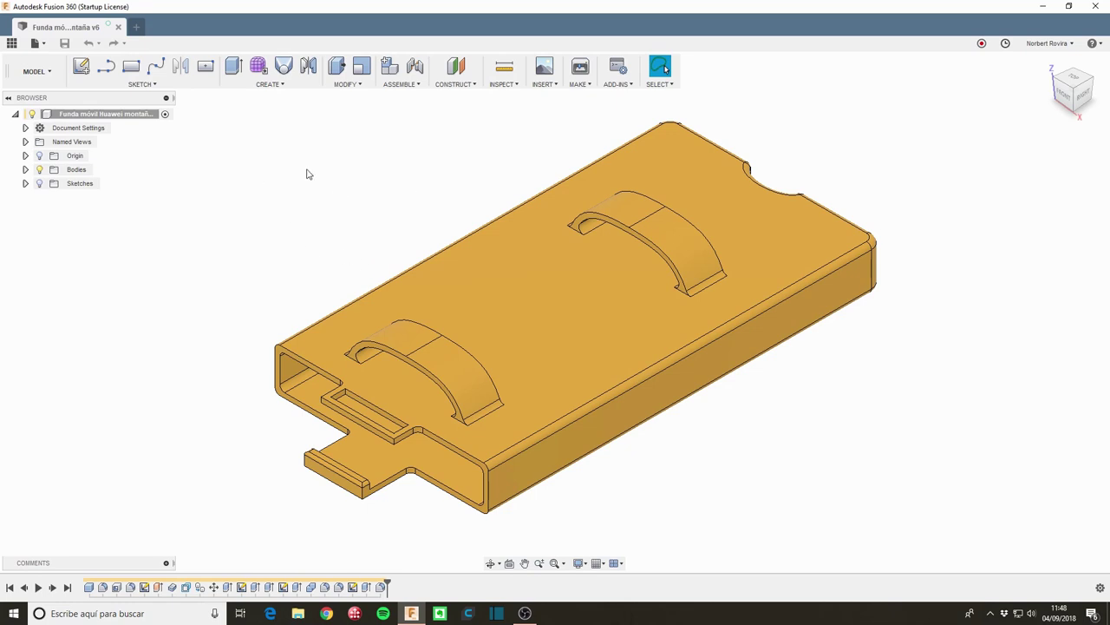
Step: Start a new blank design in a separate tab
left_click(137, 32)
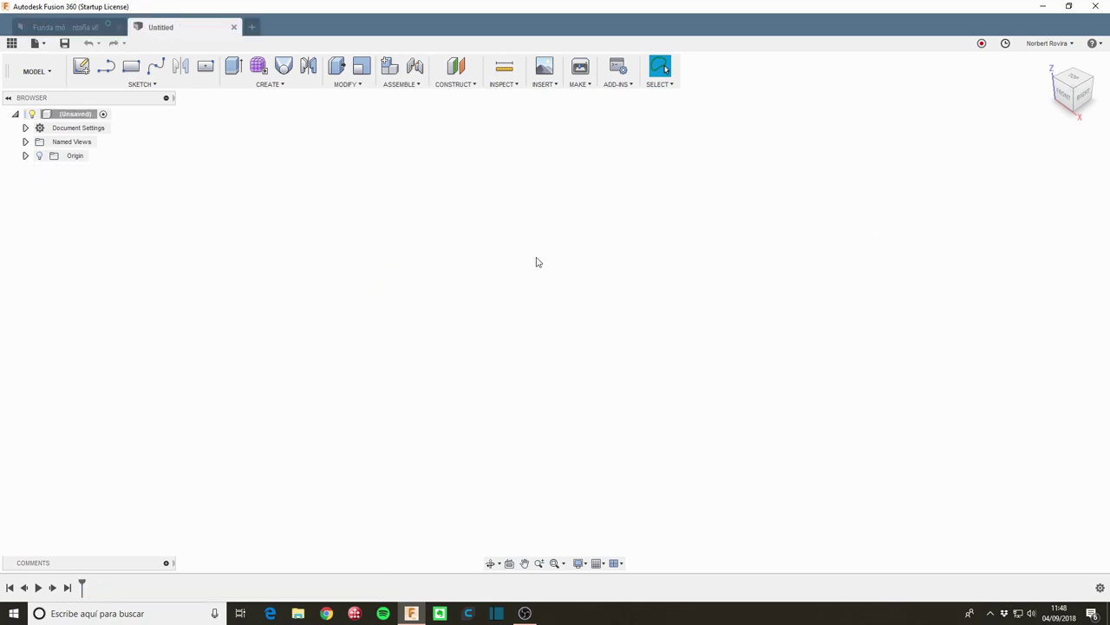
Step: Create a 163 × 88 mm box on the XY ground plane, 10 mm tall
left_click(282, 86)
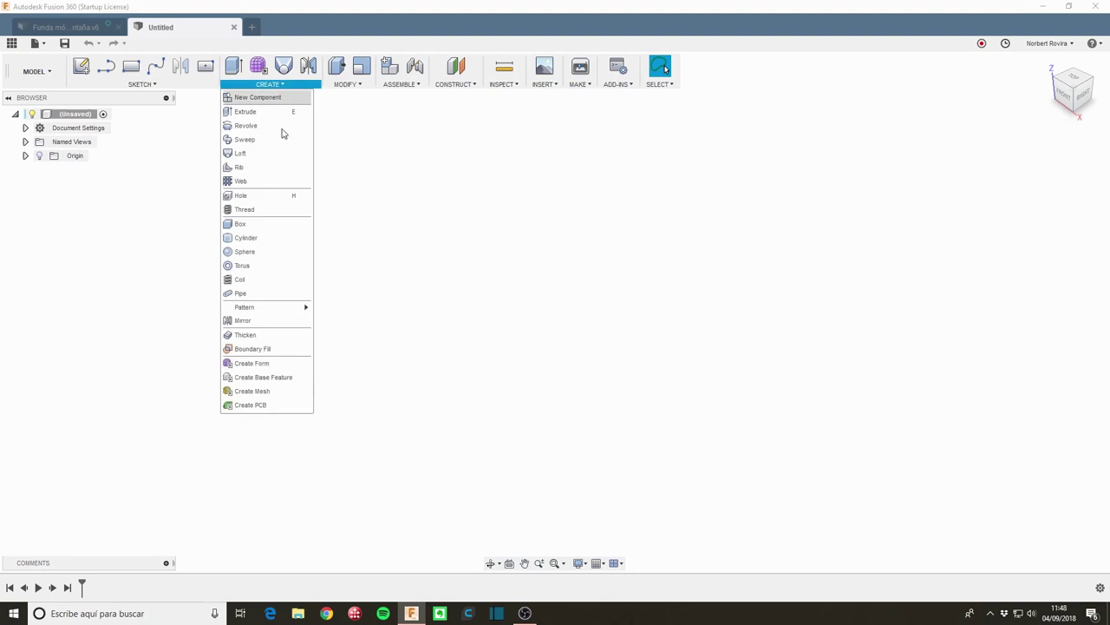
left_click(255, 225)
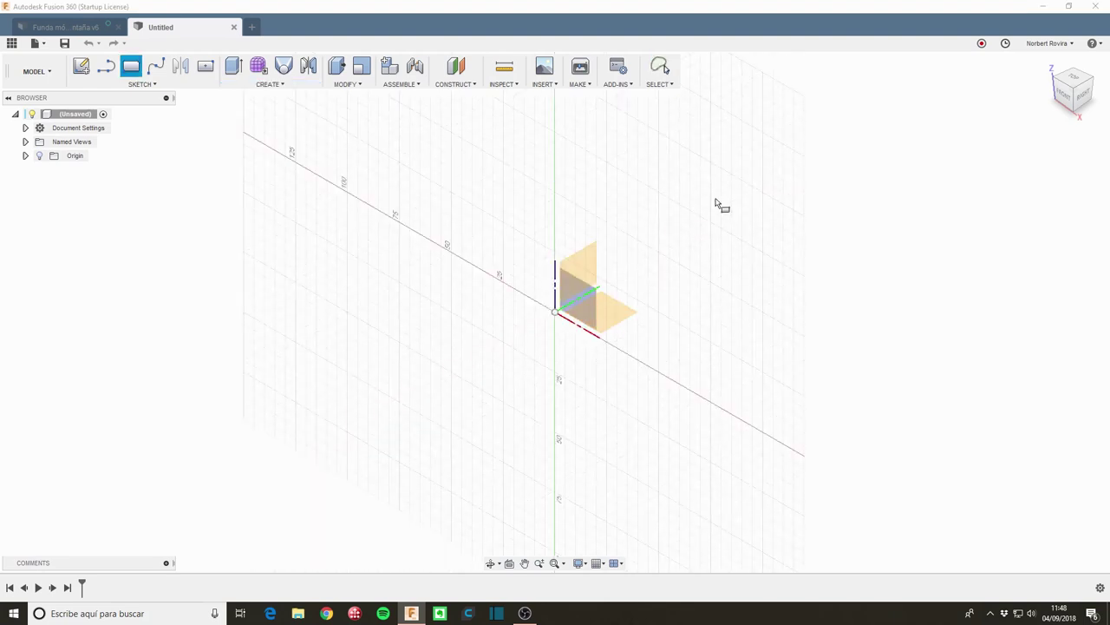
left_click(622, 314)
left_click(554, 314)
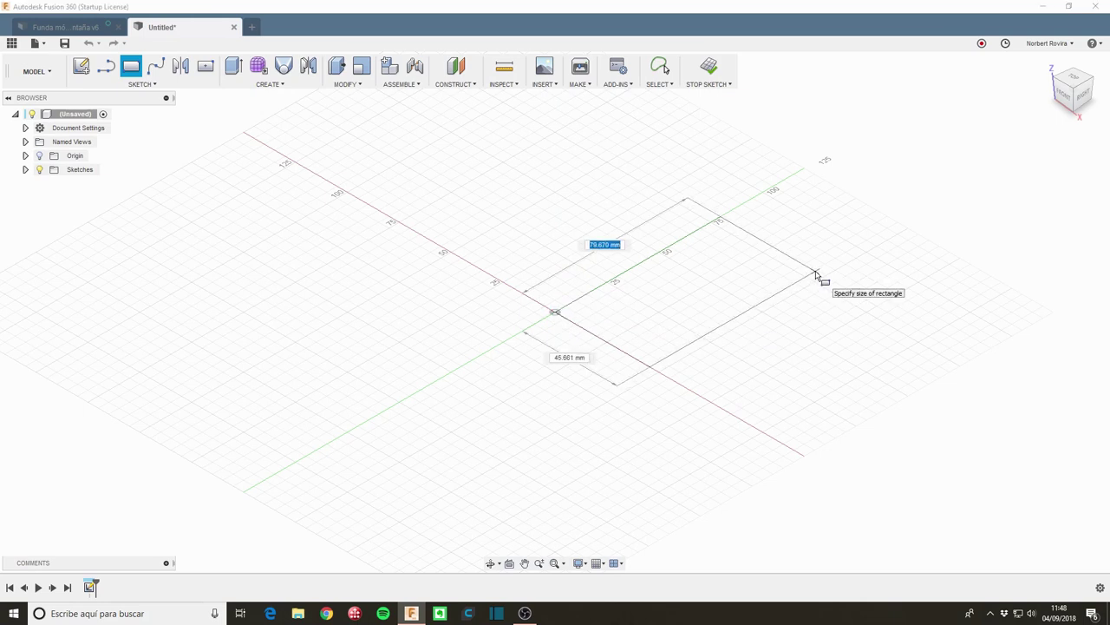
type("163")
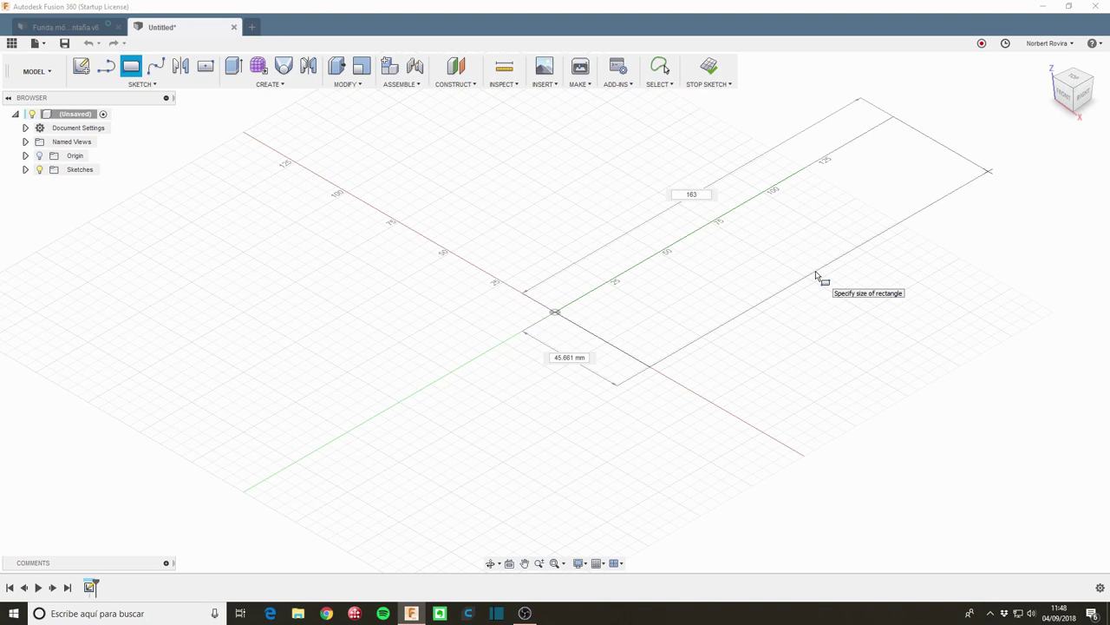
key("Tab")
type("88")
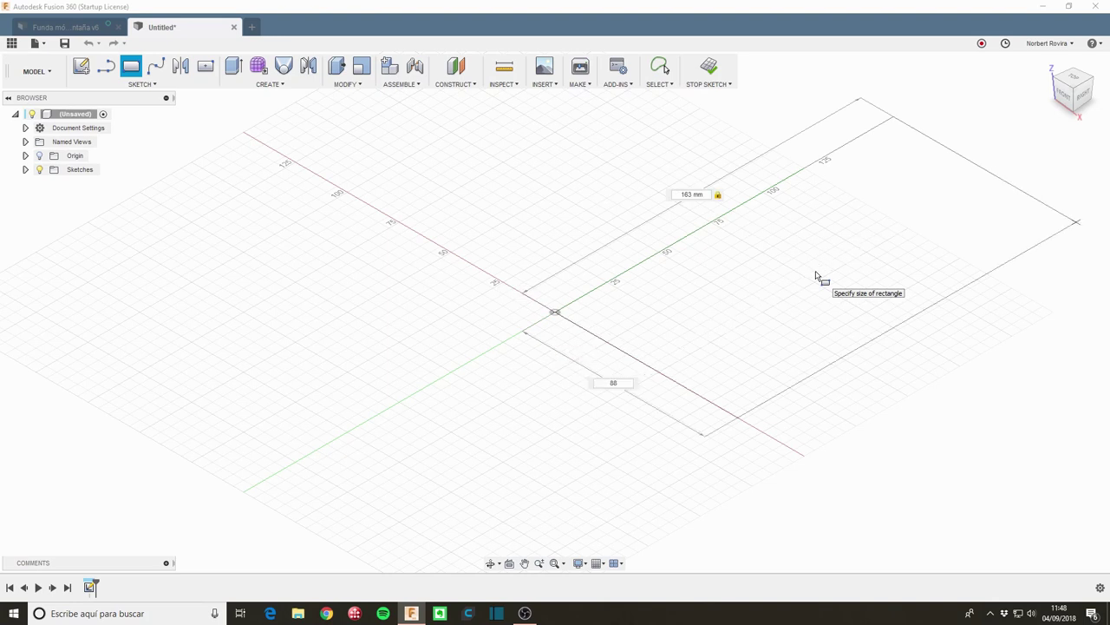
key("Tab")
key("Return")
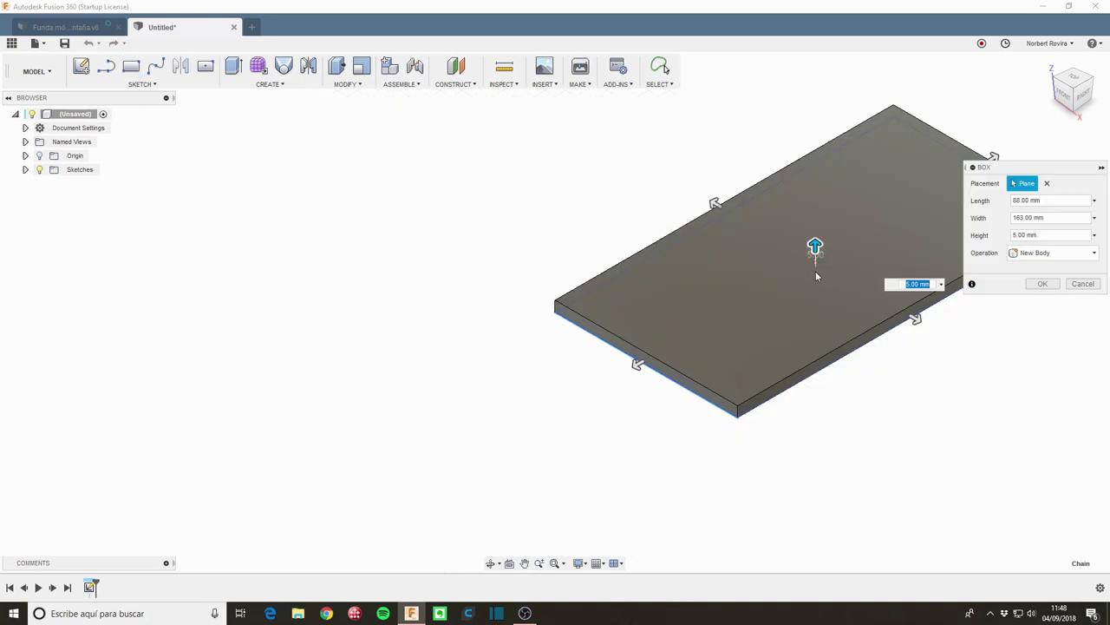
left_click_drag(814, 245, 814, 228)
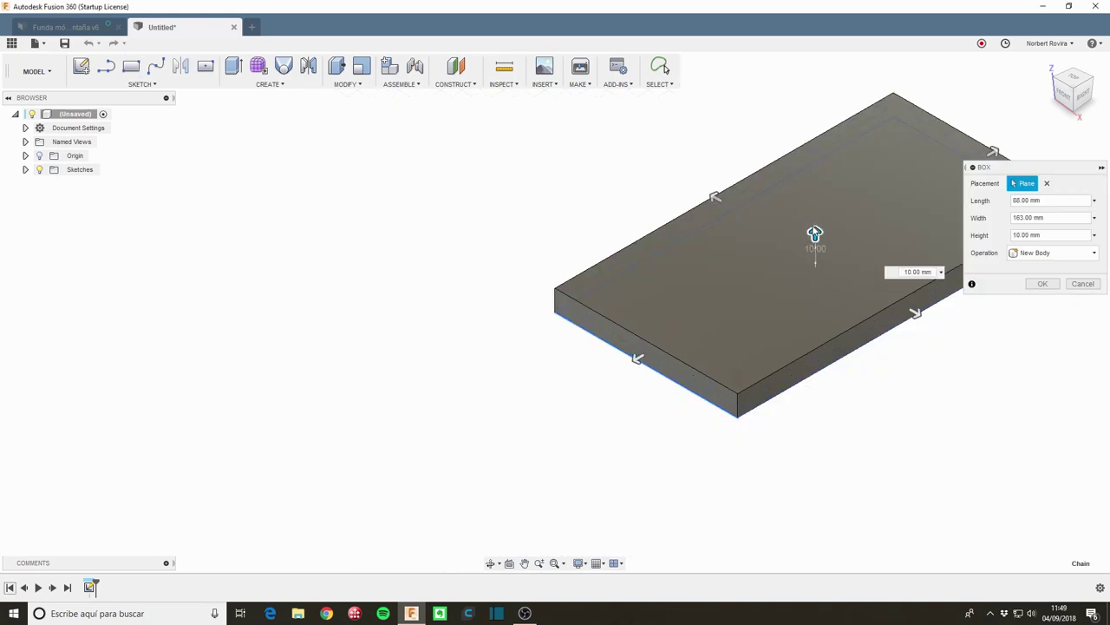
left_click(913, 272)
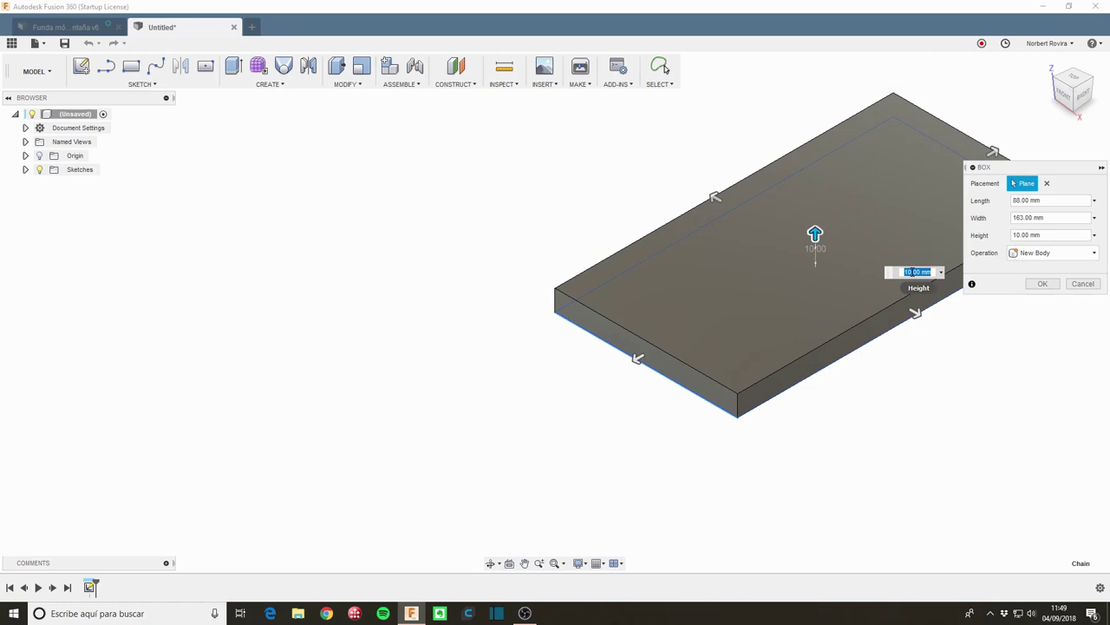
key("Return")
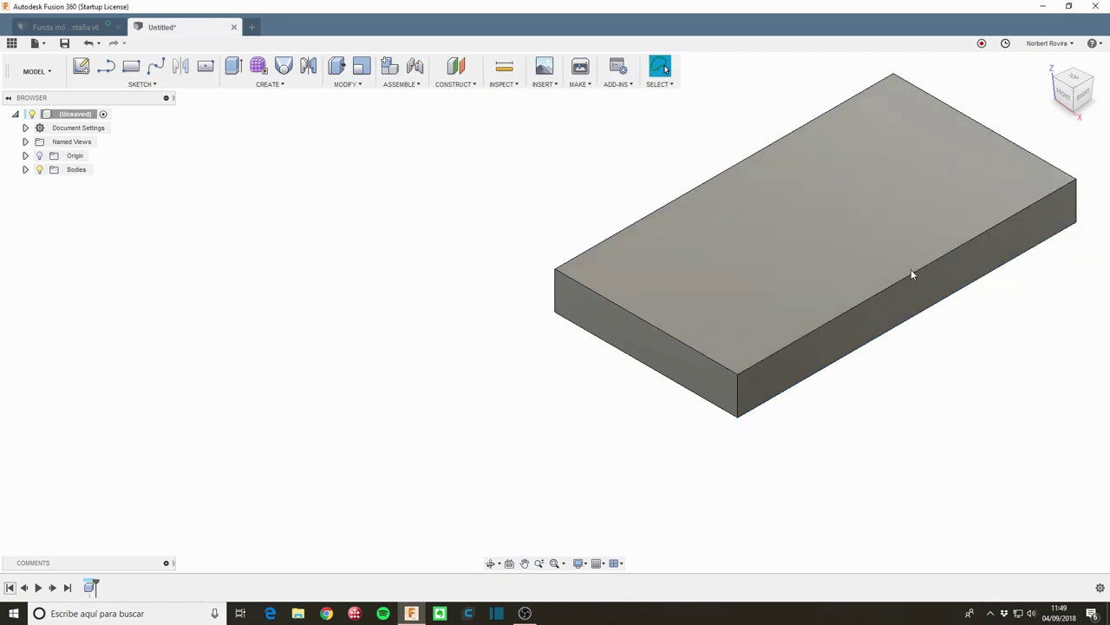
Step: Fillet the front and back right vertical edges of the block with a 5 mm radius
middle_click_drag(726, 305, 497, 396)
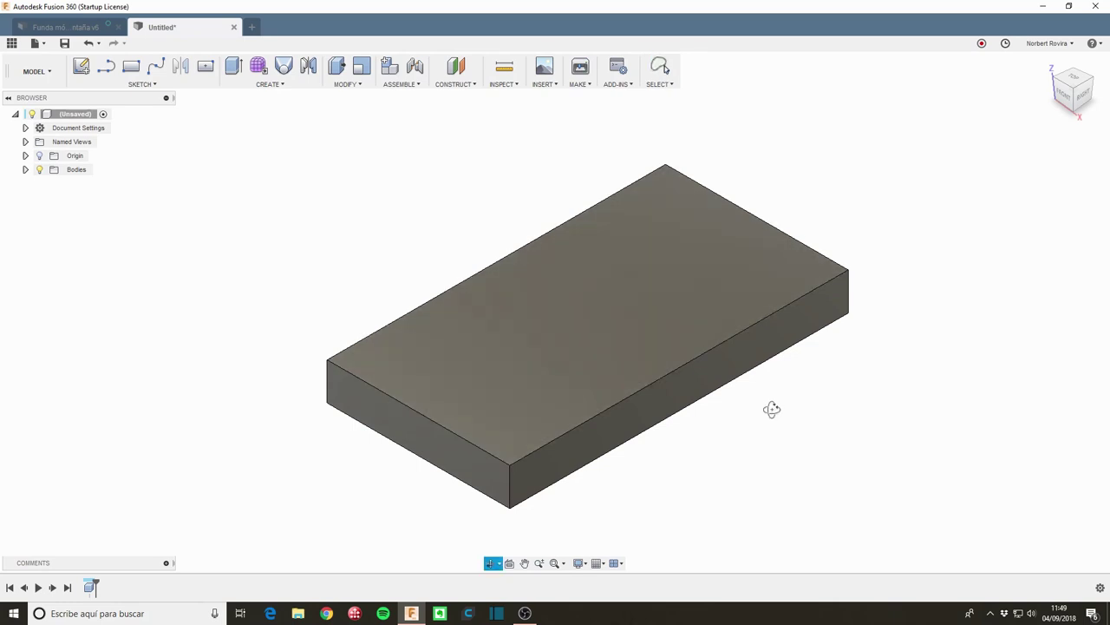
middle_click_drag(778, 416, 718, 403, "shift")
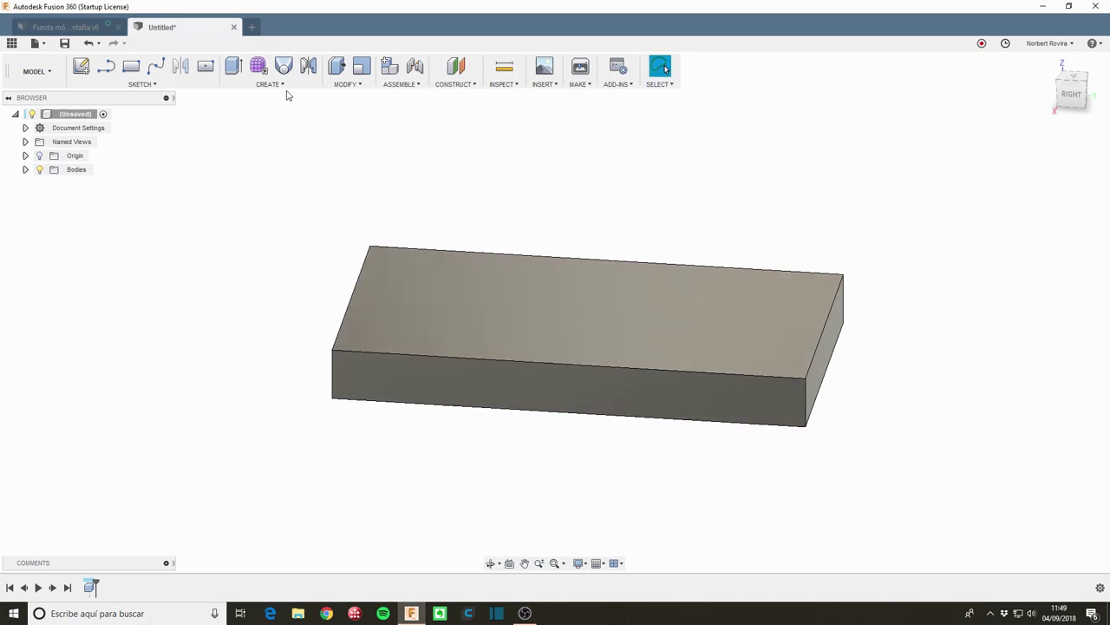
left_click(363, 88)
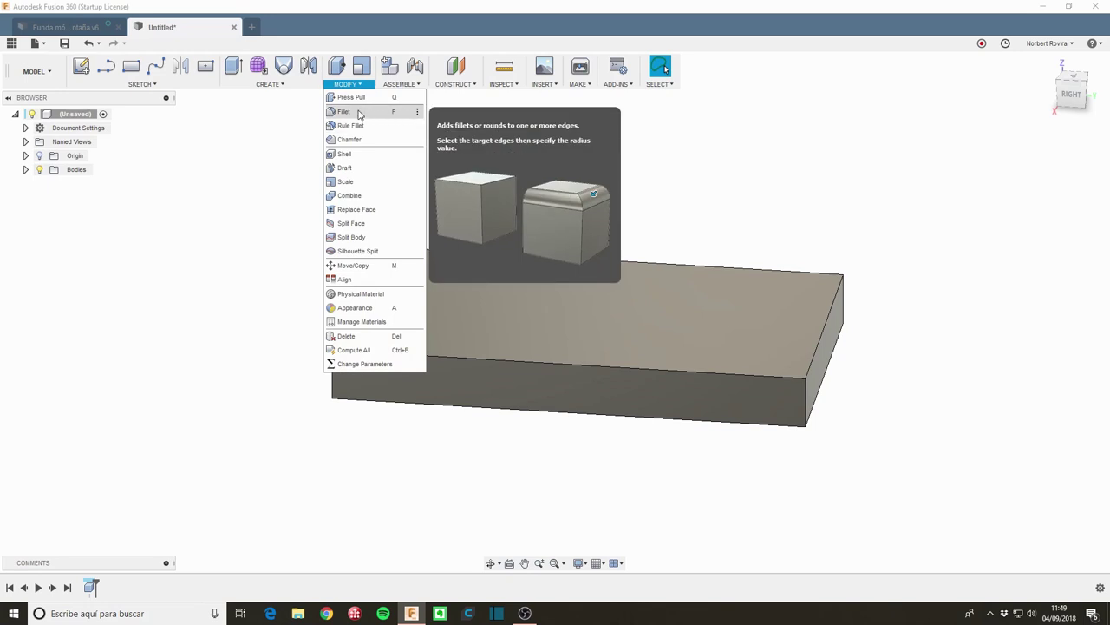
left_click(360, 113)
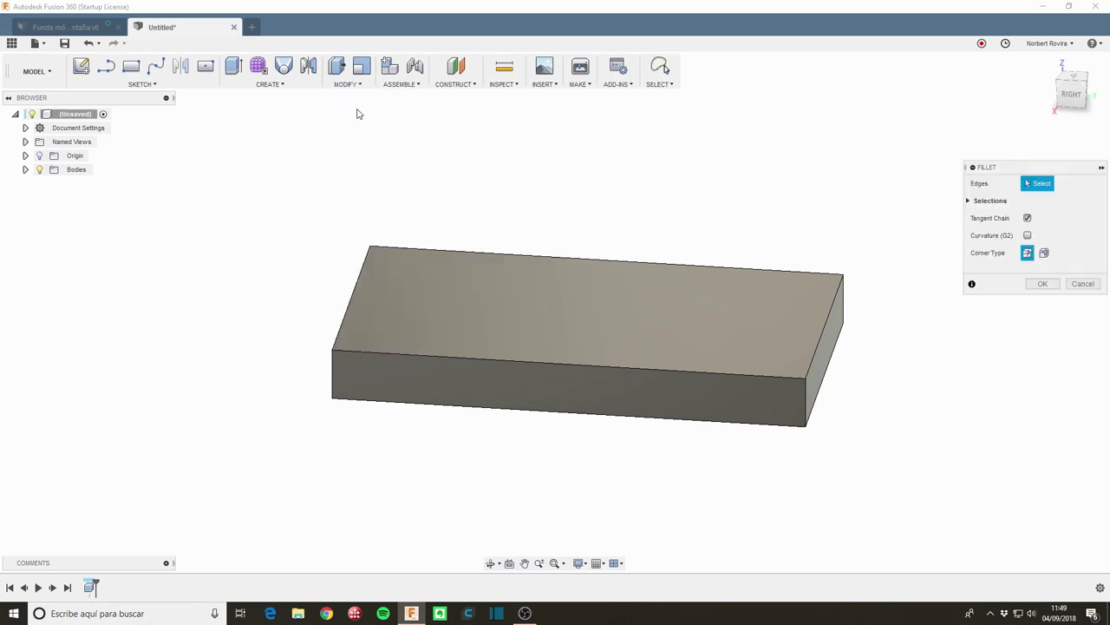
left_click(805, 404)
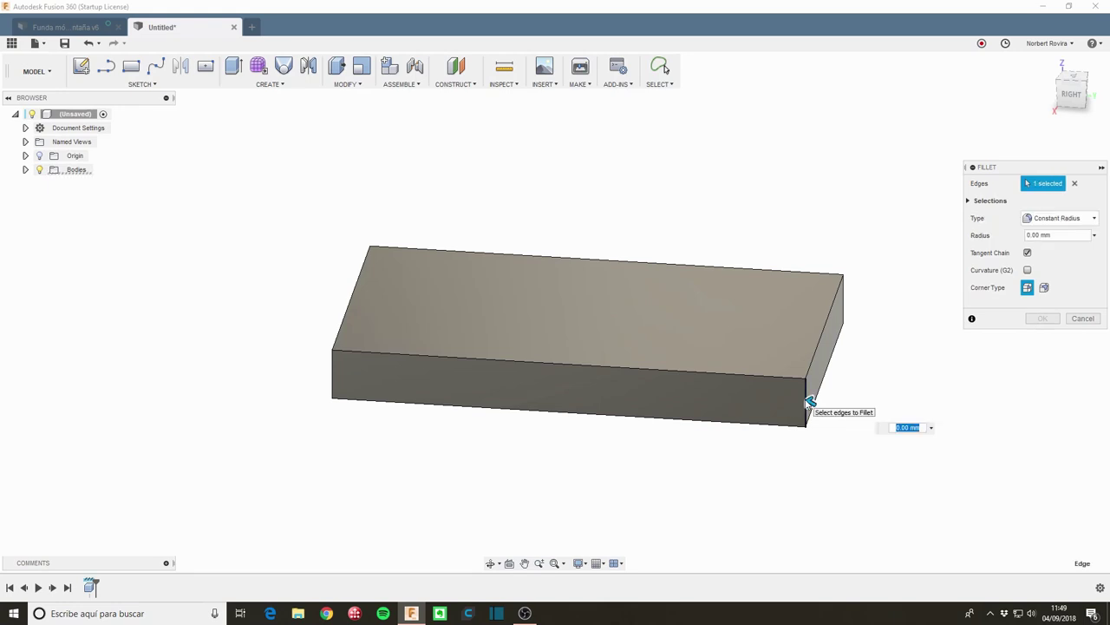
left_click_drag(809, 402, 807, 399)
type("5")
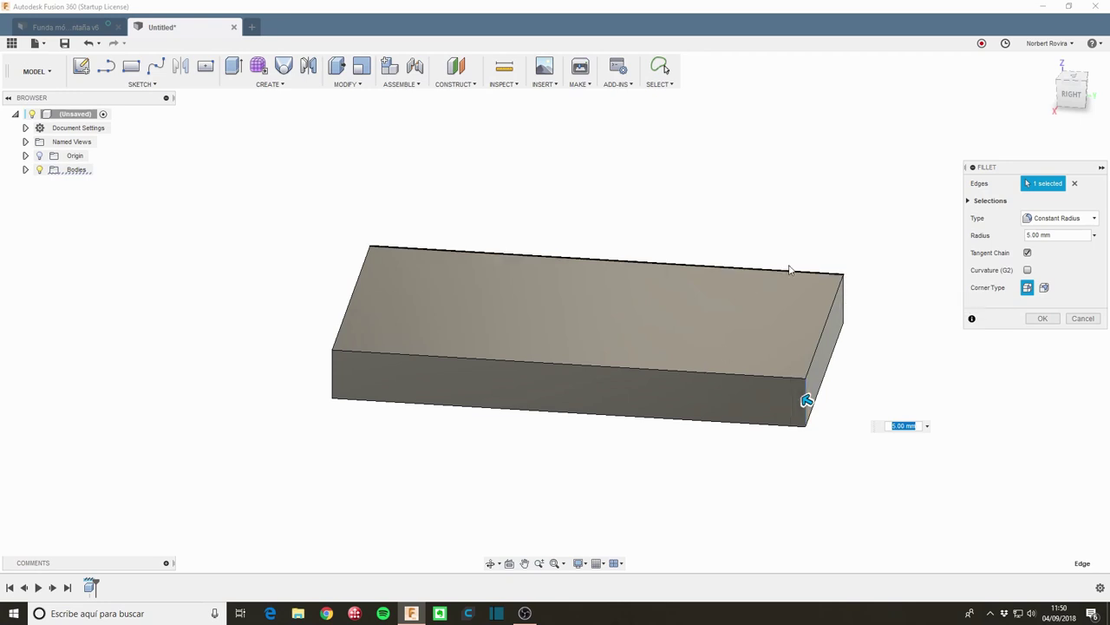
left_click(843, 300)
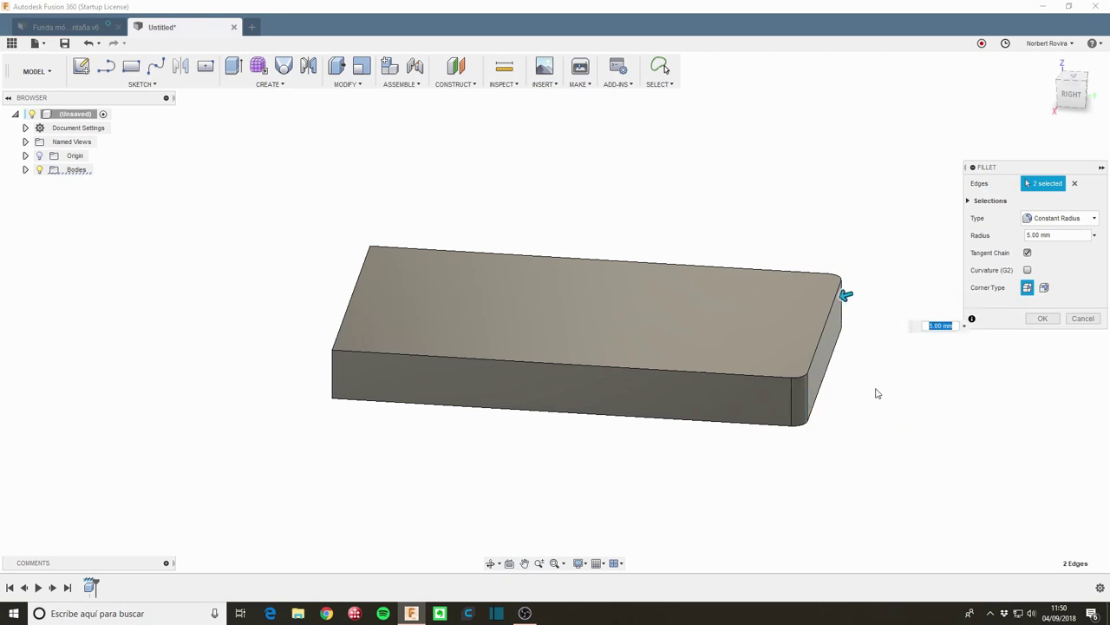
left_click(1043, 318)
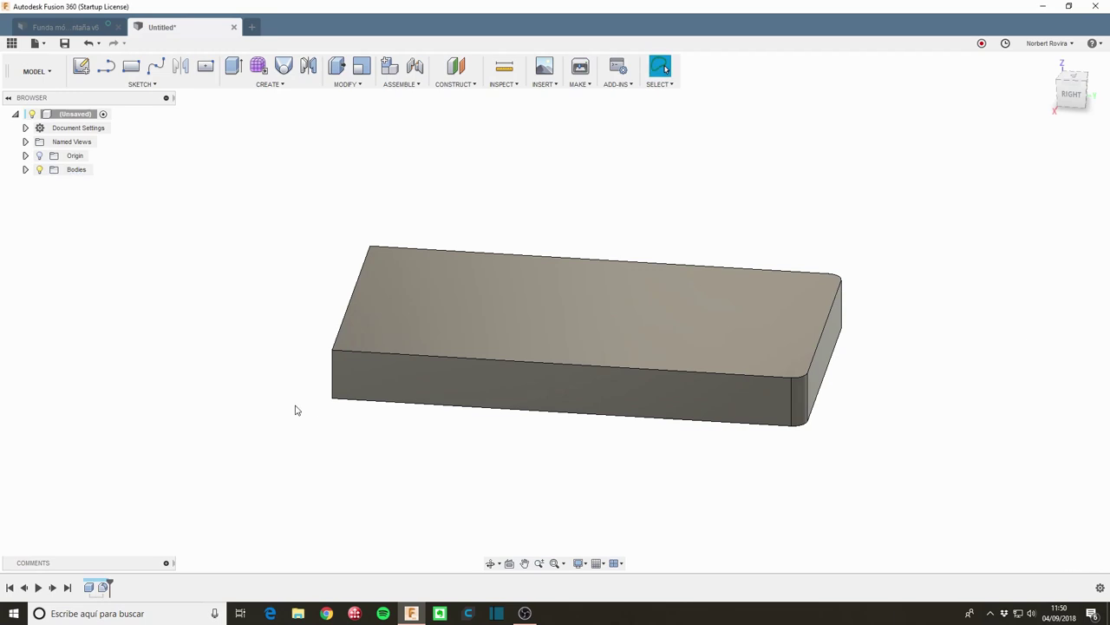
mouse_move(298, 409)
middle_mouse_down("shift")
mouse_move(373, 427)
mouse_move(387, 385)
middle_mouse_up("shift")
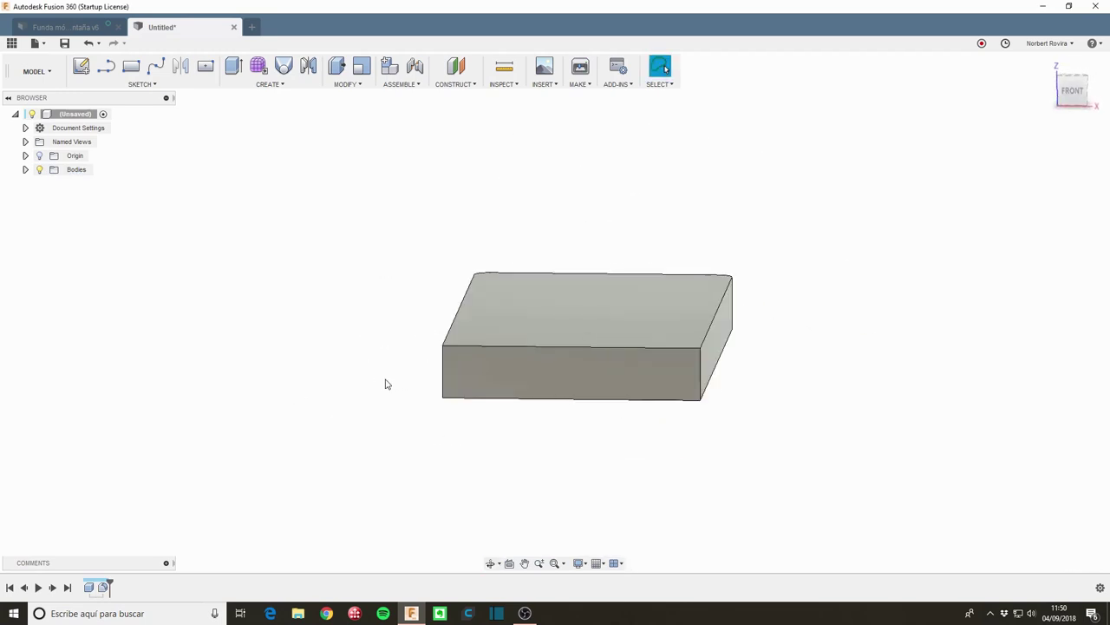
Step: Shell the block with 2 mm inside thickness, removing its front face
left_click(358, 85)
left_click(365, 154)
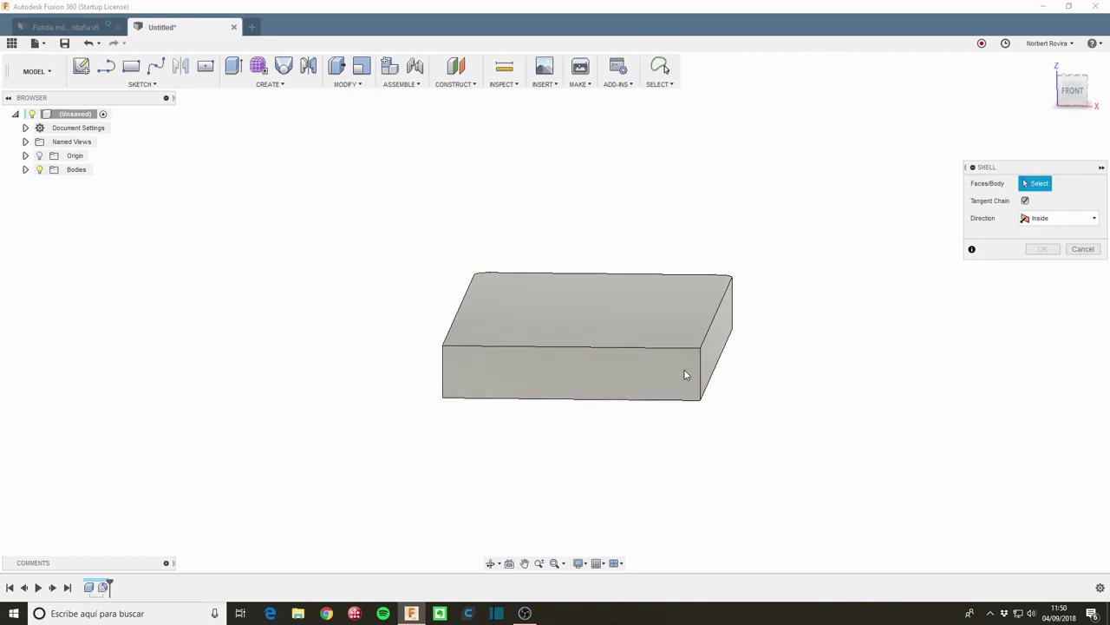
left_click(607, 371)
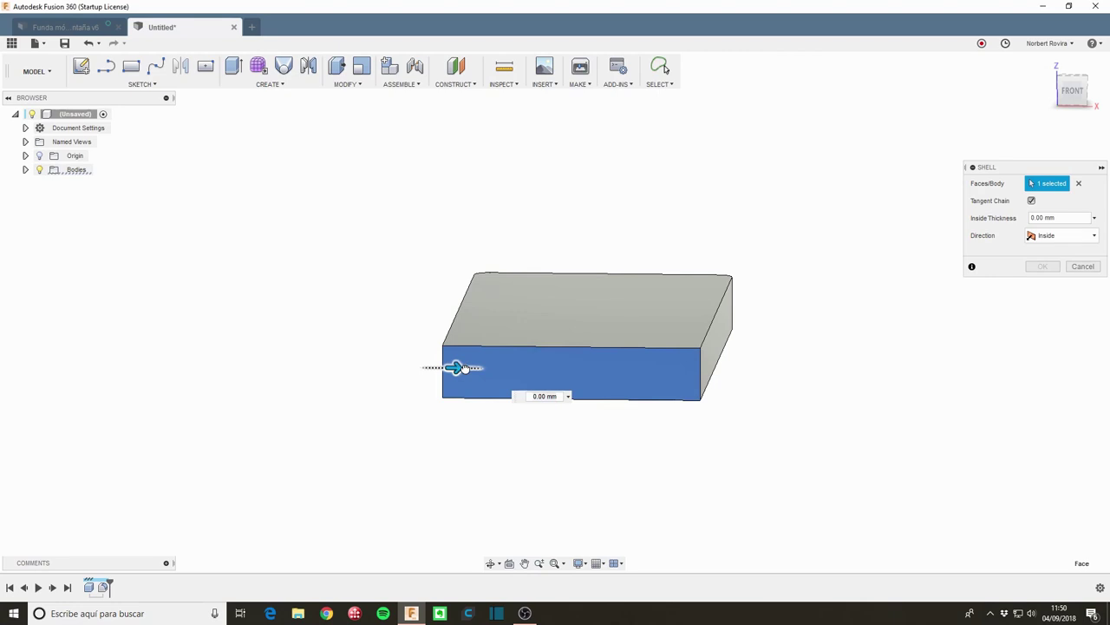
left_click_drag(463, 367, 471, 367)
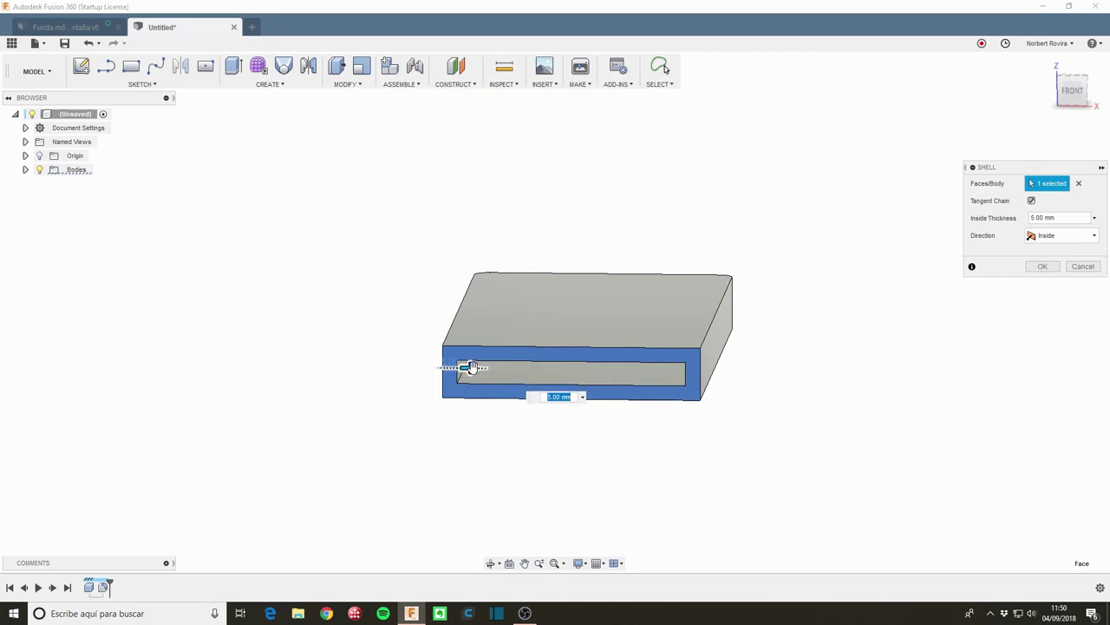
type("2")
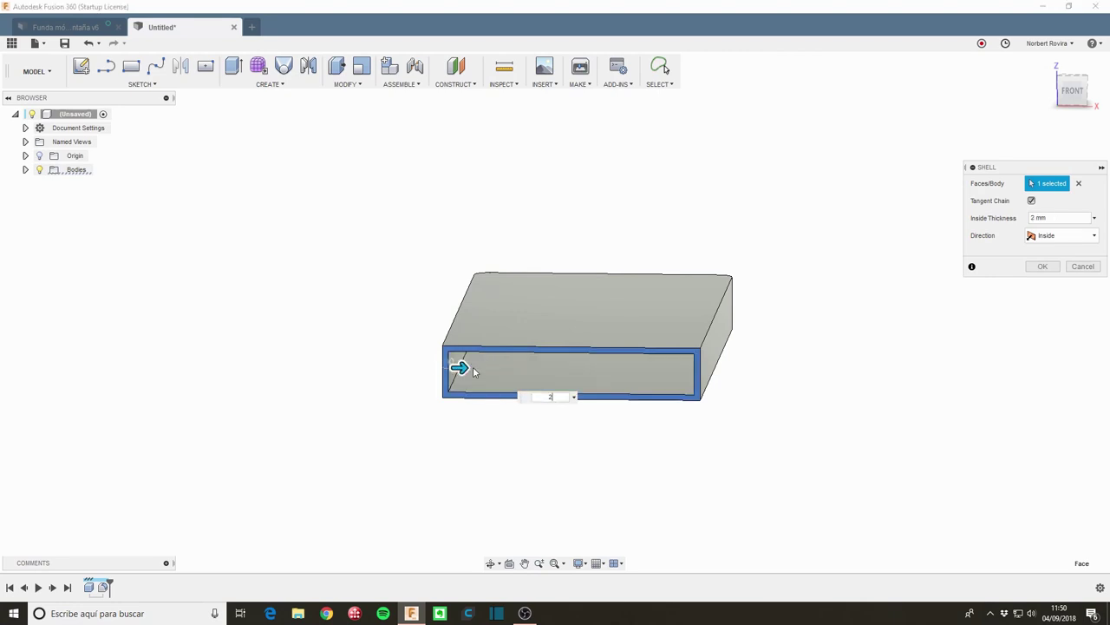
key("Return")
mouse_move(595, 444)
middle_mouse_down("shift")
mouse_move(602, 426)
mouse_move(605, 436)
mouse_move(506, 463)
mouse_move(599, 441)
middle_mouse_up("shift")
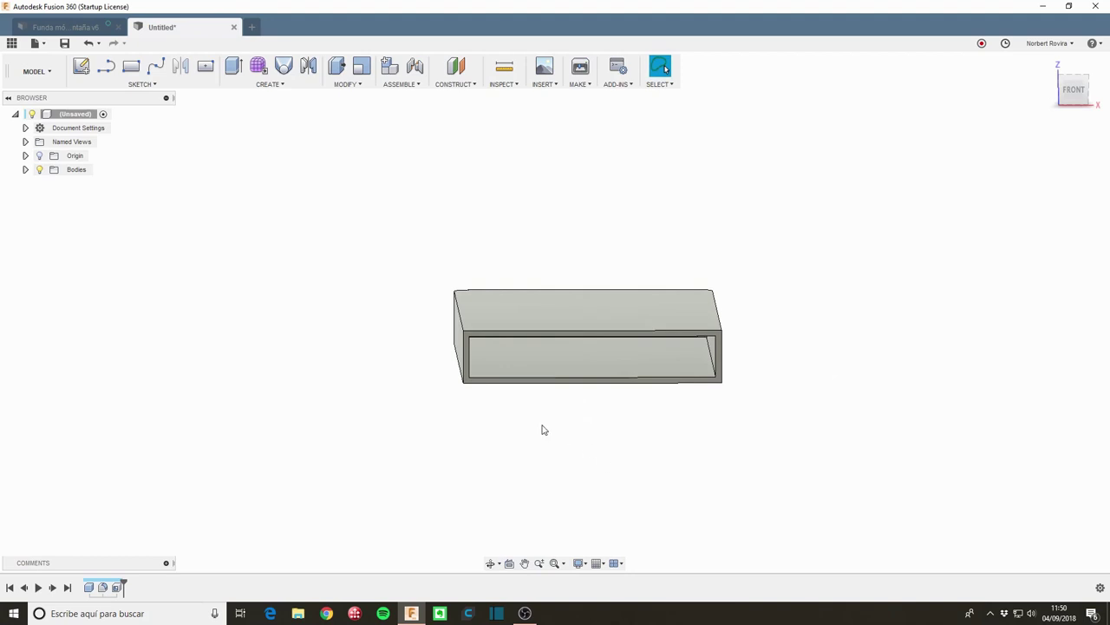
Step: Round four edges of the hollow box with a 2 mm fillet
key("f")
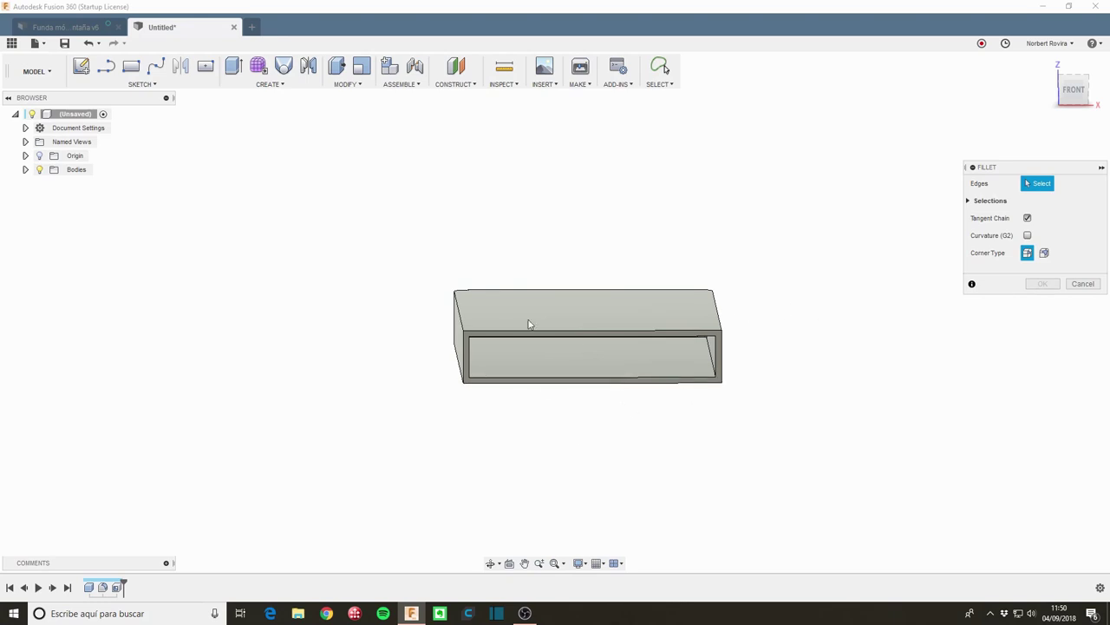
left_click(458, 314)
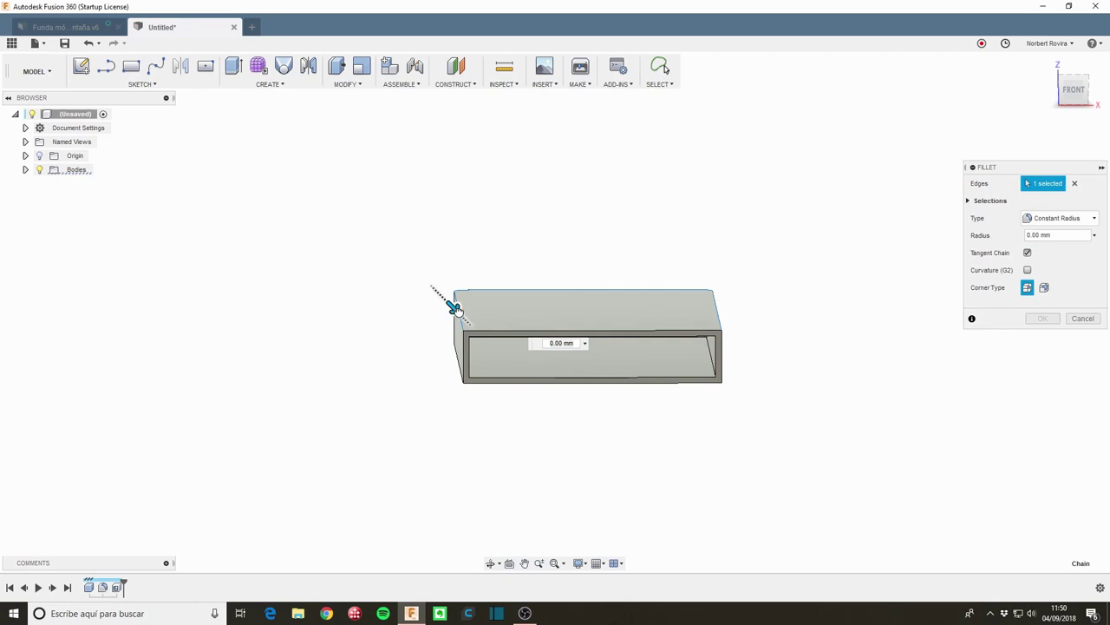
left_click_drag(454, 306, 457, 310)
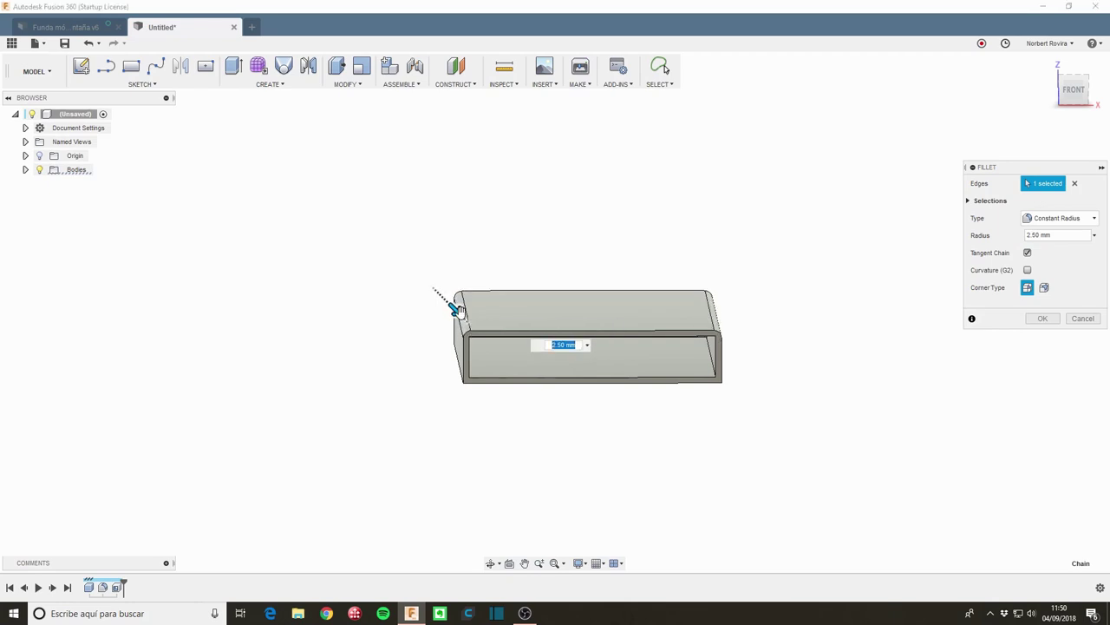
type("2")
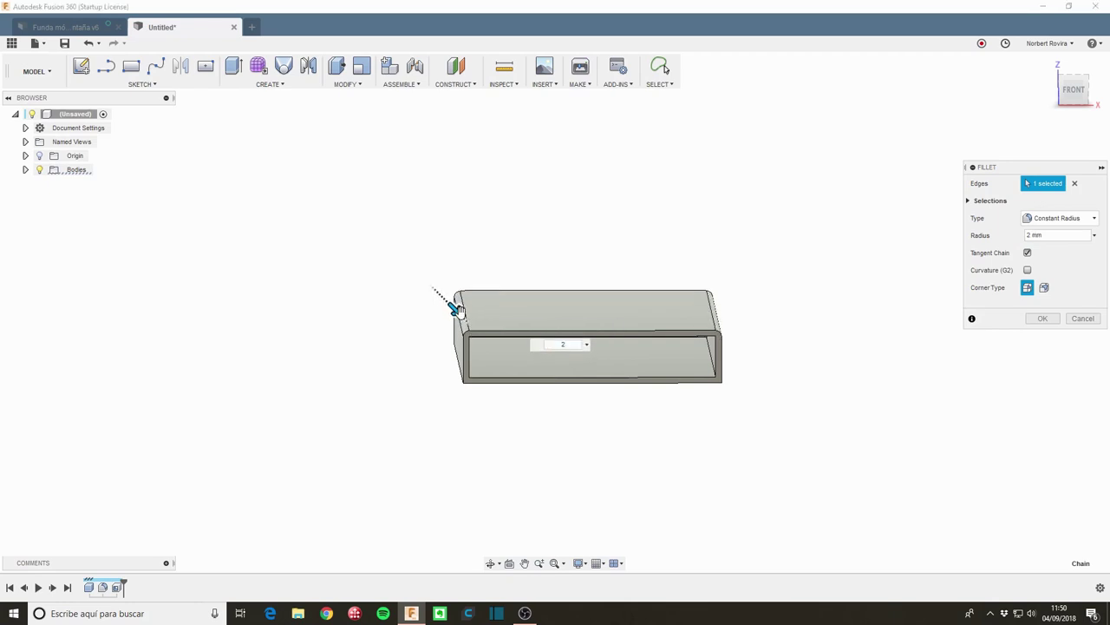
left_click(460, 372)
middle_click_drag(519, 431, 483, 351, "shift")
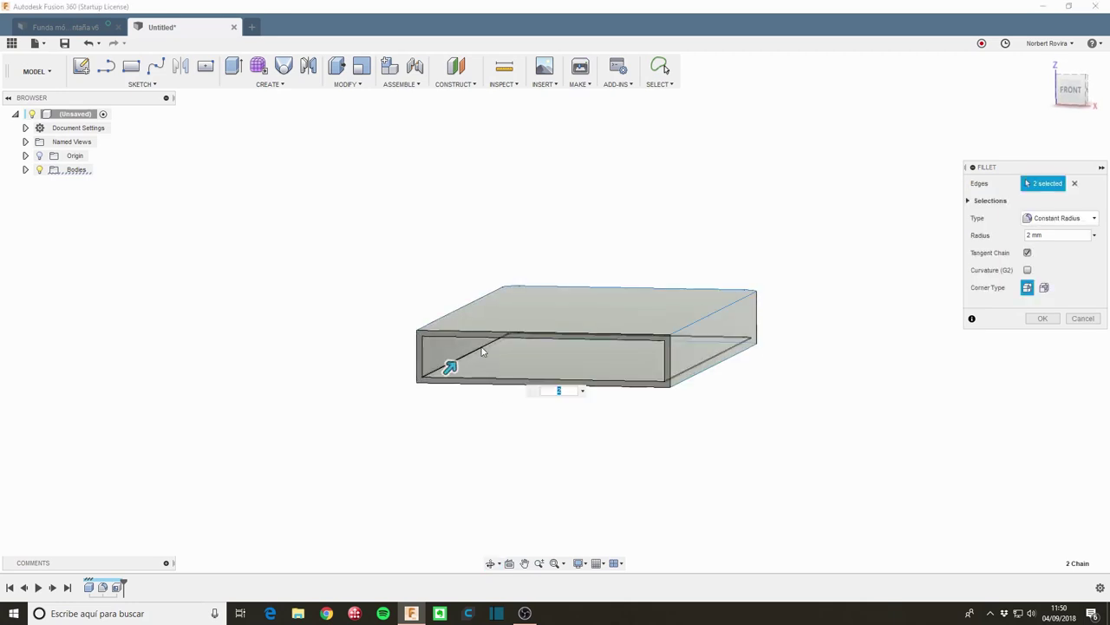
middle_click_drag(484, 388, 491, 369, "shift")
left_click(493, 332)
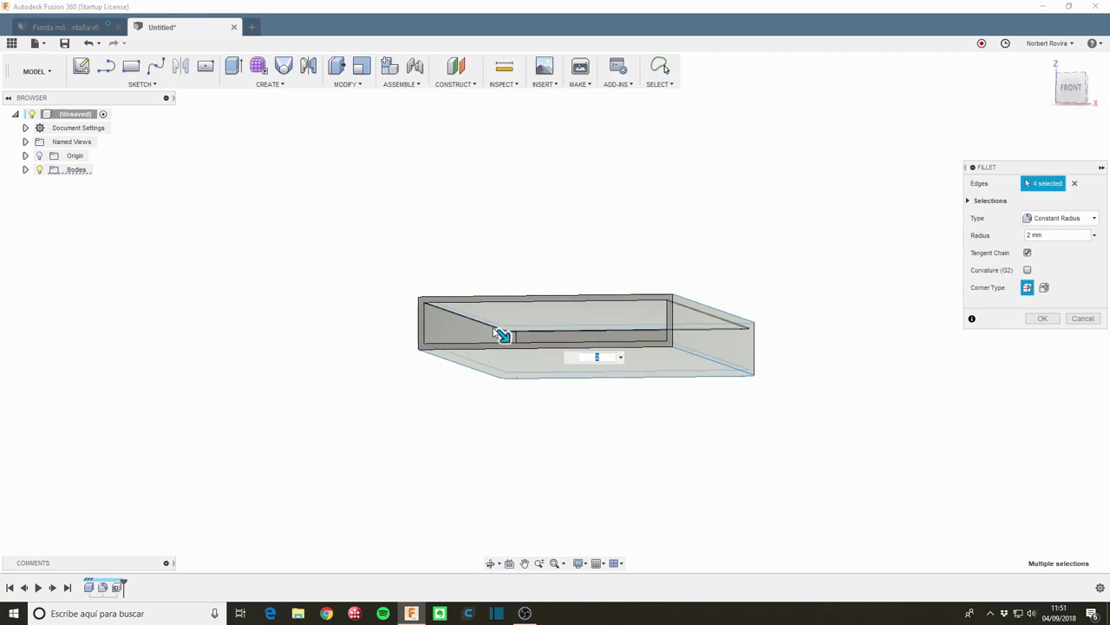
middle_click_drag(632, 221, 643, 235, "shift")
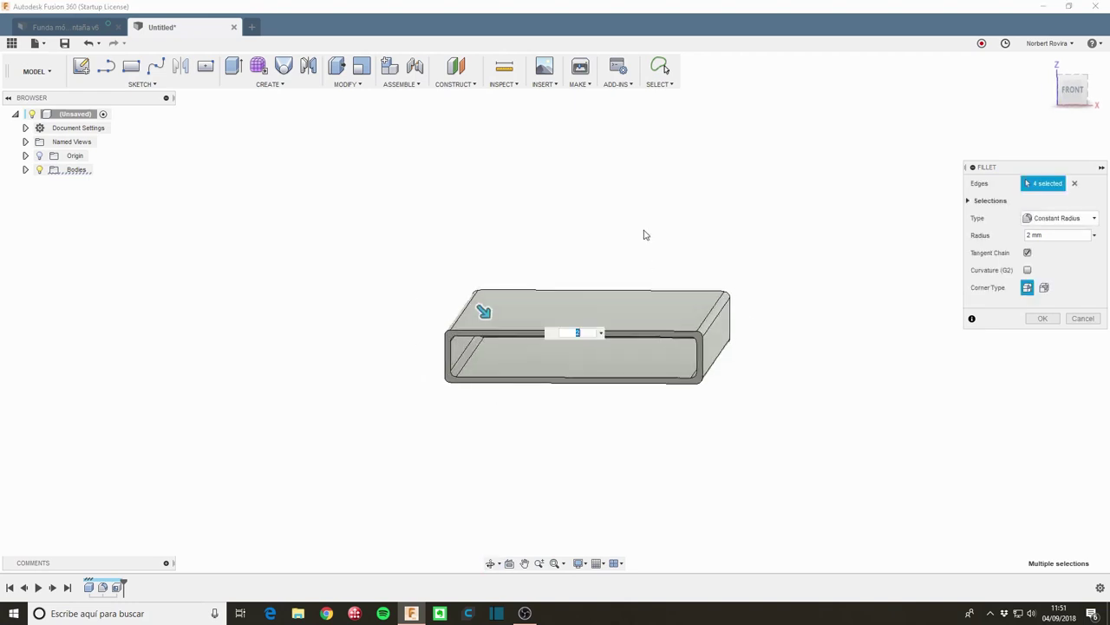
left_click(1042, 319)
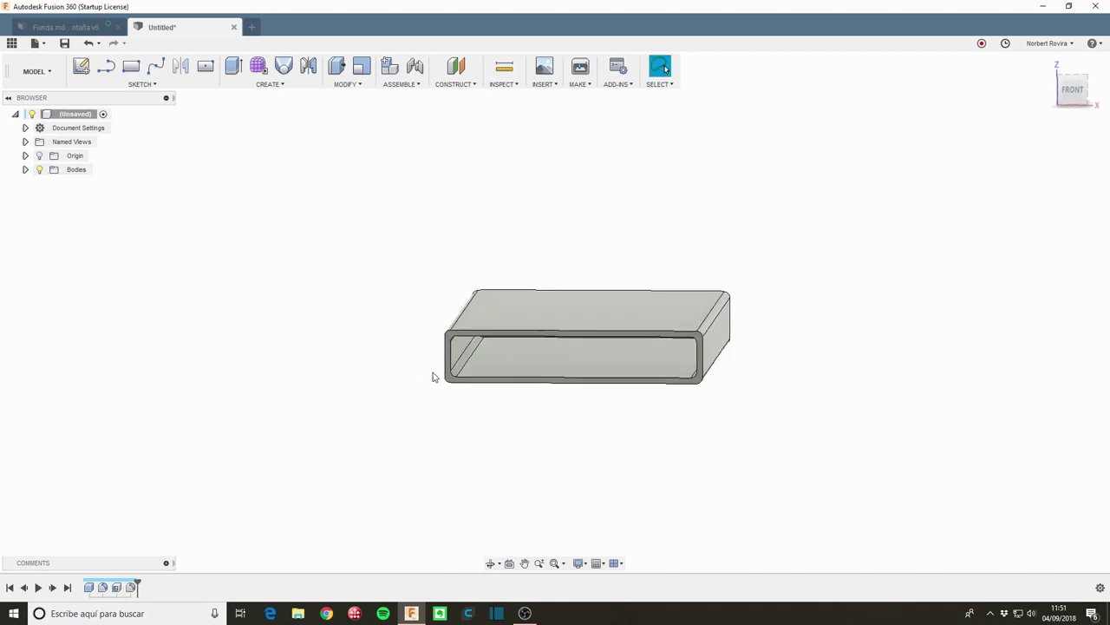
Step: Orbit around the box to inspect the rounded edges and the open end
middle_click_drag(776, 367, 795, 327, "shift")
middle_click_drag(713, 367, 652, 371)
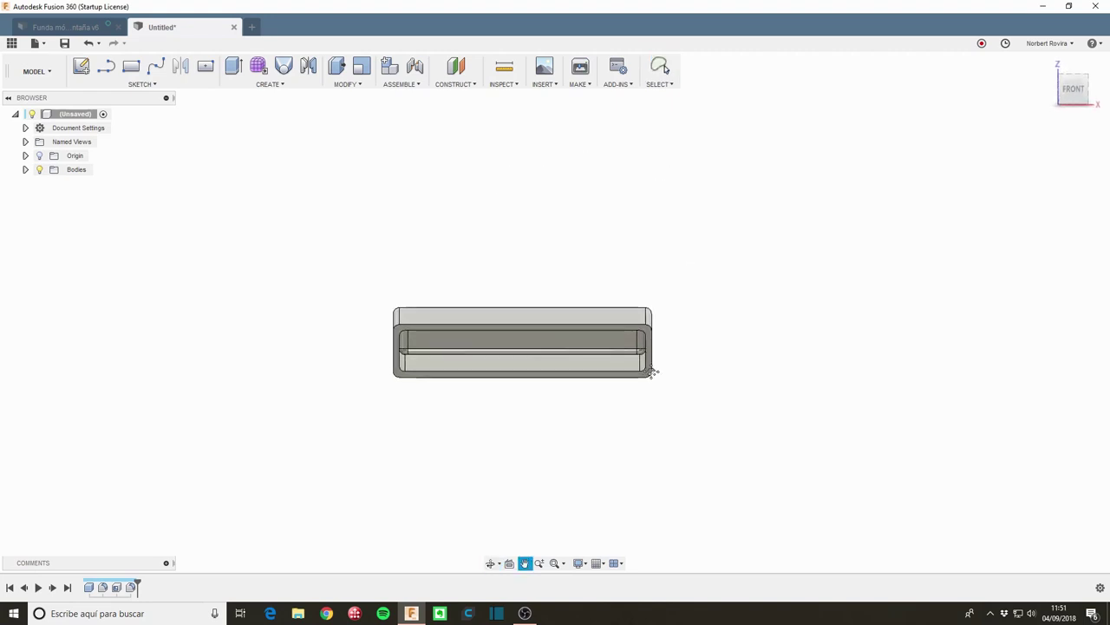
middle_click_drag(672, 320, 678, 316, "shift")
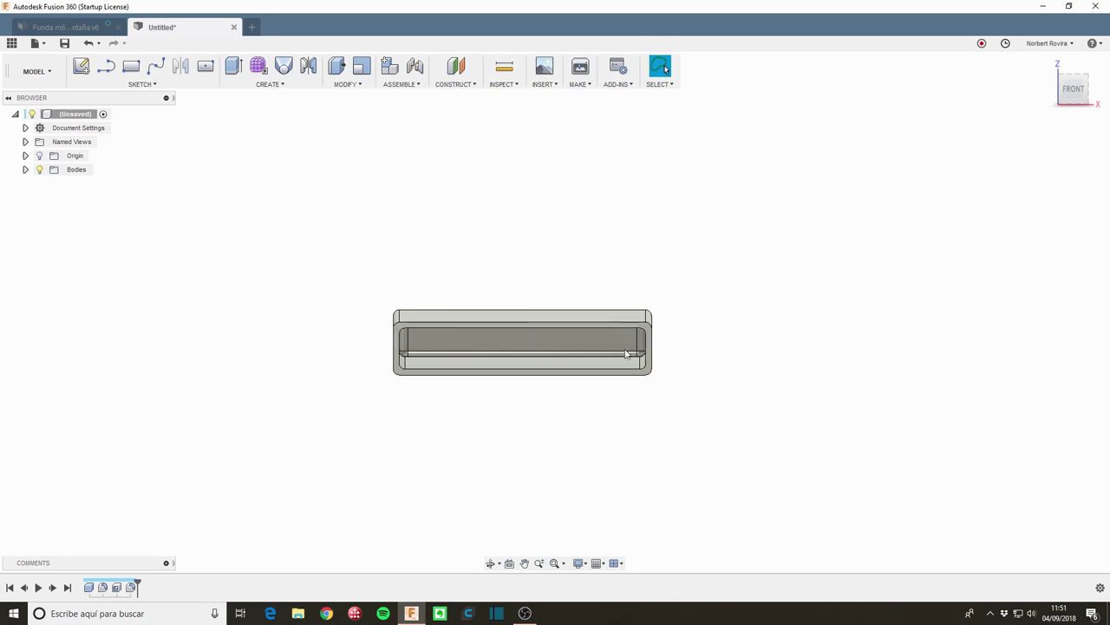
middle_click_drag(613, 253, 615, 266, "shift")
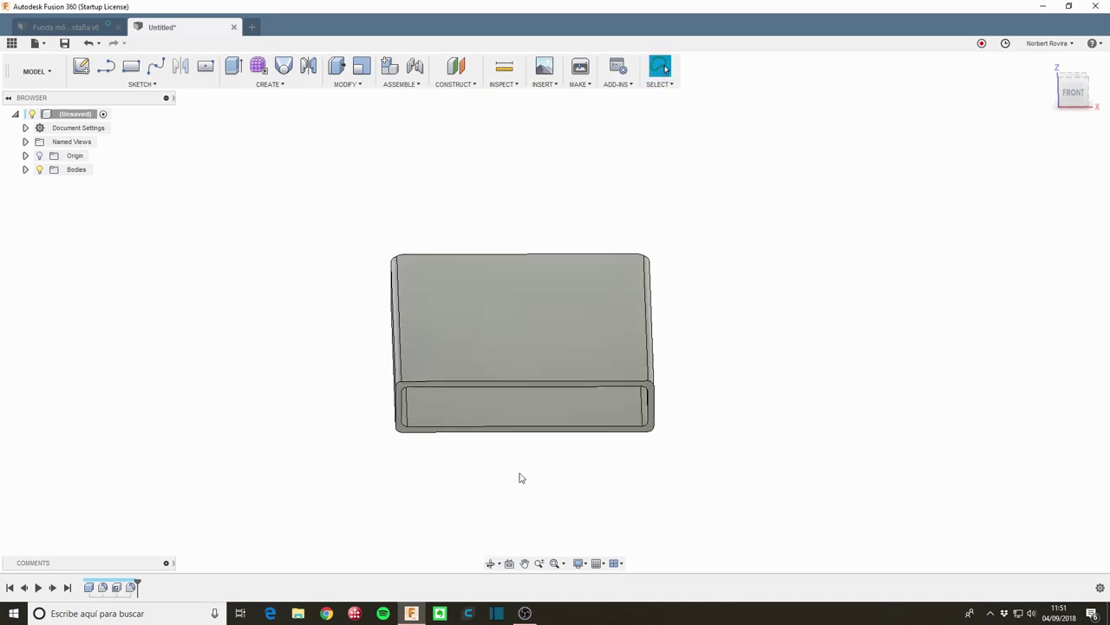
middle_click_drag(518, 478, 528, 454, "shift")
middle_click_drag(690, 327, 710, 306, "shift")
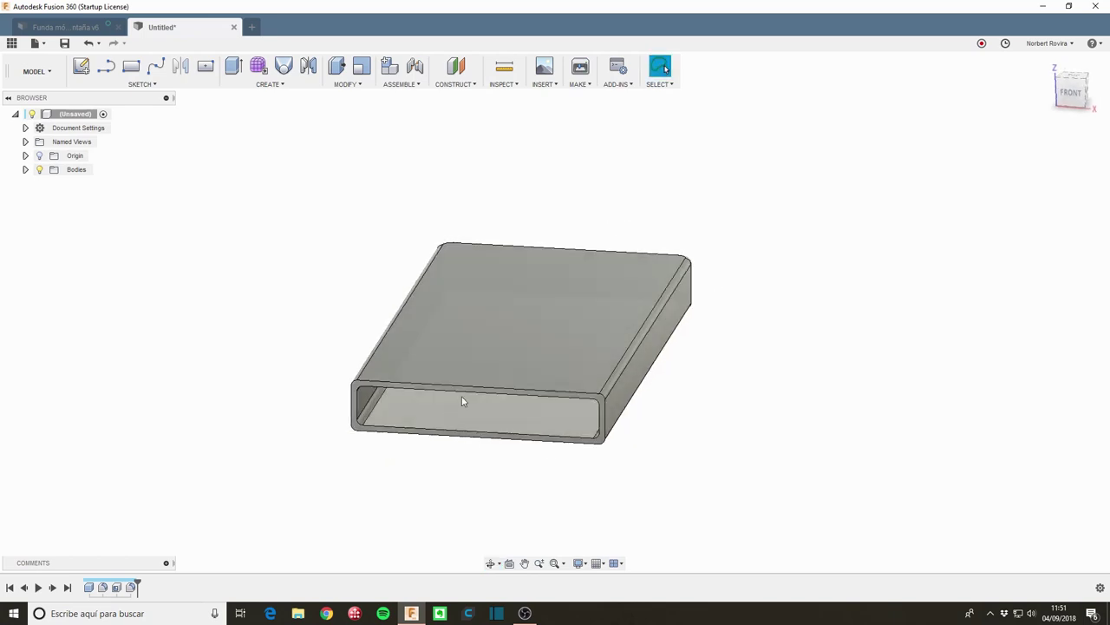
Step: Start a sketch on the front plane and zoom in on the box outline
left_click(81, 66)
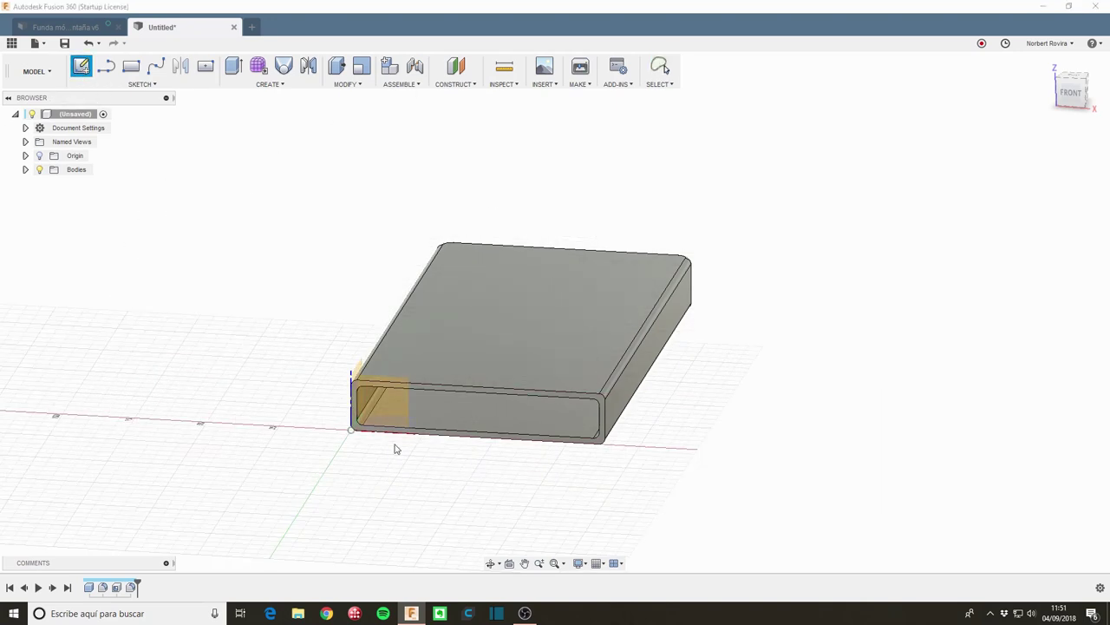
left_click(394, 407)
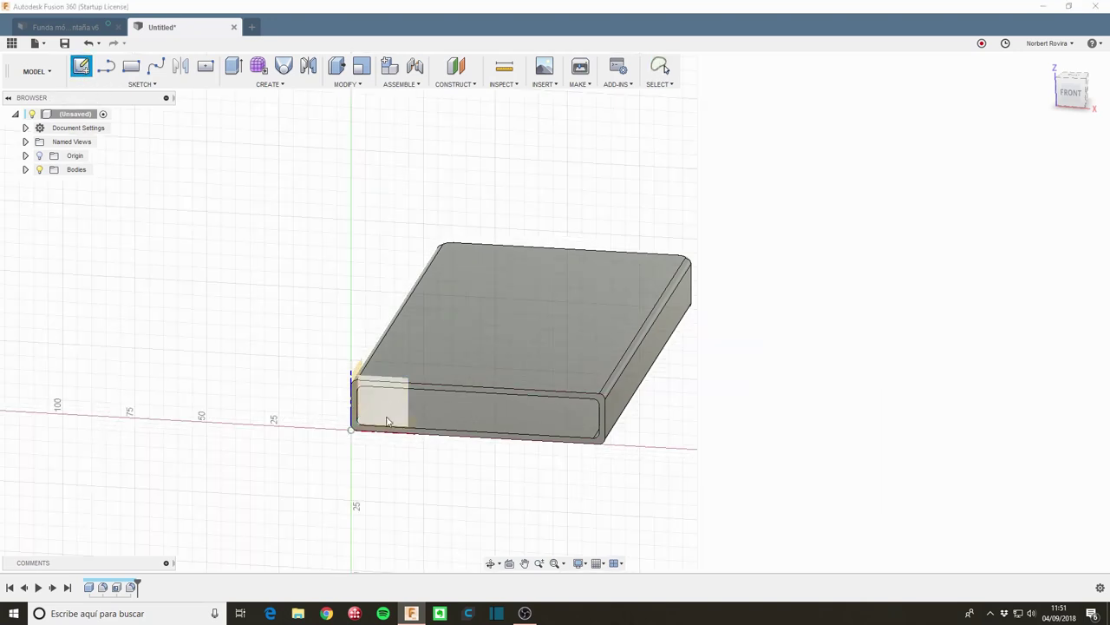
left_click(391, 427)
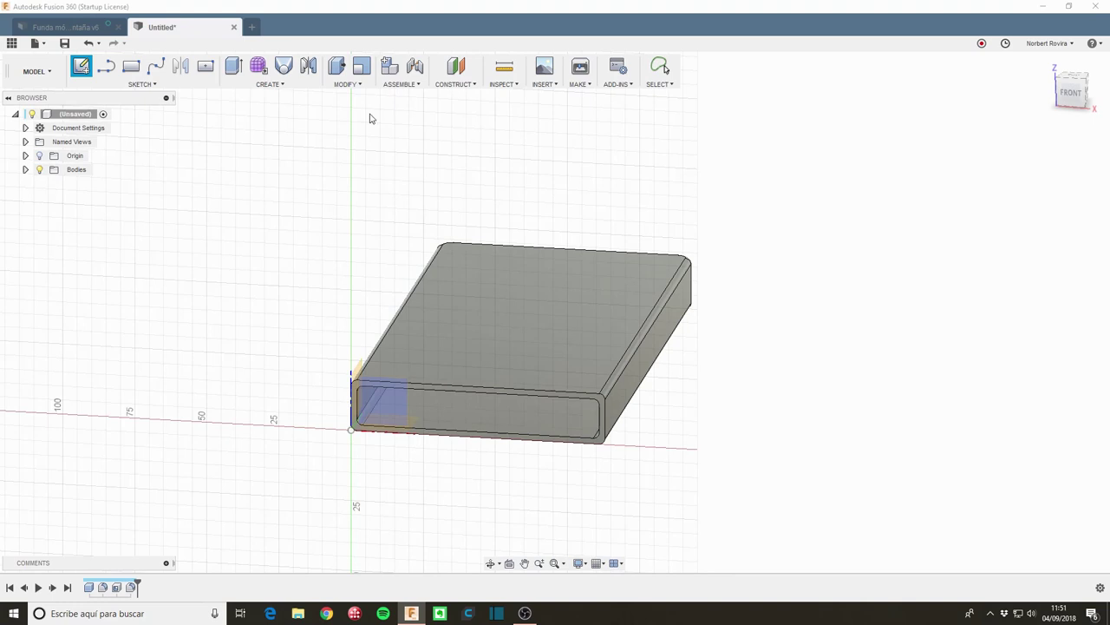
key("Escape")
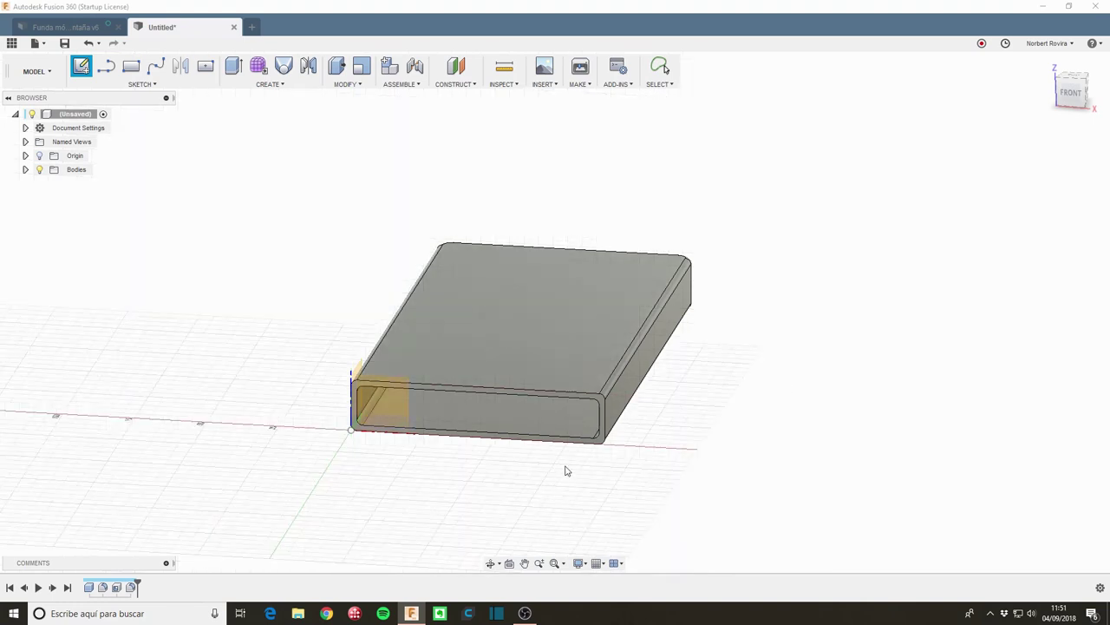
left_click(577, 397)
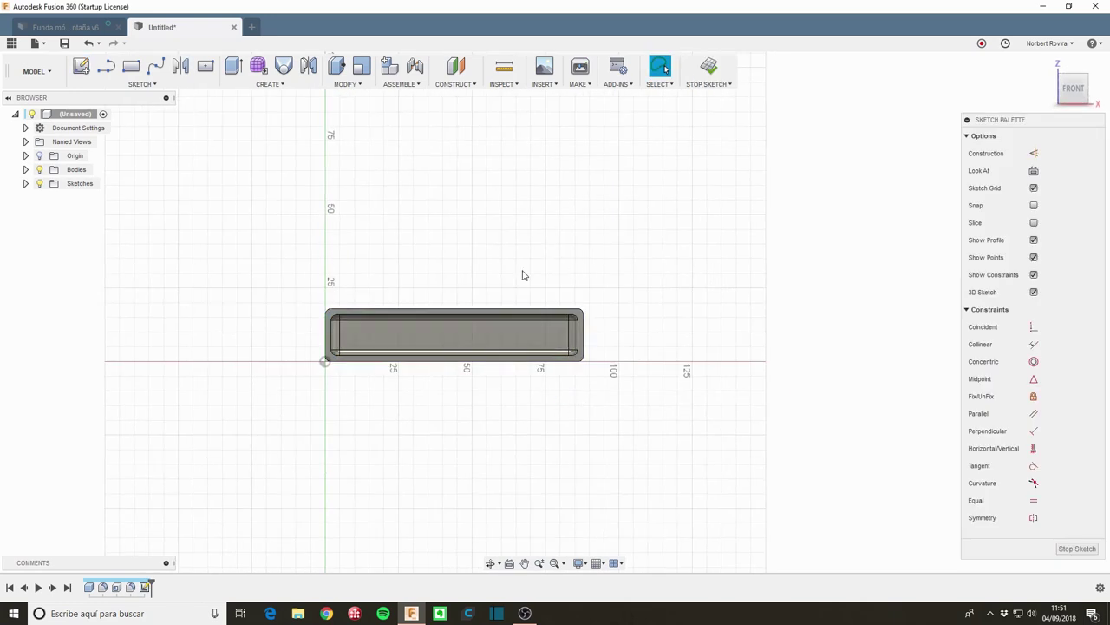
scroll(523, 275, "up", 1)
scroll(498, 265, "up", 2)
middle_click_drag(466, 262, 513, 255)
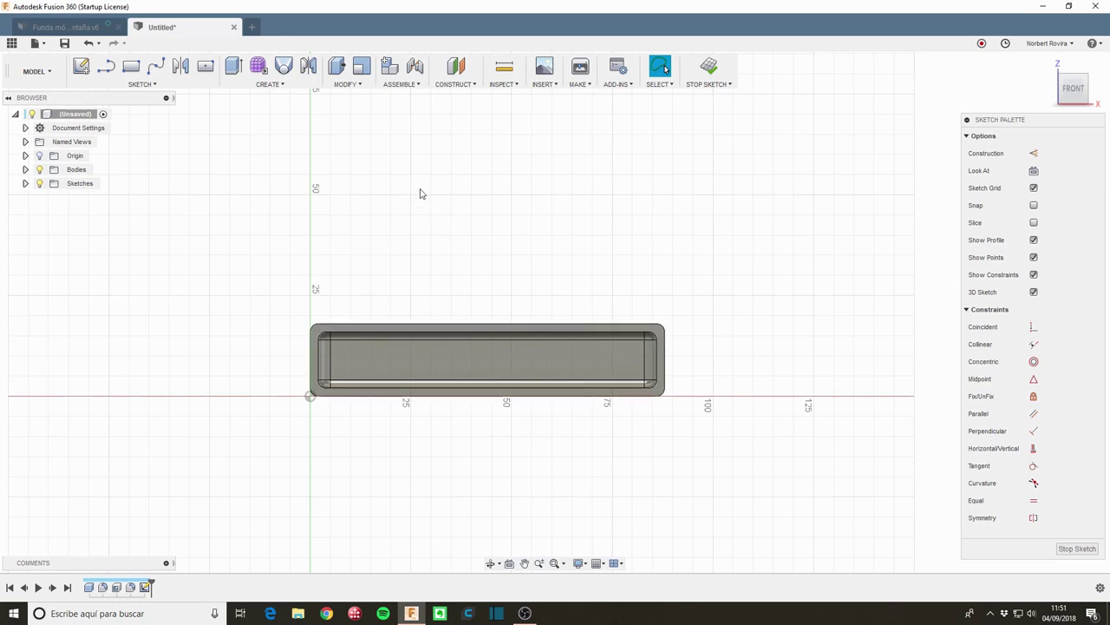
Step: Draw a 10 mm vertical line up from the top edge's midpoint
left_click(106, 68)
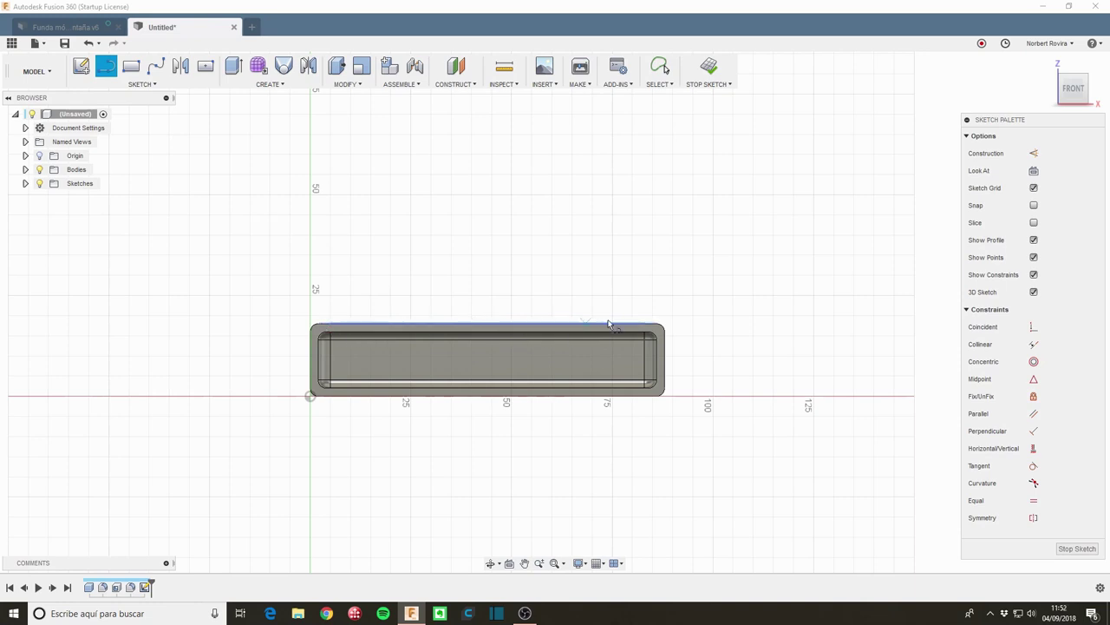
left_click(488, 325)
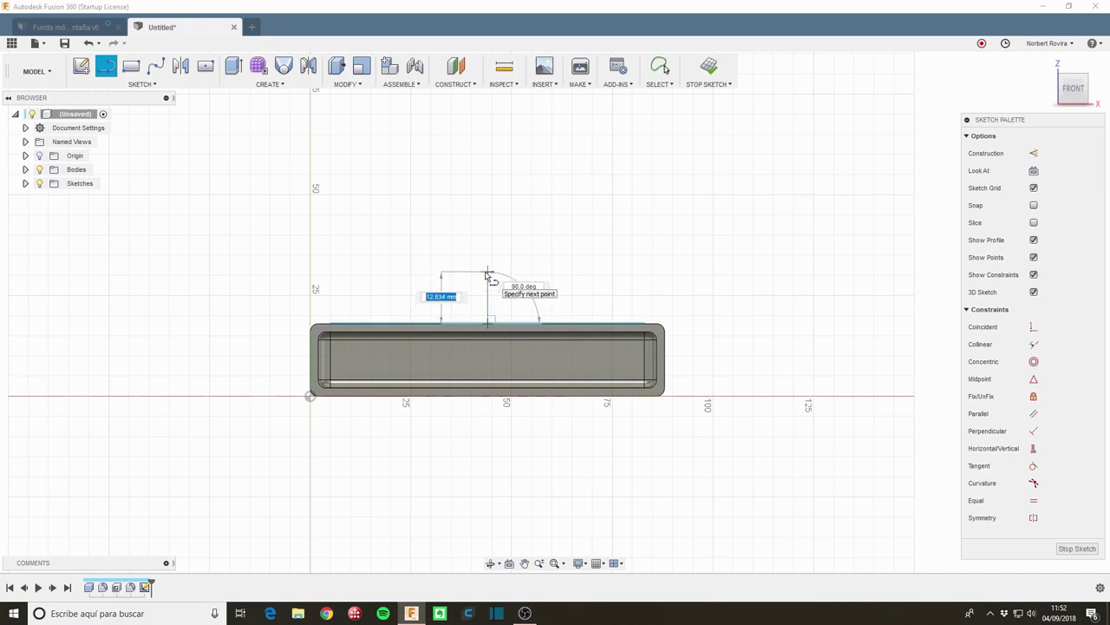
type("10")
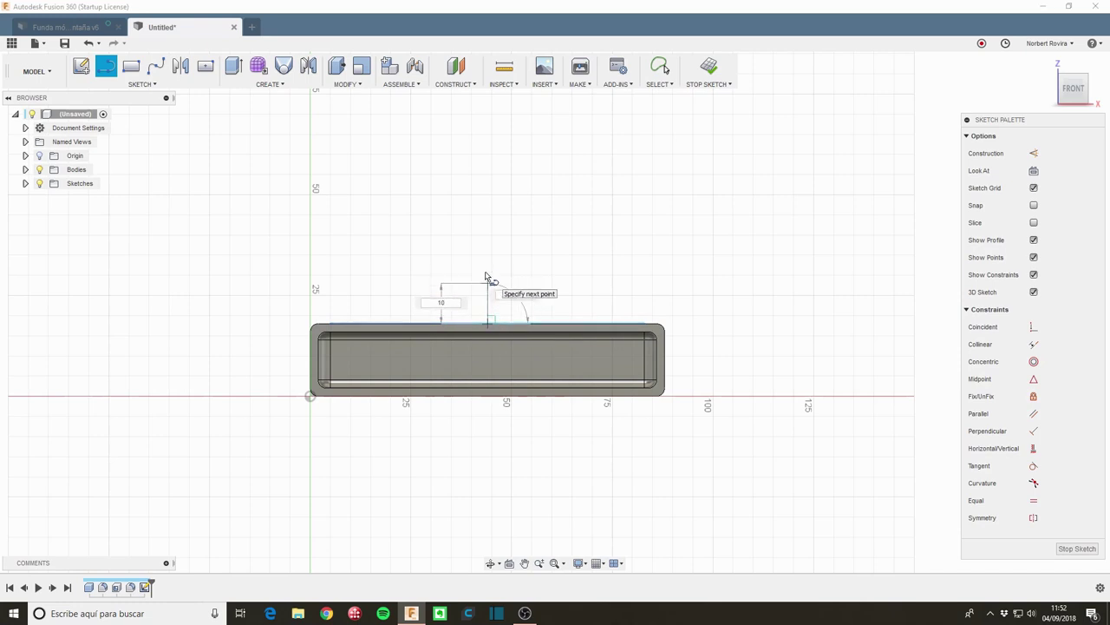
key("Tab")
key("Tab")
key("Return")
key("Escape")
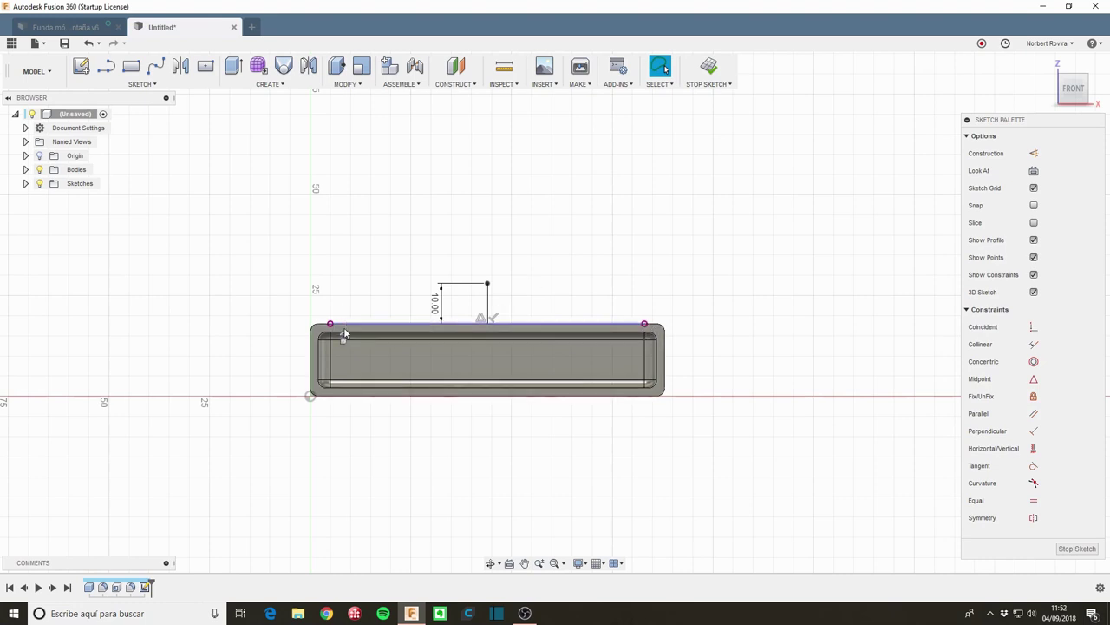
Step: Constrain the sketch to the top edge, check it with the body hidden, and return to front view
left_click(538, 328)
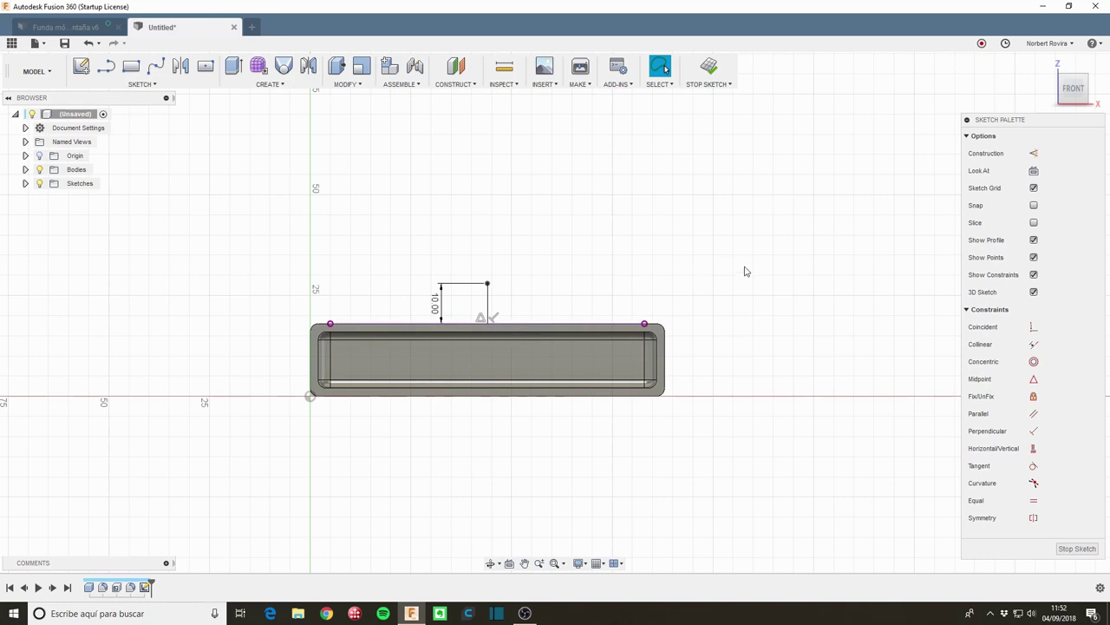
middle_click_drag(744, 271, 607, 251, "shift")
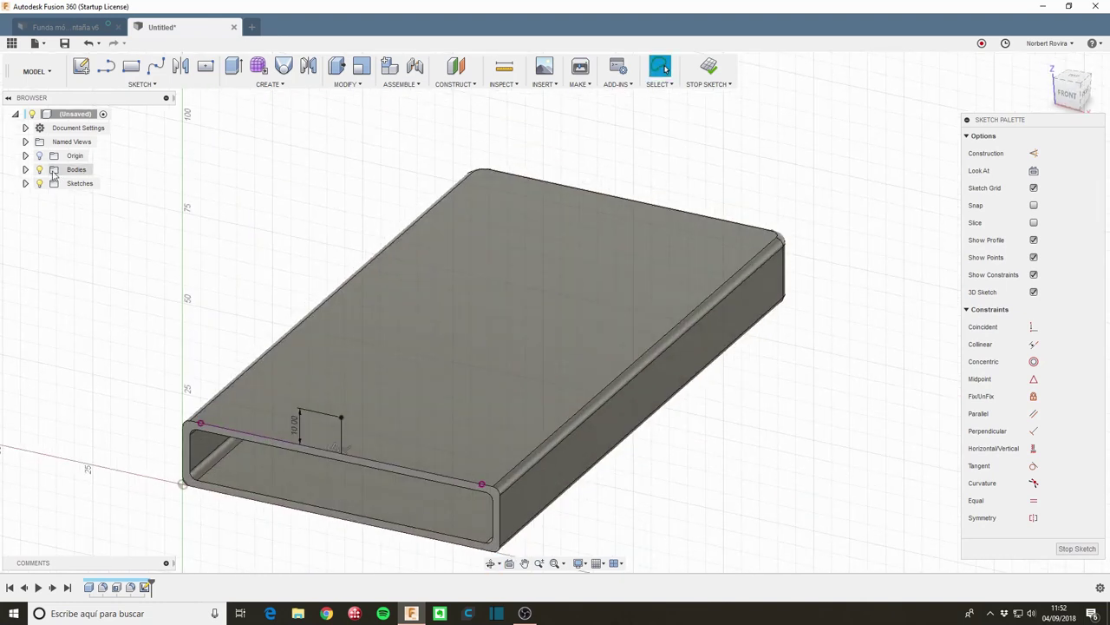
left_click(40, 170)
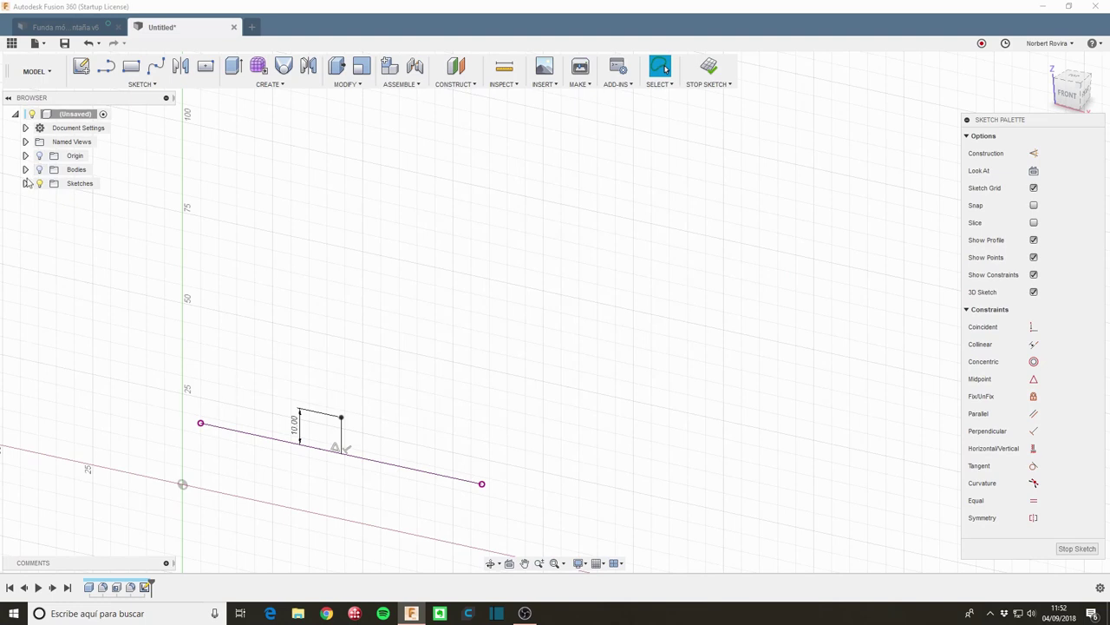
left_click(39, 169)
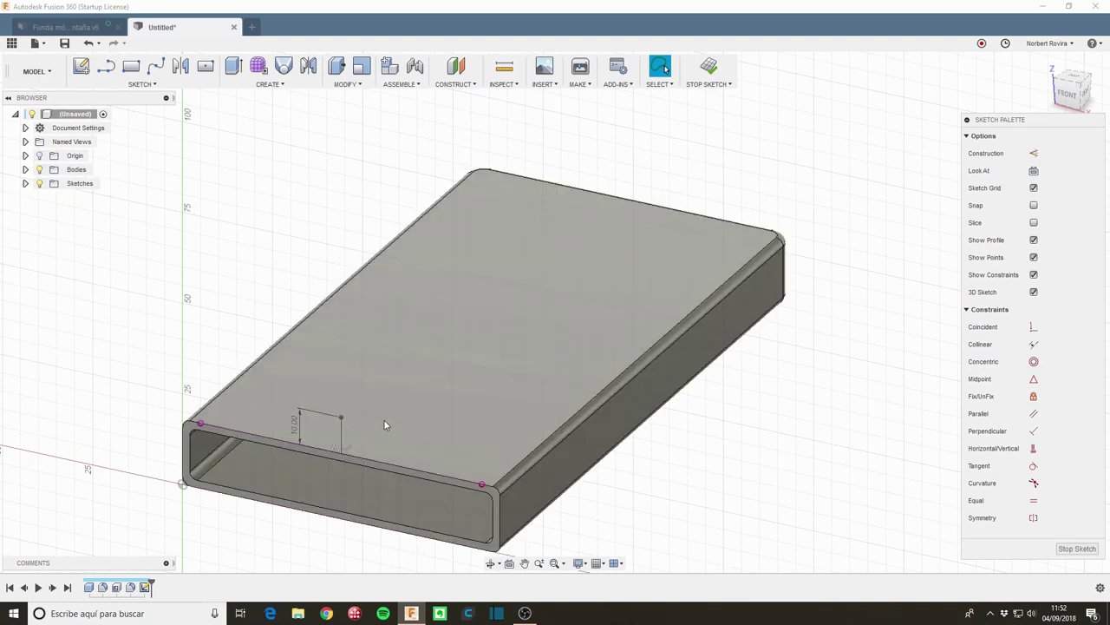
middle_click_drag(386, 426, 453, 382, "shift")
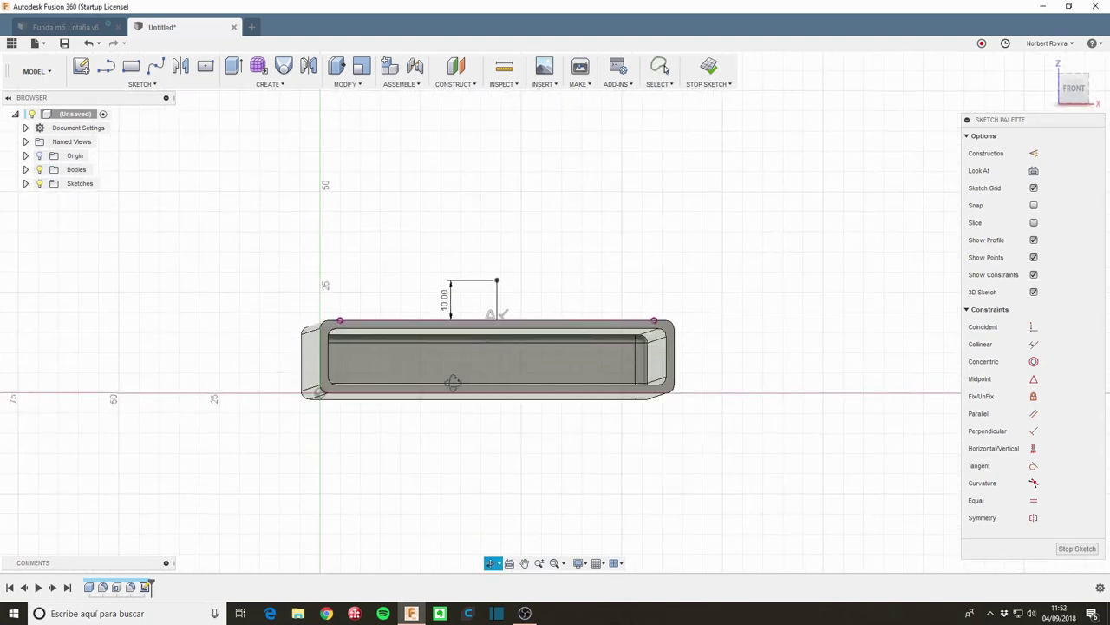
middle_click_drag(453, 382, 451, 384, "shift")
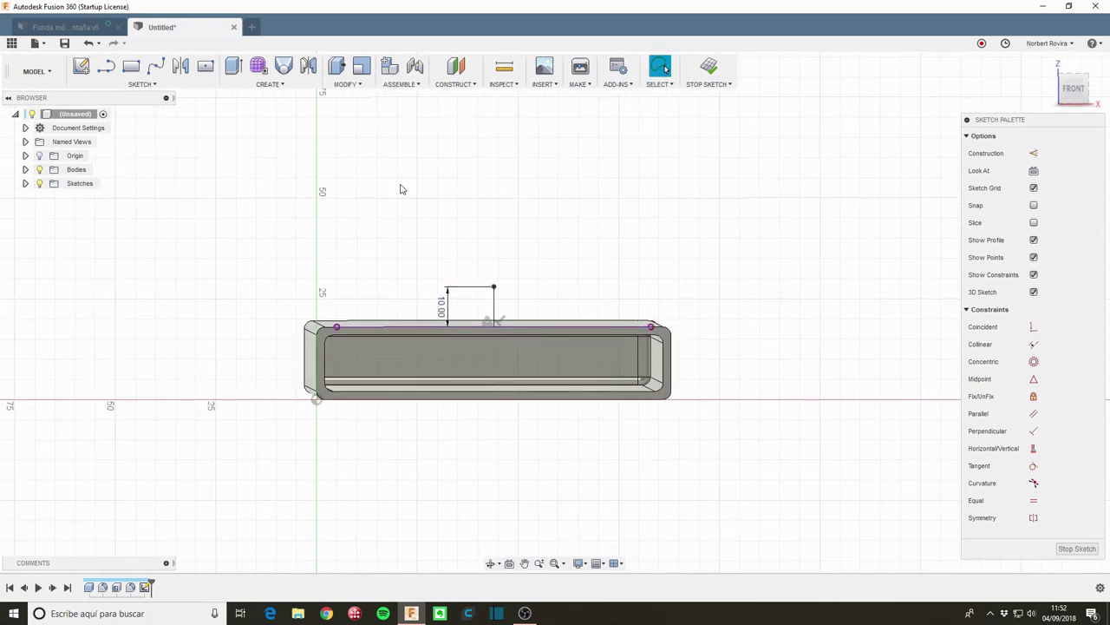
left_click(1076, 91)
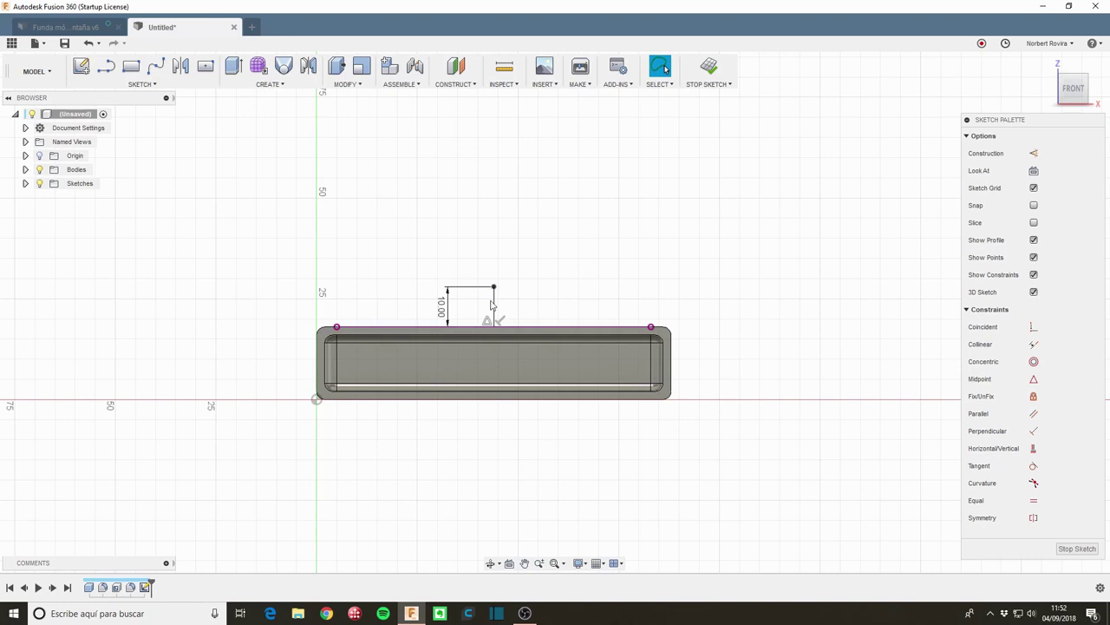
Step: Convert the 10 mm vertical sketch line into construction geometry
left_click(70, 28)
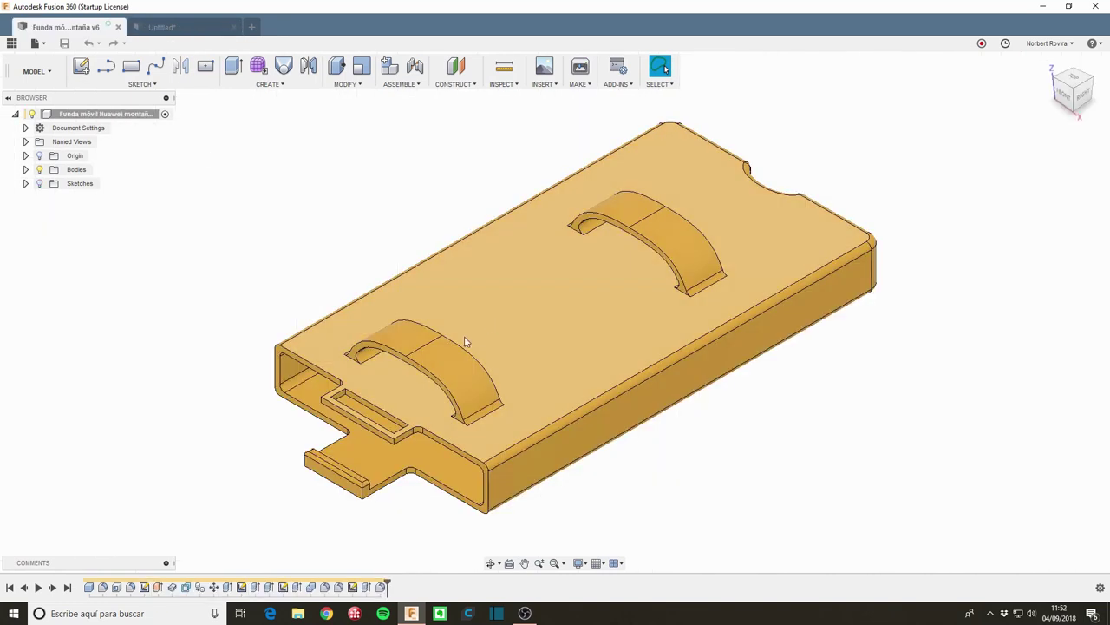
left_click(172, 31)
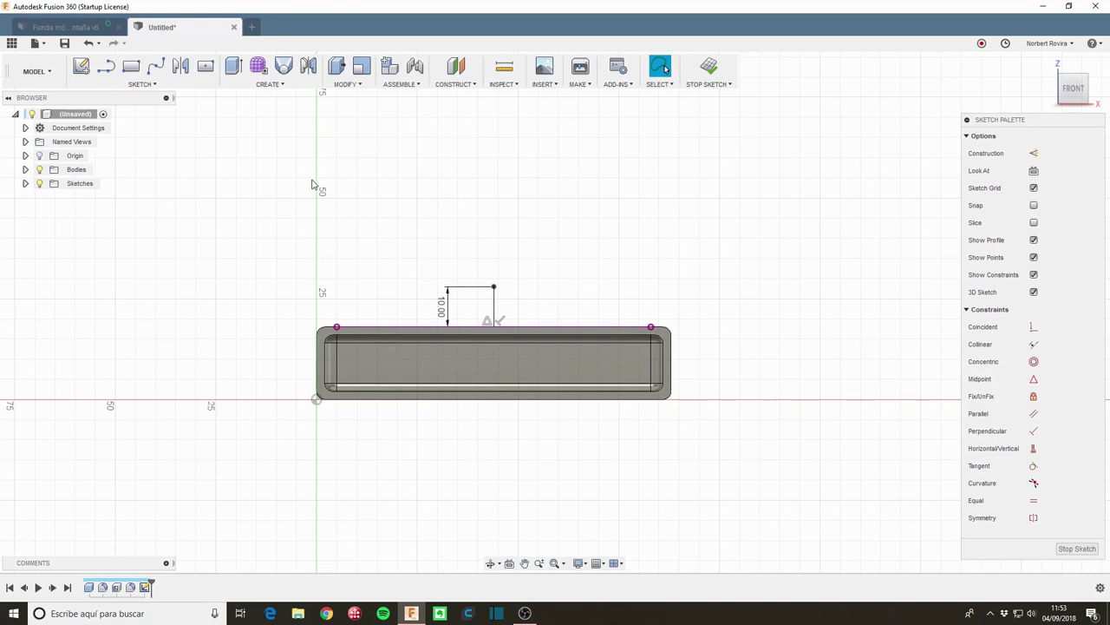
left_click(494, 312)
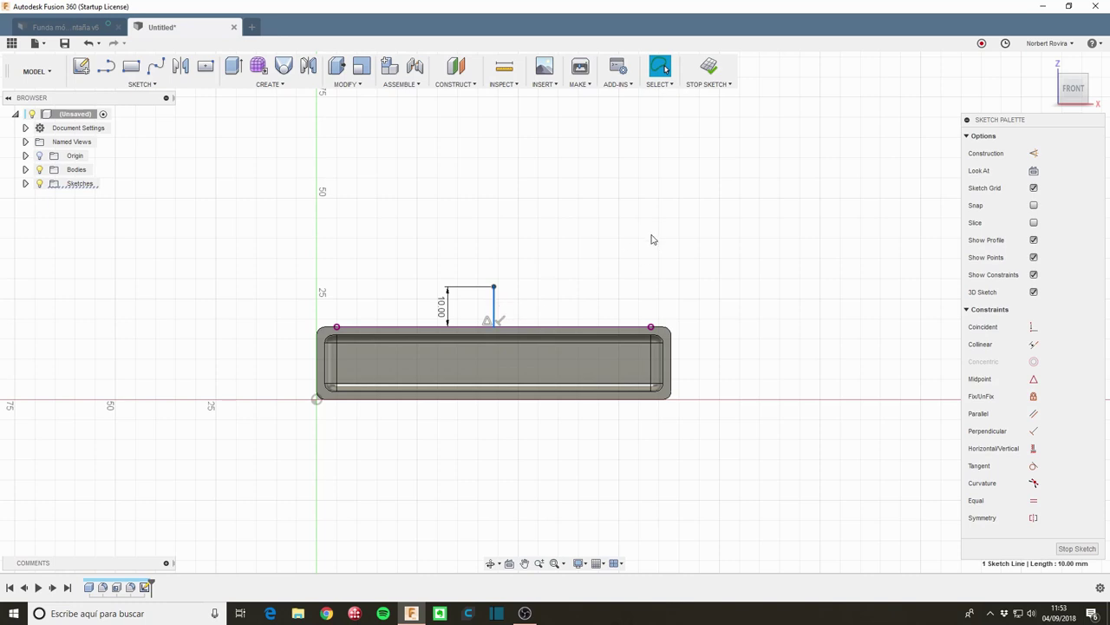
left_click(1034, 154)
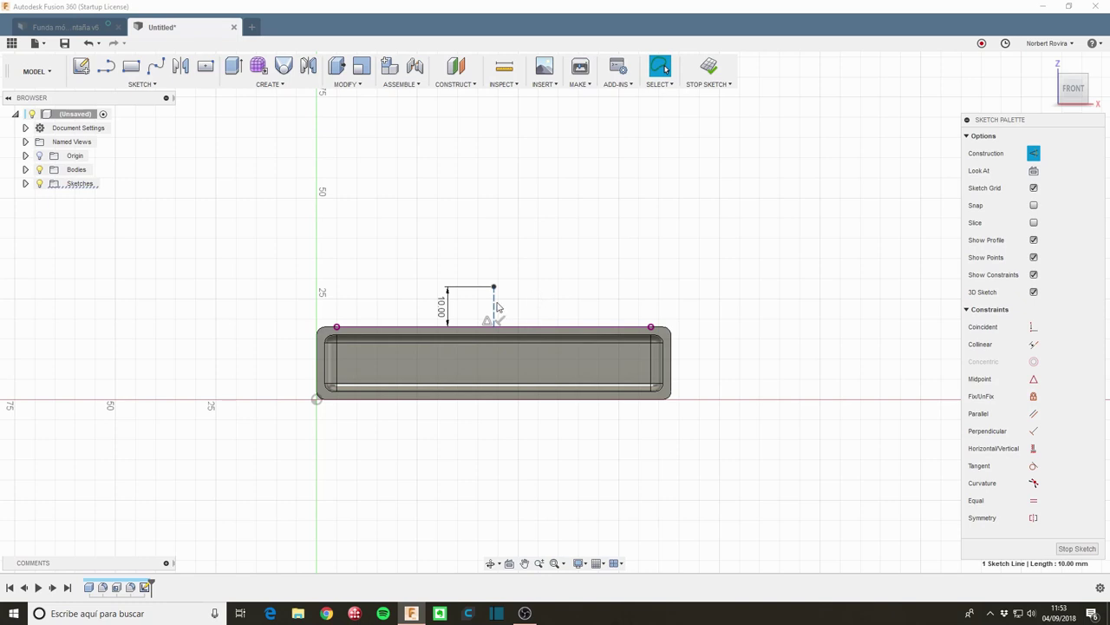
Step: Draw a fit-point spline from the construction line's top down to the box's top edge
left_click(156, 67)
key("x")
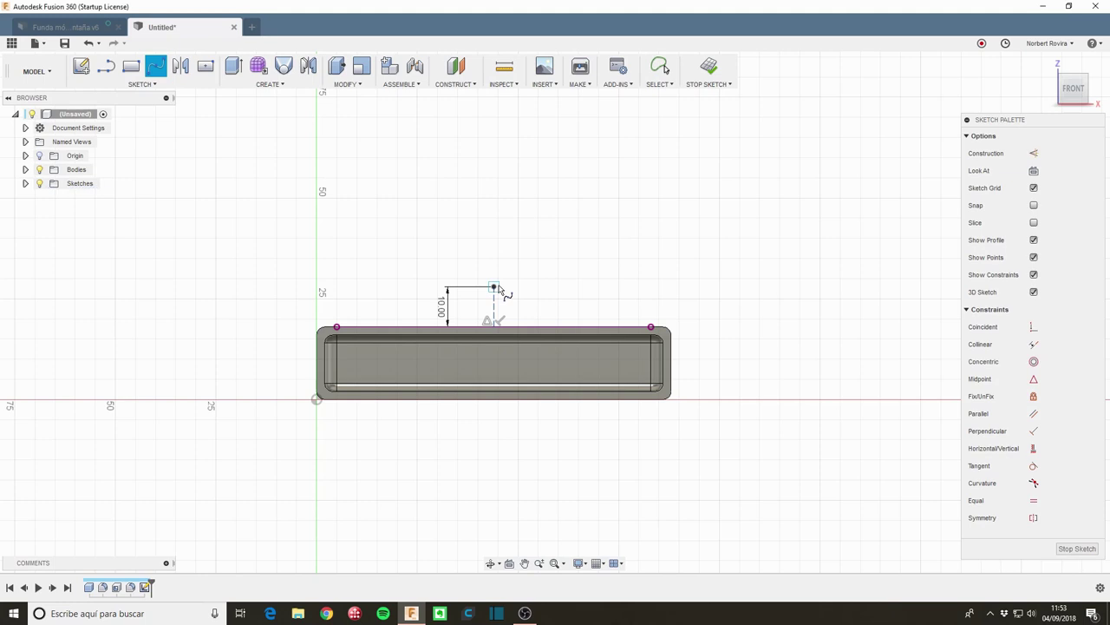
left_click(494, 287)
left_click(587, 328)
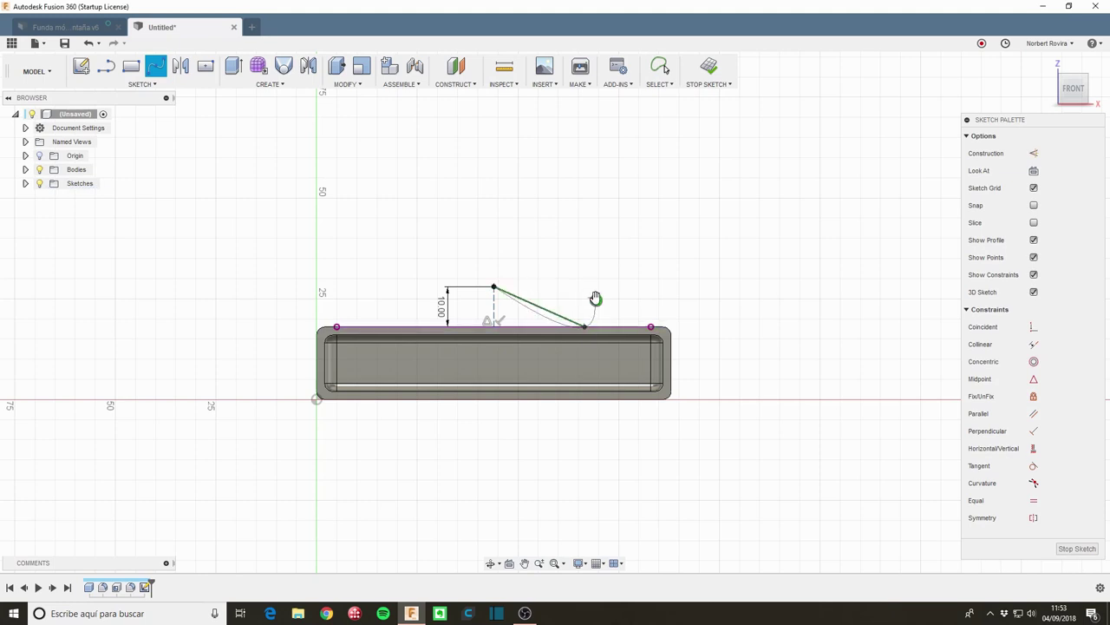
left_click(596, 300)
key("Escape")
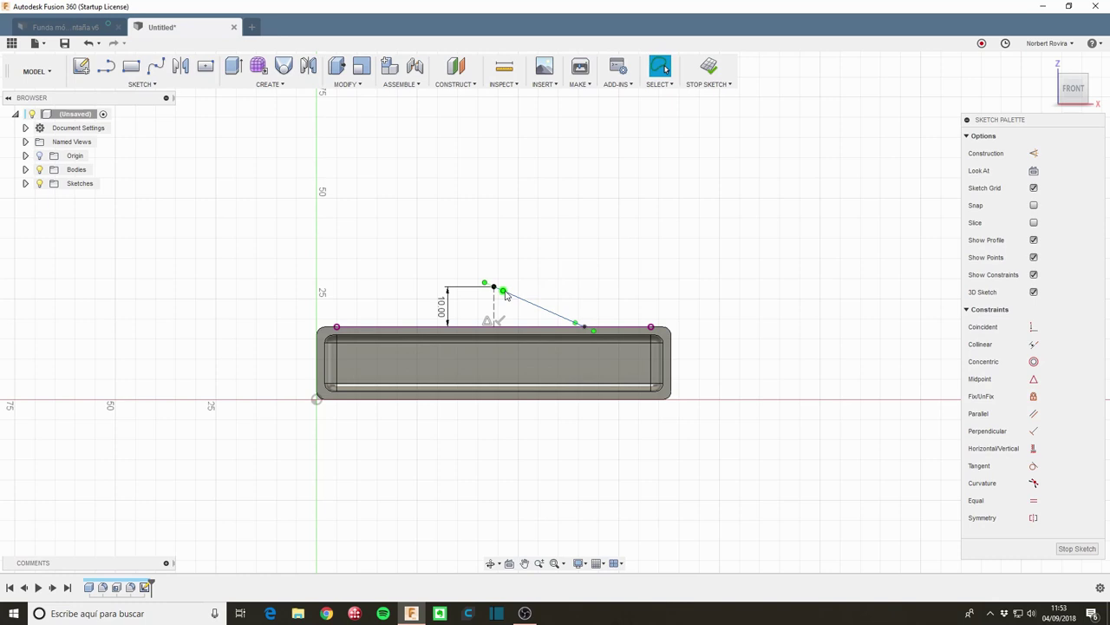
Step: Make the spline's peak tangent horizontal and reshape its handle and end point
mouse_move(484, 283)
left_mouse_down()
mouse_move(455, 287)
mouse_move(483, 290)
mouse_move(478, 279)
left_mouse_up()
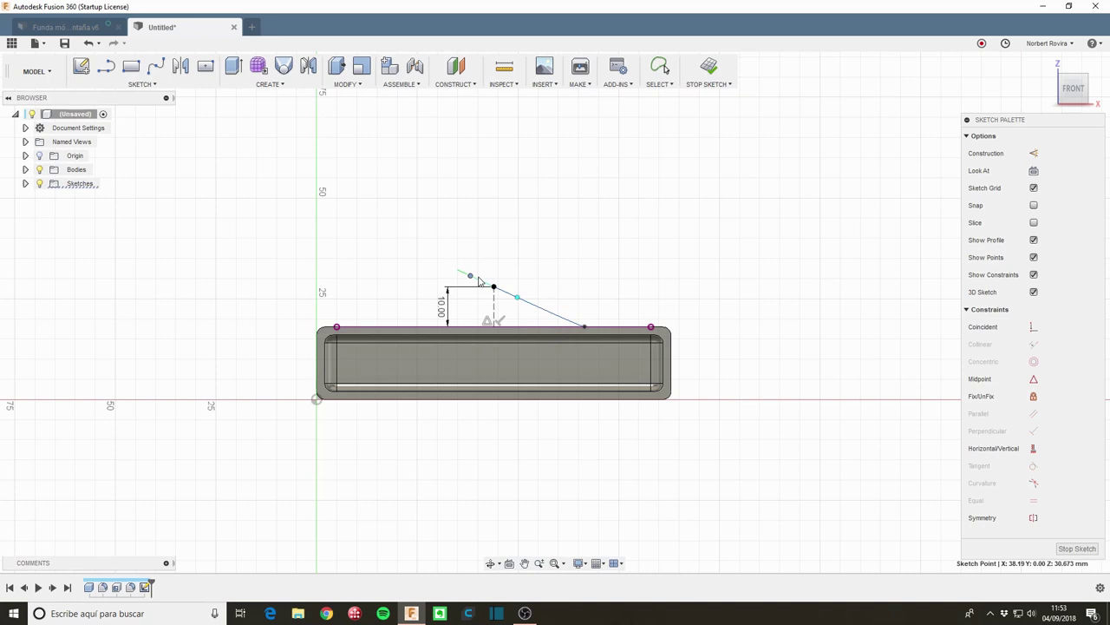
left_click(515, 295)
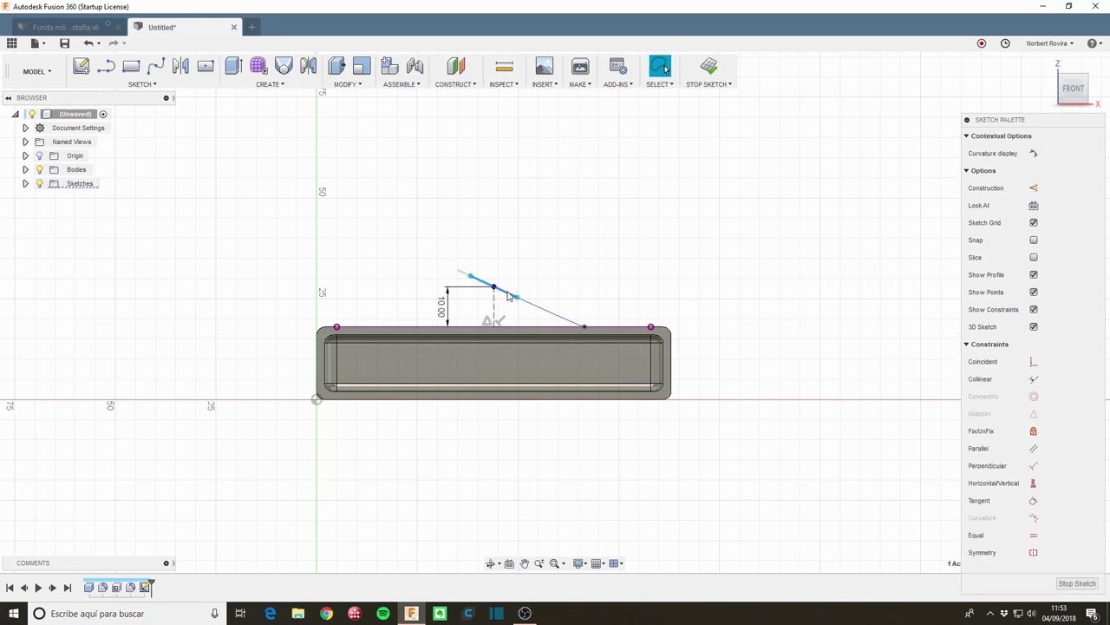
left_click(1034, 484)
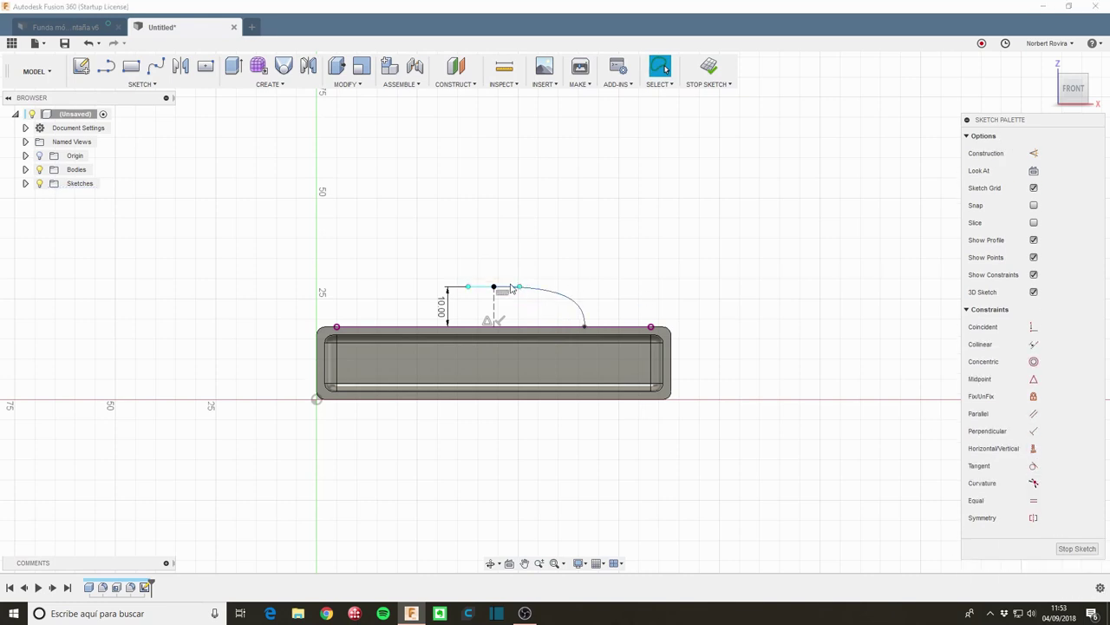
left_click_drag(519, 287, 512, 286)
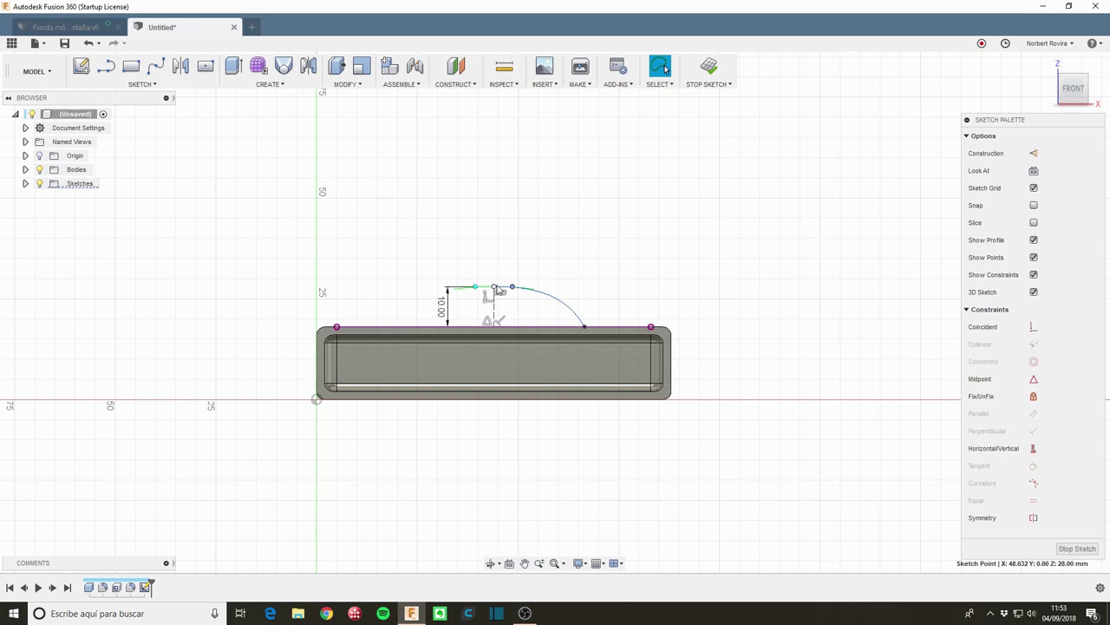
left_click(582, 324)
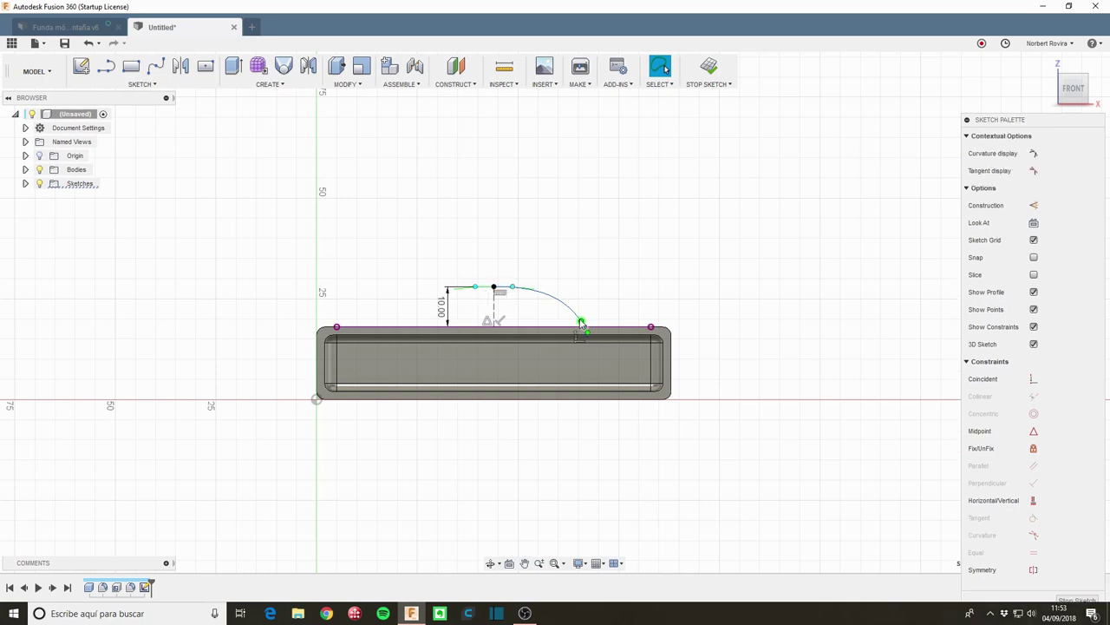
left_click_drag(582, 324, 579, 320)
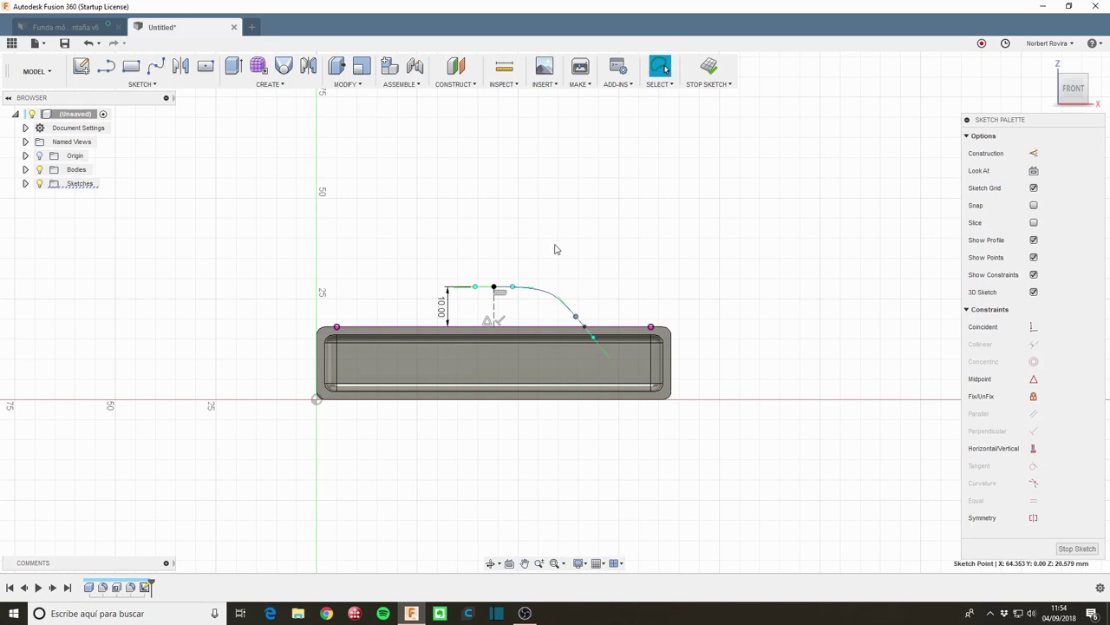
Step: Dimension the horizontal span from the curve's peak to its endpoint as 22 mm
left_click(494, 326)
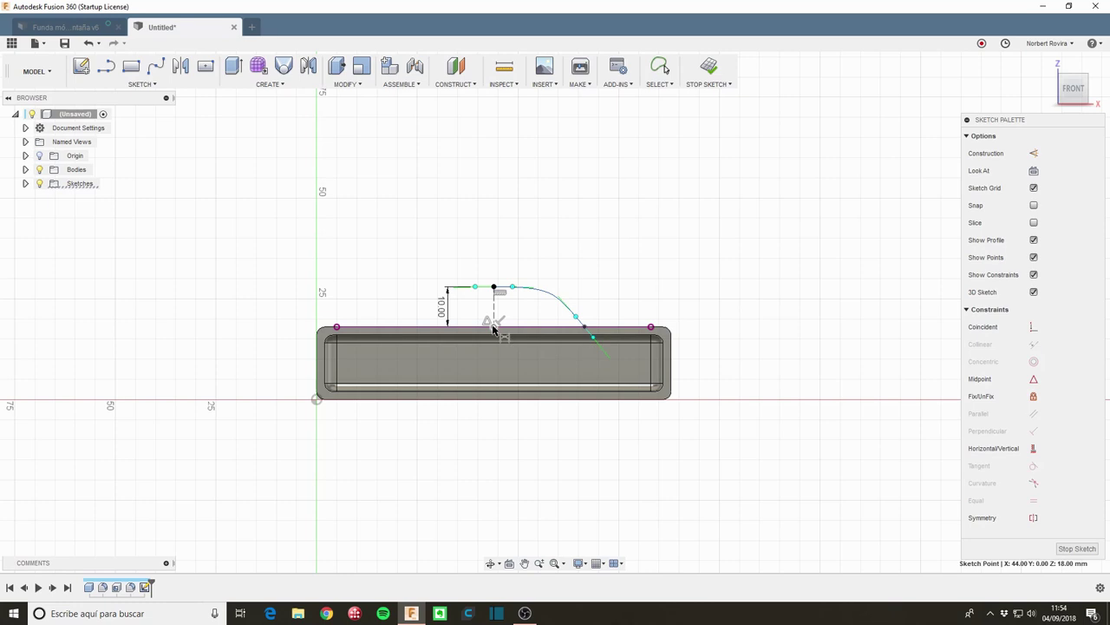
left_click(584, 328)
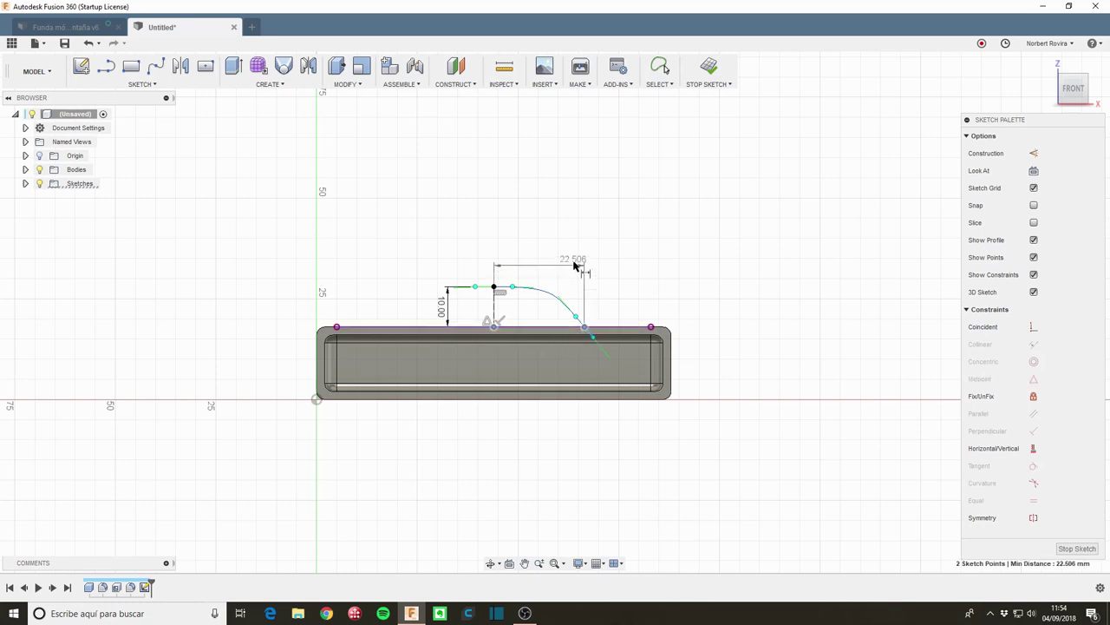
left_click(574, 264)
type("22")
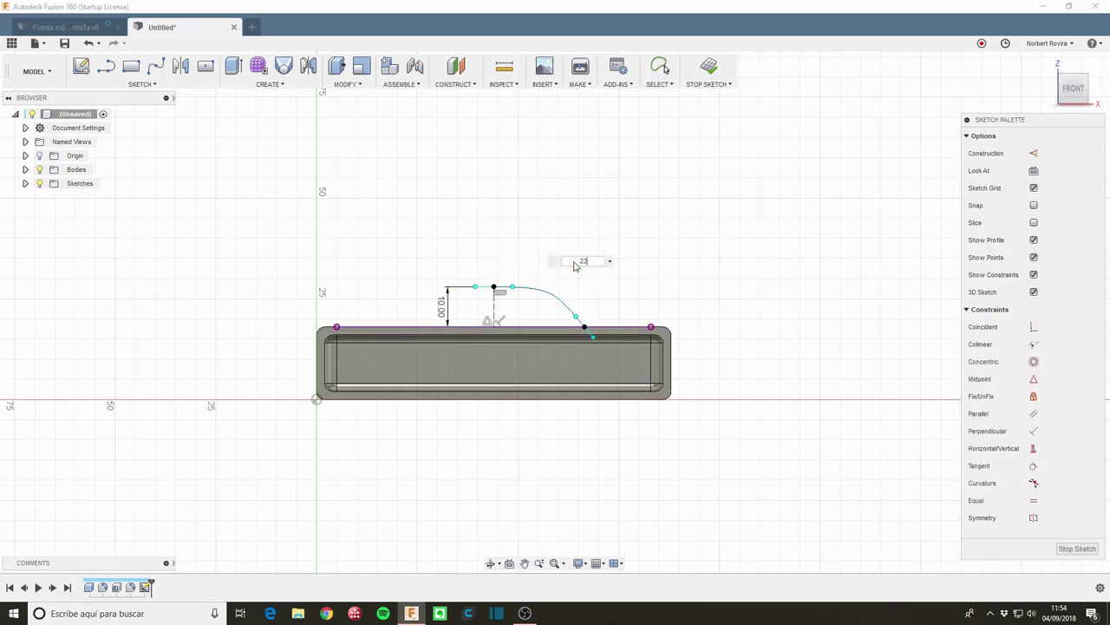
key("Return")
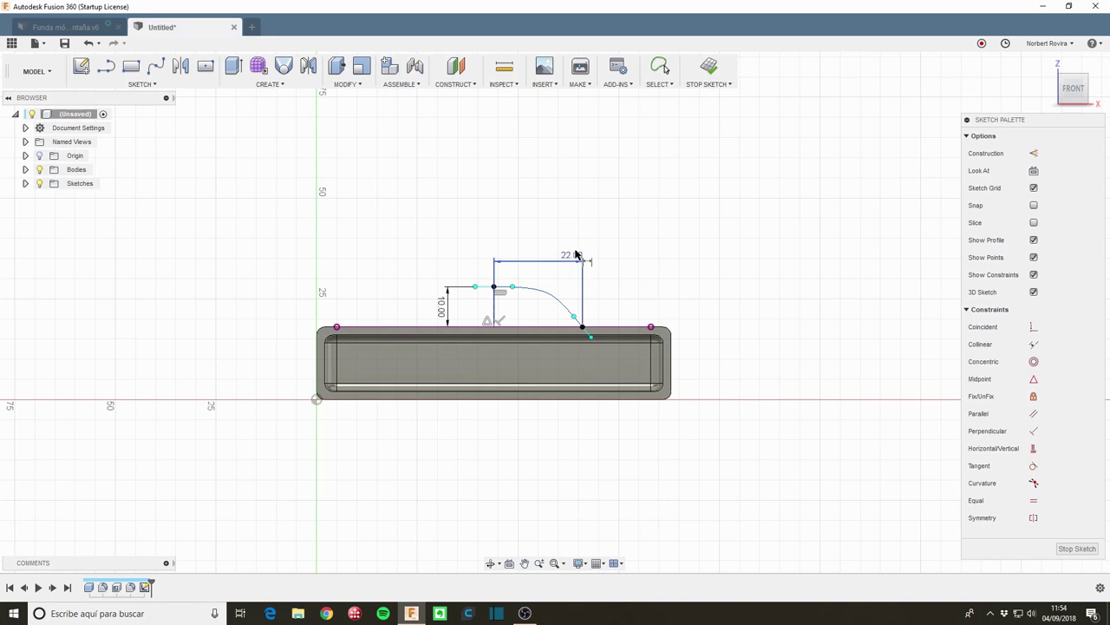
mouse_move(574, 262)
left_mouse_down()
mouse_move(543, 258)
mouse_move(550, 269)
mouse_move(538, 272)
left_mouse_up()
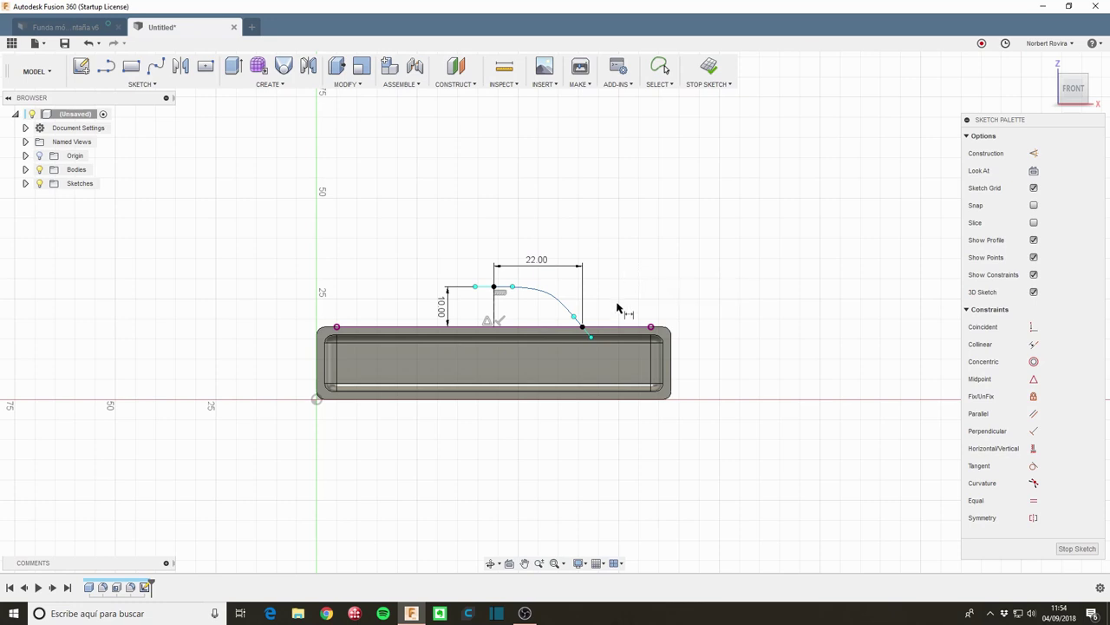
key("Escape")
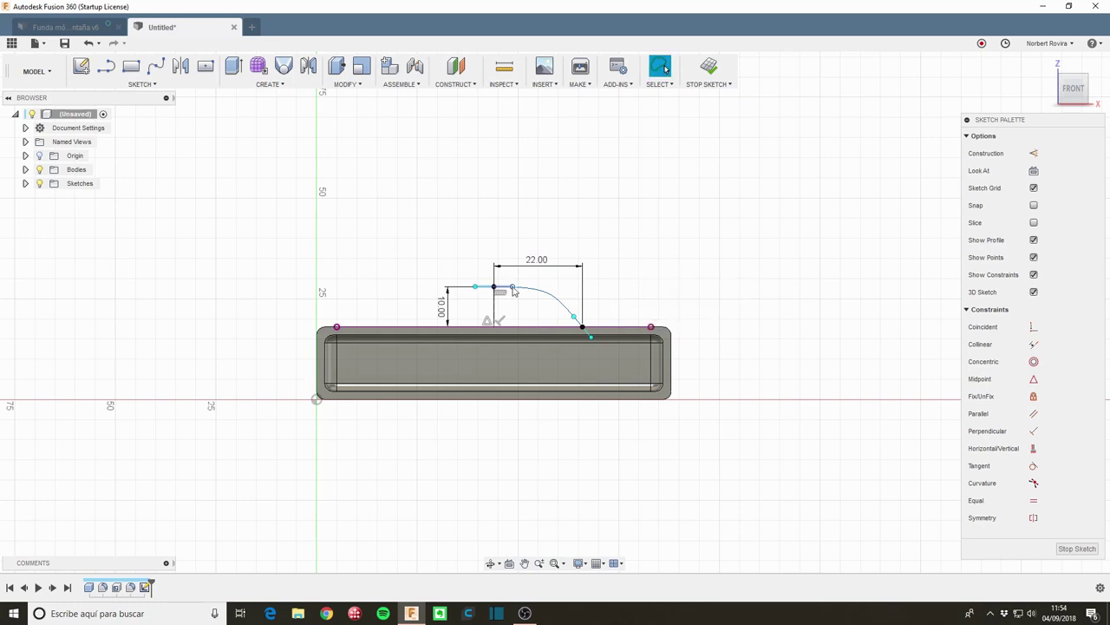
Step: Switch to the finished phone case design for reference
scroll(506, 294, "up", 2)
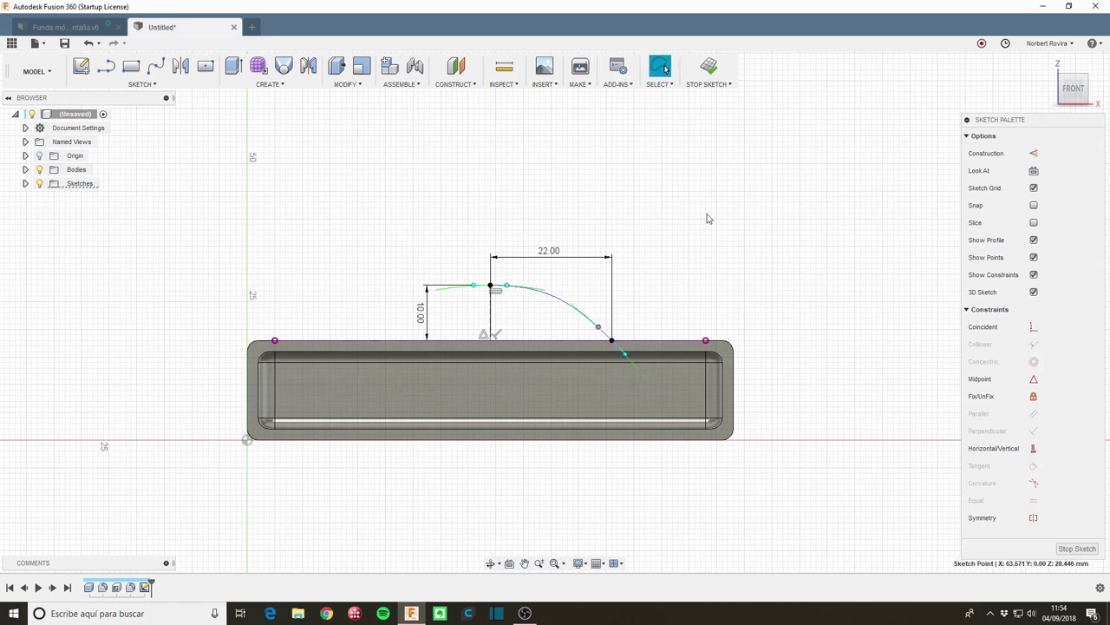
scroll(619, 235, "down", 3)
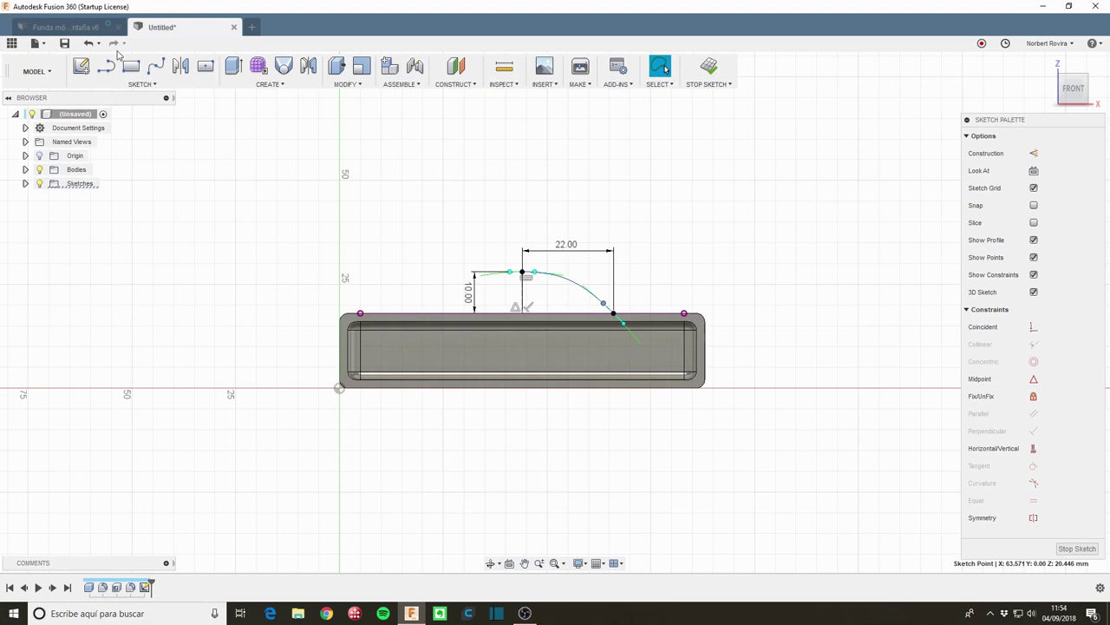
left_click(65, 27)
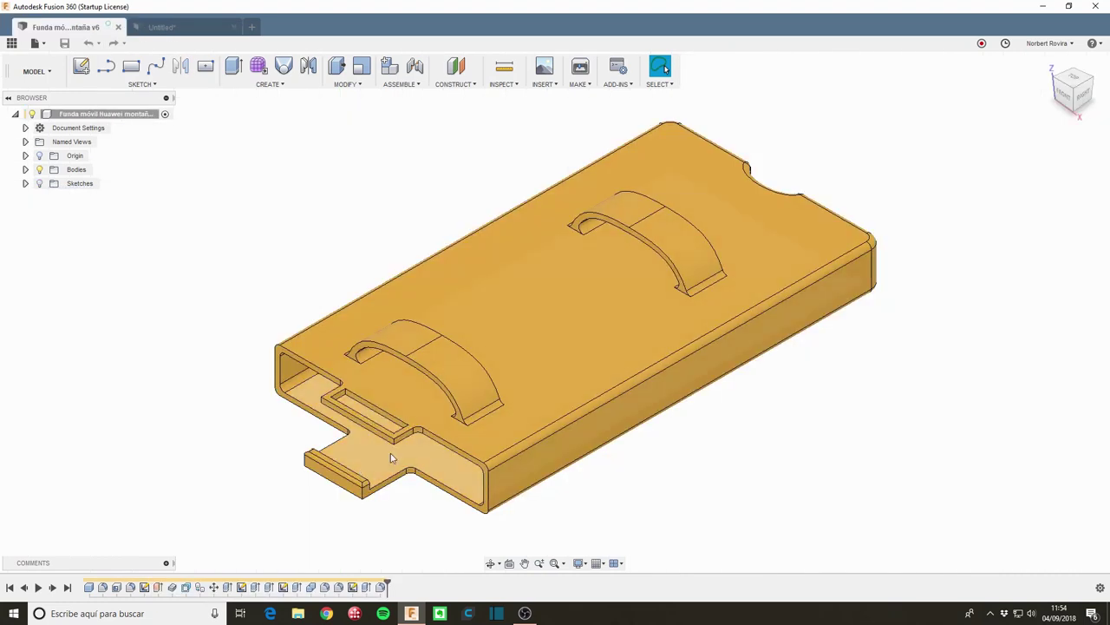
Step: Back in the untitled sketch, begin lines on the top and bottom edges, then cancel them
left_click(184, 28)
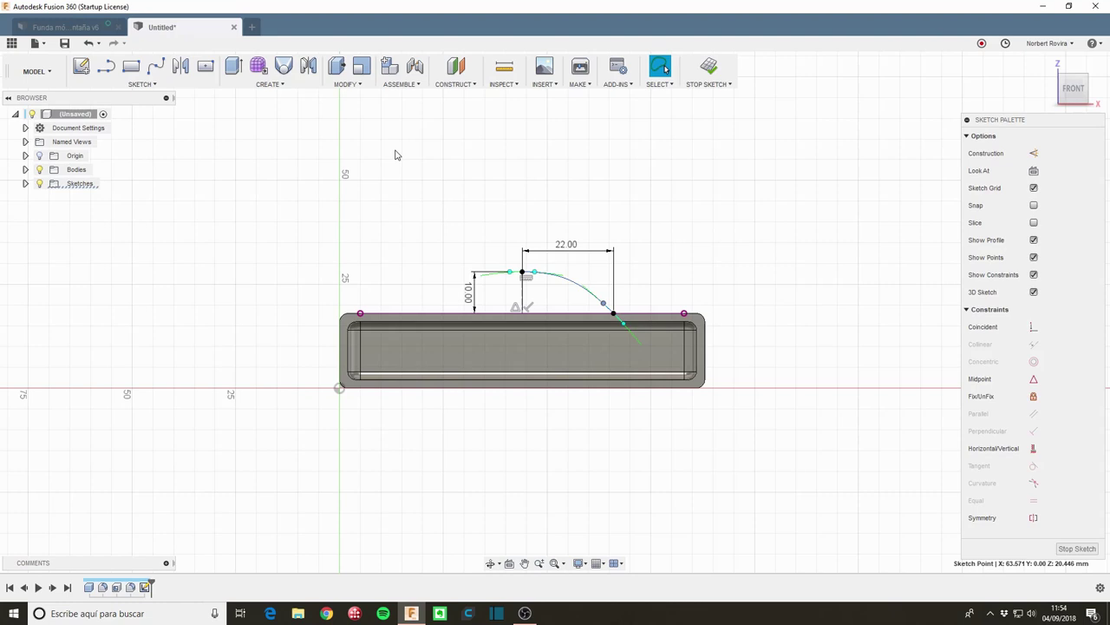
left_click(106, 66)
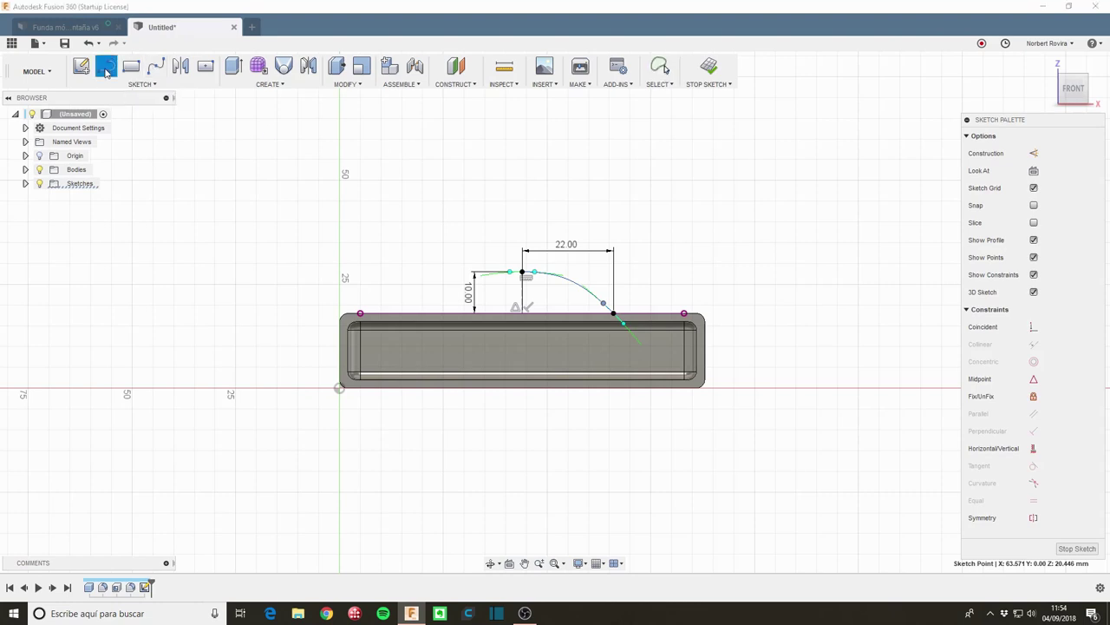
left_click(572, 317)
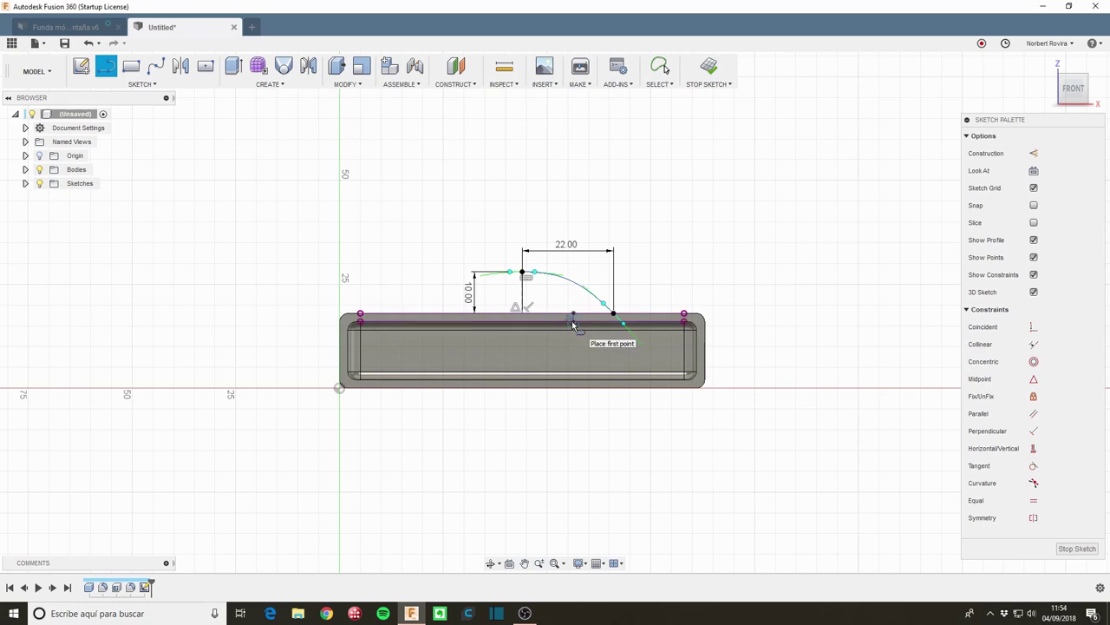
key("Escape")
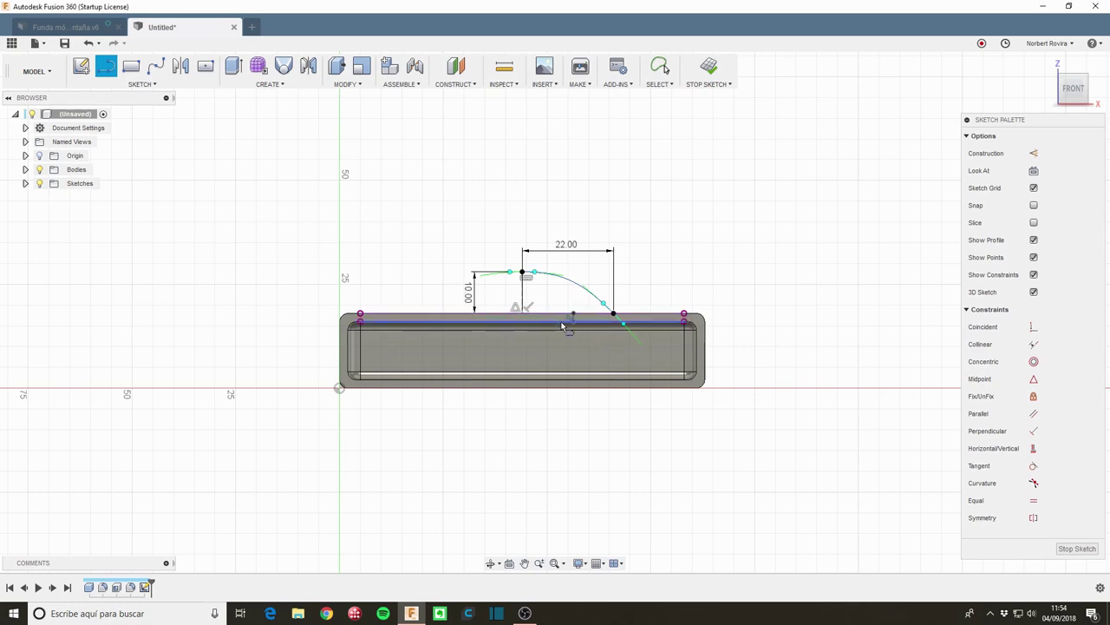
left_click(593, 388)
key("Escape")
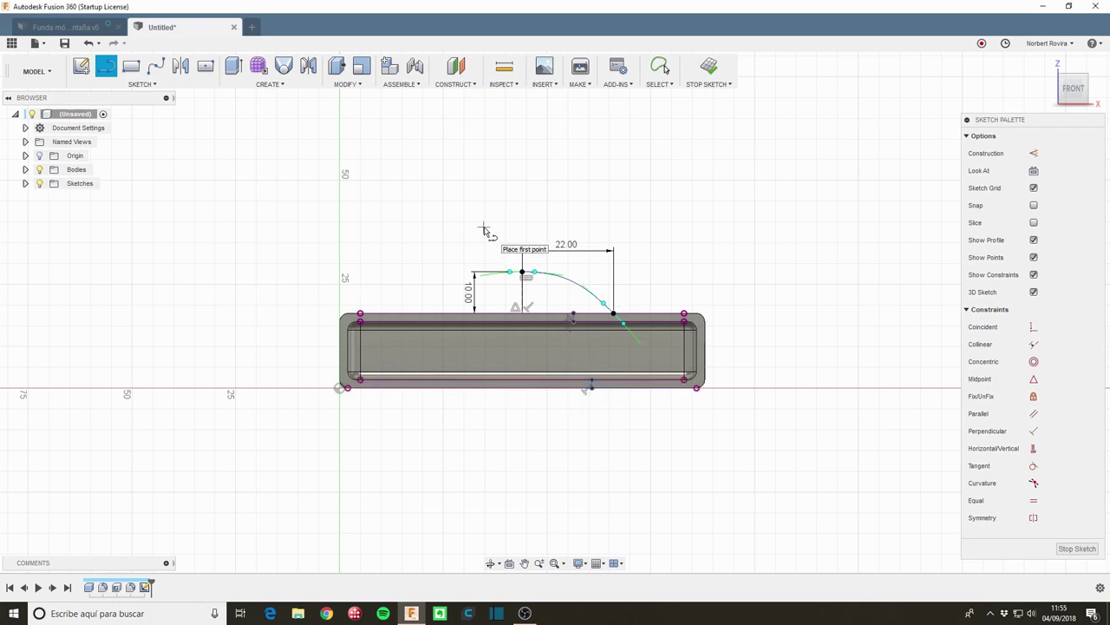
key("Escape")
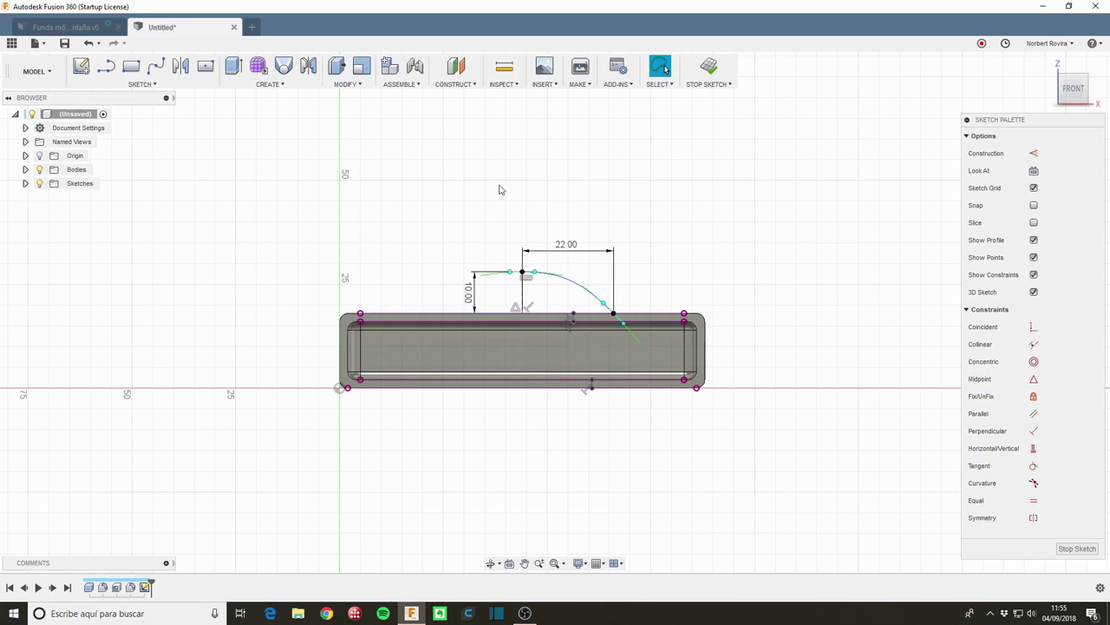
Step: Dimension the short line 10 mm from the curve's peak
left_click(524, 299)
scroll(573, 316, "up", 1)
scroll(574, 316, "up", 3)
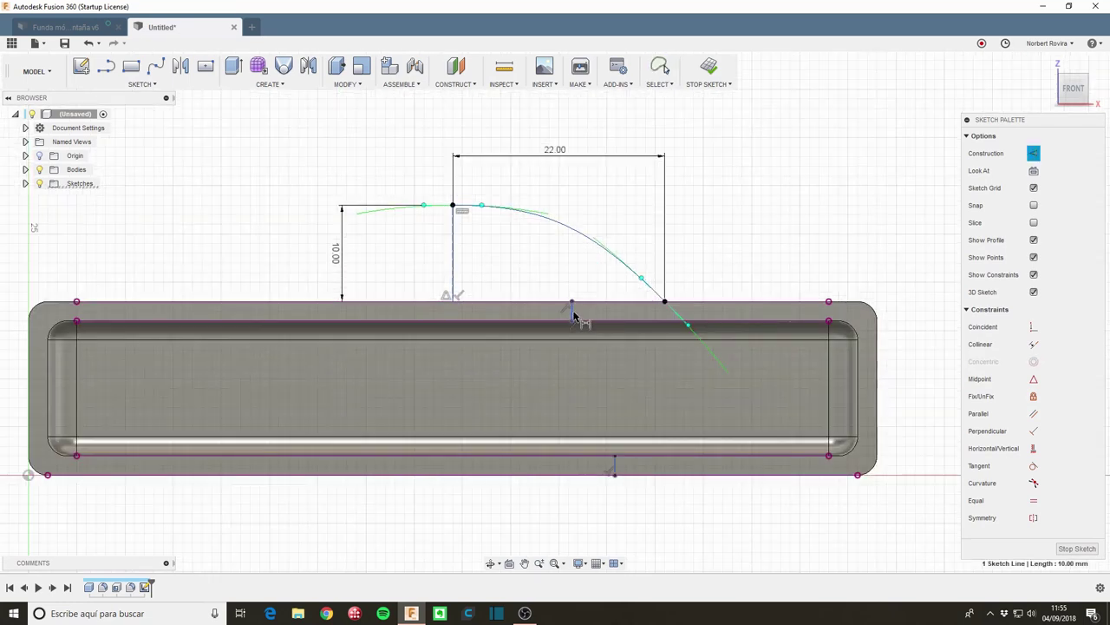
key("d")
left_click(566, 188)
type("10")
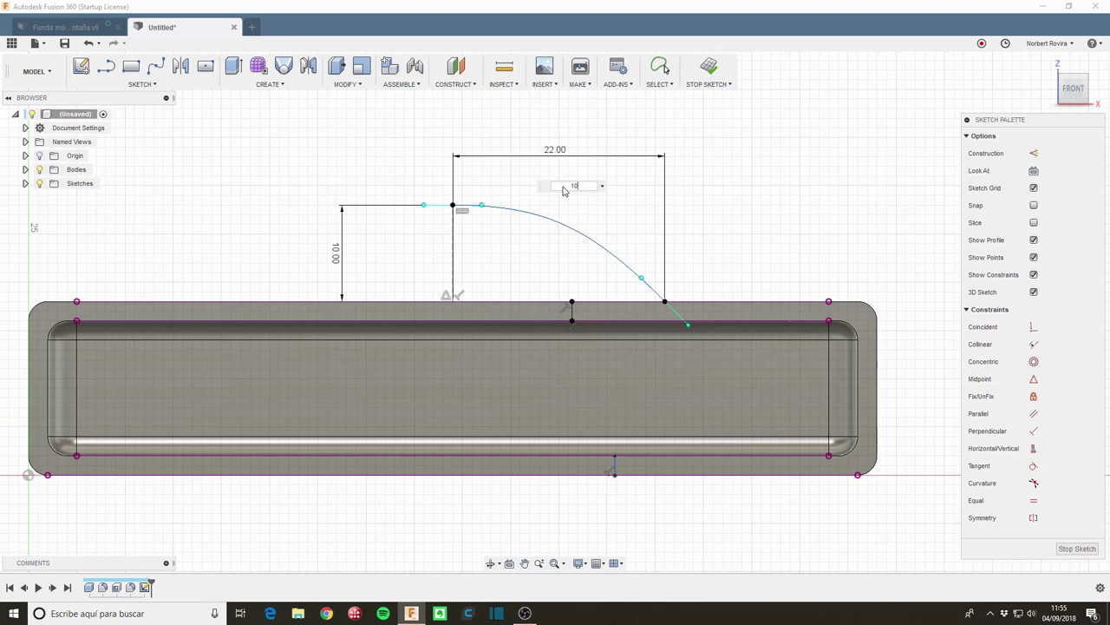
key("Return")
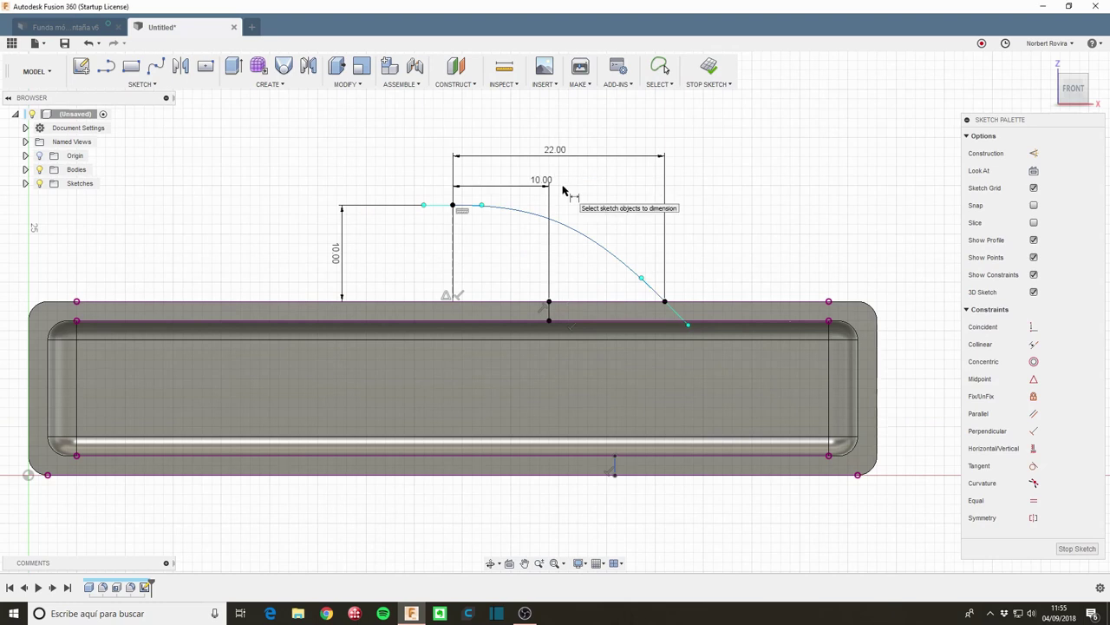
Step: Make the peak line construction and dimension the bottom point as the 10 mm value plus 3
scroll(563, 189, "down", 2)
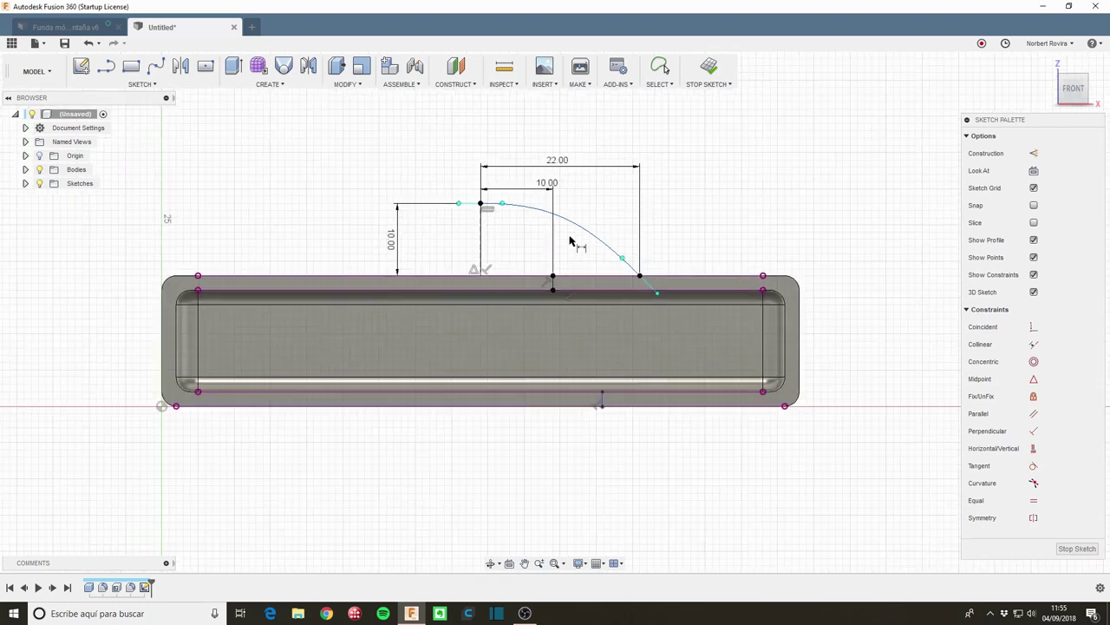
left_click(482, 247)
key("x")
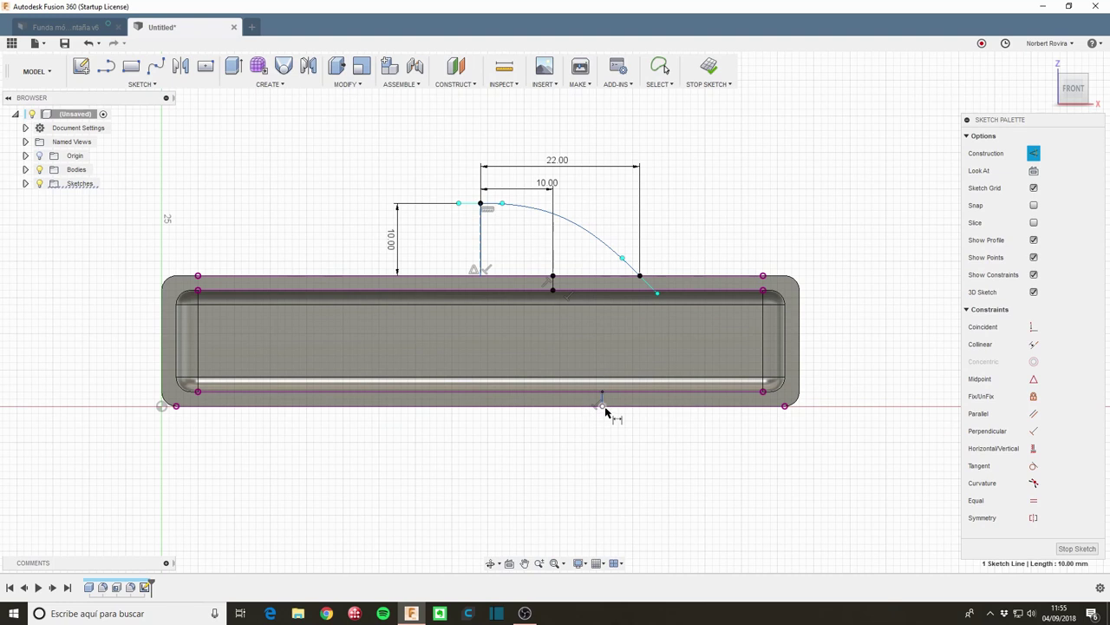
left_click(602, 402)
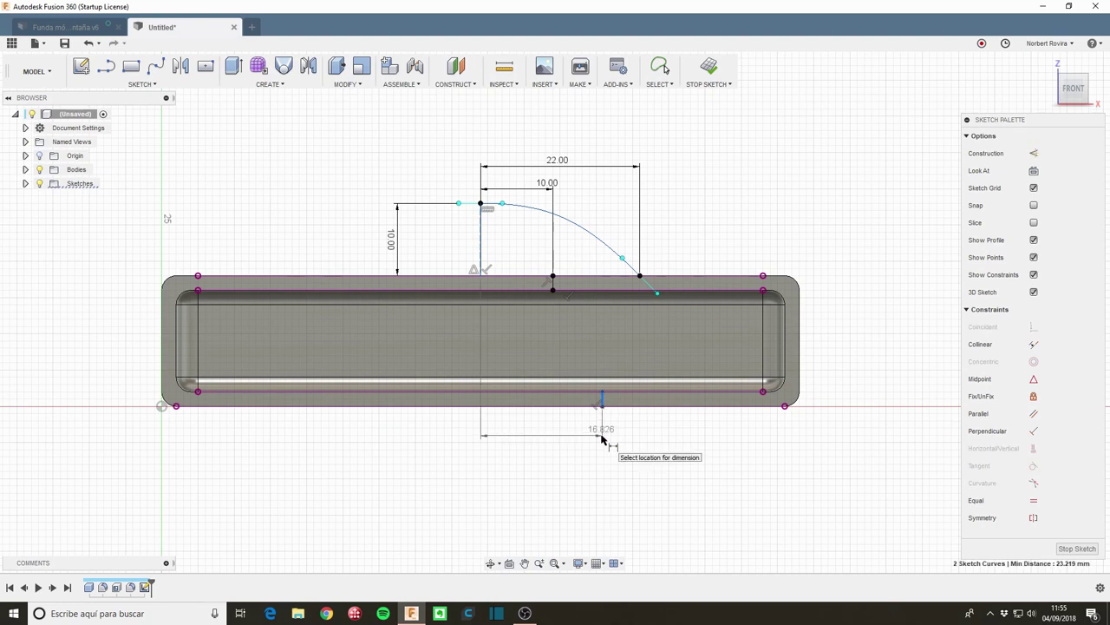
left_click(602, 439)
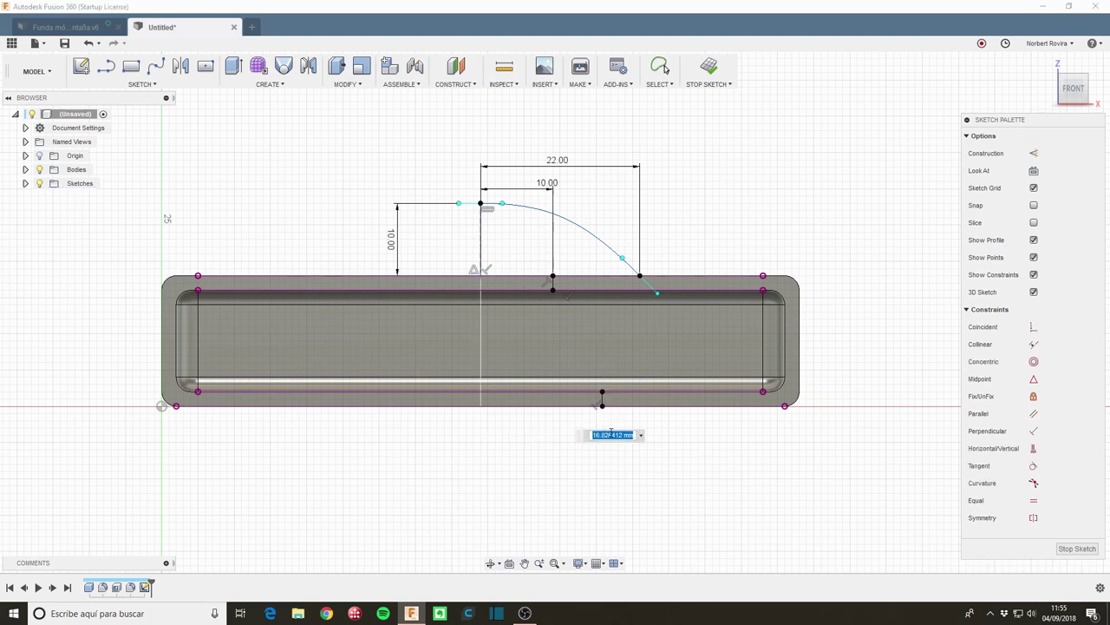
left_click(553, 189)
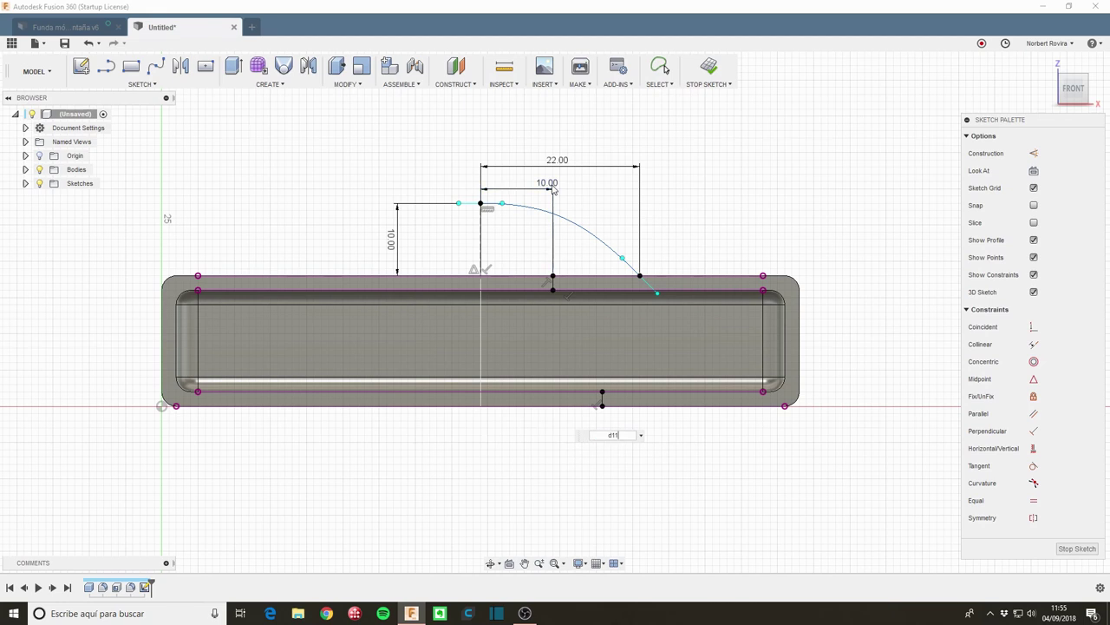
type("+3")
key("Return")
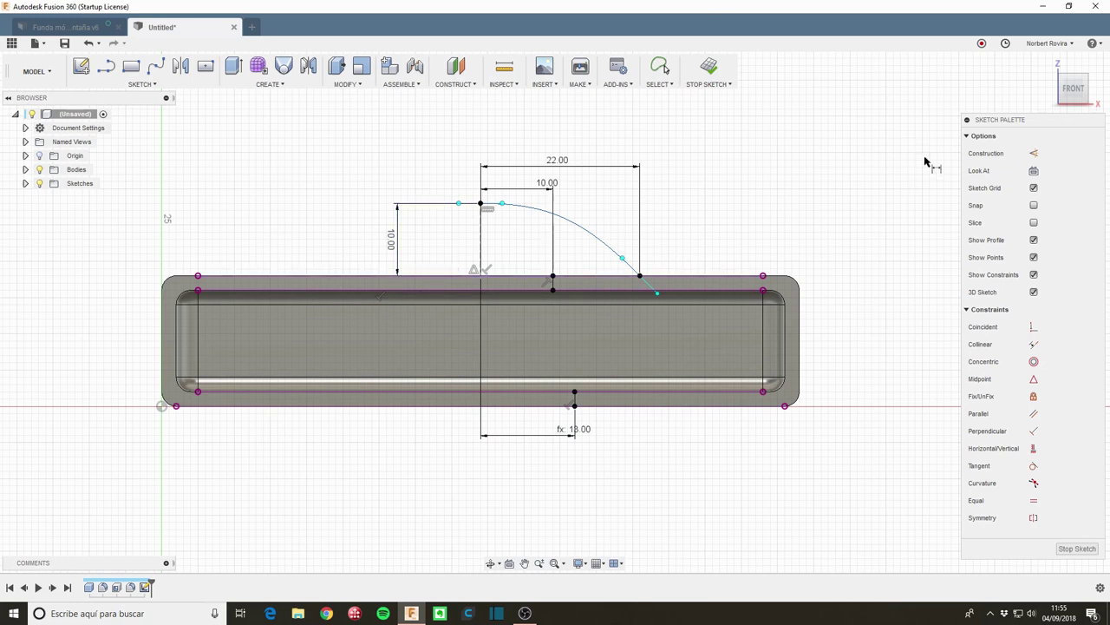
key("Escape")
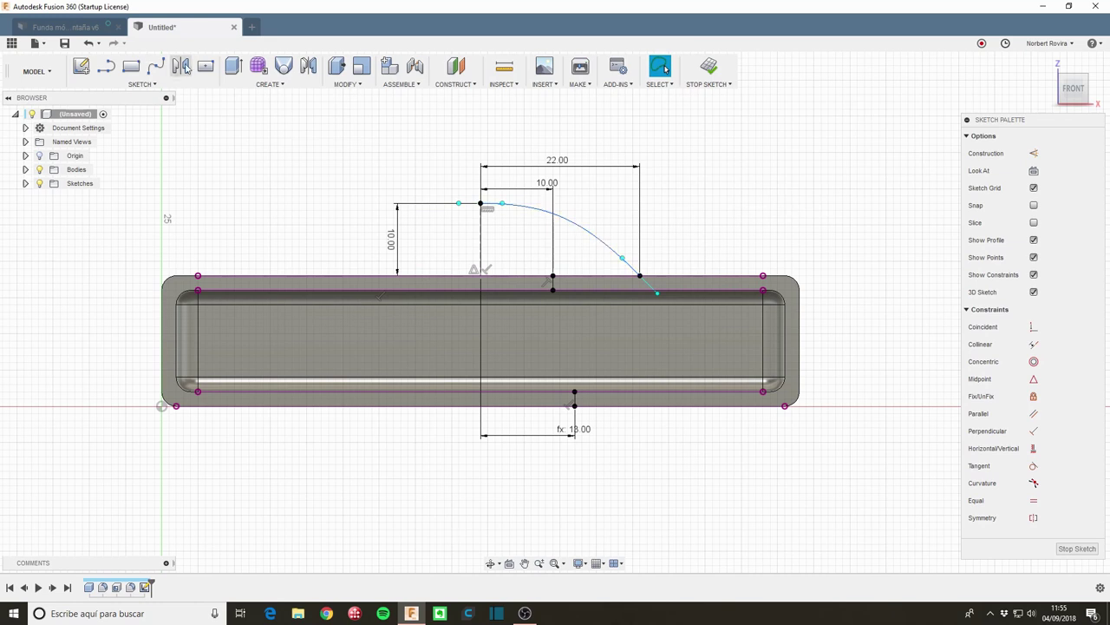
Step: Mirror the clip curve about the vertical centre line into a closed arch and finish the sketch
left_click(180, 66)
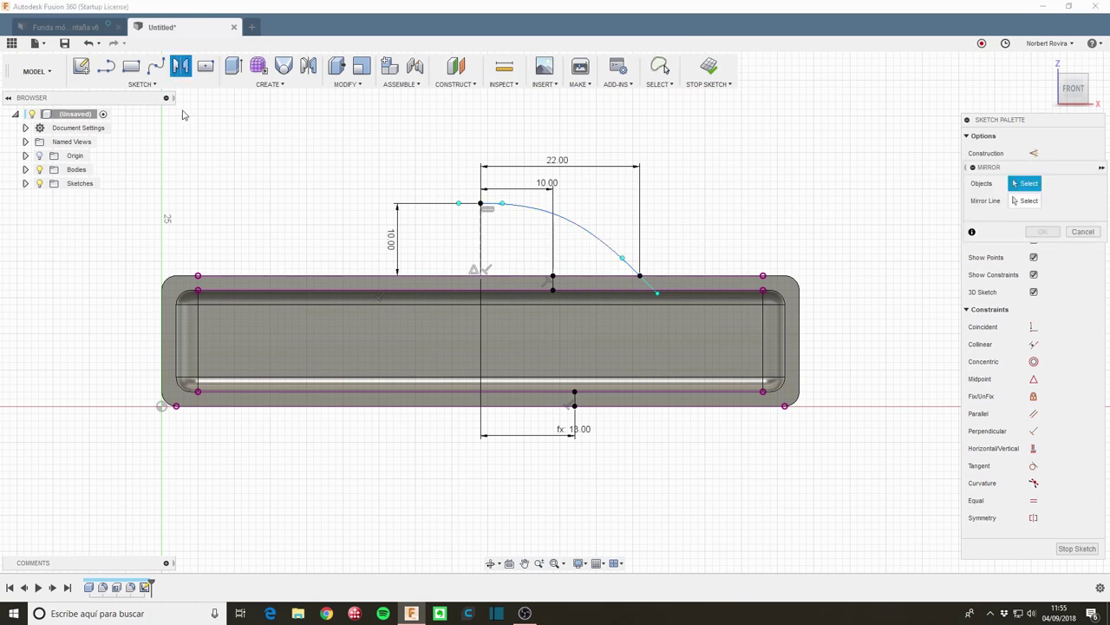
left_click(596, 236)
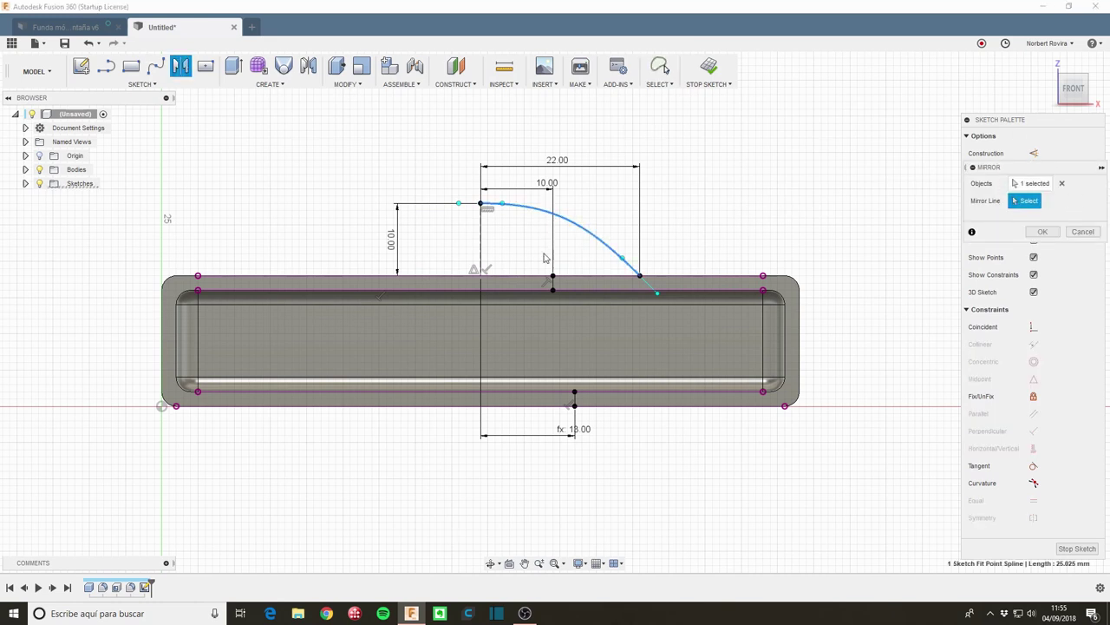
left_click(481, 239)
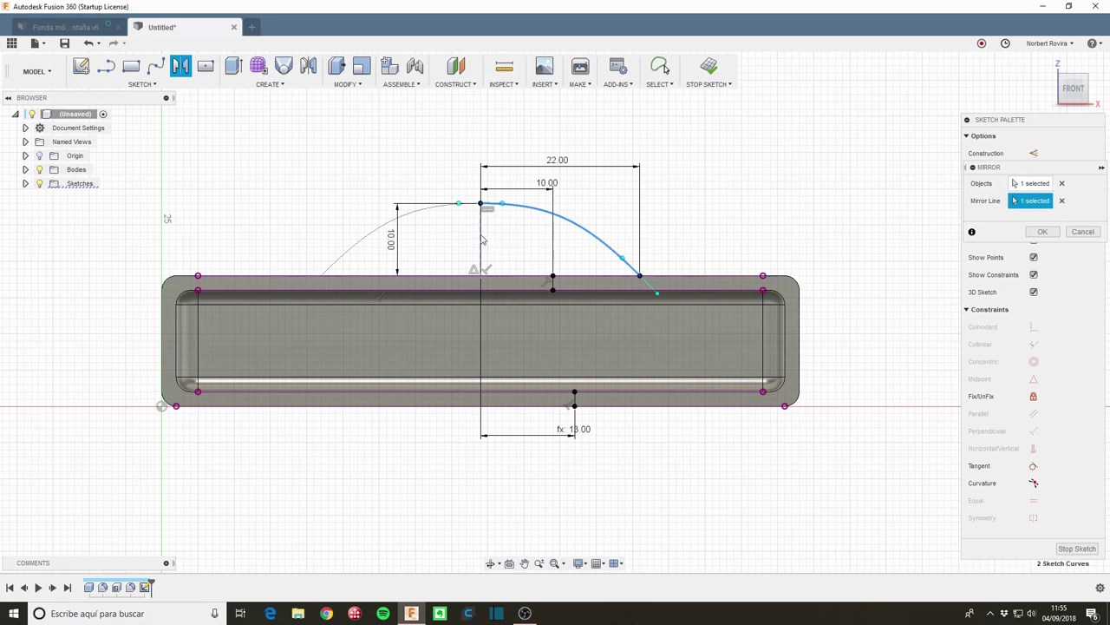
left_click(1042, 231)
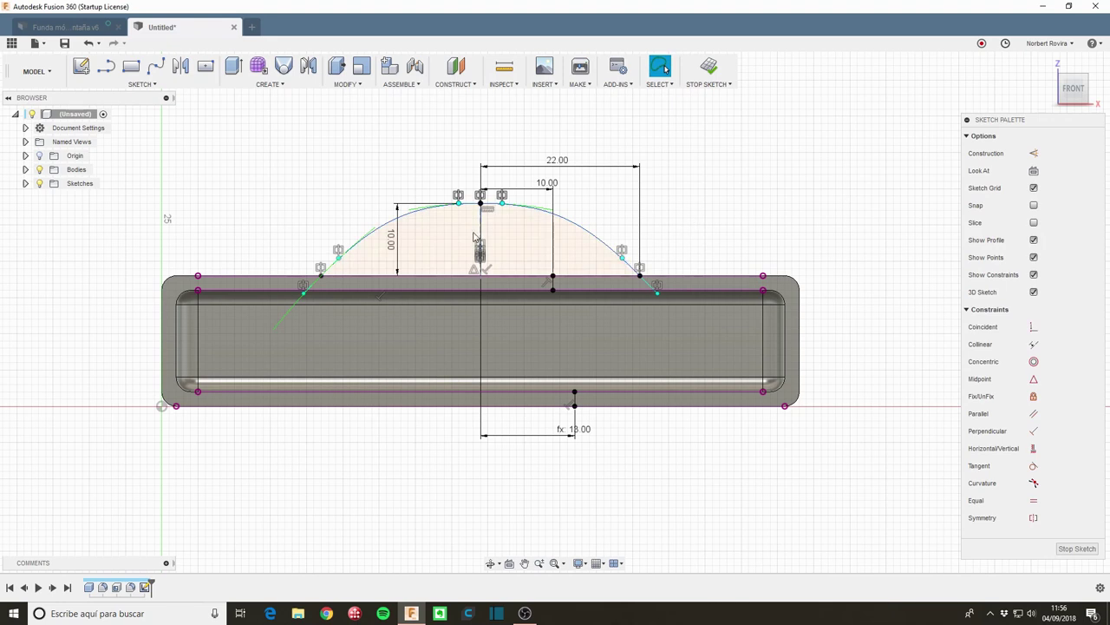
left_click(406, 243)
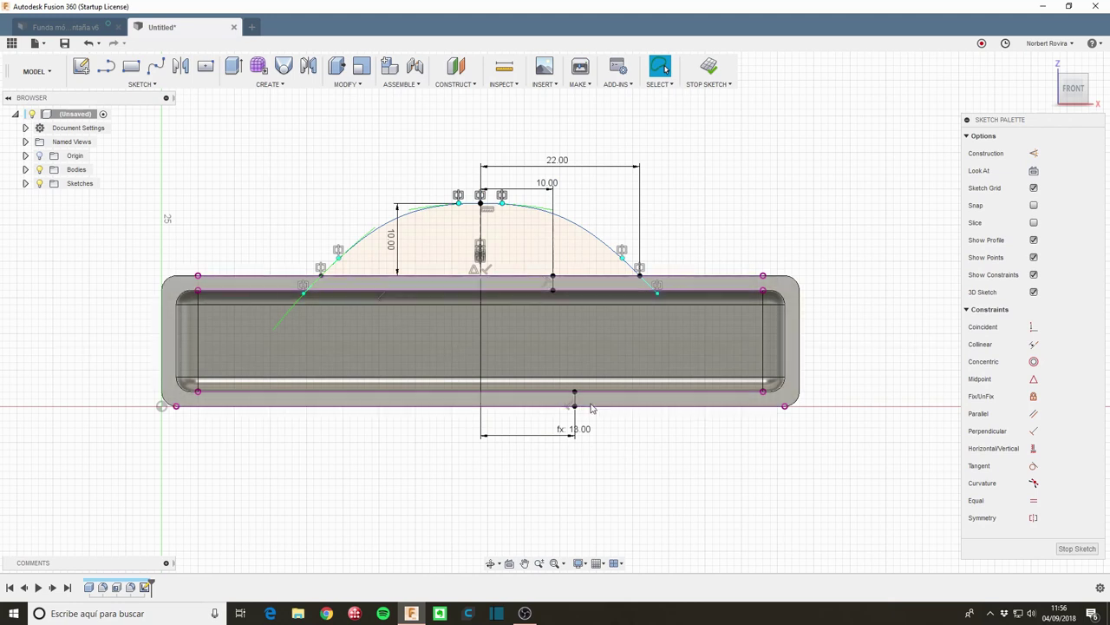
left_click(1076, 548)
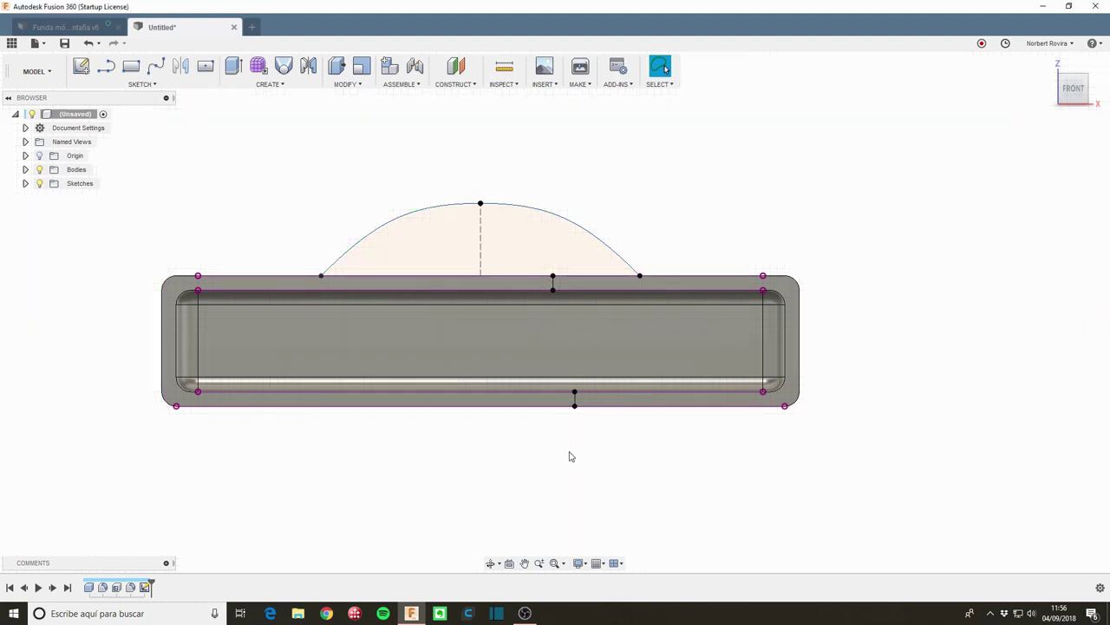
Step: Return to the Untitled document, switch from MODEL to the PATCH workspace and show the Create menu
middle_click_drag(787, 226, 534, 234, "shift")
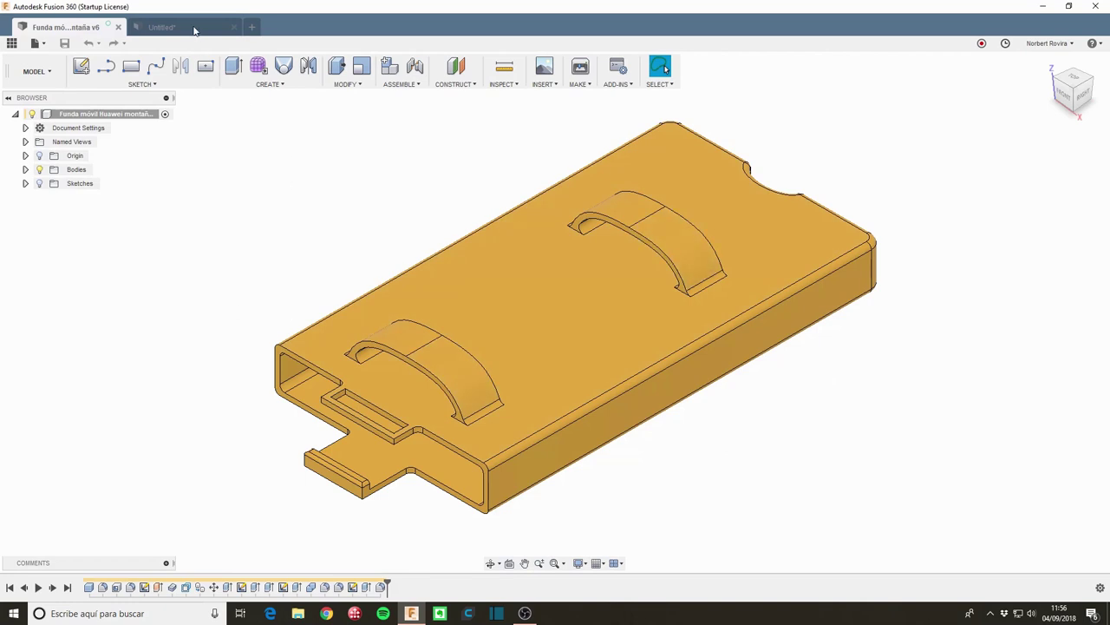
left_click(194, 31)
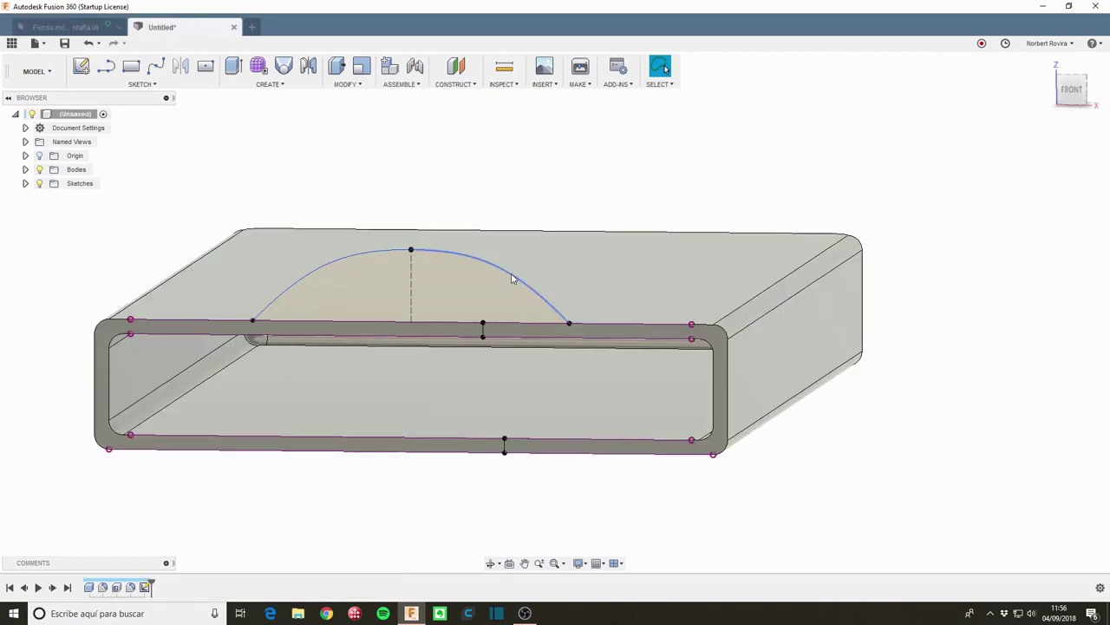
left_click(37, 71)
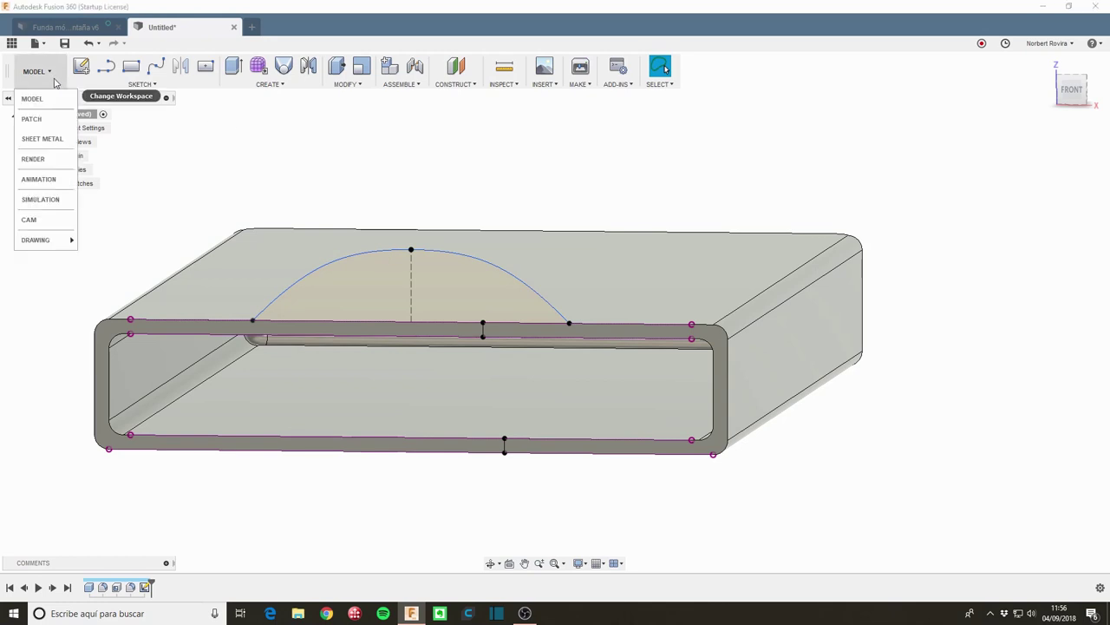
left_click(49, 118)
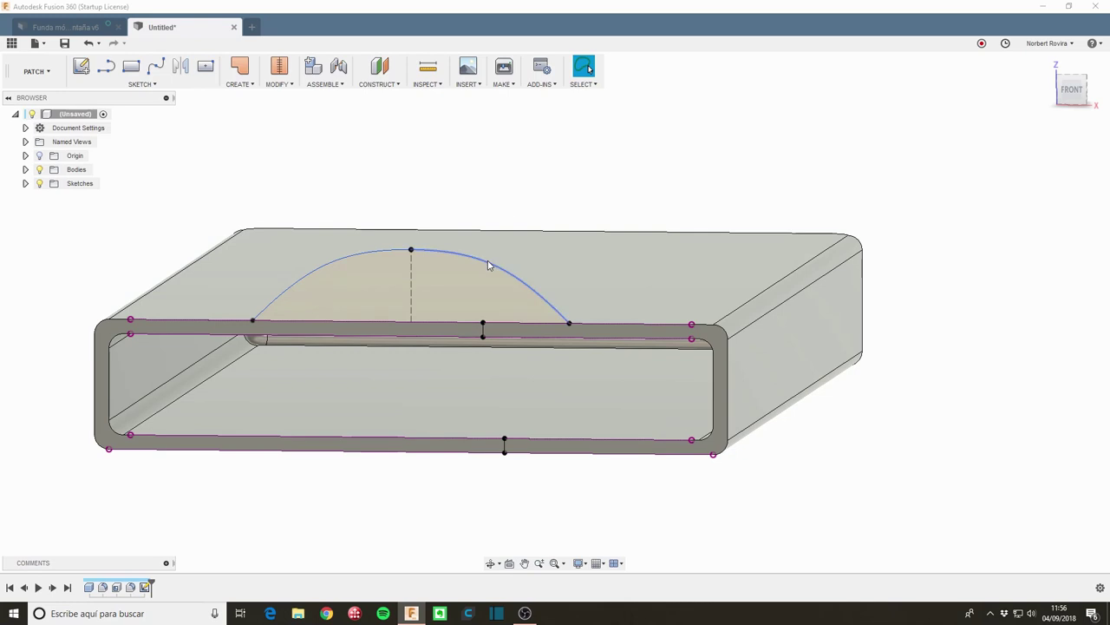
left_click(247, 85)
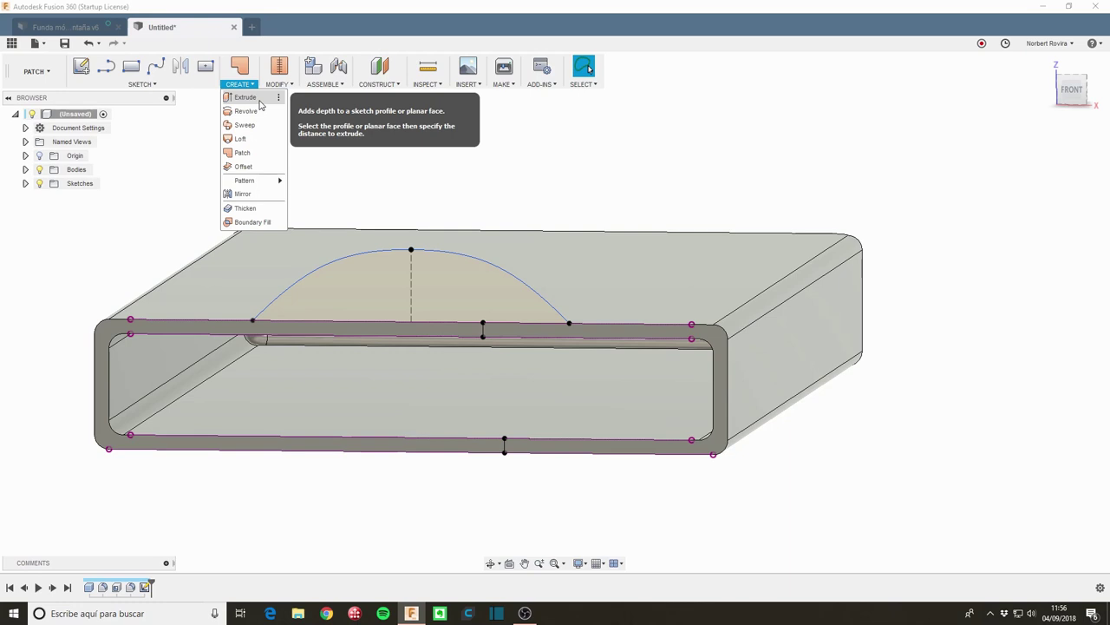
Step: Begin a surface extrusion of the arch curve and pull it out roughly 17 mm
left_click(260, 105)
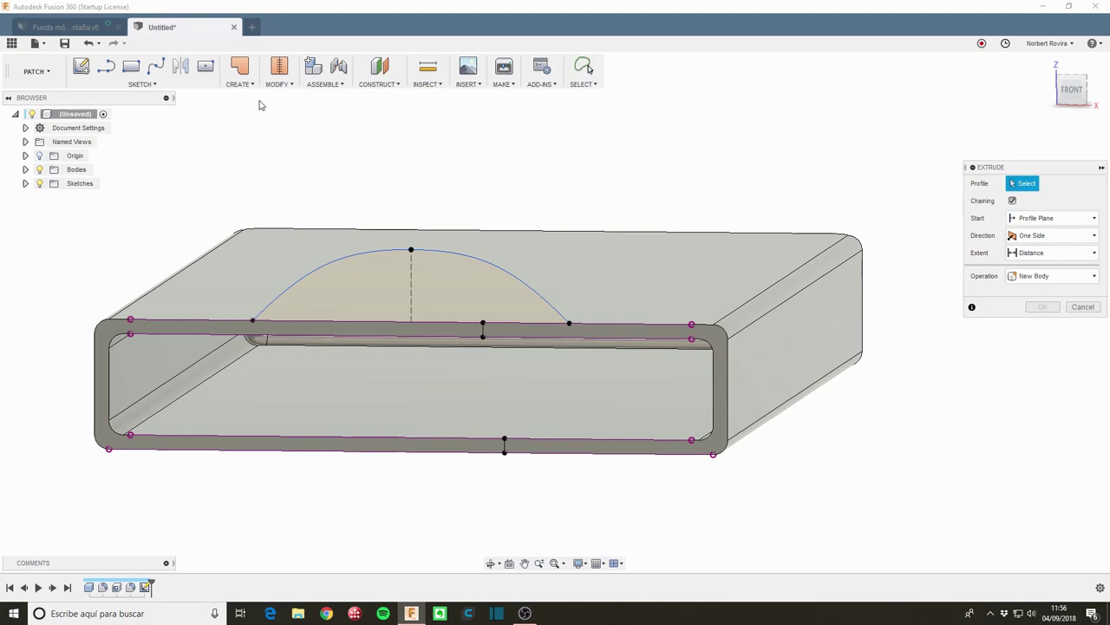
left_click(510, 274)
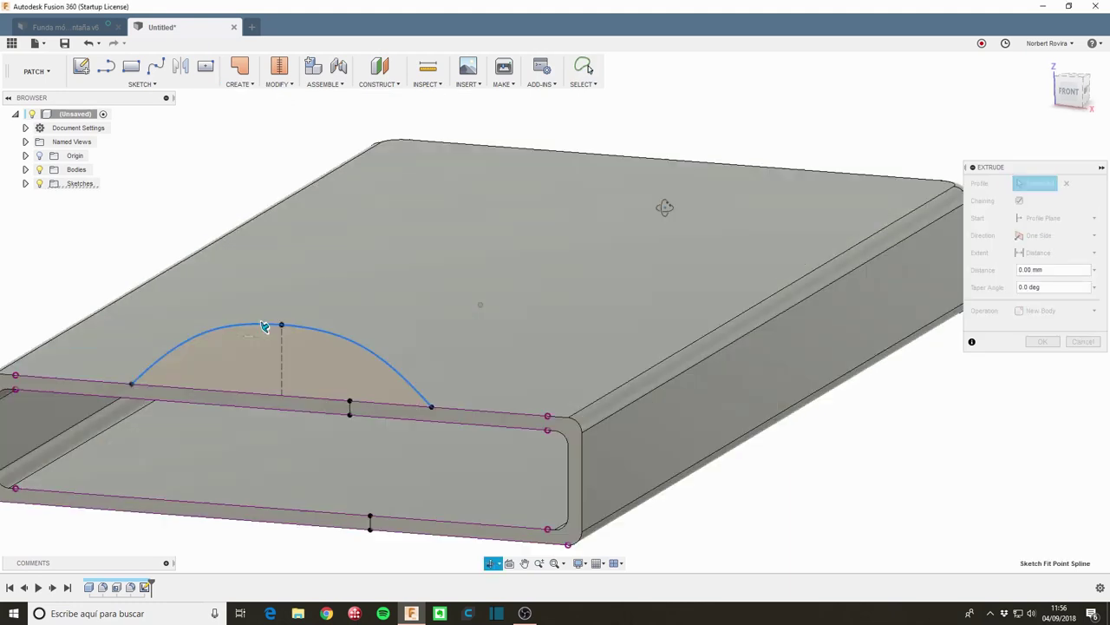
middle_click_drag(676, 205, 659, 206, "shift")
left_click_drag(267, 324, 309, 299)
middle_click_drag(250, 465, 264, 455, "shift")
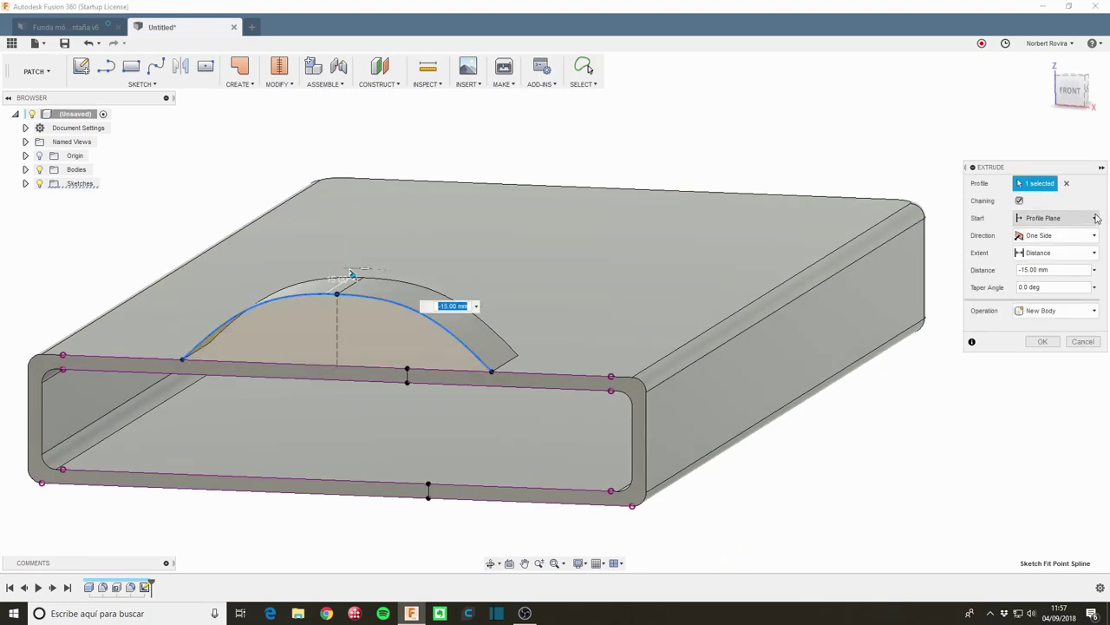
Step: Start the extrusion from an offset plane at -10 mm and confirm the 15 mm surface
left_click(1095, 218)
left_click(1057, 248)
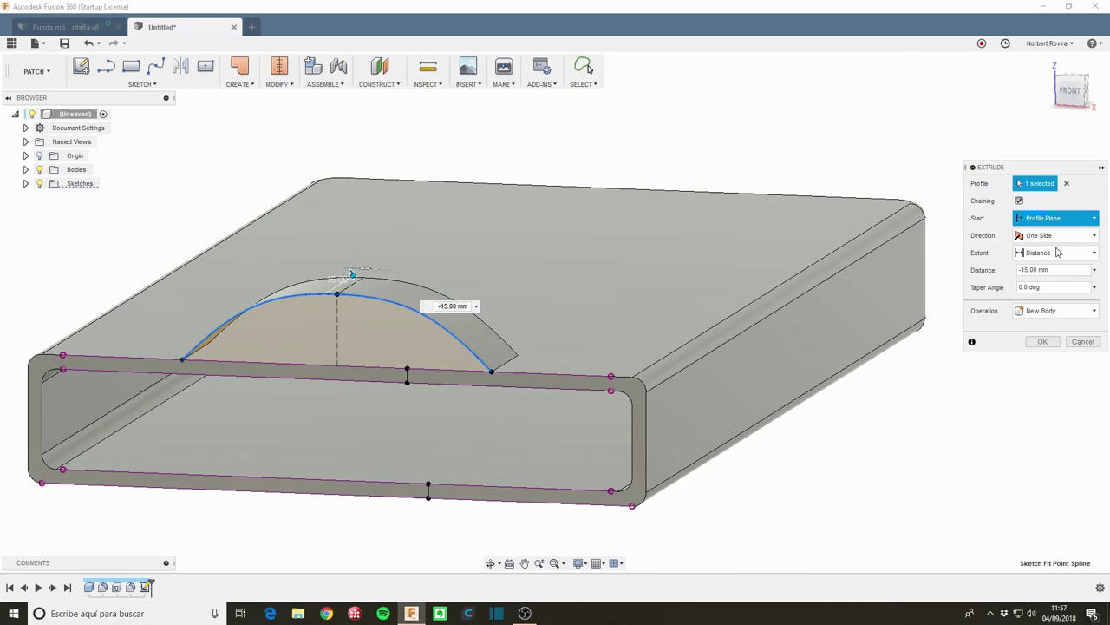
left_click(1050, 238)
type("1")
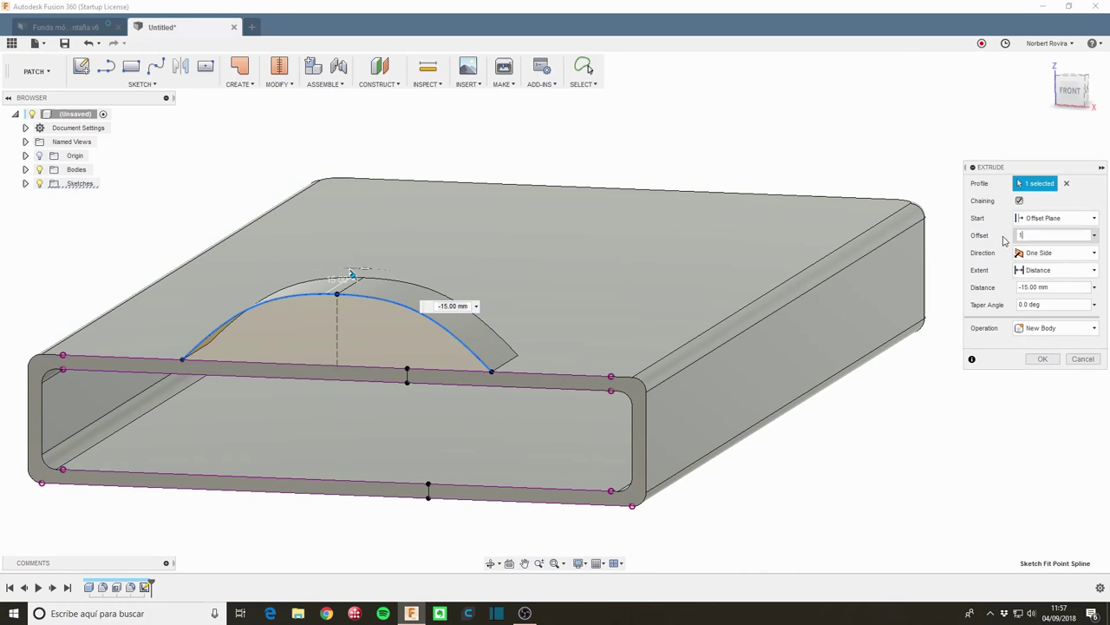
type("-10")
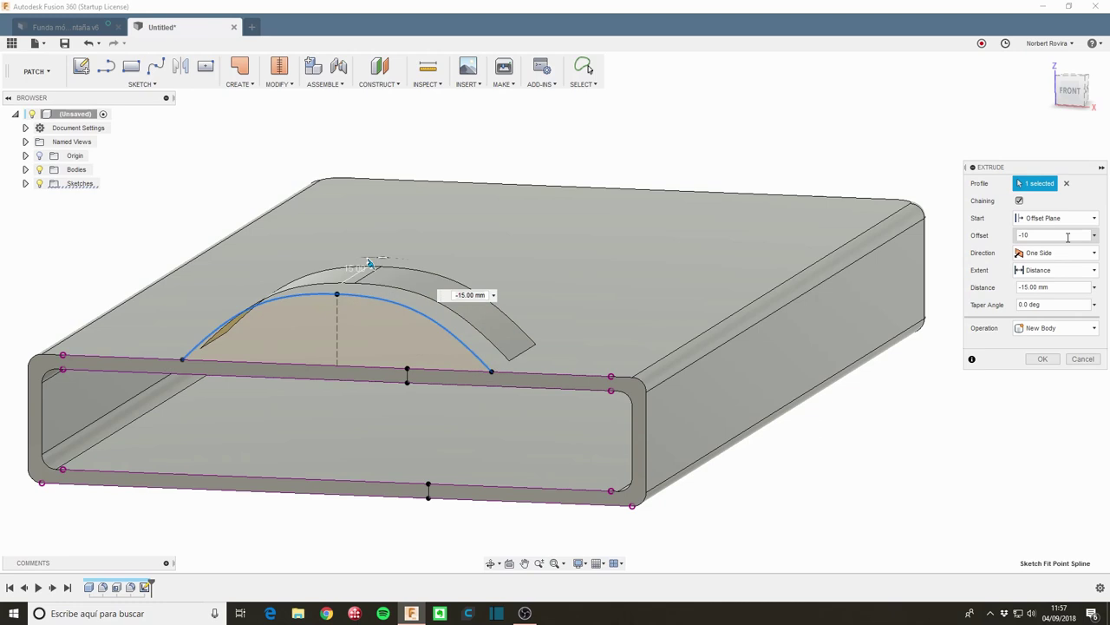
middle_click_drag(724, 298, 456, 385, "shift")
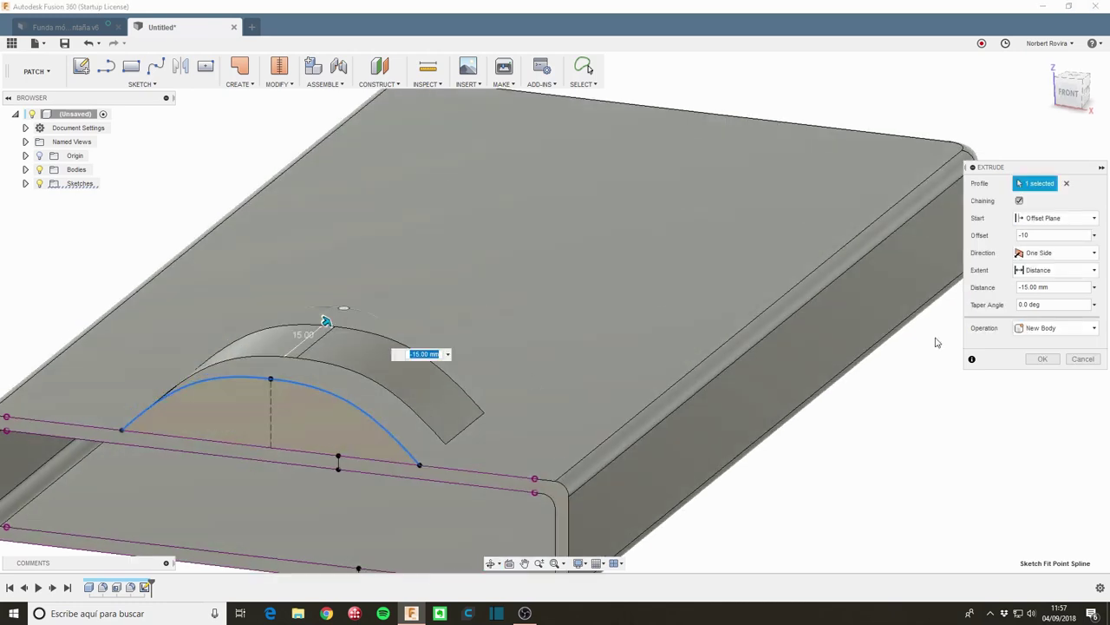
left_click(1043, 359)
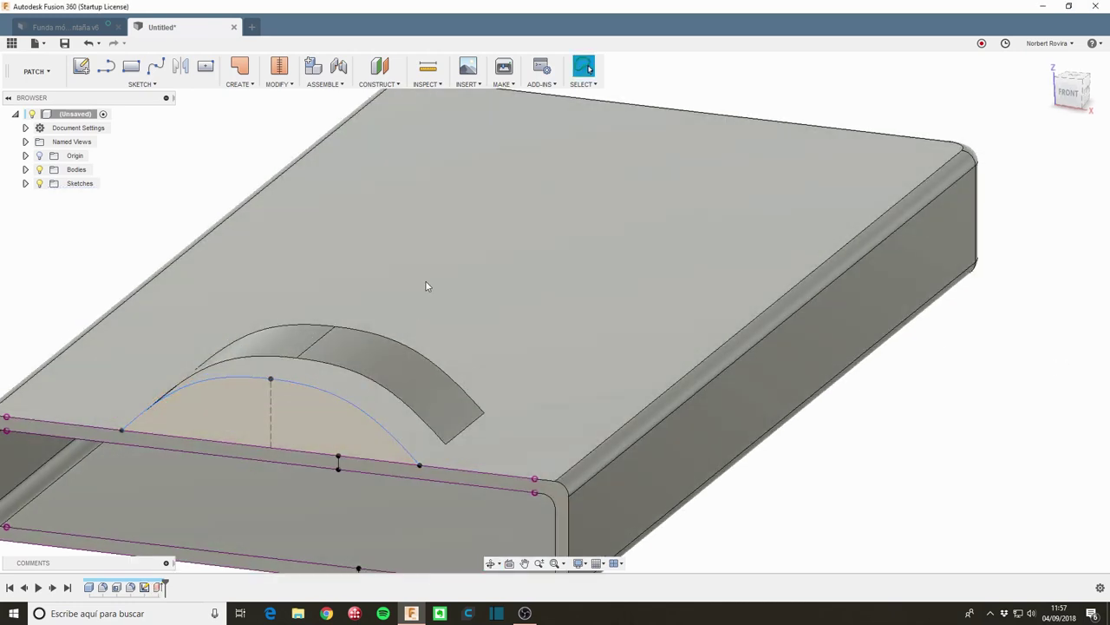
middle_click_drag(426, 285, 451, 257, "shift")
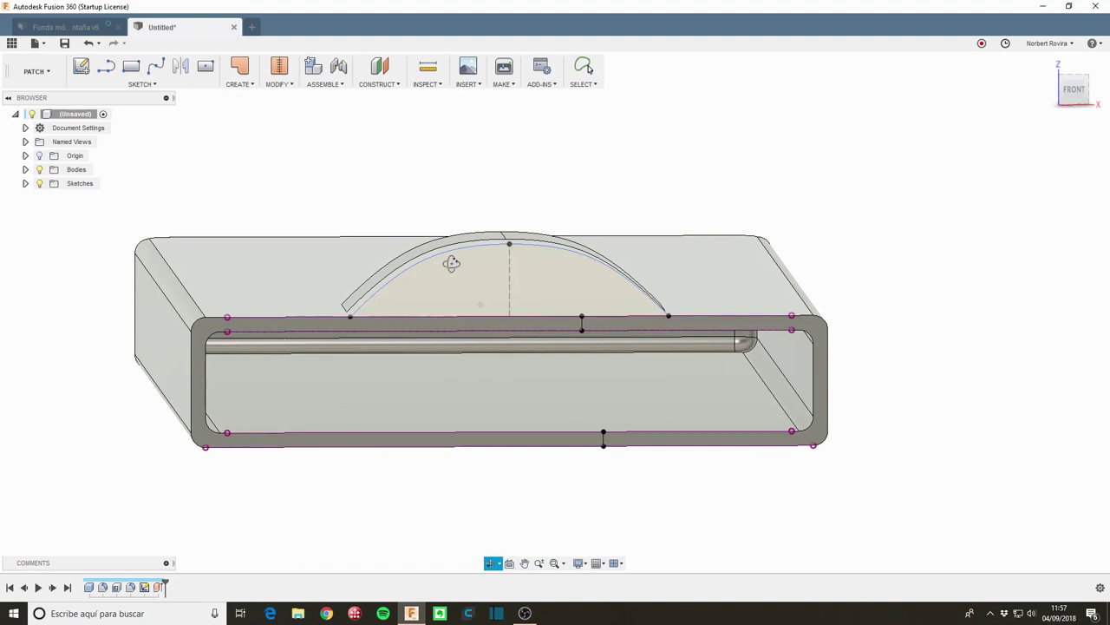
middle_click_drag(721, 163, 715, 179, "shift")
key("Escape")
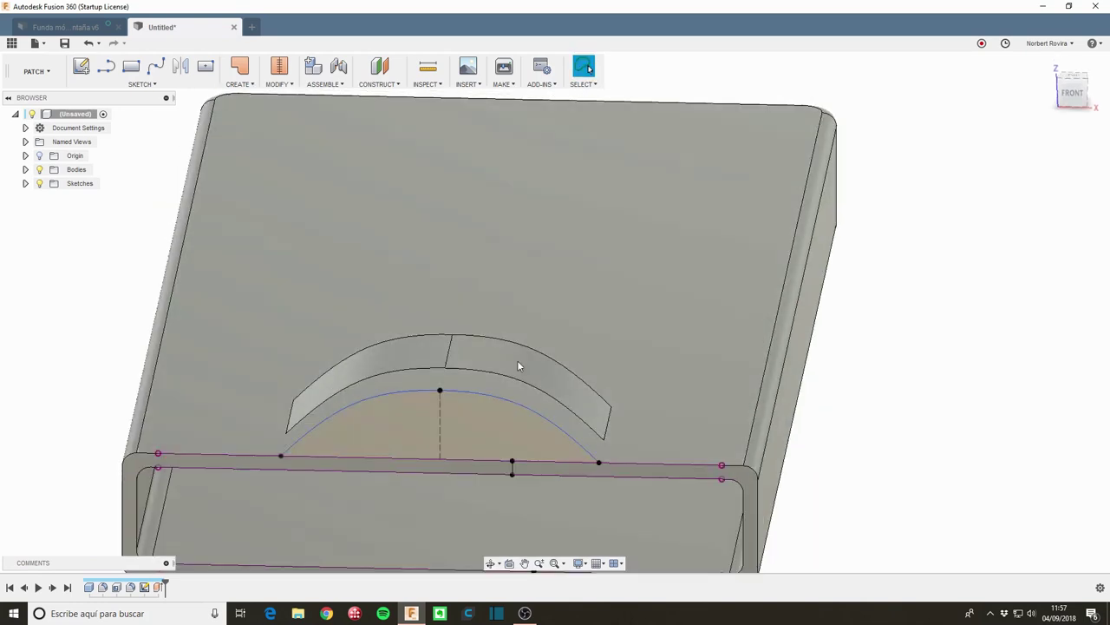
Step: Try thickening the curved arch surface, then cancel the attempt
left_click(253, 88)
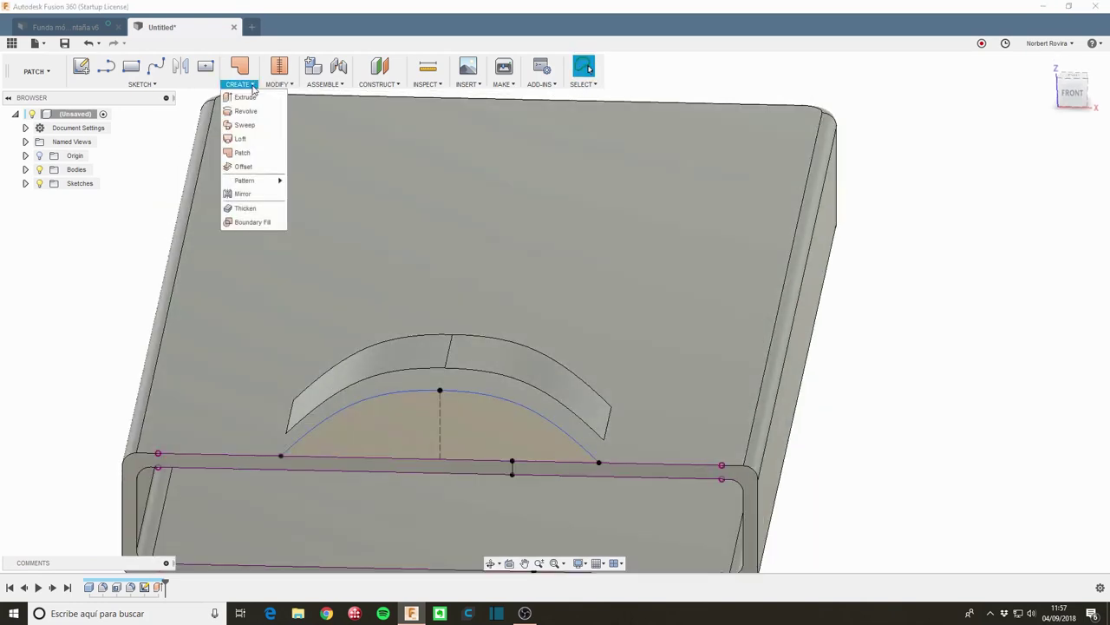
left_click(247, 208)
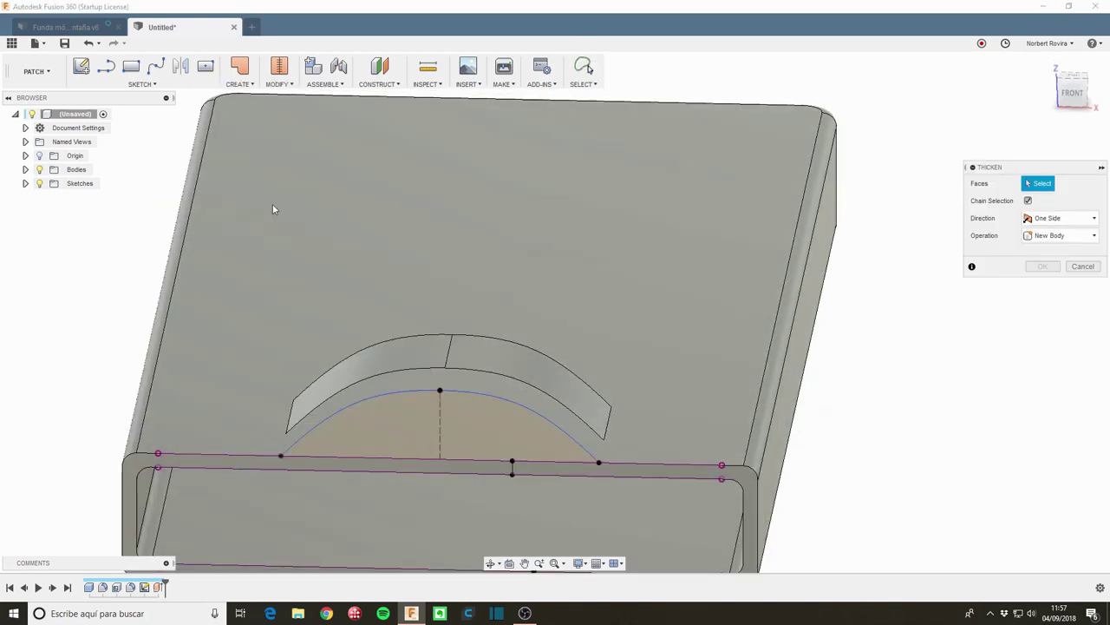
left_click(512, 365)
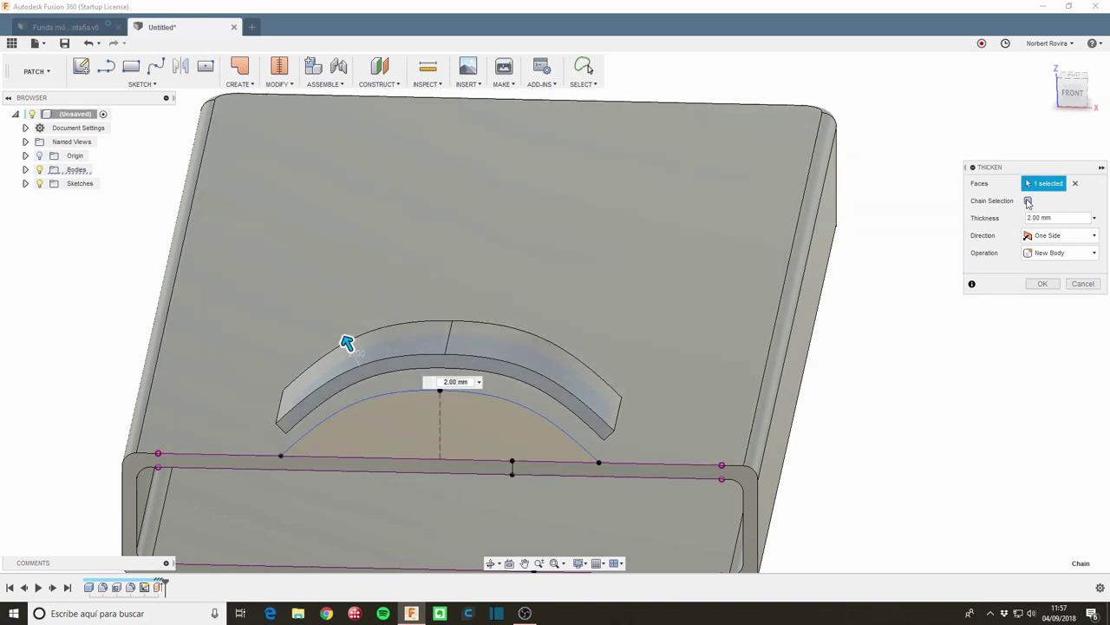
left_click(1083, 284)
Step: Retry Thicken on a single face with chain selection off, flipped to about 3 mm, then cancel
left_click(239, 84)
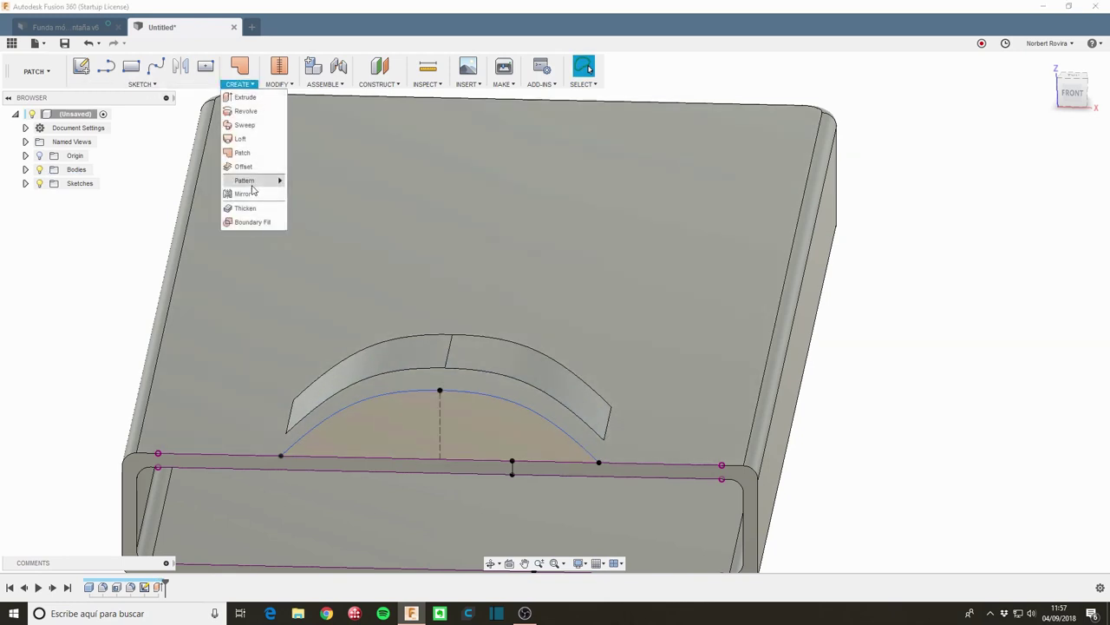
left_click(246, 208)
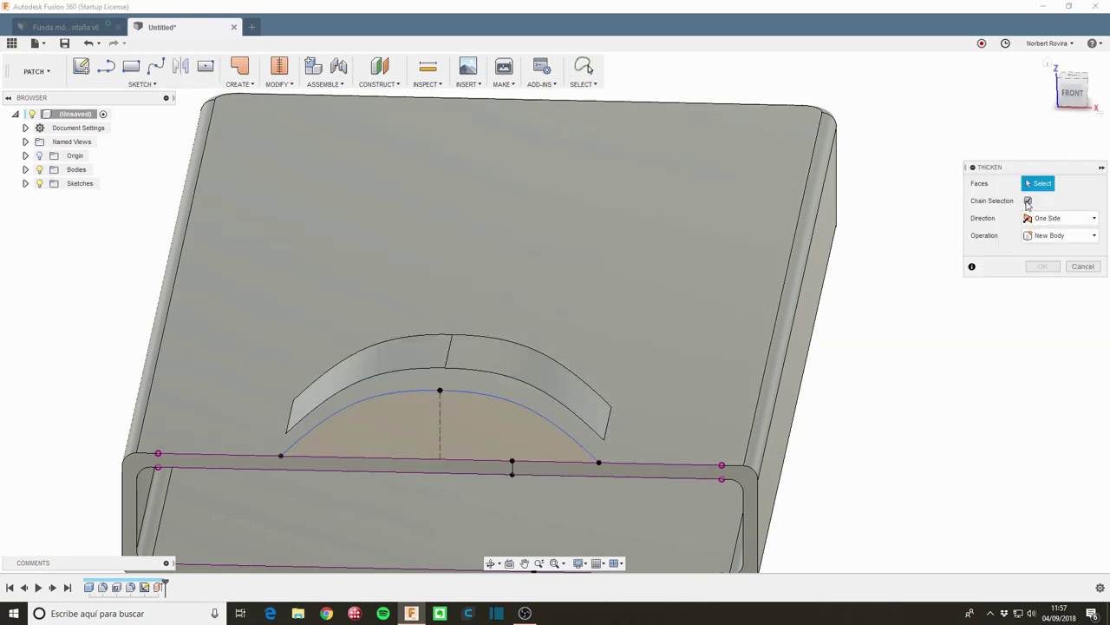
left_click(1028, 201)
left_click(532, 375)
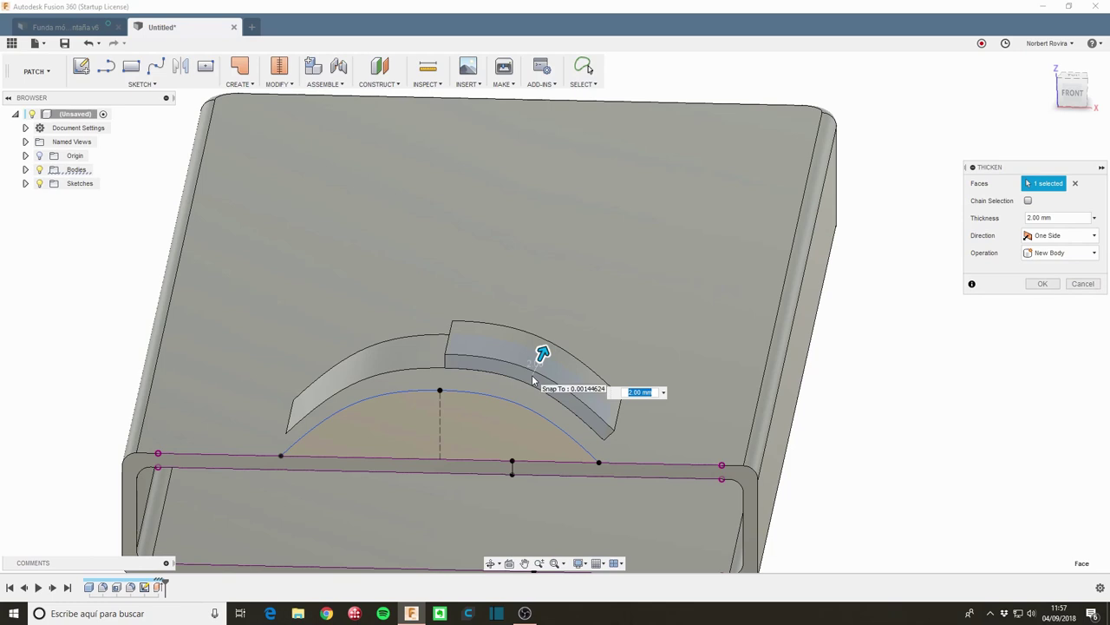
left_click(1029, 201)
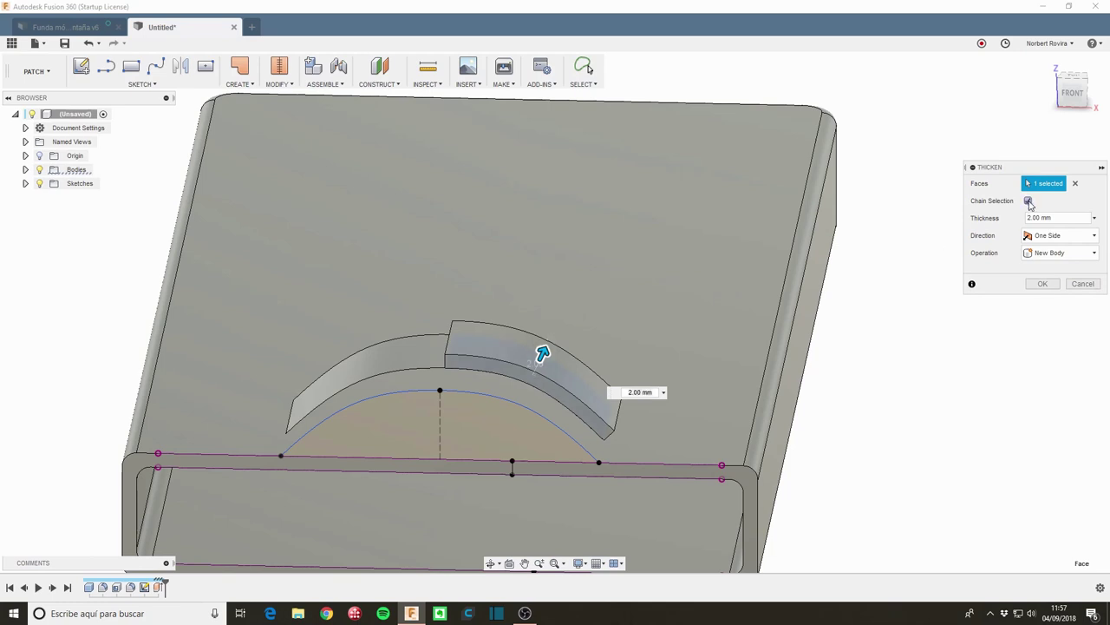
left_click_drag(542, 353, 400, 350)
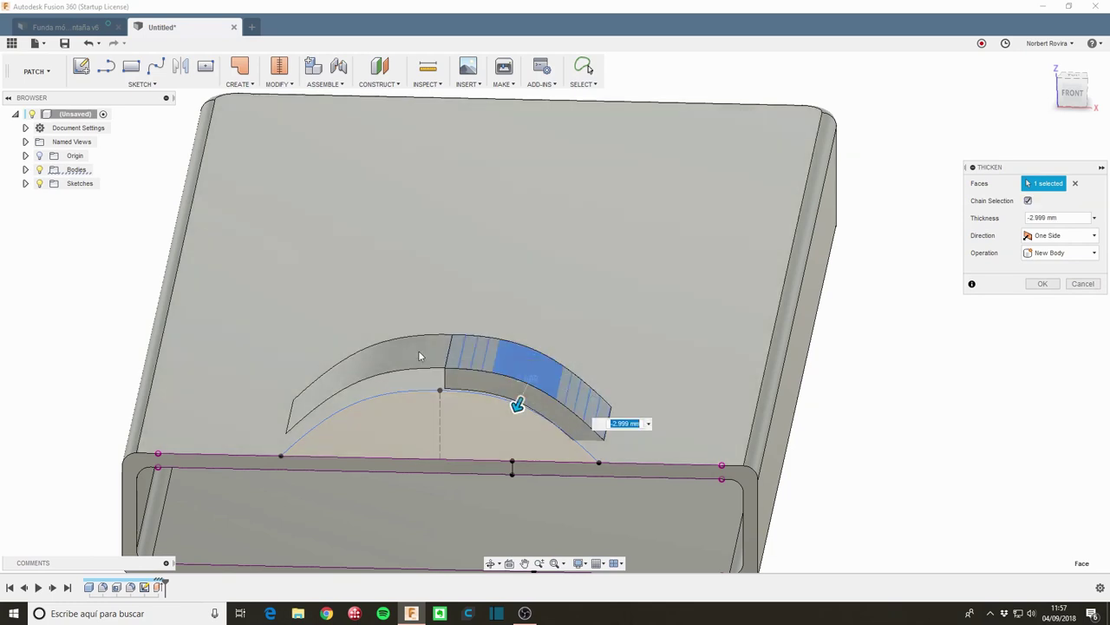
left_click(1077, 285)
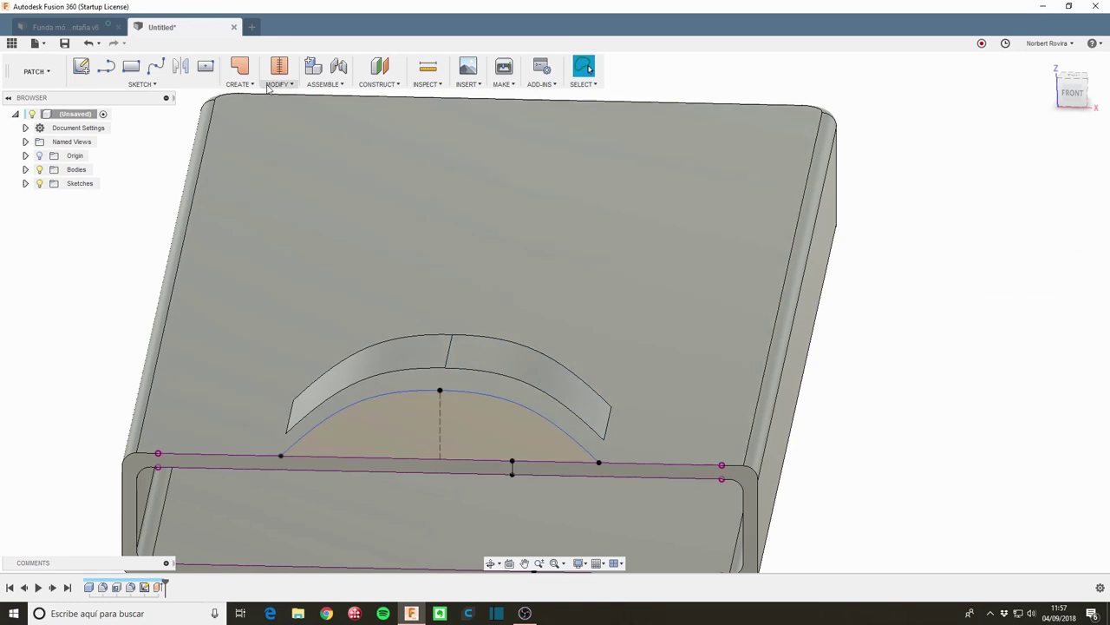
Step: Thicken the curved surface by 2.00 mm with the operation set to New Body
left_click(269, 84)
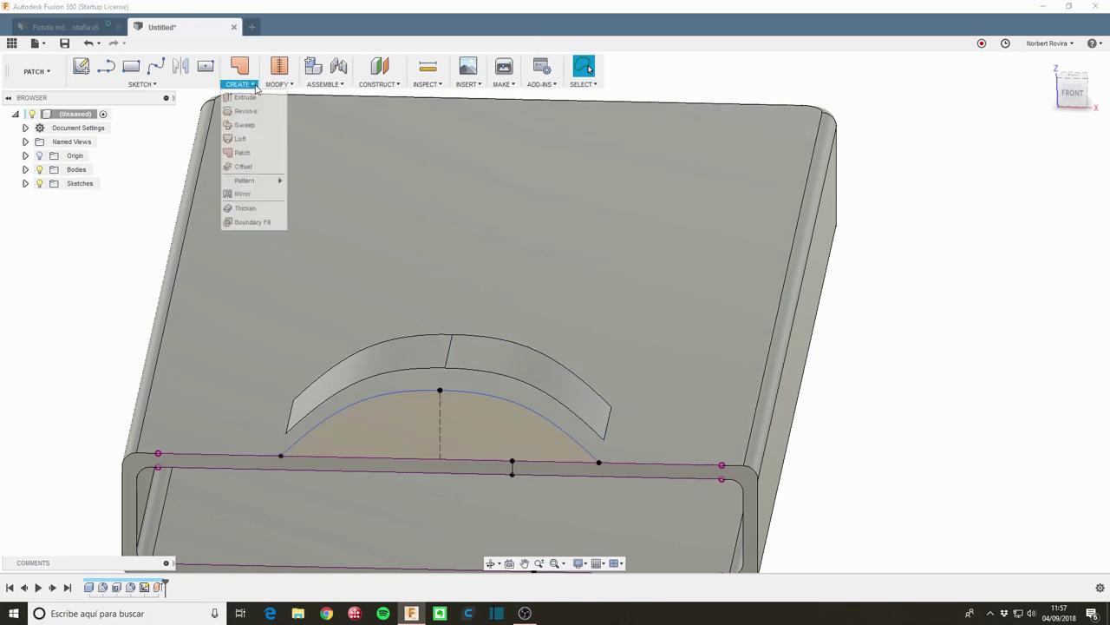
left_click(262, 210)
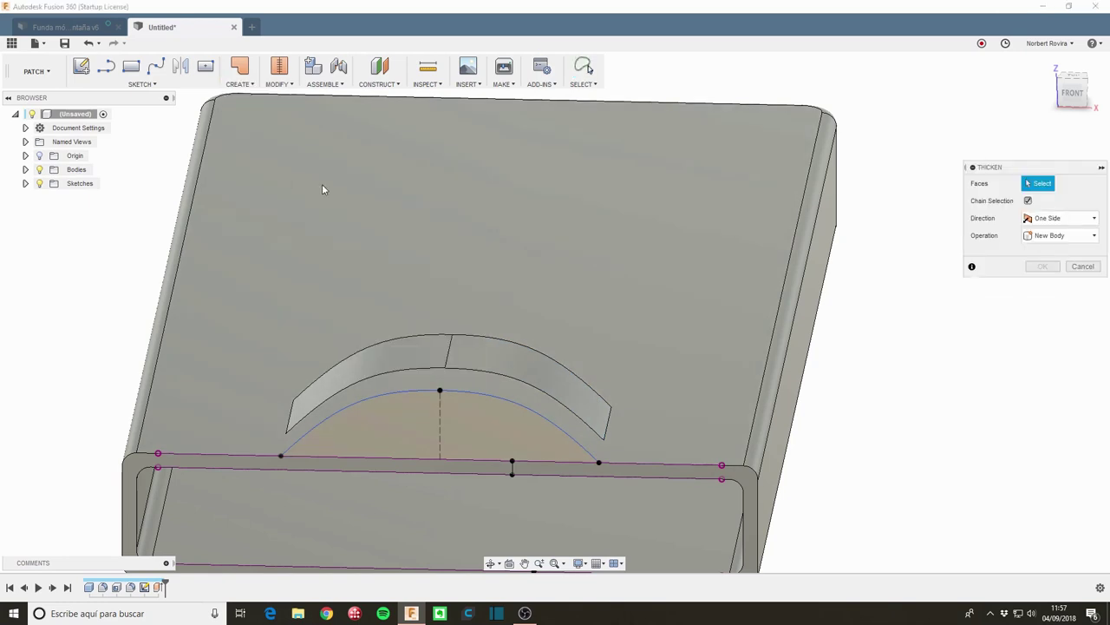
left_click(521, 356)
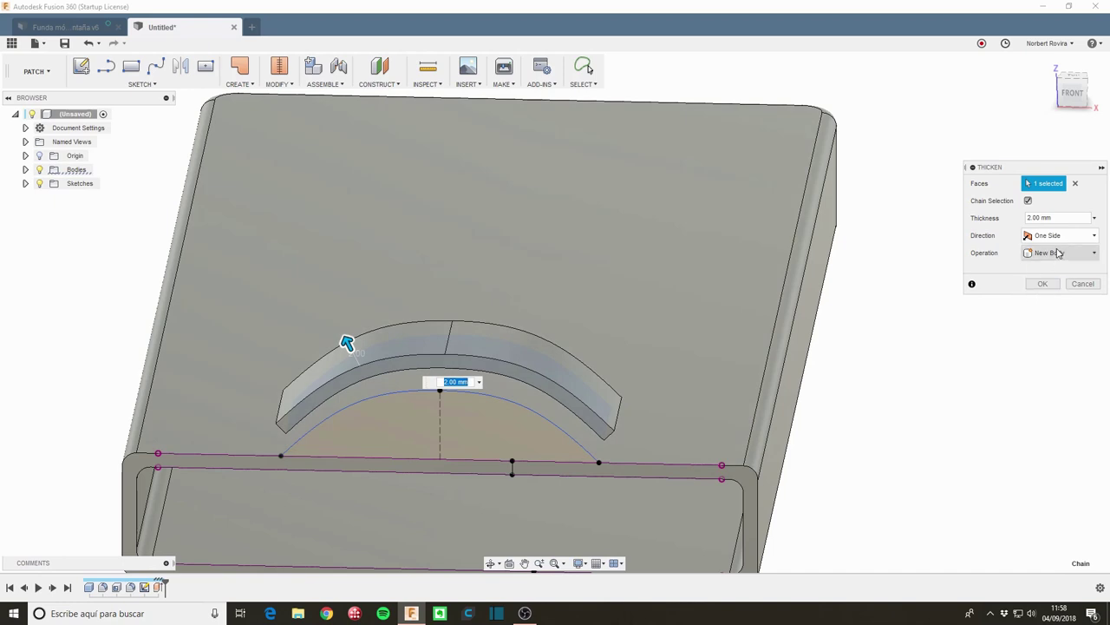
middle_click_drag(678, 410, 674, 391, "shift")
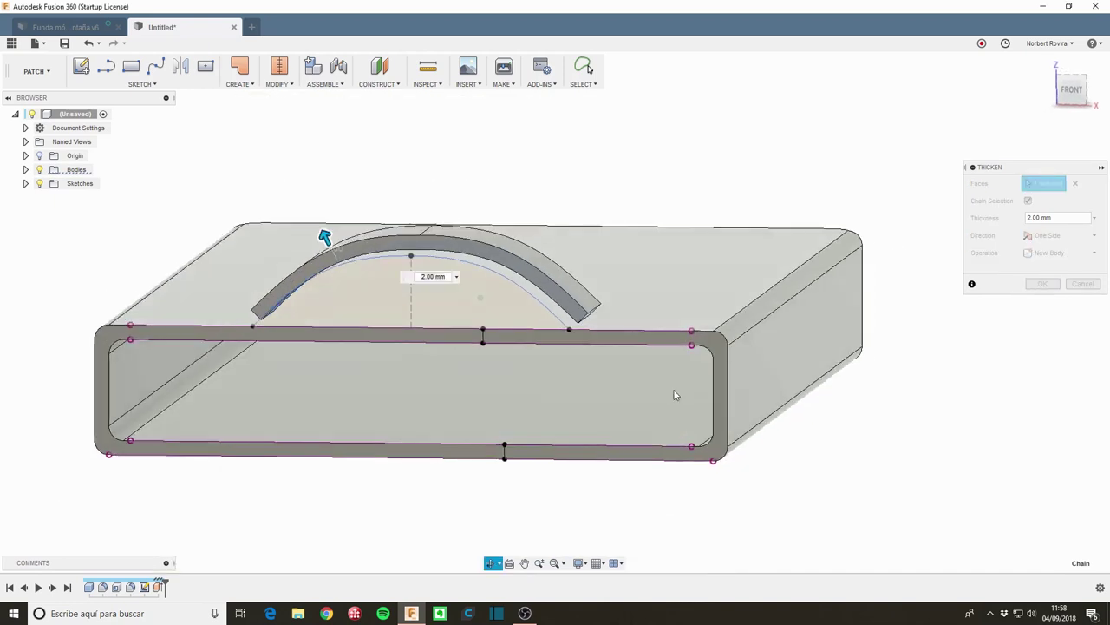
middle_click_drag(685, 225, 694, 321, "shift")
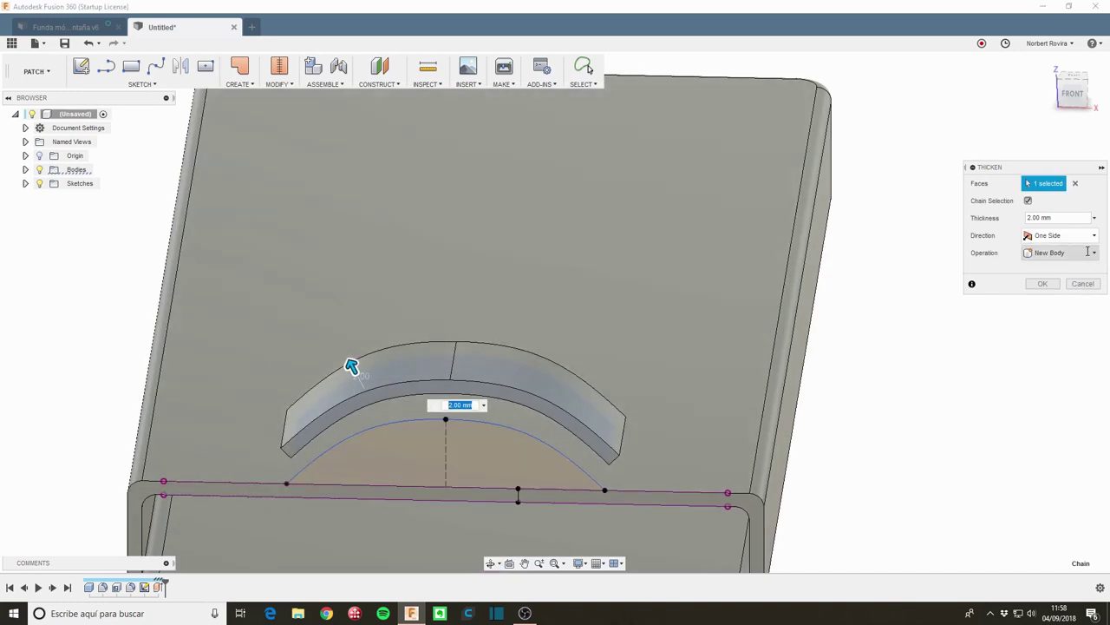
left_click(1087, 251)
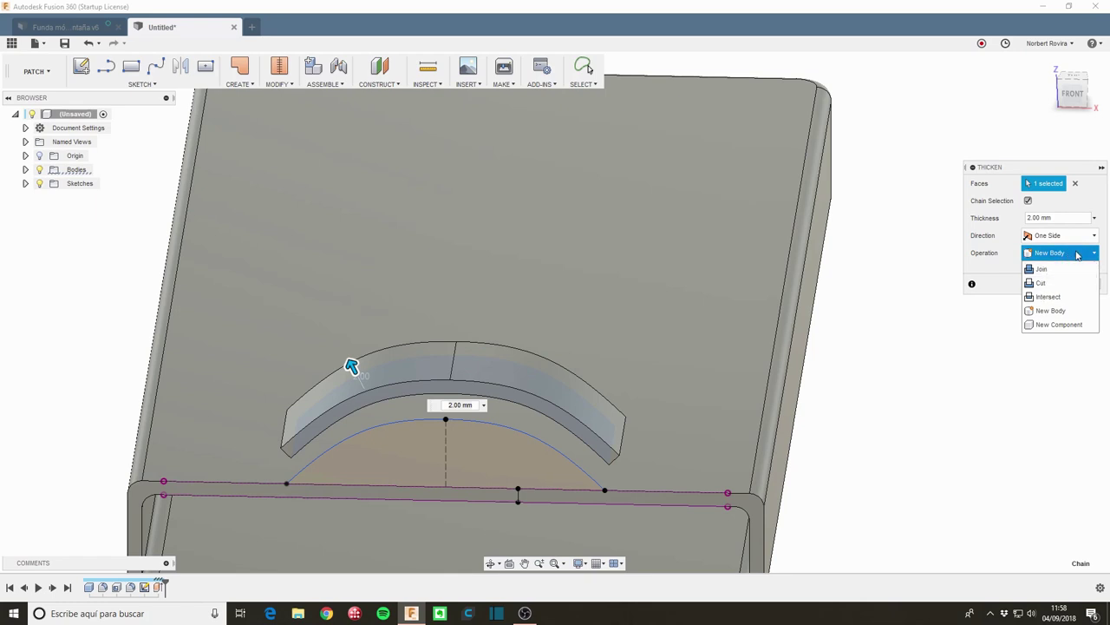
left_click(1077, 253)
Step: Commit the 2 mm arch thicken and switch back to the MODEL workspace
left_click(1043, 285)
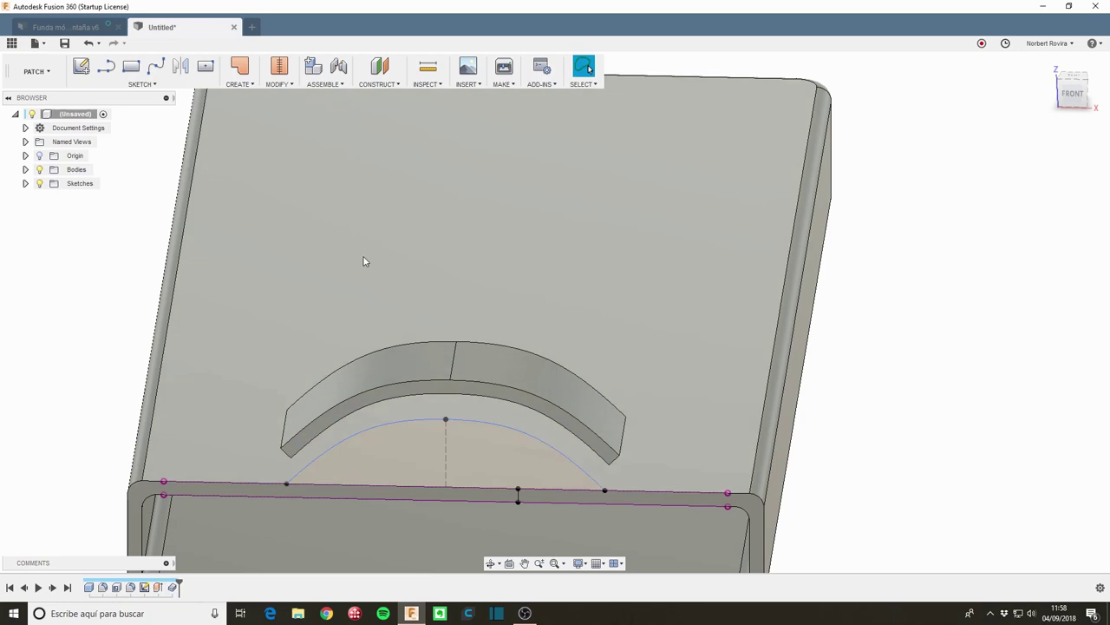
middle_click_drag(618, 355, 619, 328, "shift")
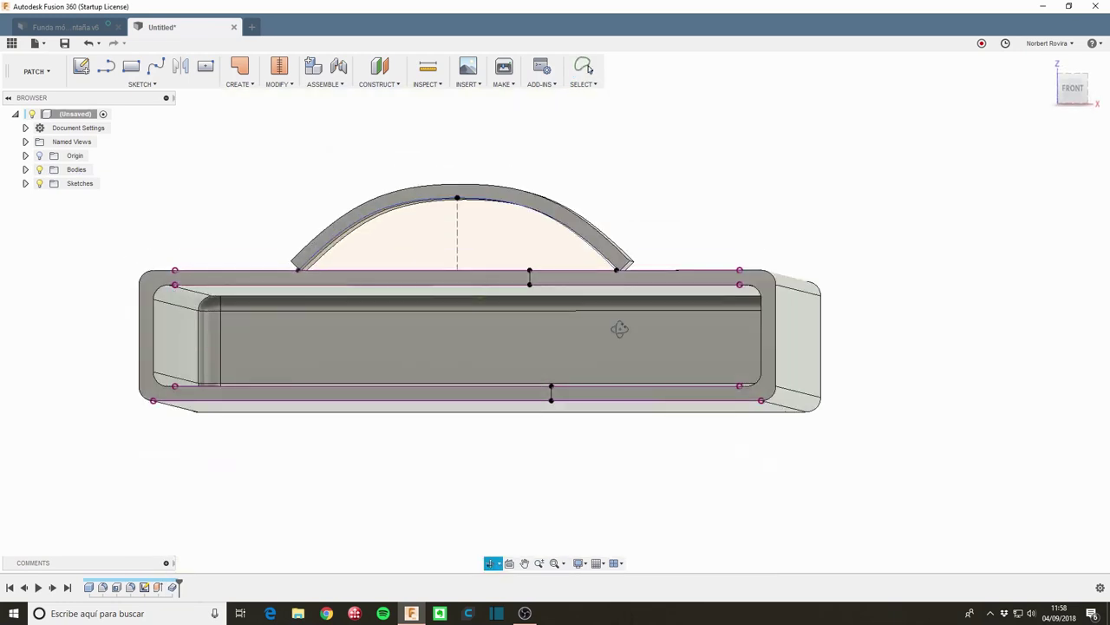
key("Escape")
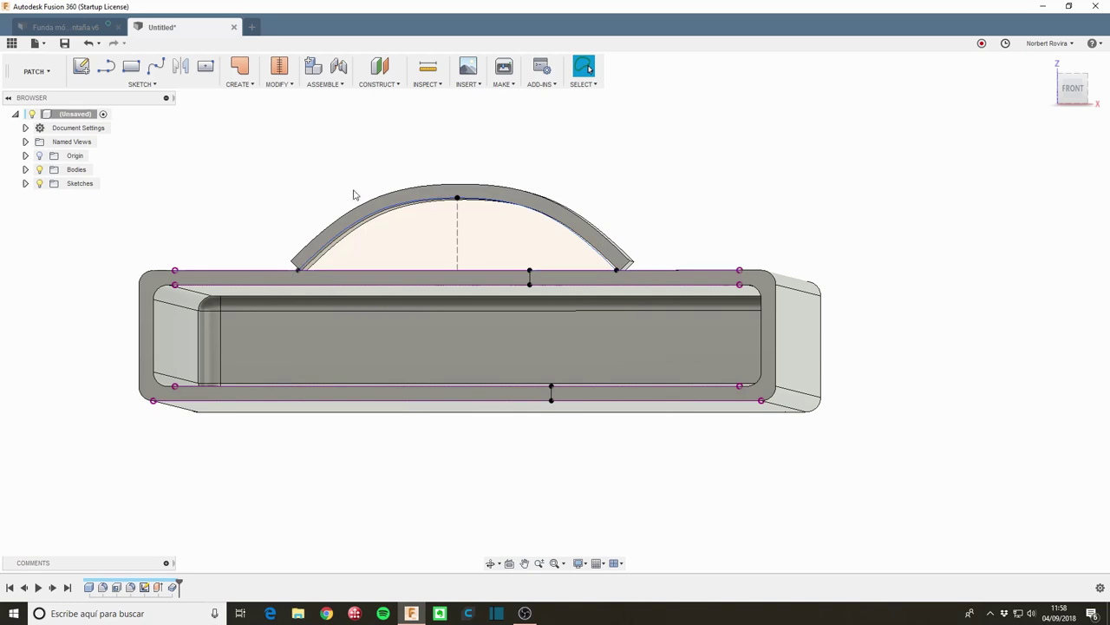
left_click(36, 71)
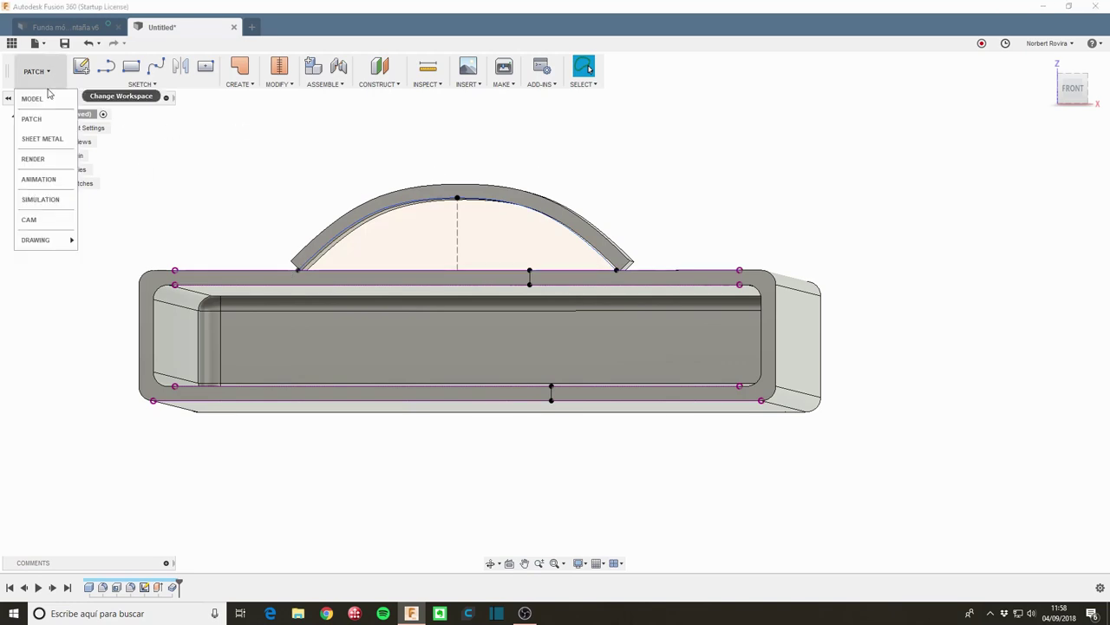
left_click(41, 110)
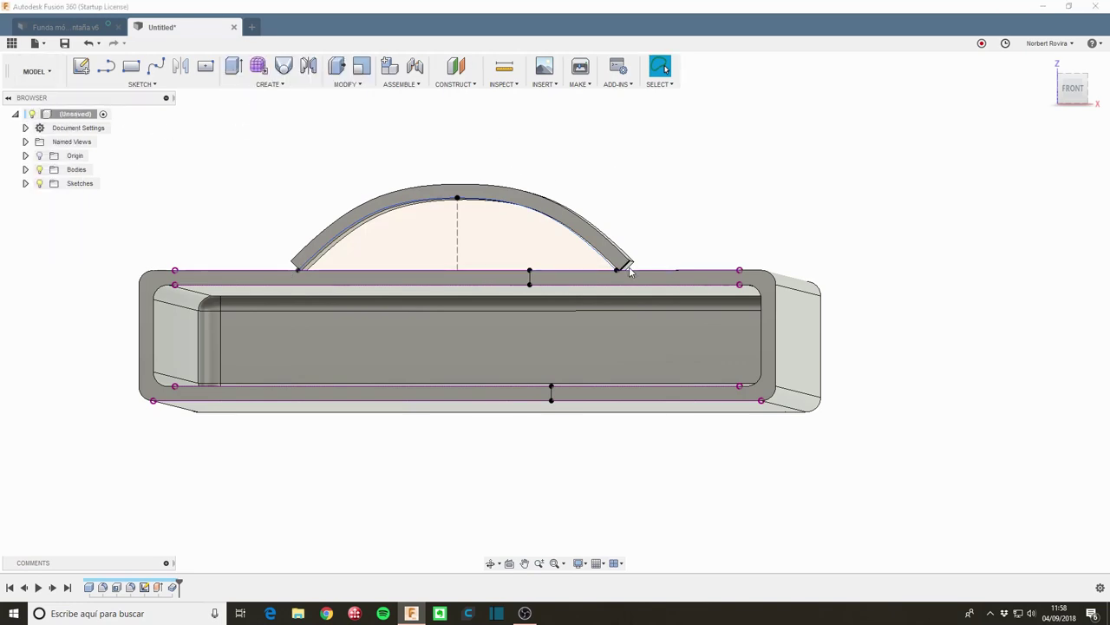
Step: Start Press Pull and select both end faces of the arch
middle_click_drag(643, 195, 448, 111, "shift")
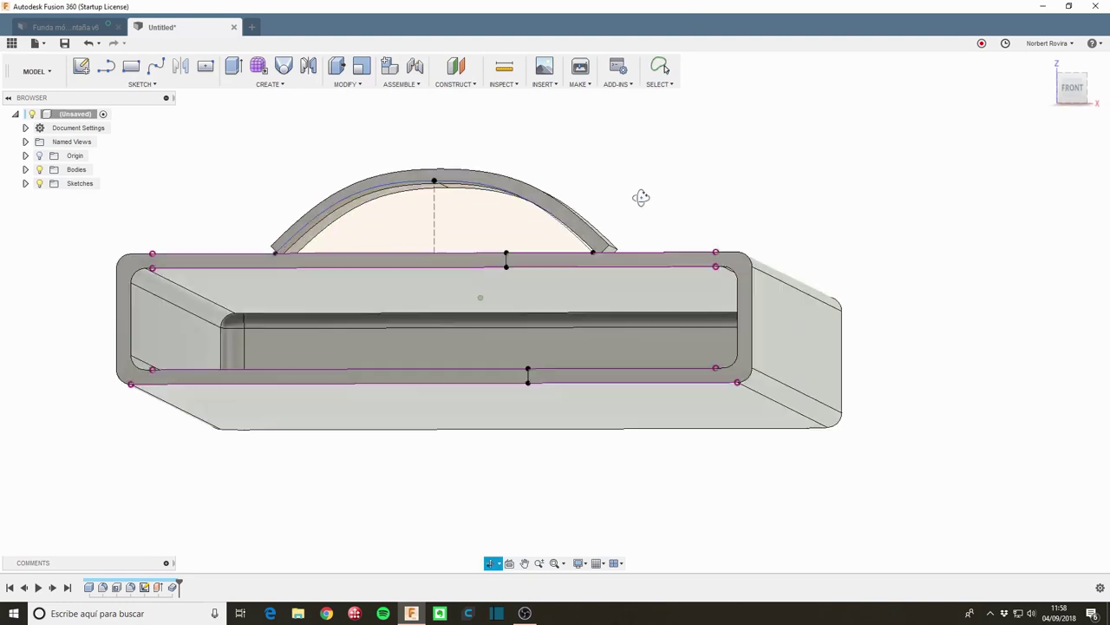
left_click(360, 87)
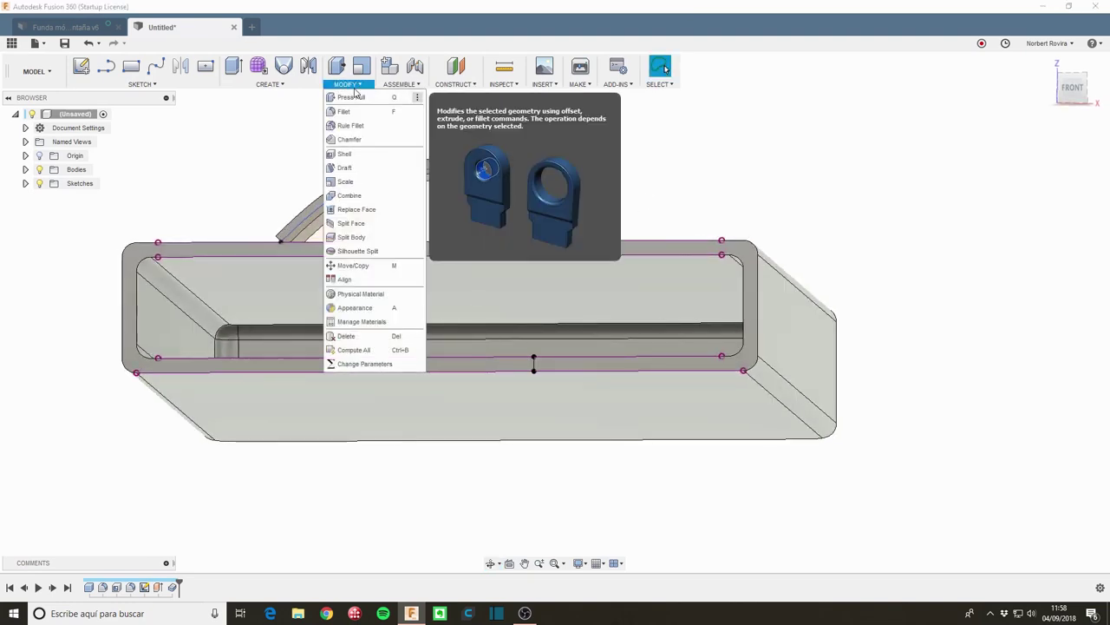
left_click(365, 98)
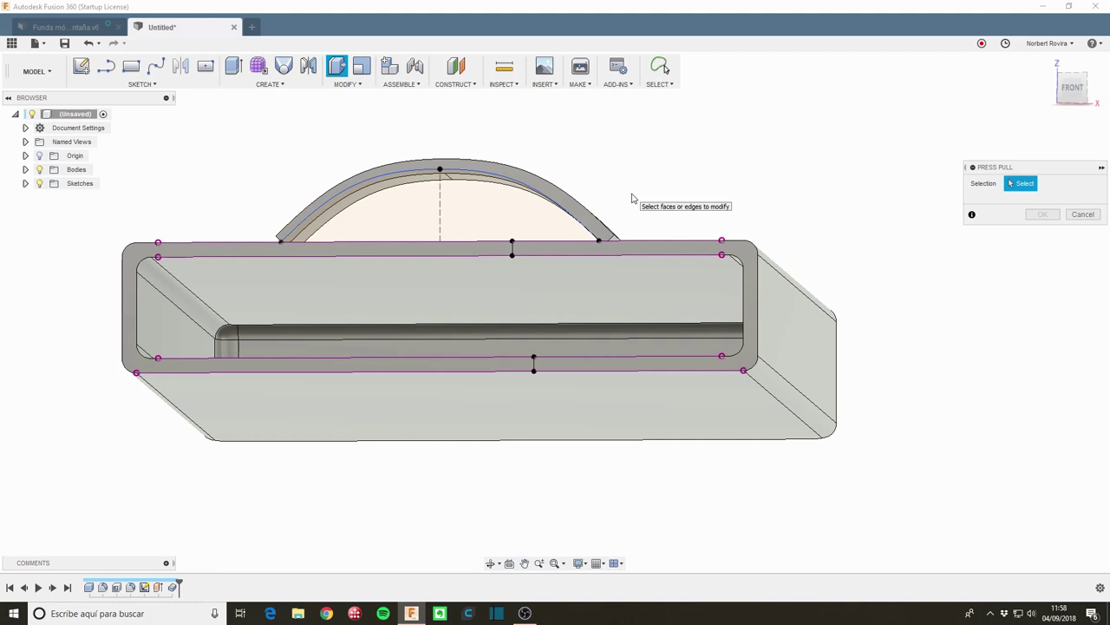
scroll(621, 217, "up", 1)
scroll(621, 217, "up", 1)
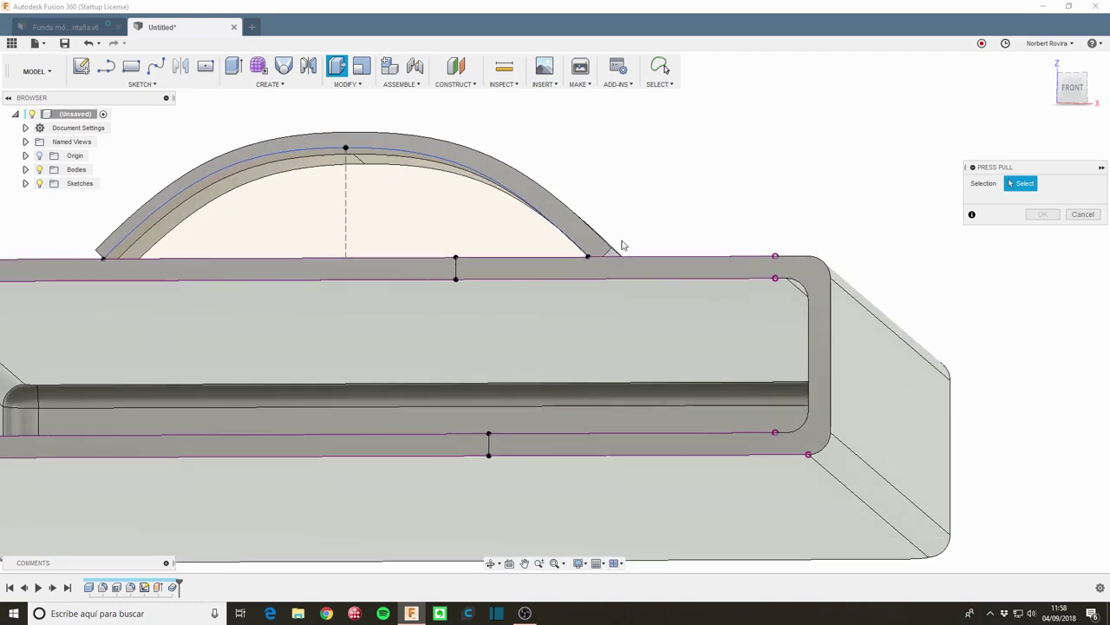
middle_click_drag(637, 213, 550, 238, "shift")
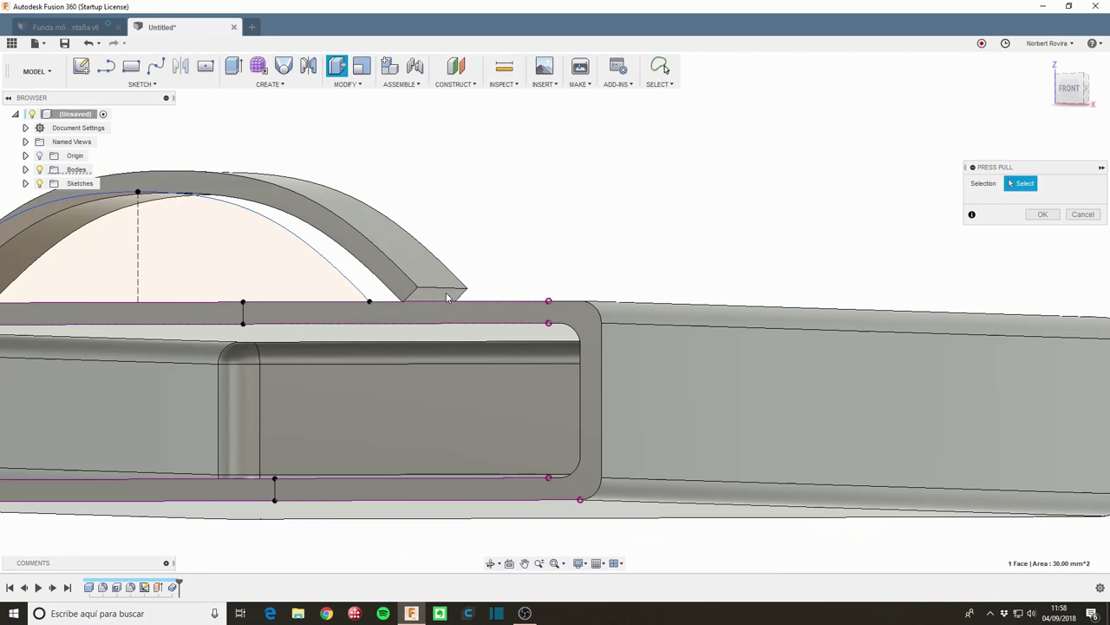
left_click(447, 298)
middle_click_drag(452, 208, 271, 286, "shift")
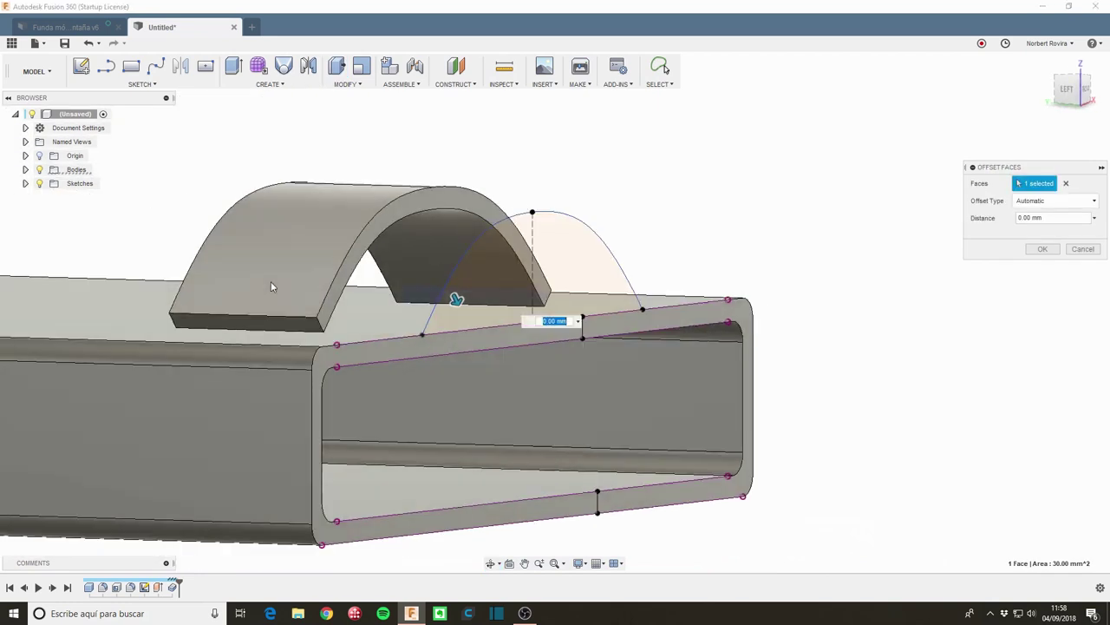
left_click(288, 325)
Step: Offset the two arch end faces by 2 mm and confirm
middle_click_drag(286, 325, 185, 298, "shift")
middle_click_drag(518, 267, 512, 270, "shift")
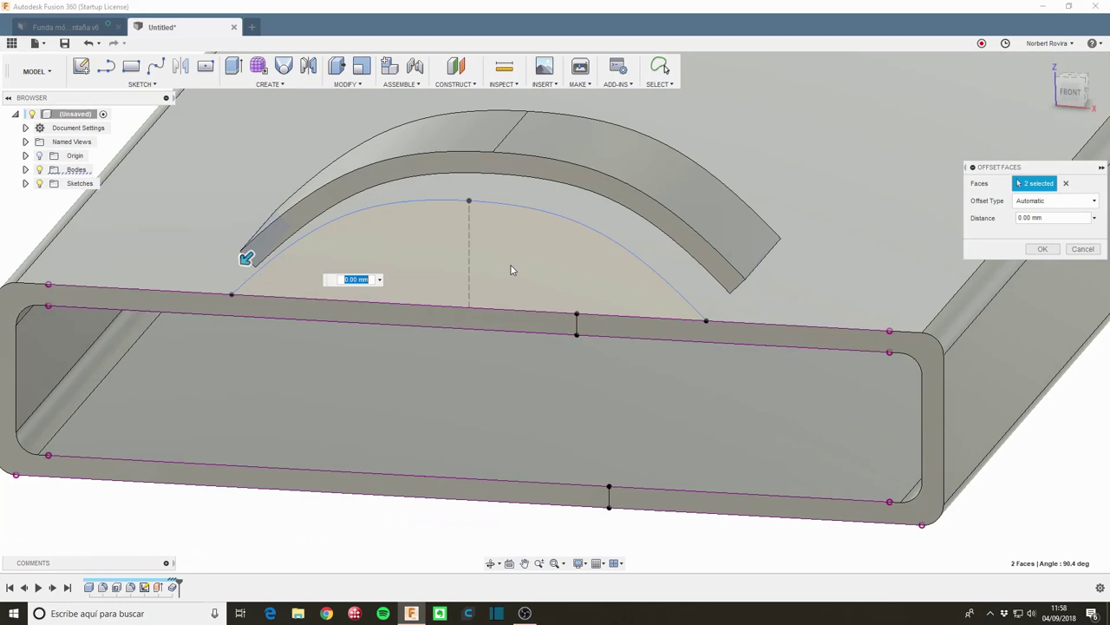
middle_click_drag(640, 299, 297, 282, "shift")
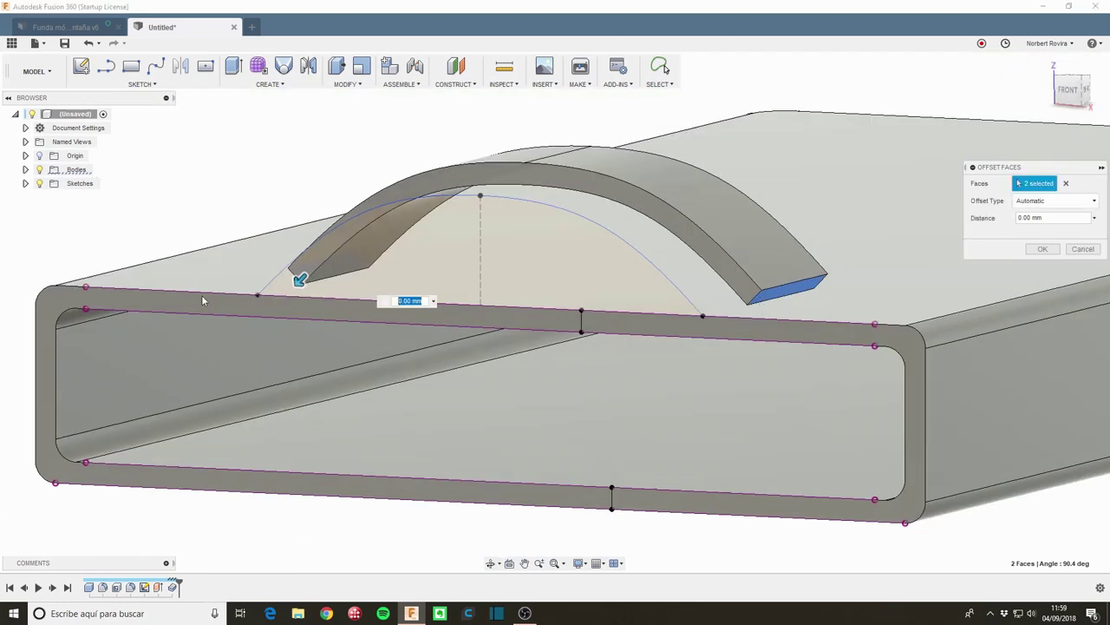
left_click_drag(297, 282, 285, 294)
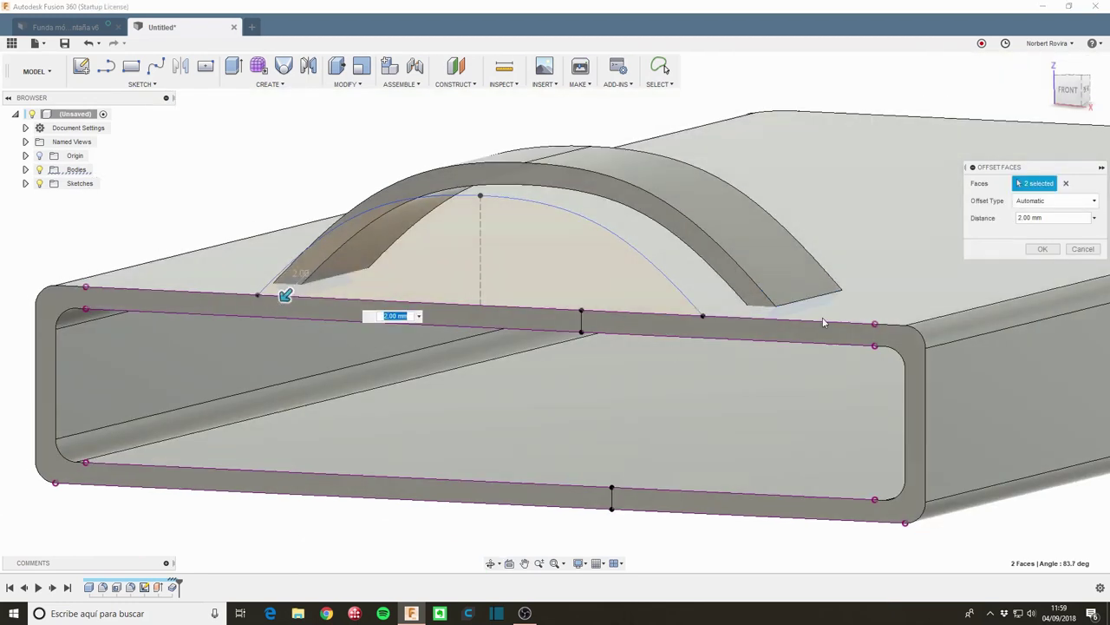
middle_click_drag(714, 416, 734, 400, "shift")
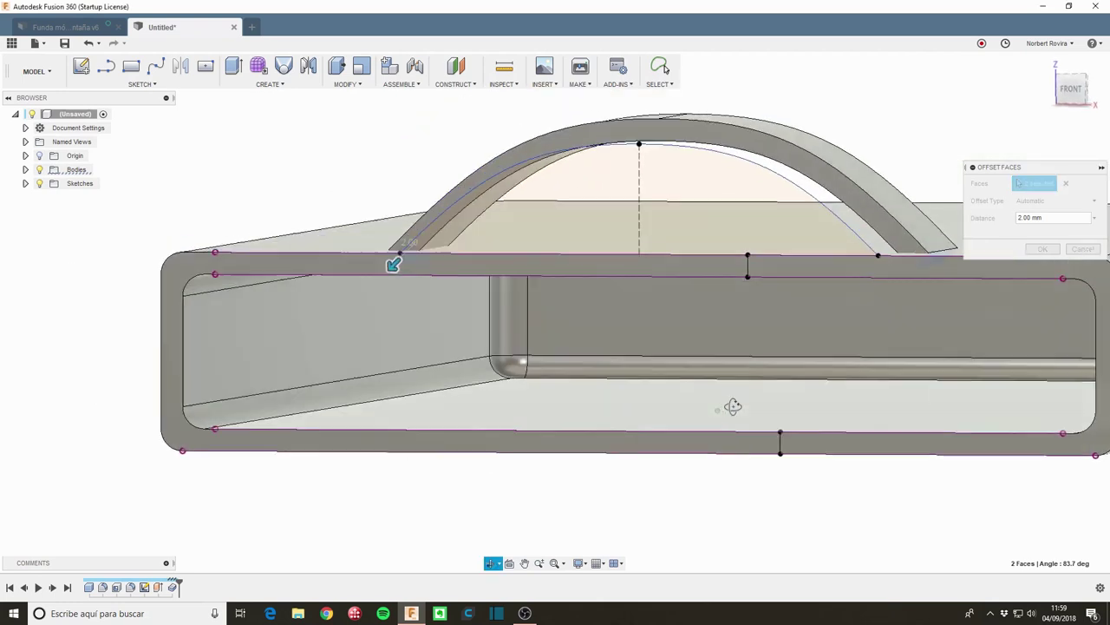
middle_click_drag(651, 285, 511, 327)
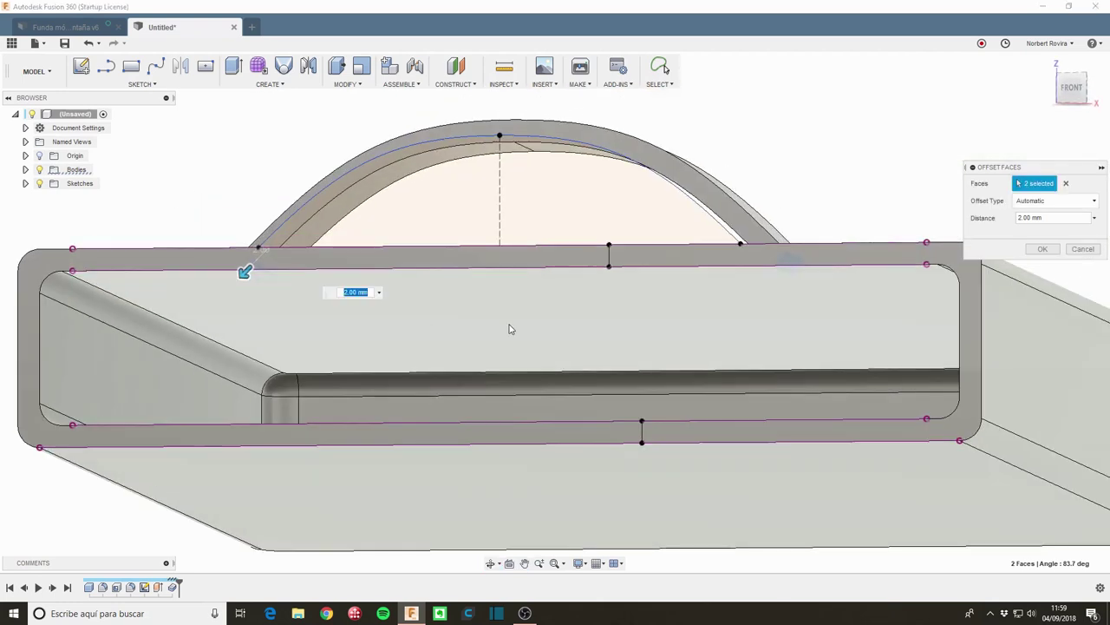
middle_click_drag(756, 288, 759, 289, "shift")
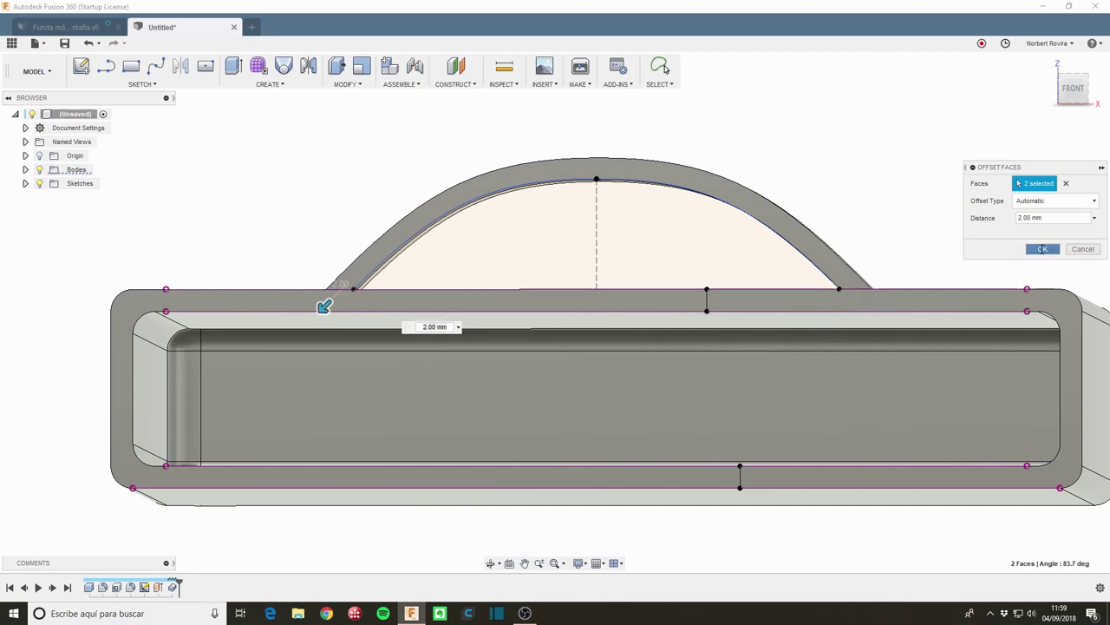
key("Return")
middle_click_drag(830, 251, 598, 287, "shift")
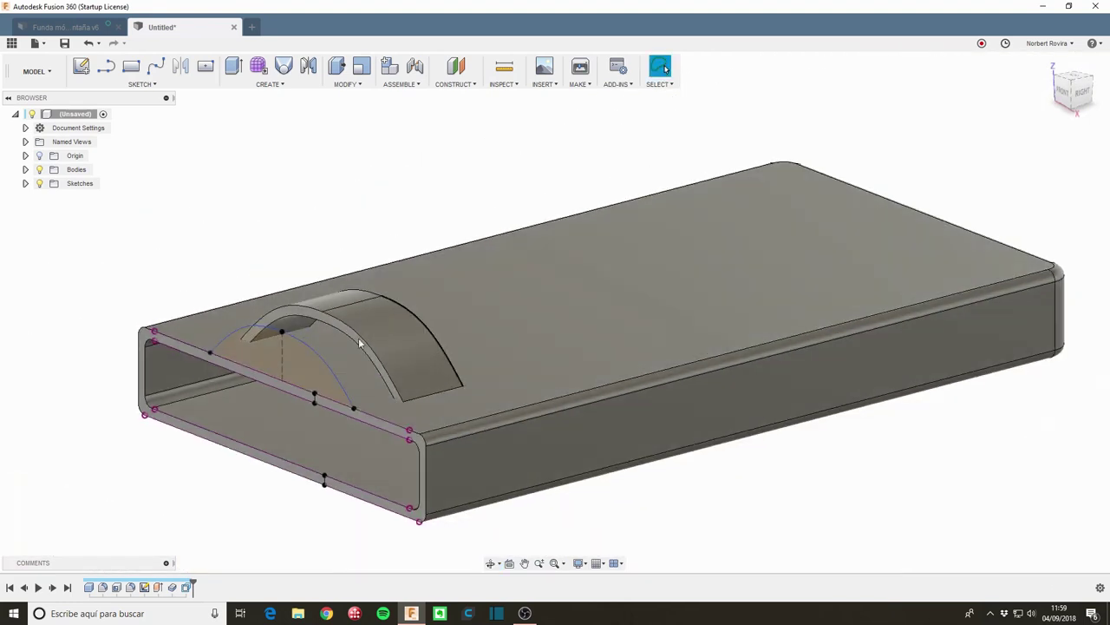
left_click(67, 31)
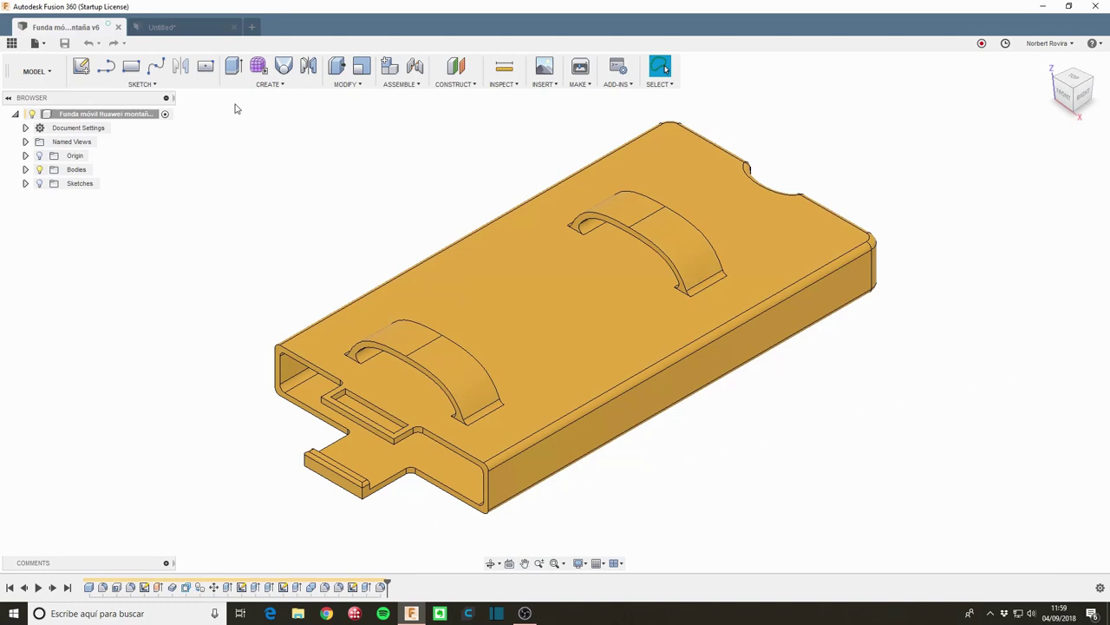
left_click(200, 31)
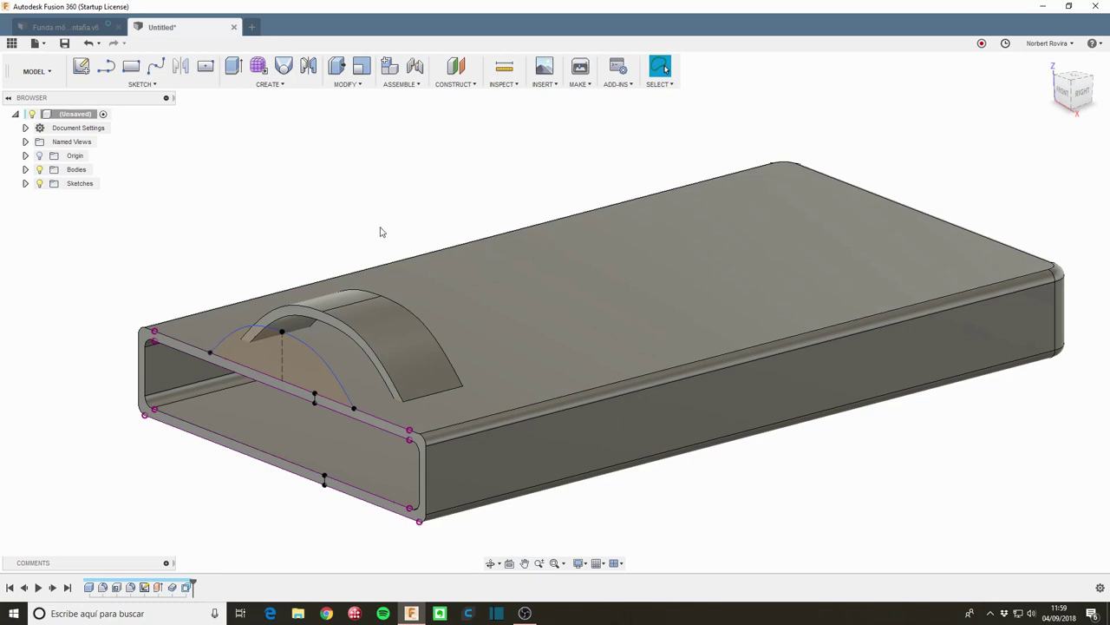
Step: Expand Bodies, check Body1, Body2 and Body3 in turn, and open Body3's context menu
left_click(25, 170)
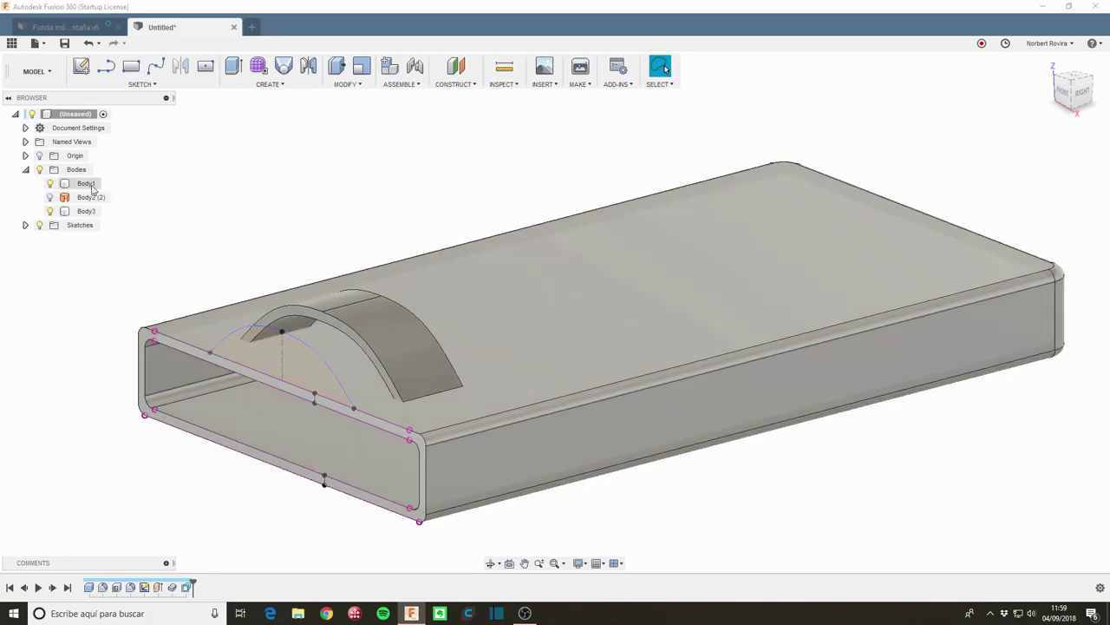
left_click(86, 183)
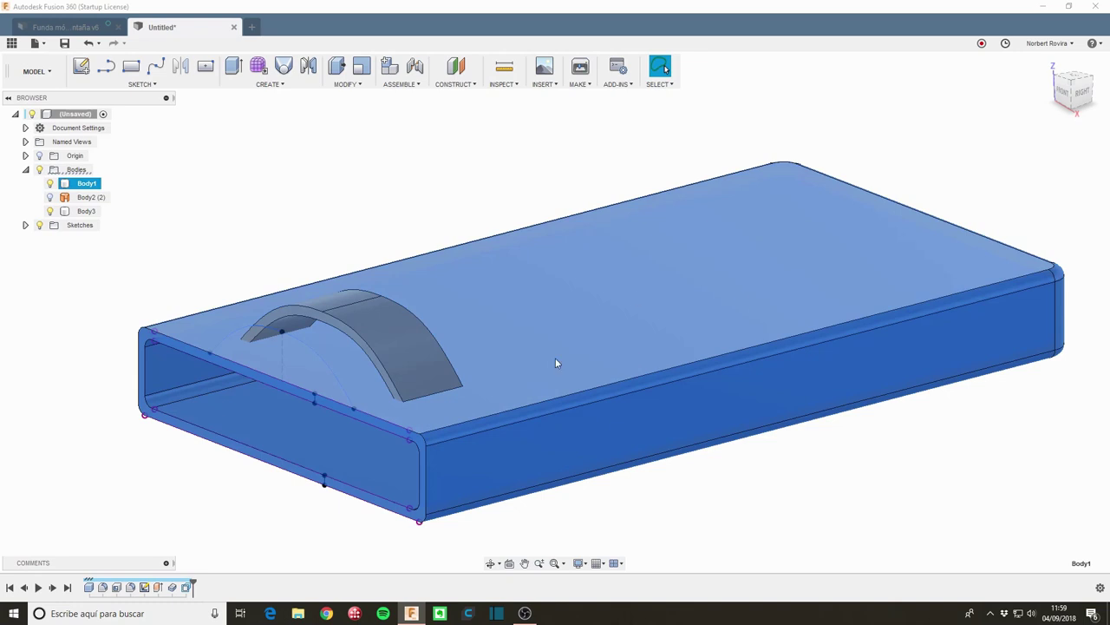
left_click(94, 198)
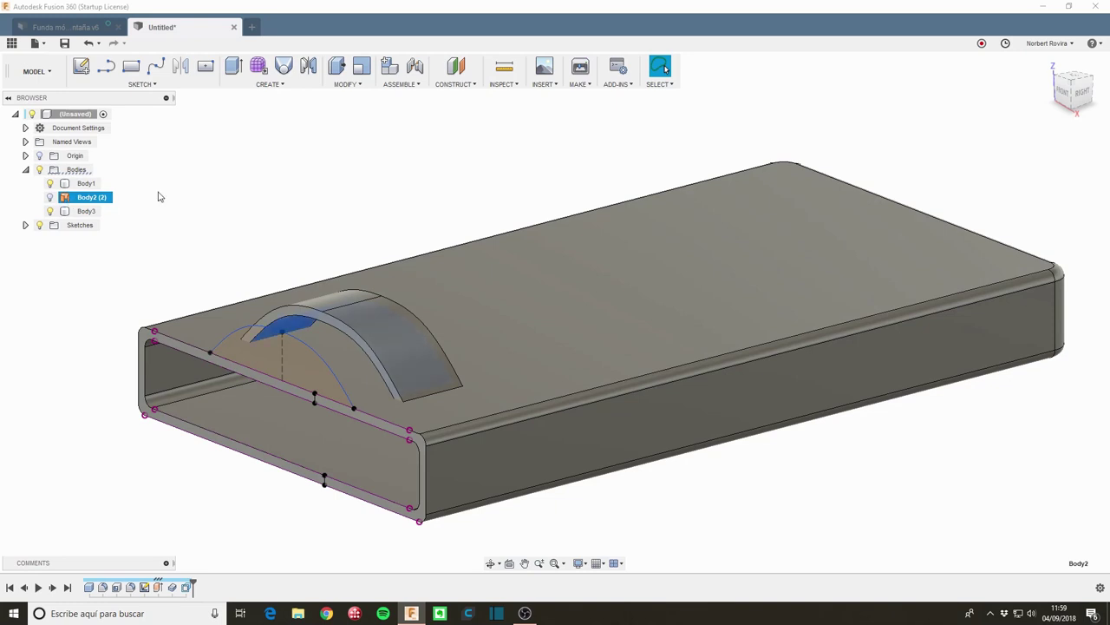
left_click(87, 210)
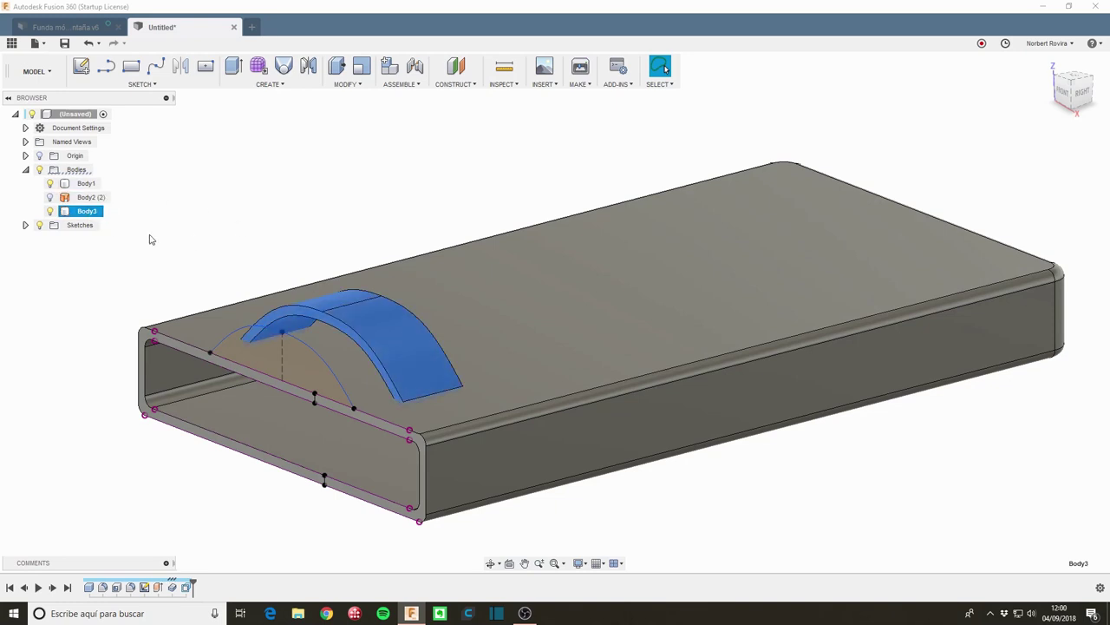
right_click(98, 213)
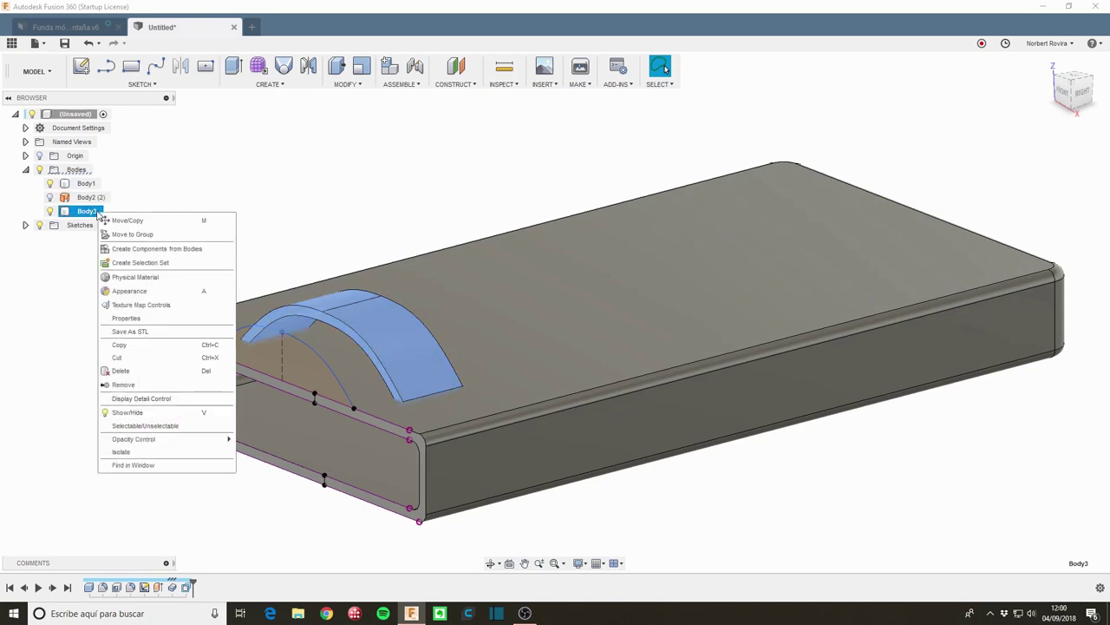
Step: Start Move/Copy on Body3 with Create Copy ticked and the rotation reset to 0
left_click(152, 224)
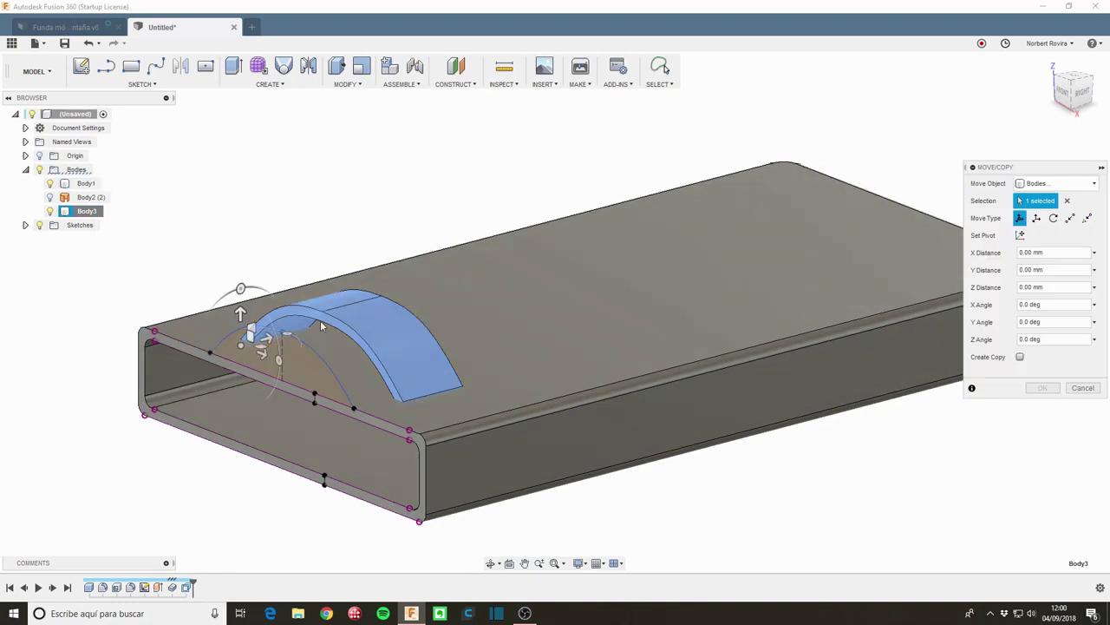
scroll(208, 330, "up", 2)
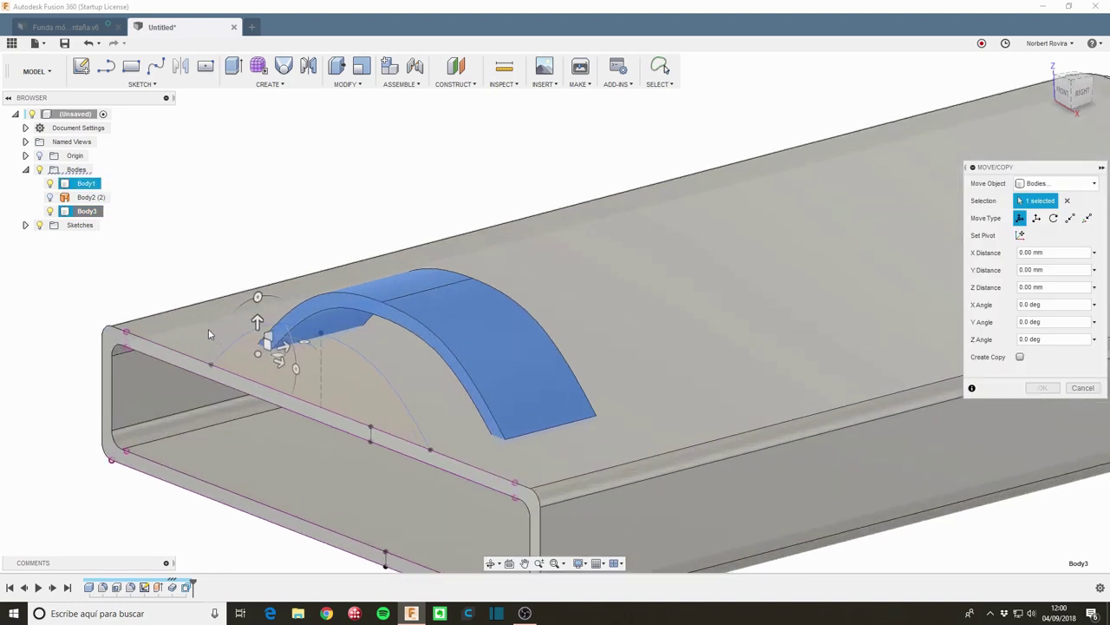
scroll(208, 329, "up", 2)
mouse_move(355, 240)
middle_mouse_down("shift")
mouse_move(350, 260)
mouse_move(359, 246)
middle_mouse_up("shift")
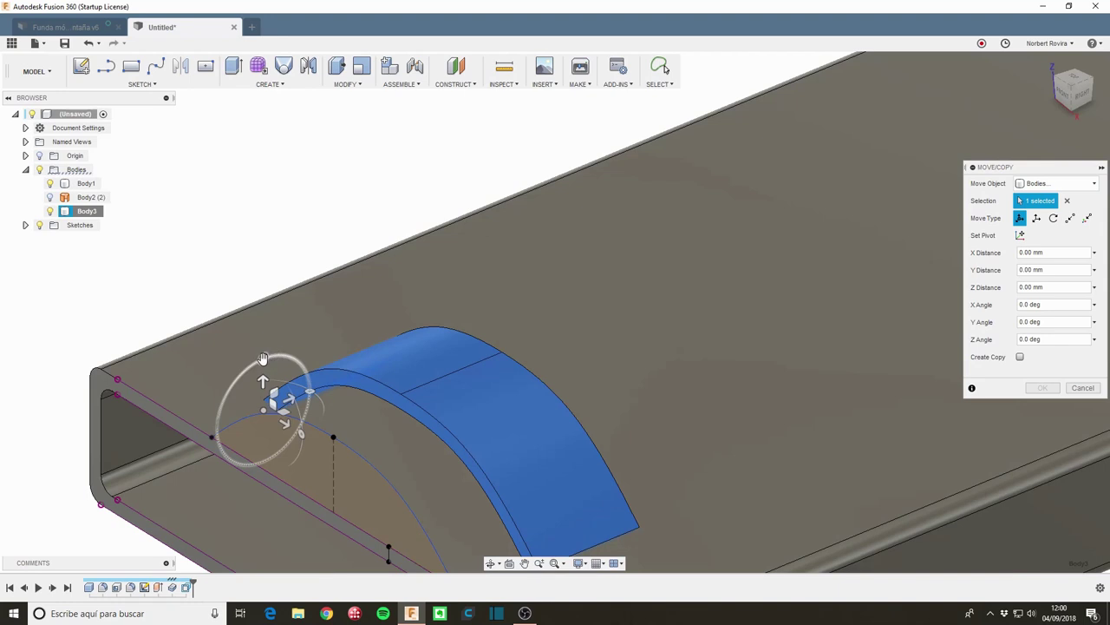
left_click_drag(263, 358, 263, 352)
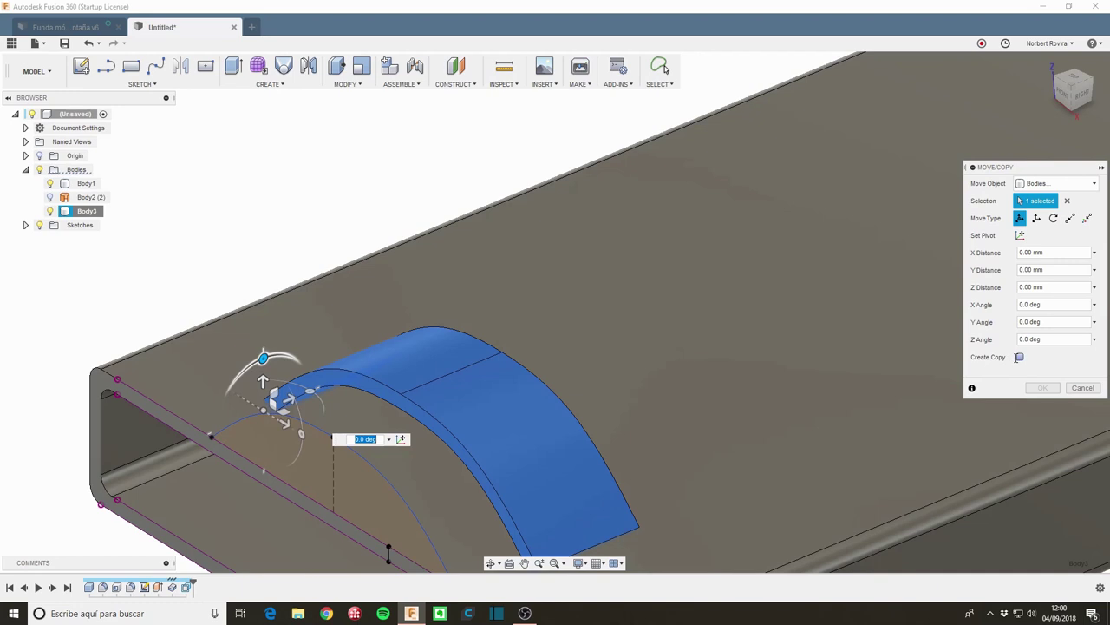
left_click(1020, 356)
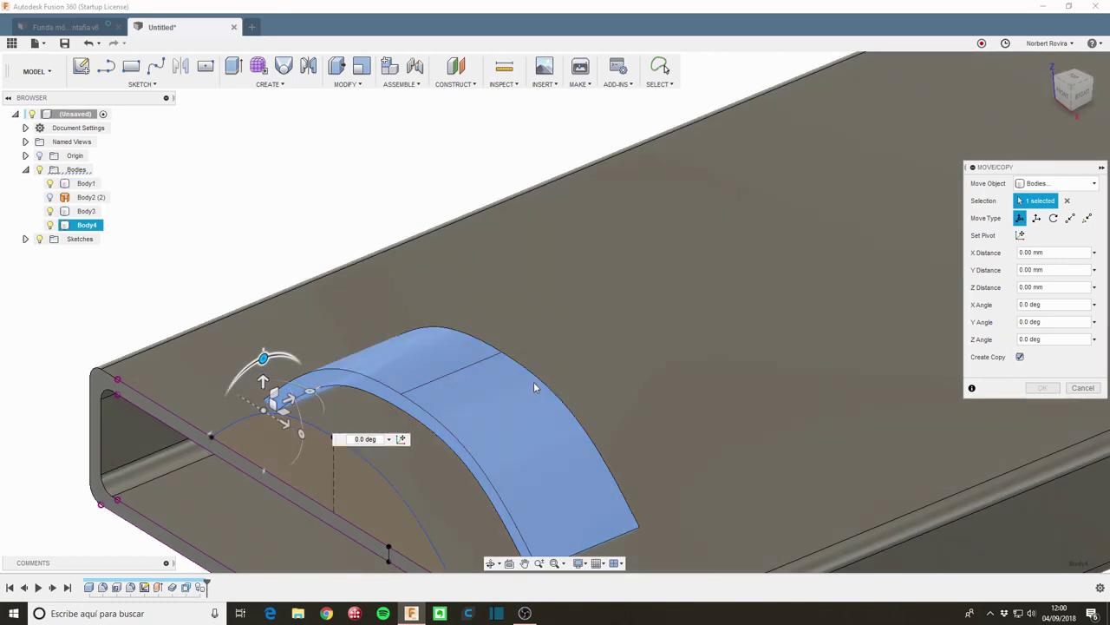
left_click_drag(295, 396, 434, 350)
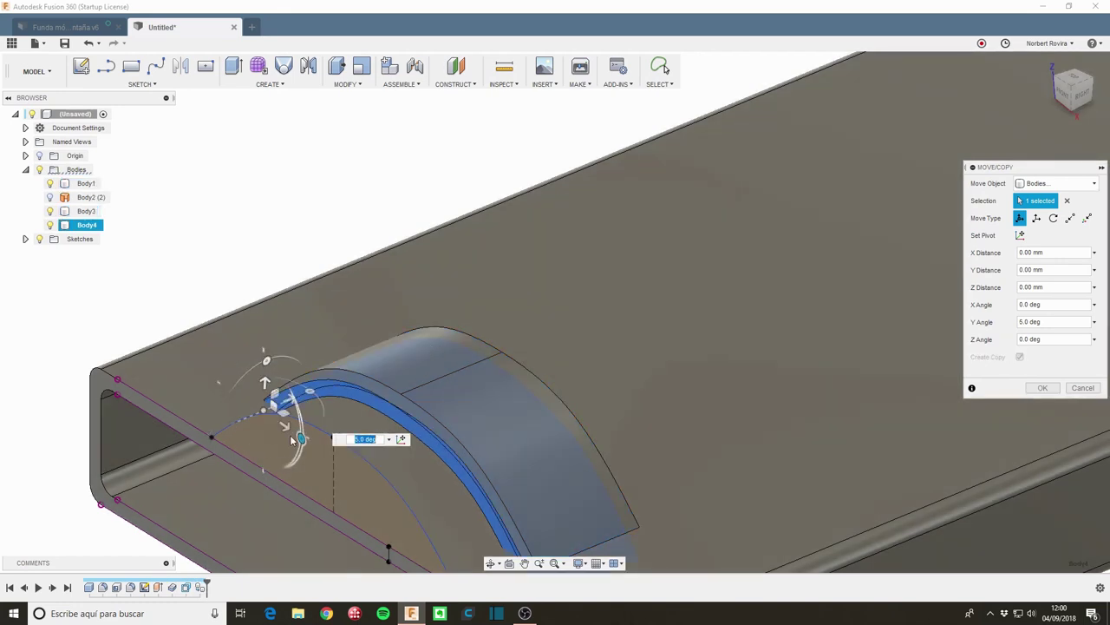
type("0")
key("Return")
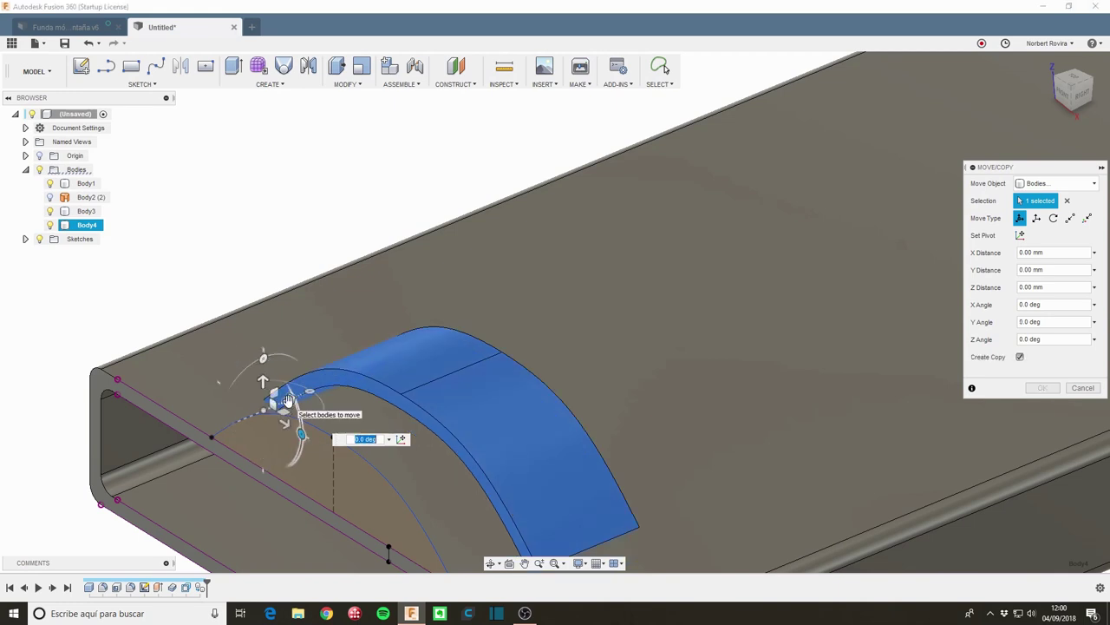
Step: Slide the copied loop 92 mm along the case in Y
left_click_drag(291, 397, 604, 267)
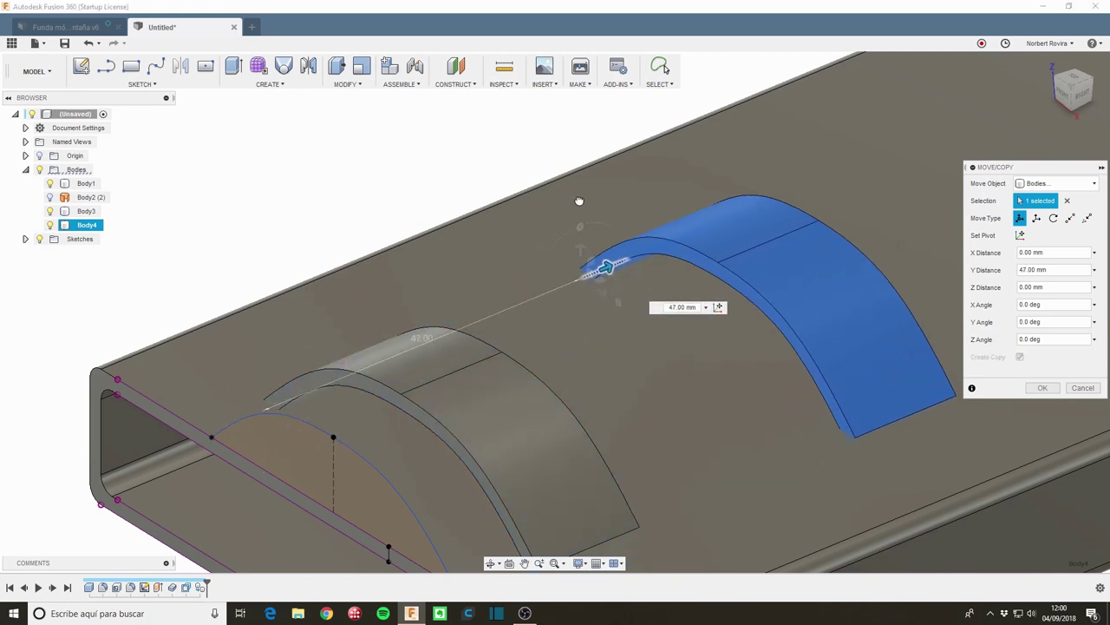
type("92")
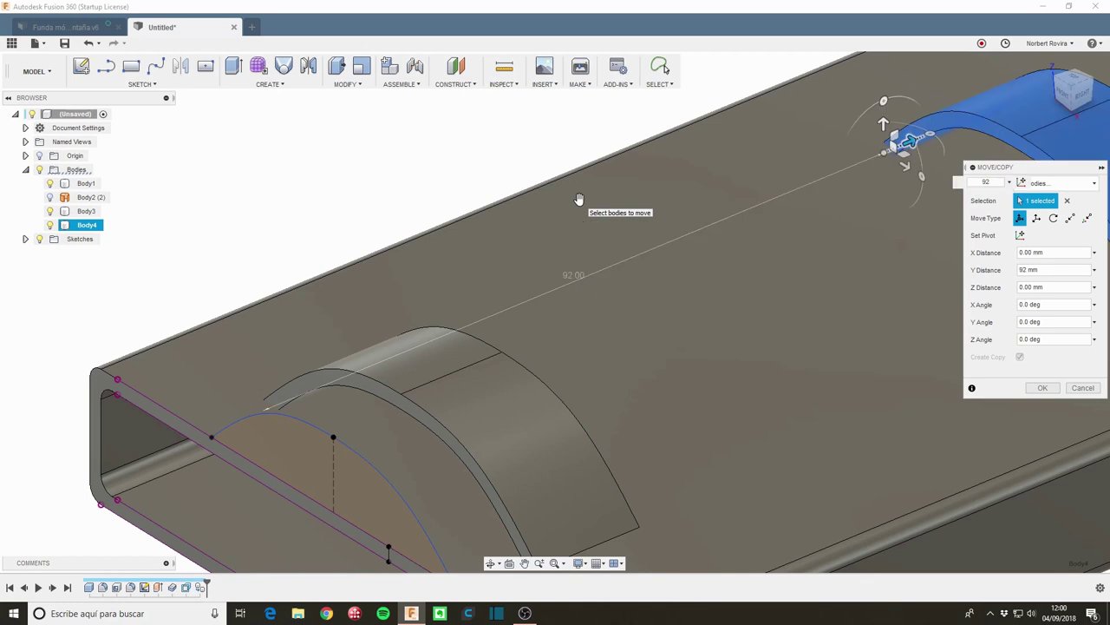
key("Return")
scroll(608, 278, "down", 5)
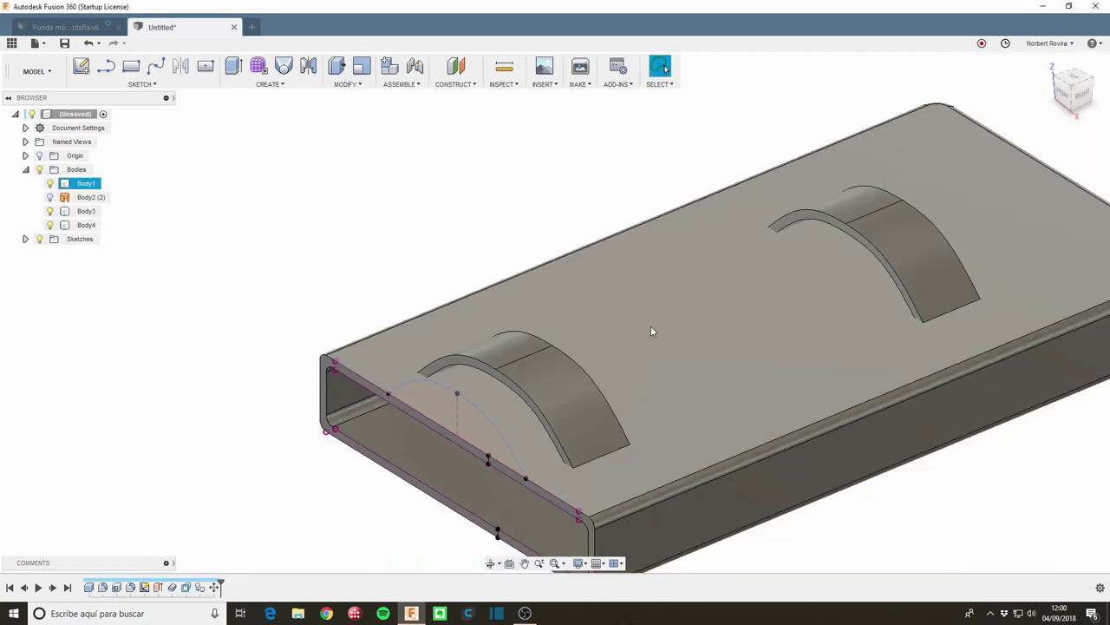
left_click_drag(800, 339, 546, 338)
key("Escape")
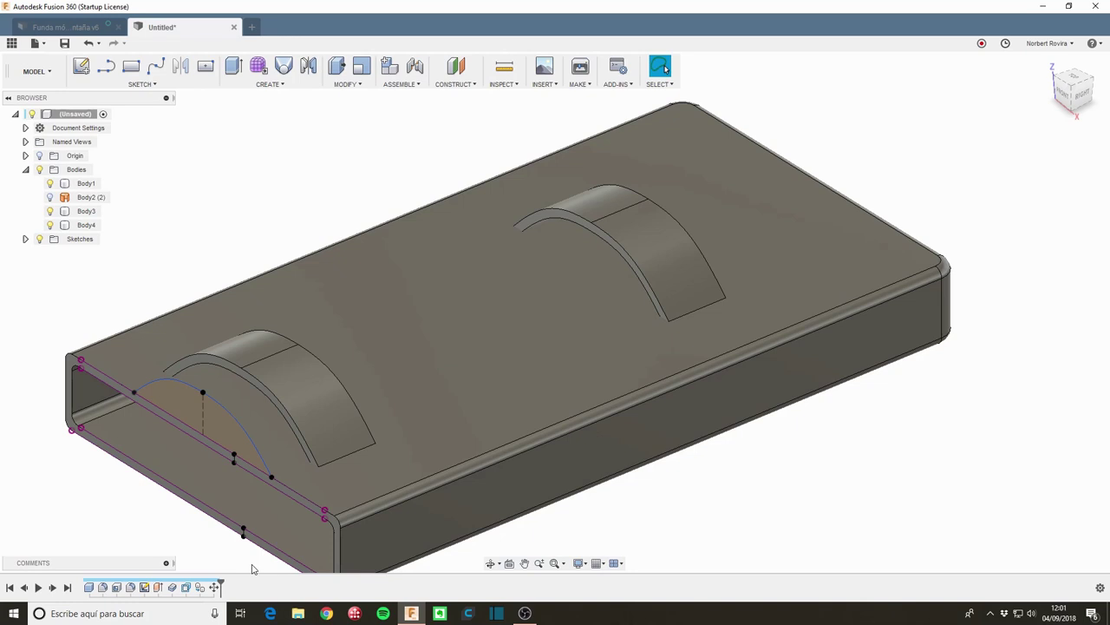
scroll(251, 569, "down", 2)
scroll(527, 278, "down", 2)
left_click(527, 278)
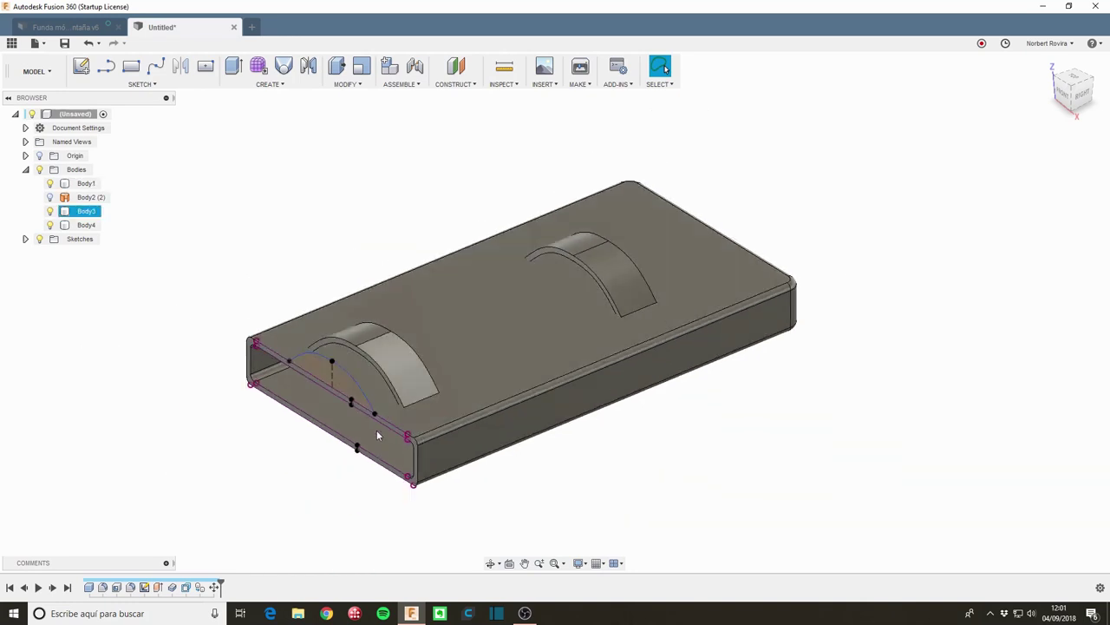
left_click(73, 33)
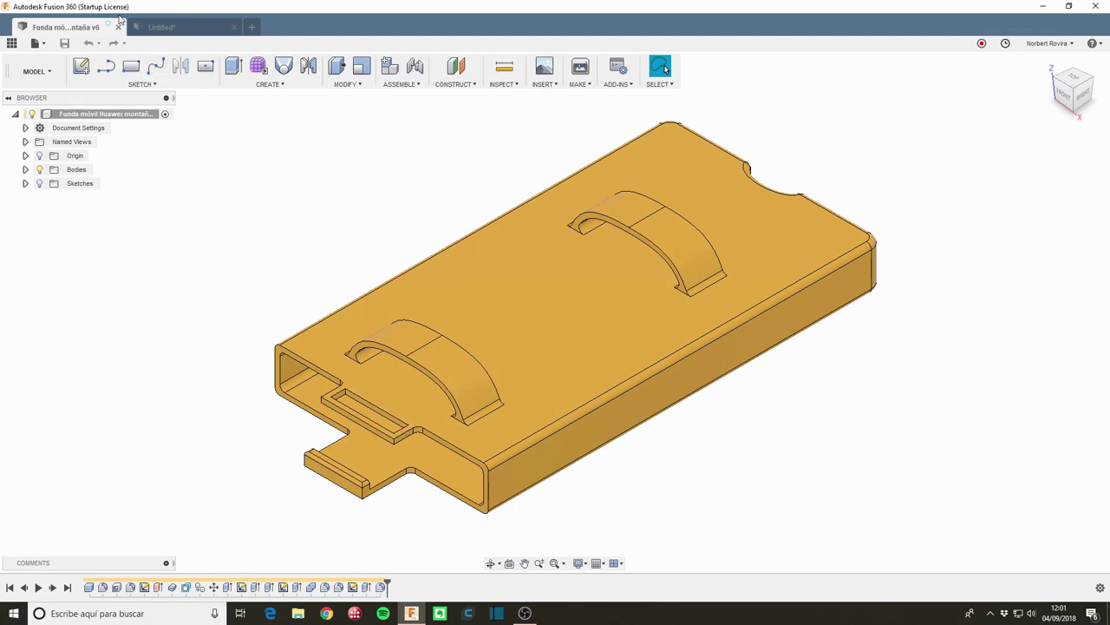
left_click(182, 30)
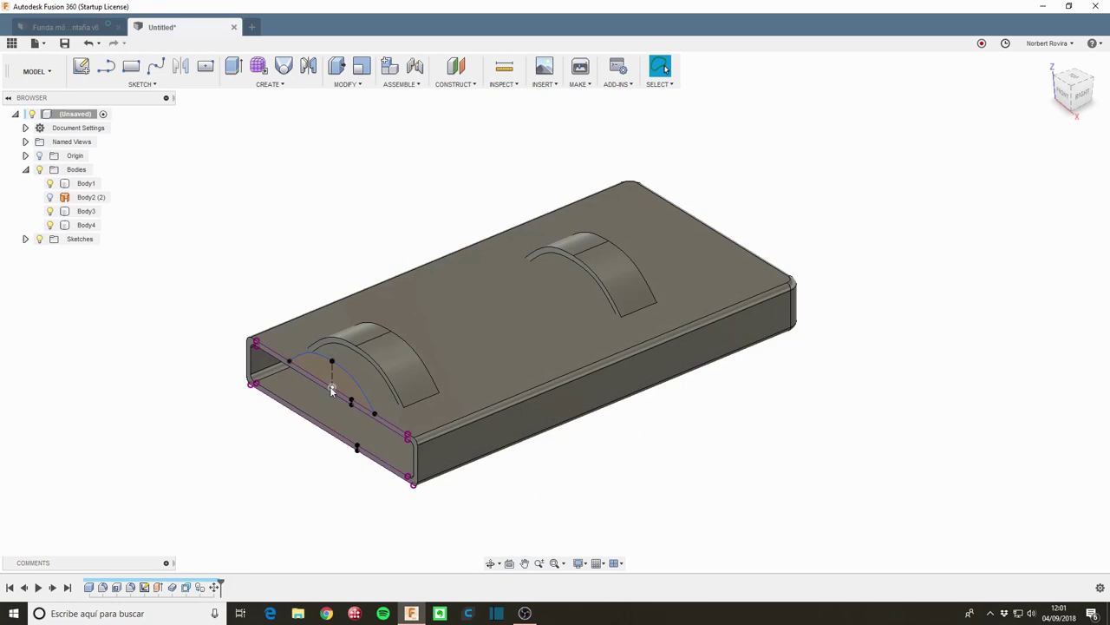
middle_click_drag(278, 458, 449, 437, "shift")
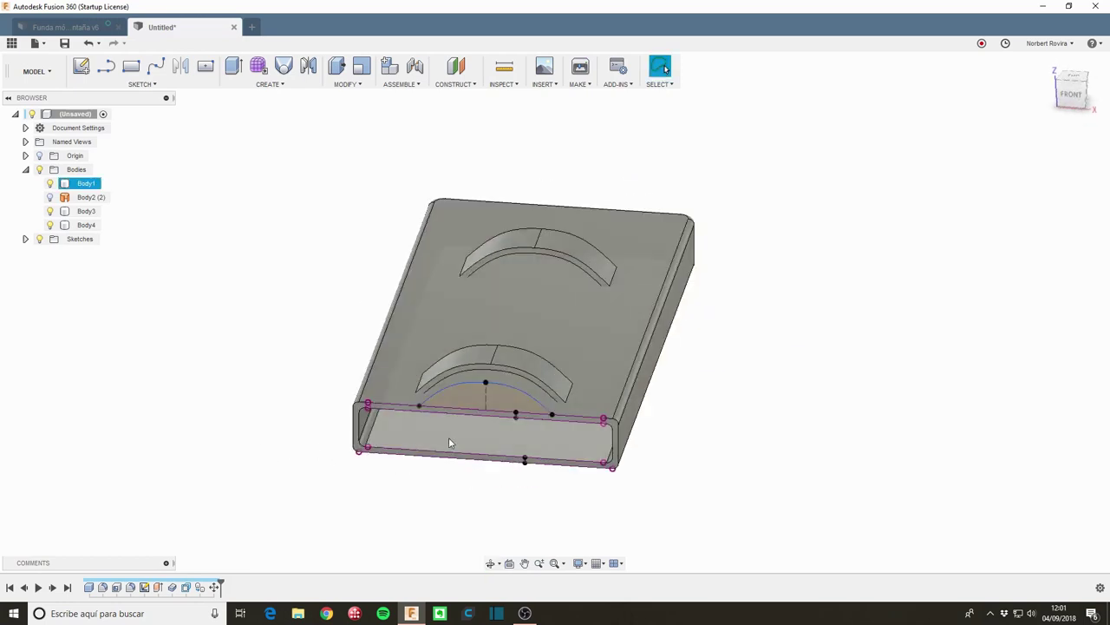
scroll(483, 414, "up", 3)
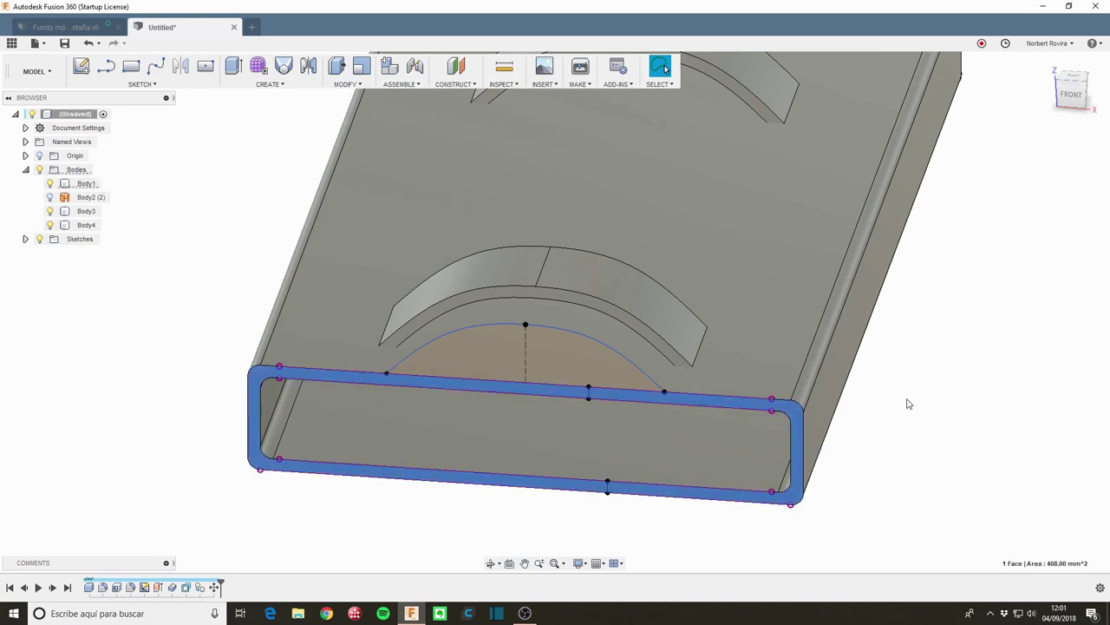
left_click(701, 402)
left_click(454, 518)
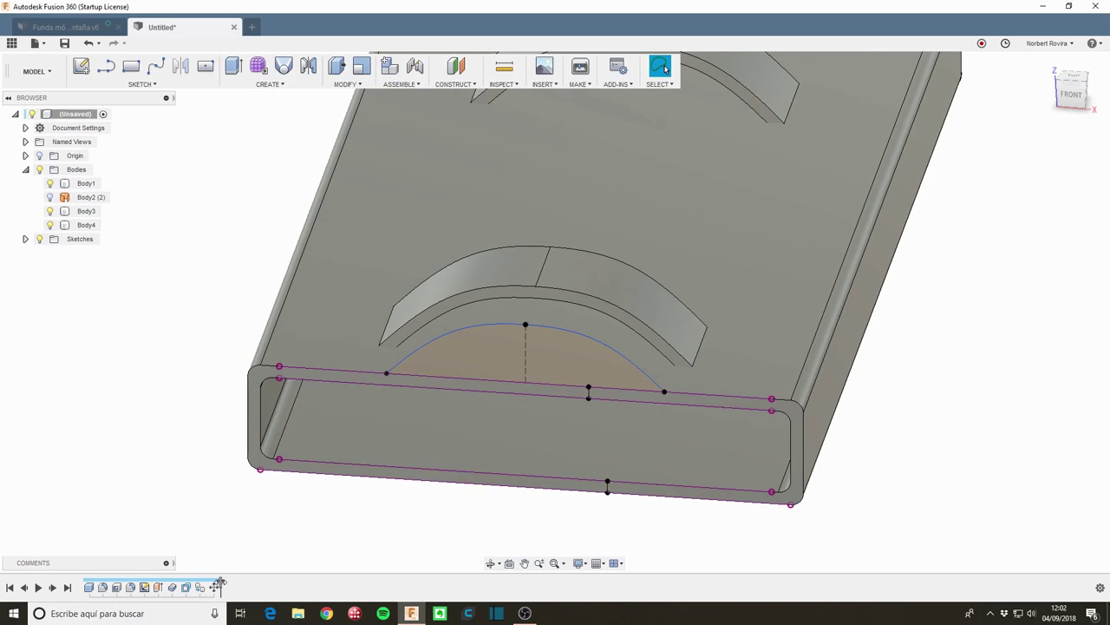
left_click_drag(220, 581, 206, 583)
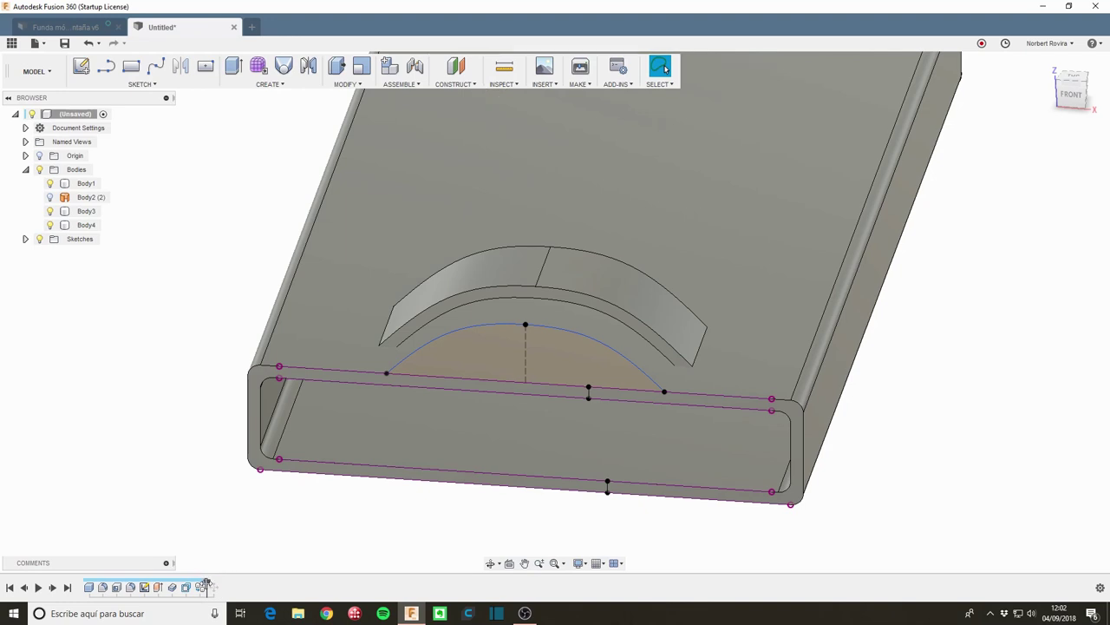
left_click(787, 116)
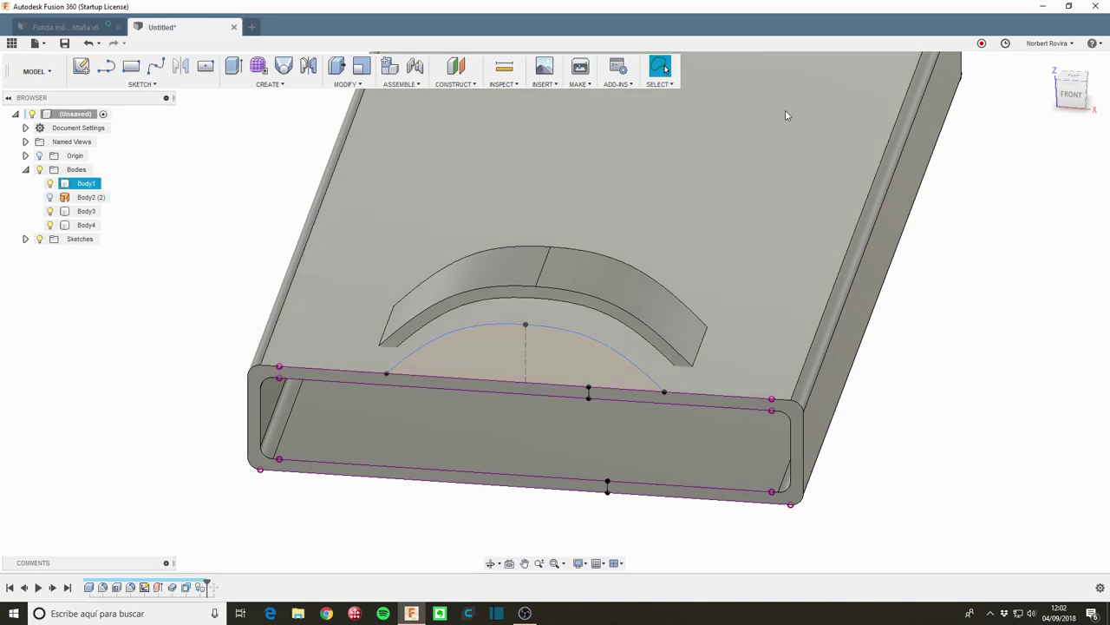
key("Escape")
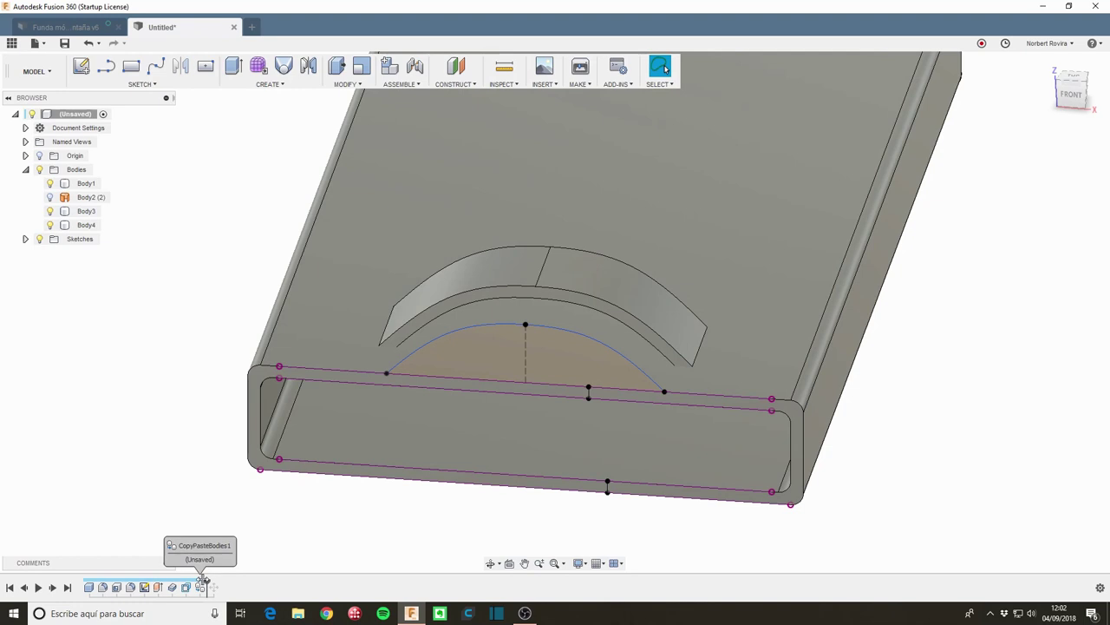
left_click_drag(207, 583, 178, 583)
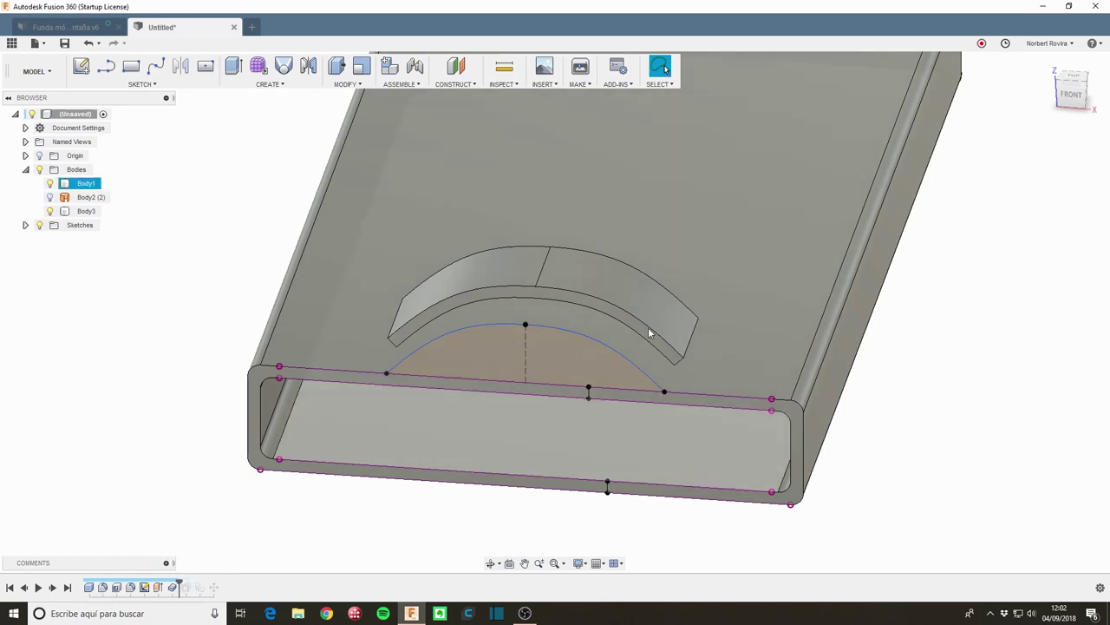
left_click(388, 388)
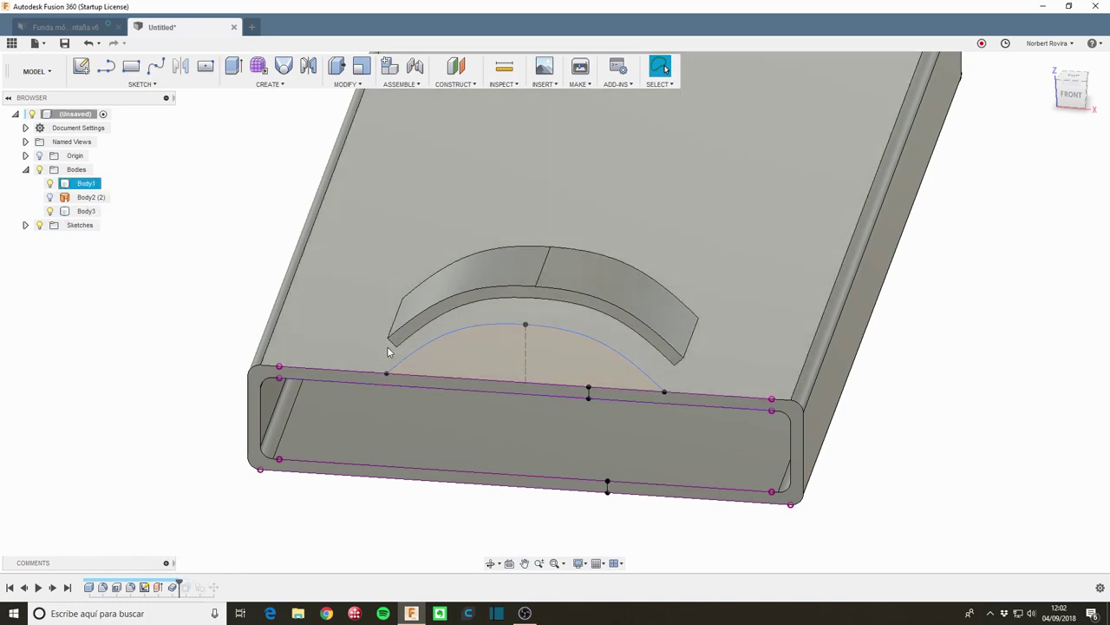
key("Escape")
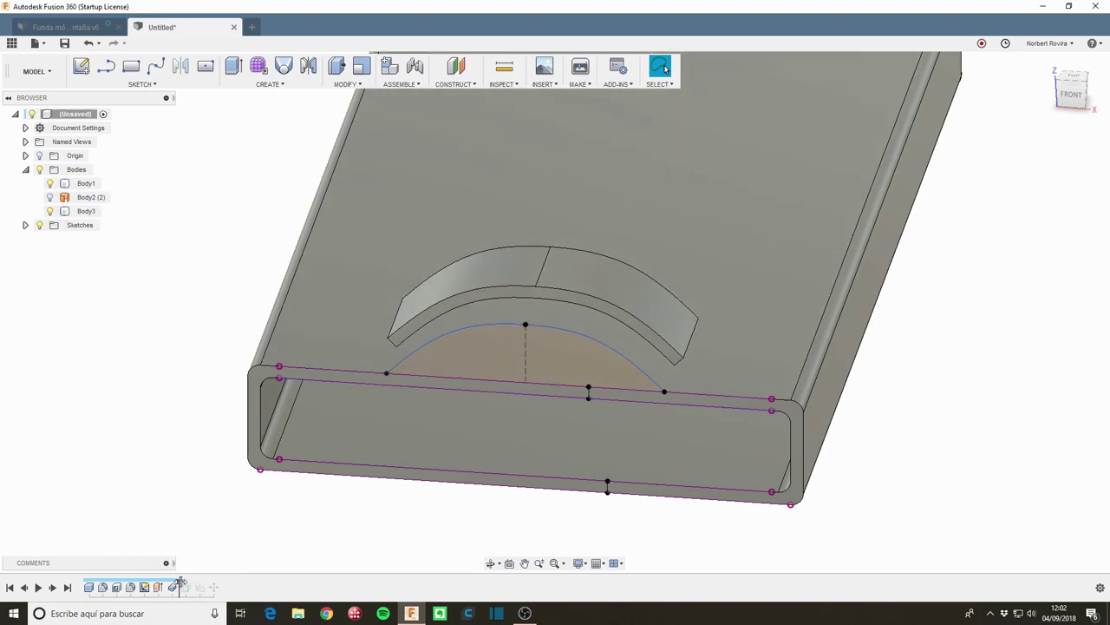
left_click_drag(171, 584, 164, 583)
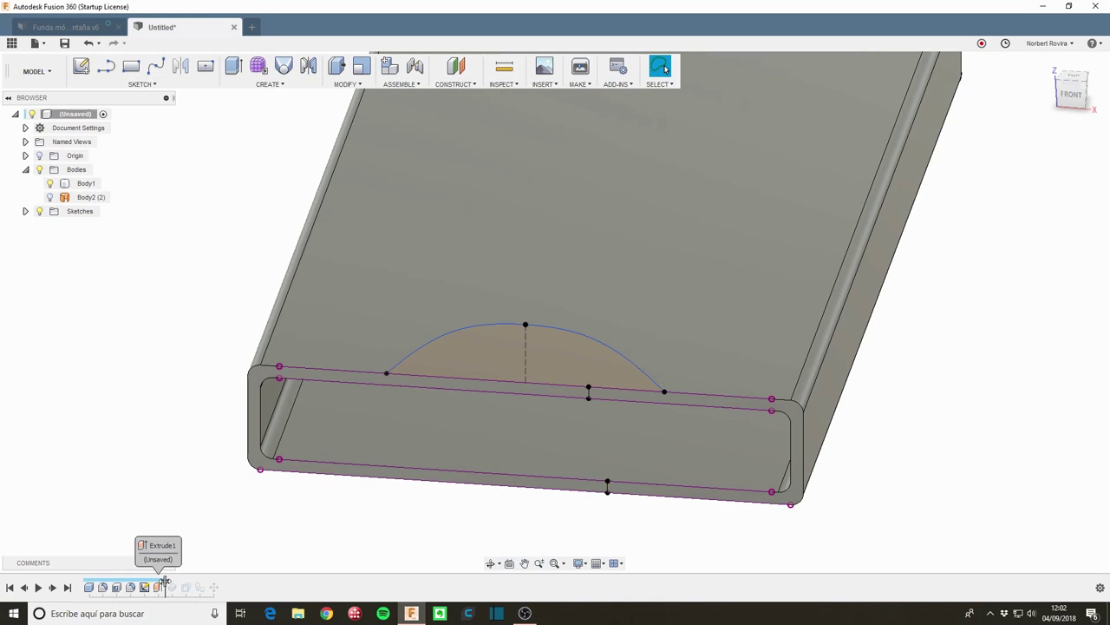
left_click_drag(165, 581, 220, 587)
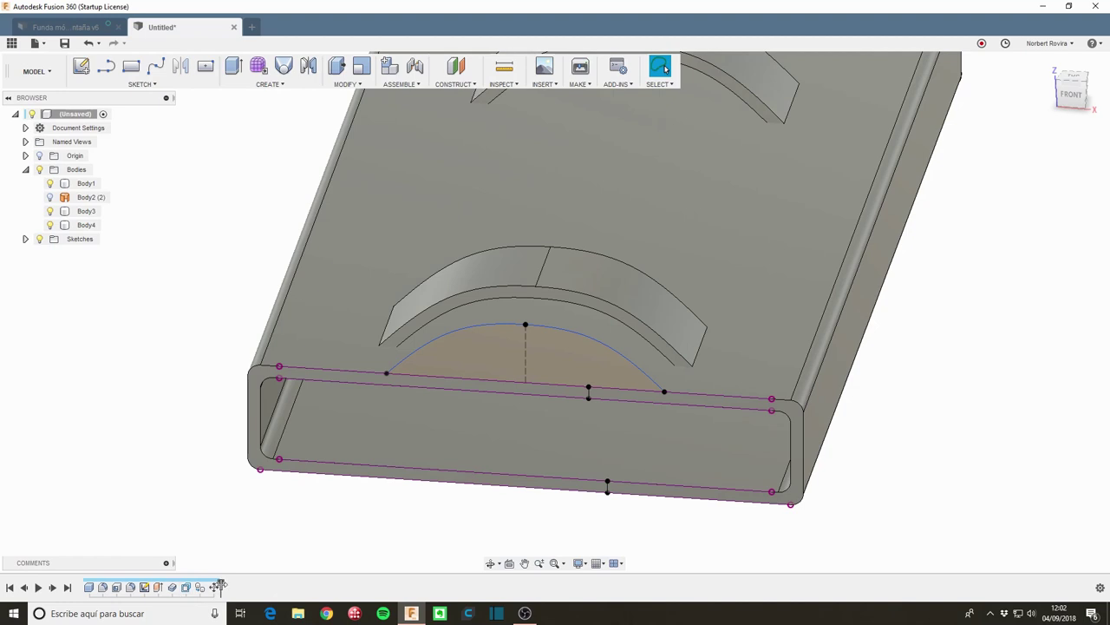
Step: Edit Sketch2 from the timeline, orient to the Front view, and start the sketch Mirror tool
right_click(144, 588)
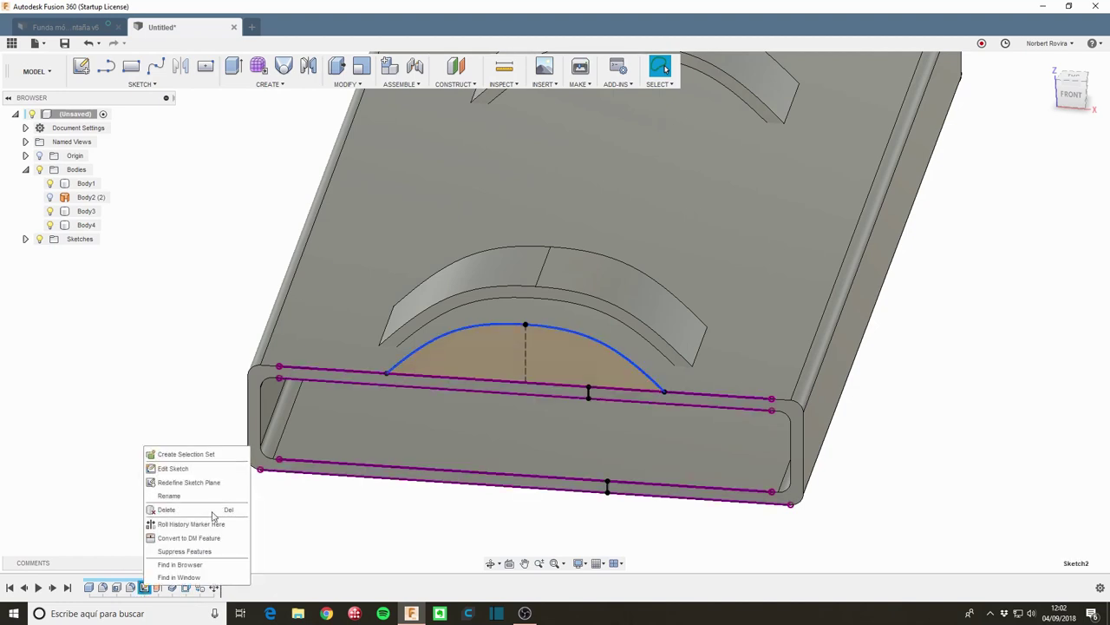
left_click(208, 469)
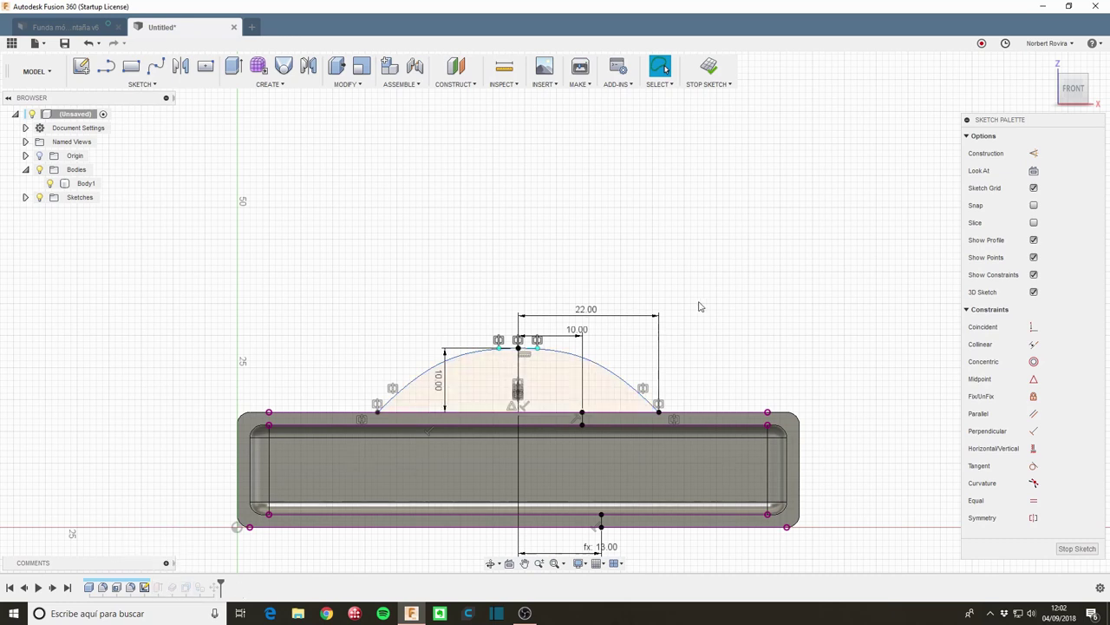
middle_click_drag(743, 255, 726, 268, "shift")
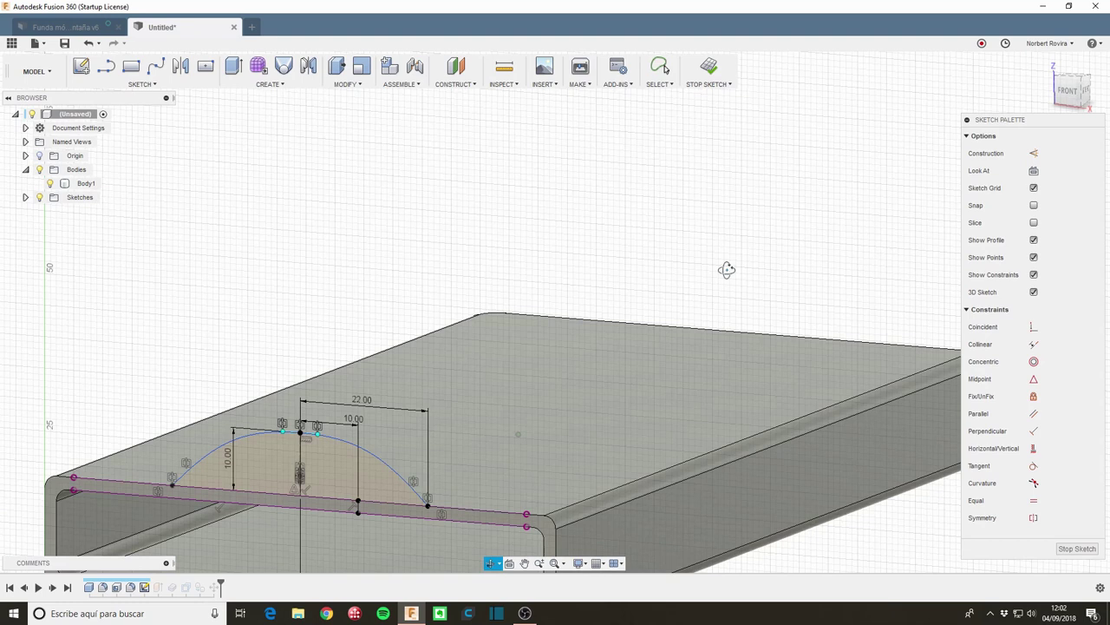
left_click(470, 386)
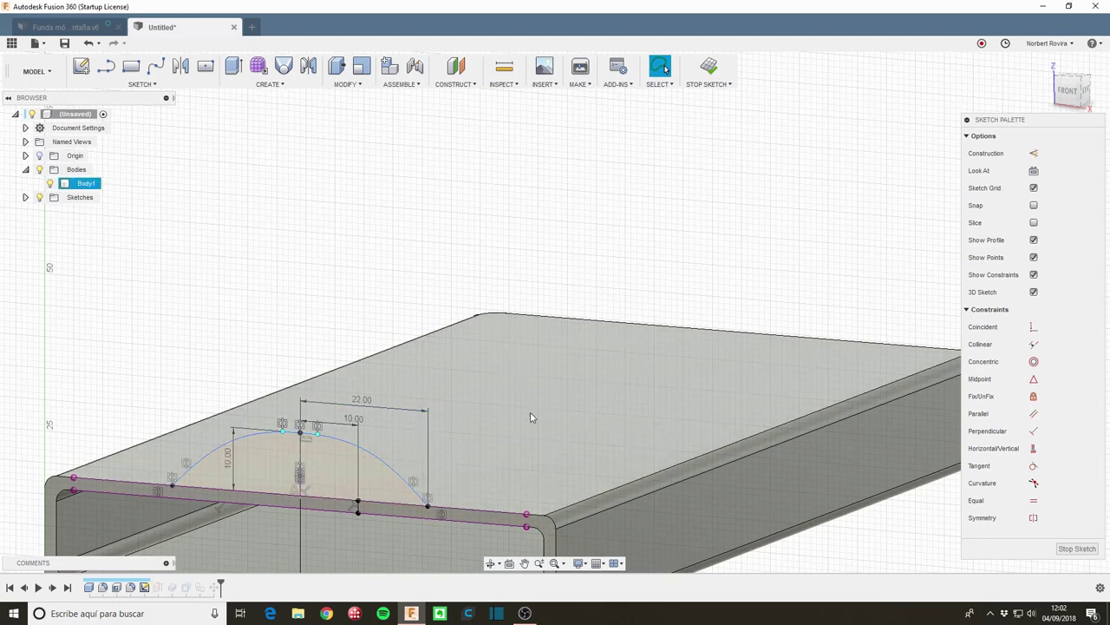
middle_click_drag(471, 409, 523, 307)
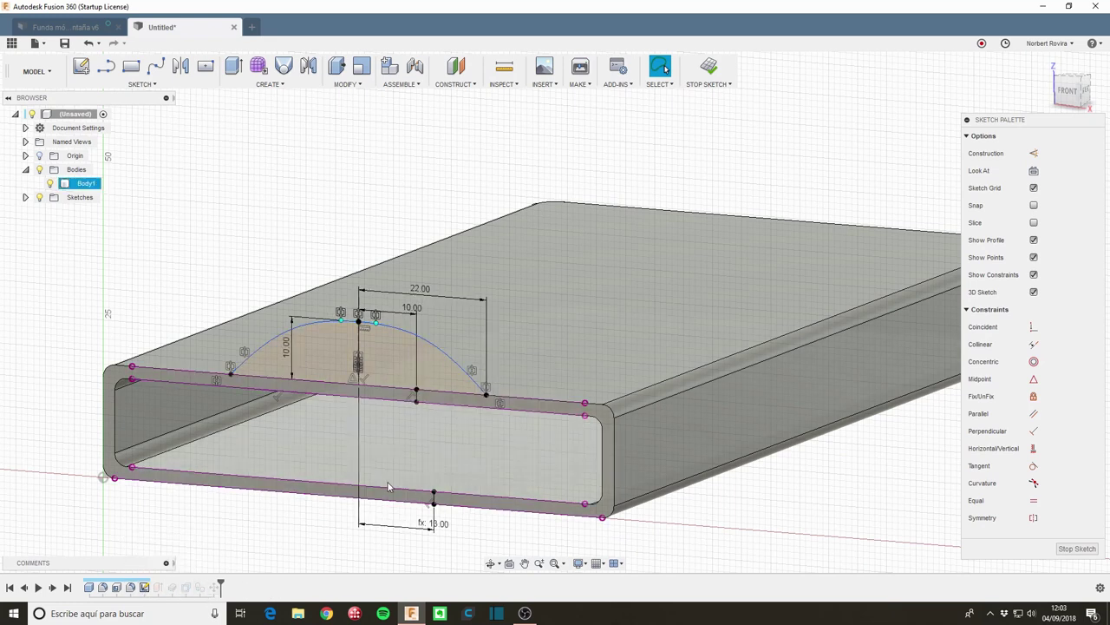
left_click(1069, 86)
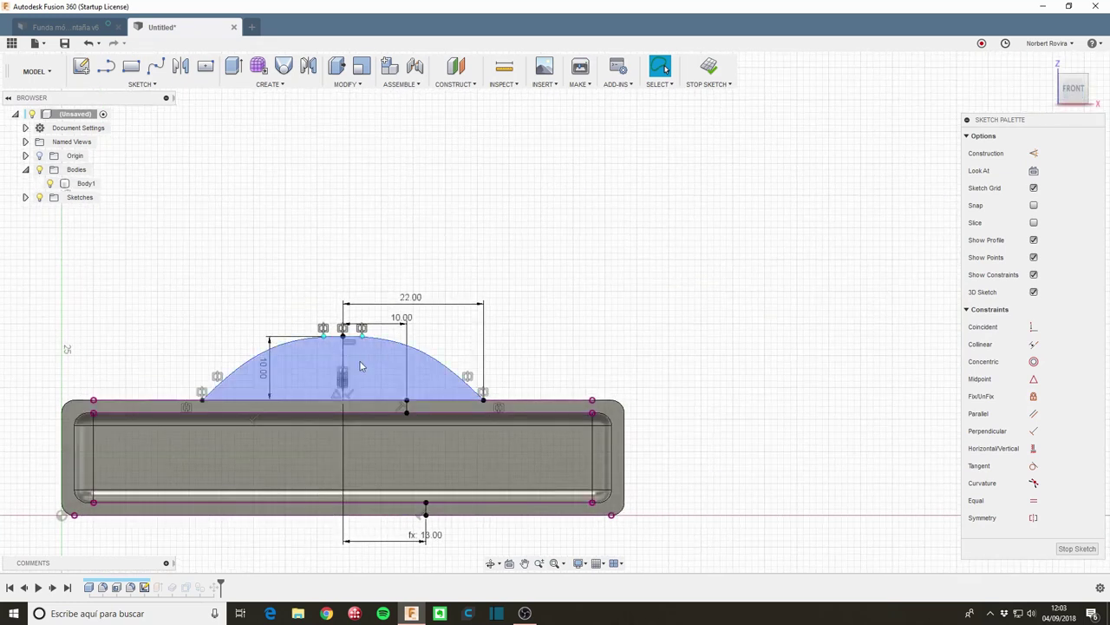
left_click(407, 412)
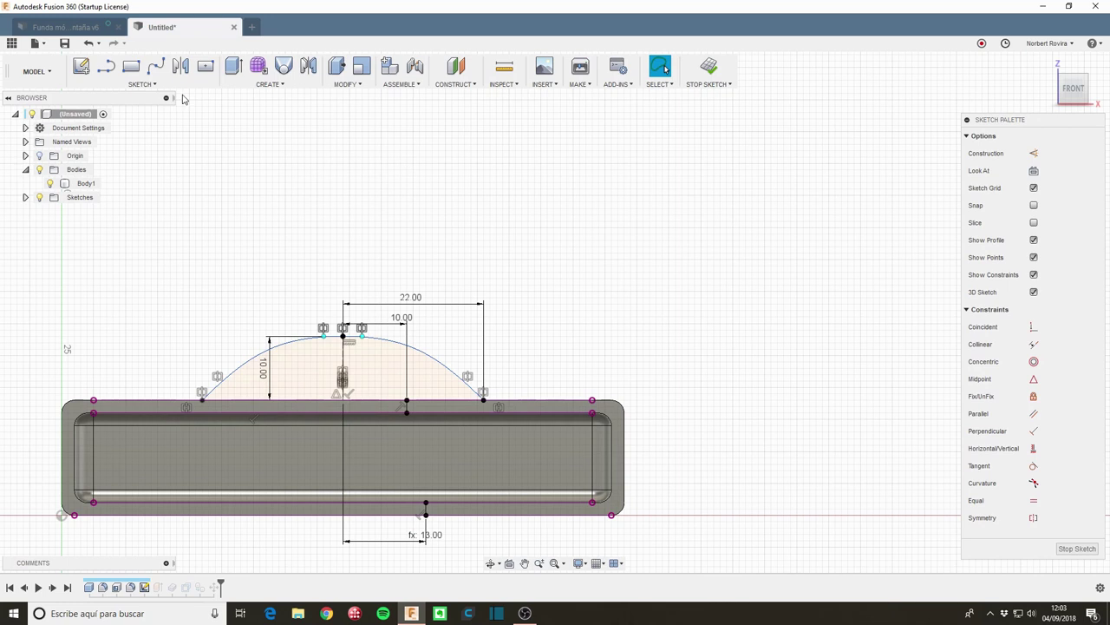
left_click(180, 65)
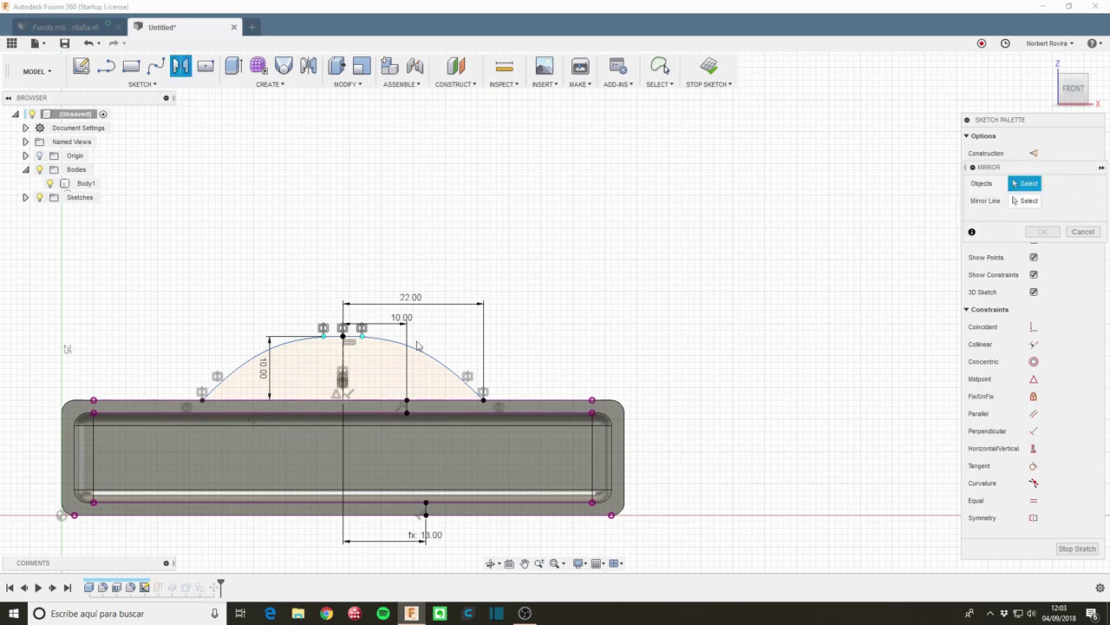
Step: Mirror the two short vertical tab-width lines about the vertical centre line
scroll(407, 413, "up", 3)
left_click(409, 405)
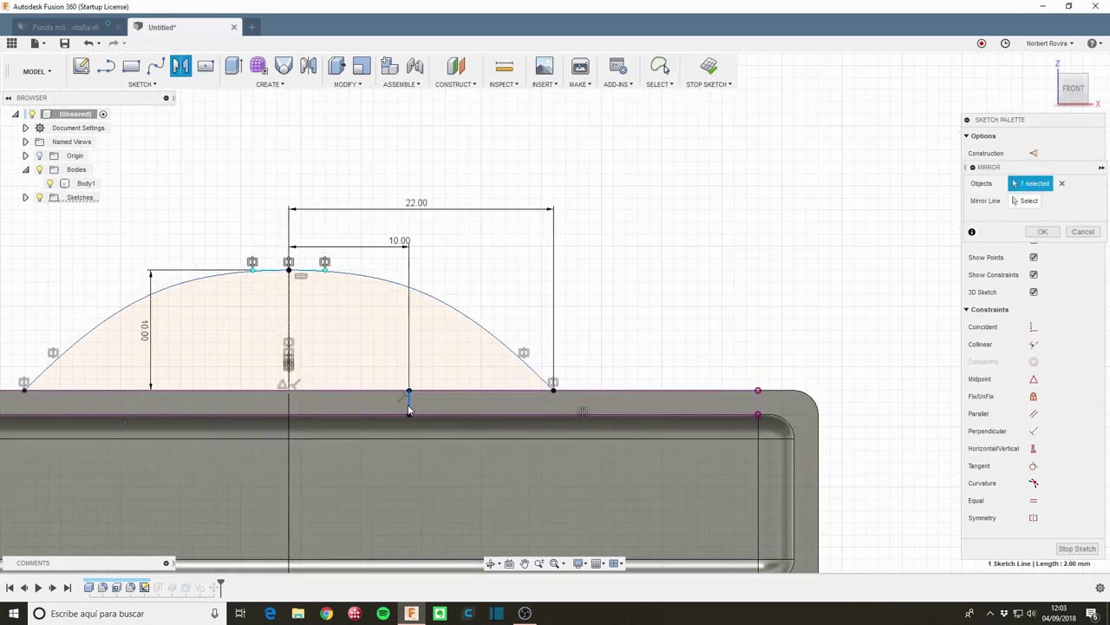
scroll(410, 411, "down", 3)
scroll(477, 506, "up", 3)
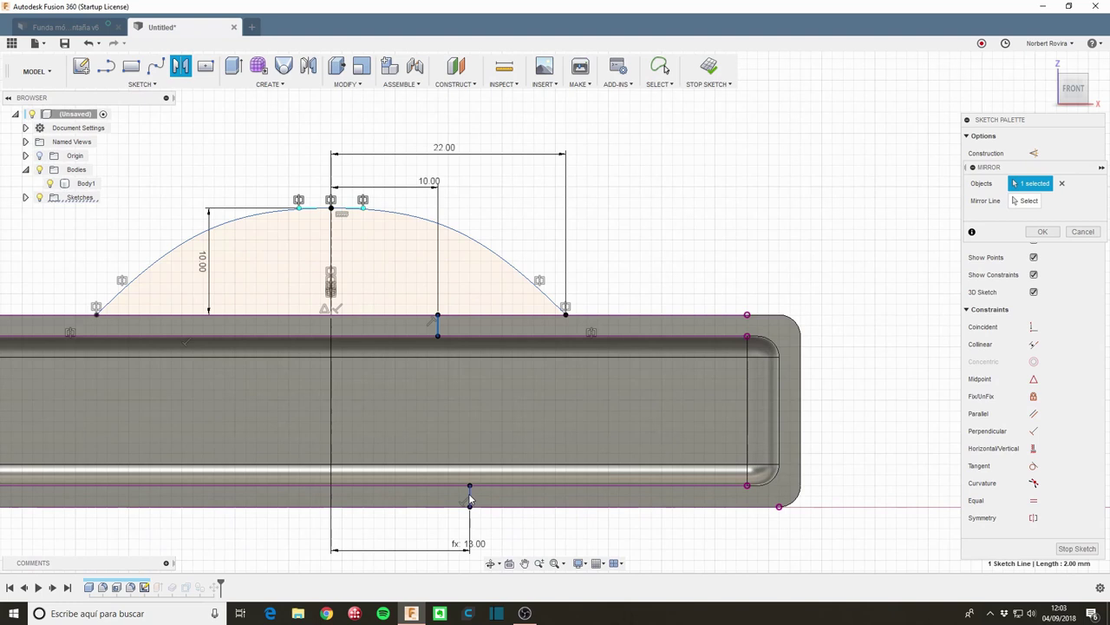
left_click(470, 499)
left_click(1016, 201)
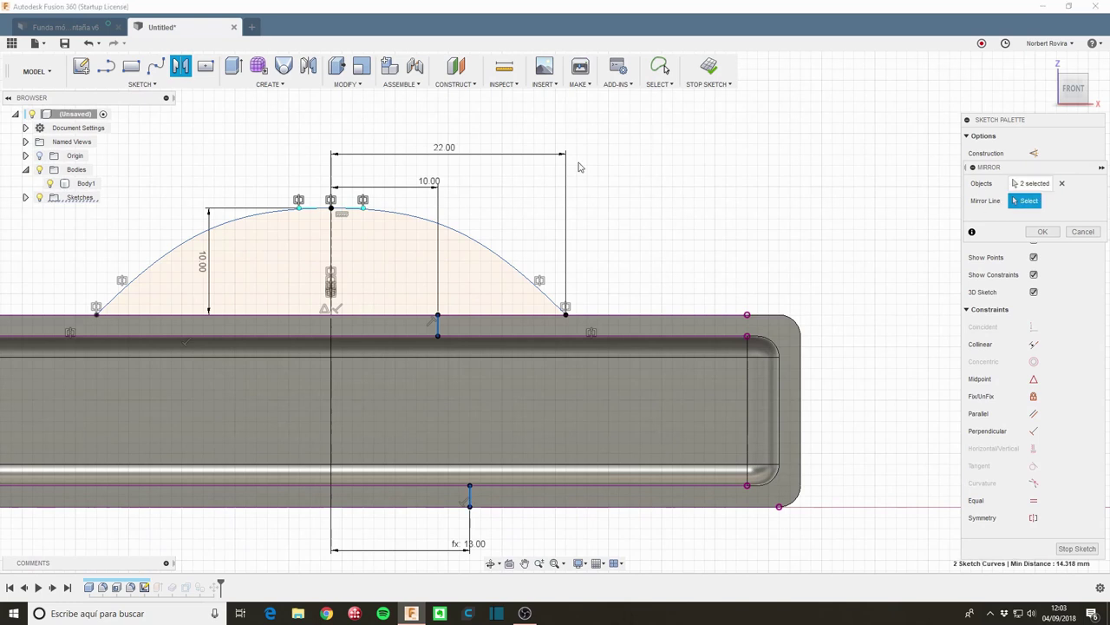
left_click(331, 245)
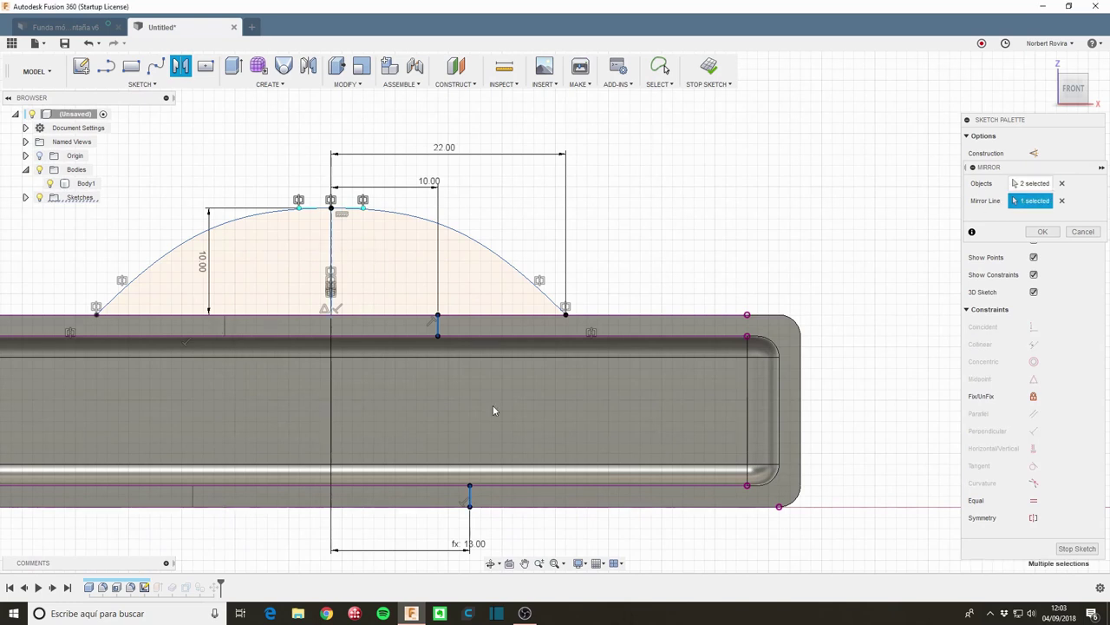
left_click(1043, 233)
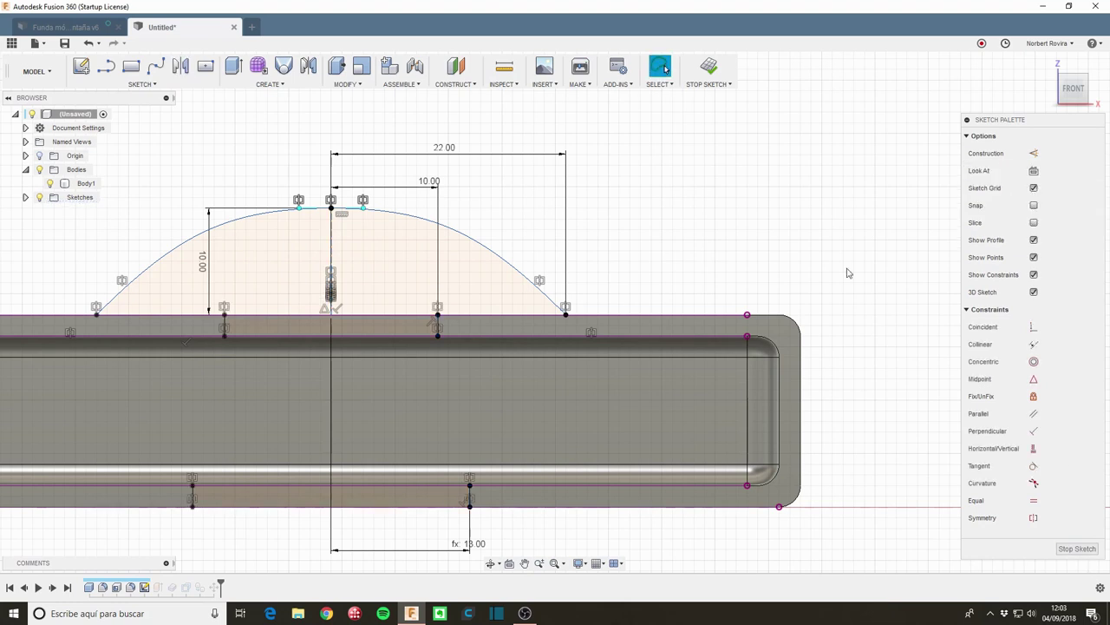
Step: Clear the stray strip profile selection and finish the sketch
left_click(307, 326)
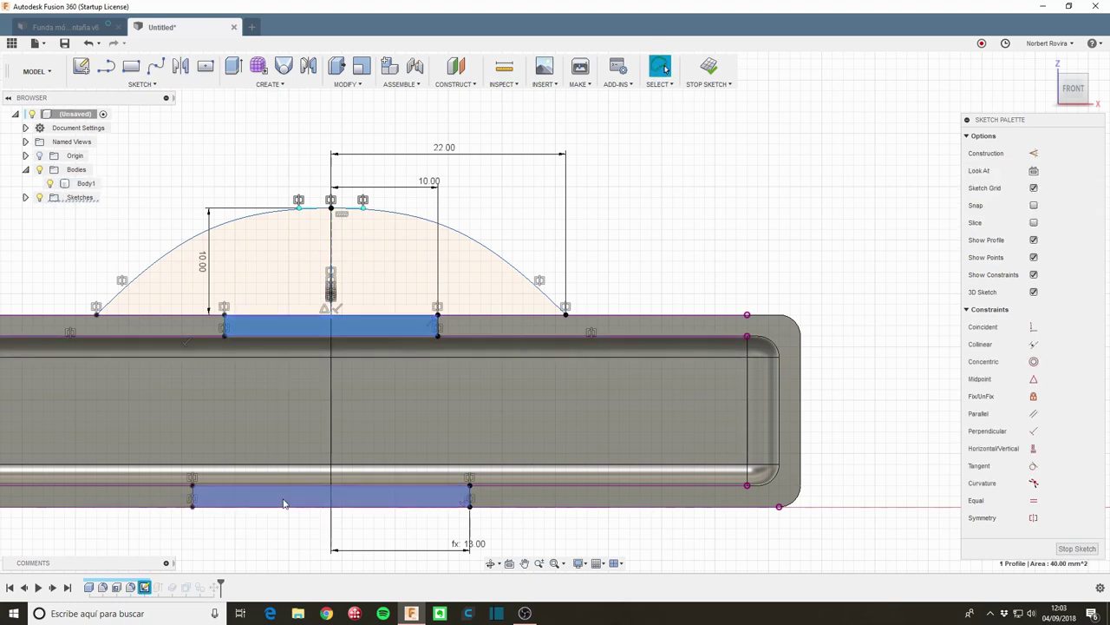
left_click(859, 293)
left_click(1097, 553)
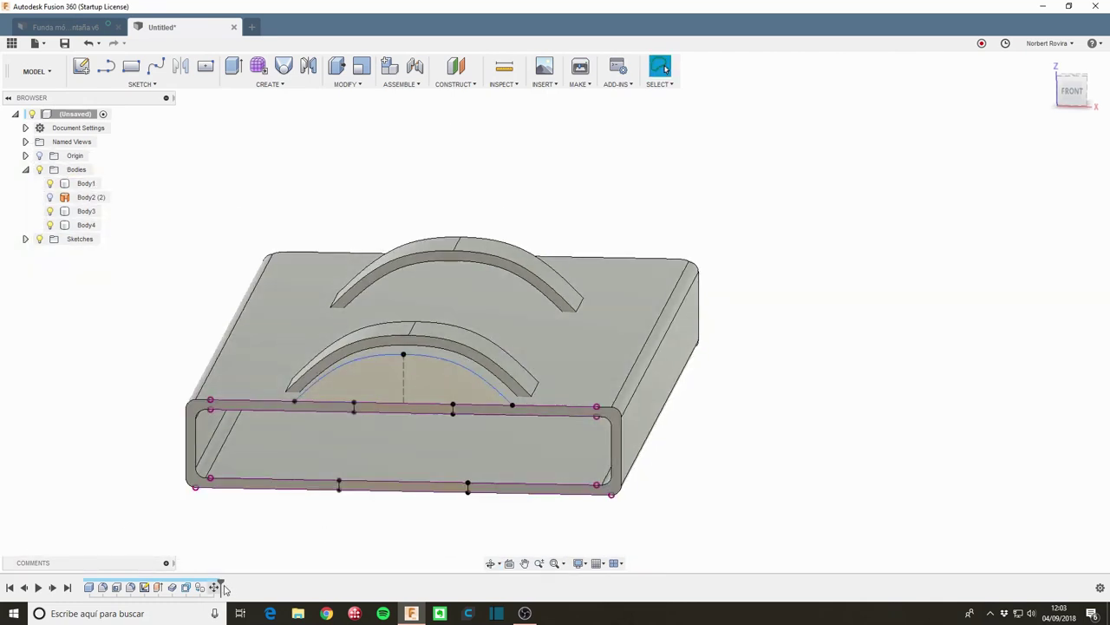
Step: Extrude the bottom strip profile 20 mm into a tab, keeping the Join operation
left_click(419, 431)
left_click(435, 426)
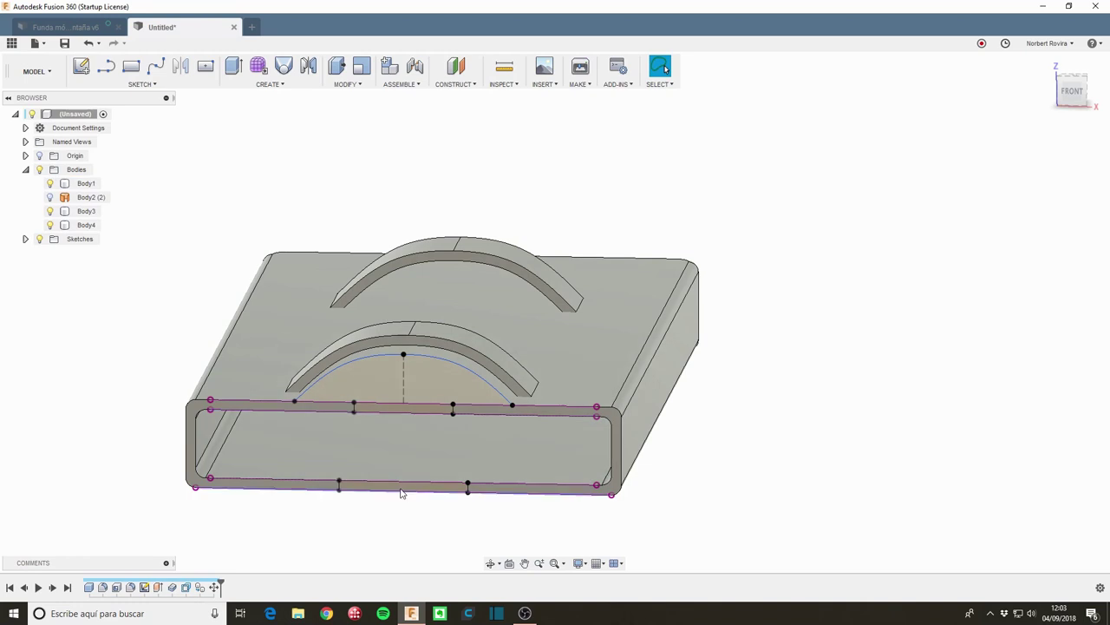
scroll(404, 490, "up", 2)
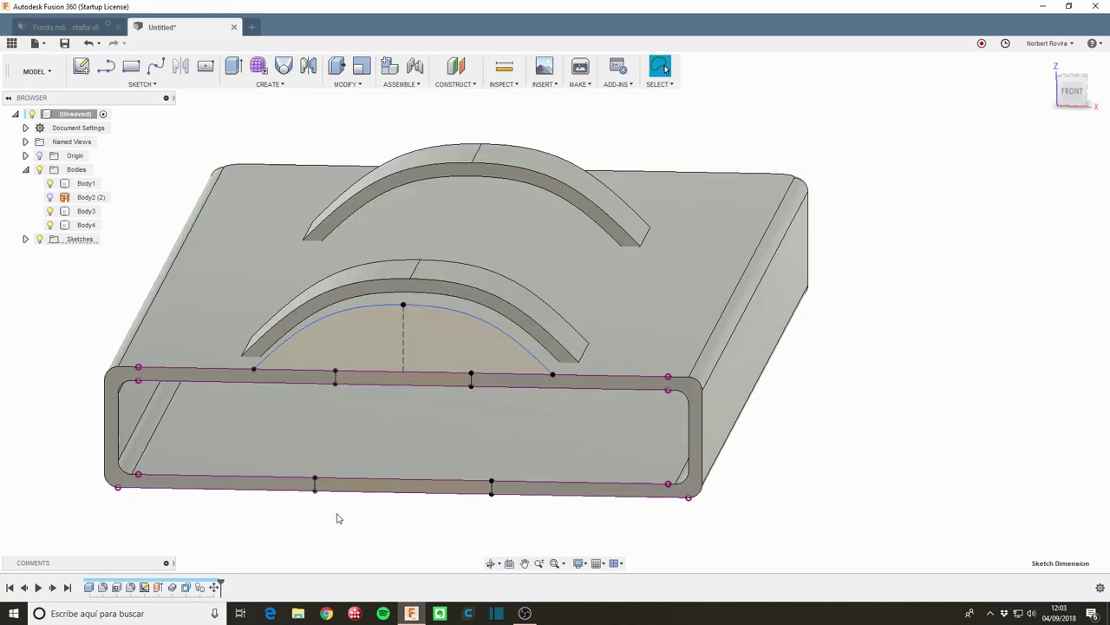
left_click(362, 487)
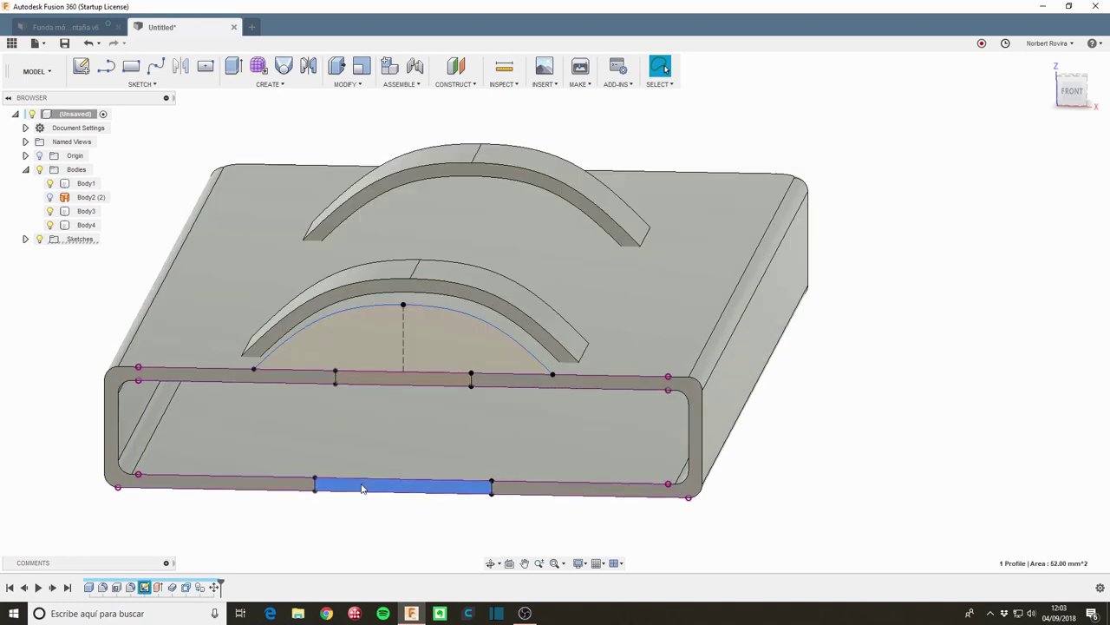
key("e")
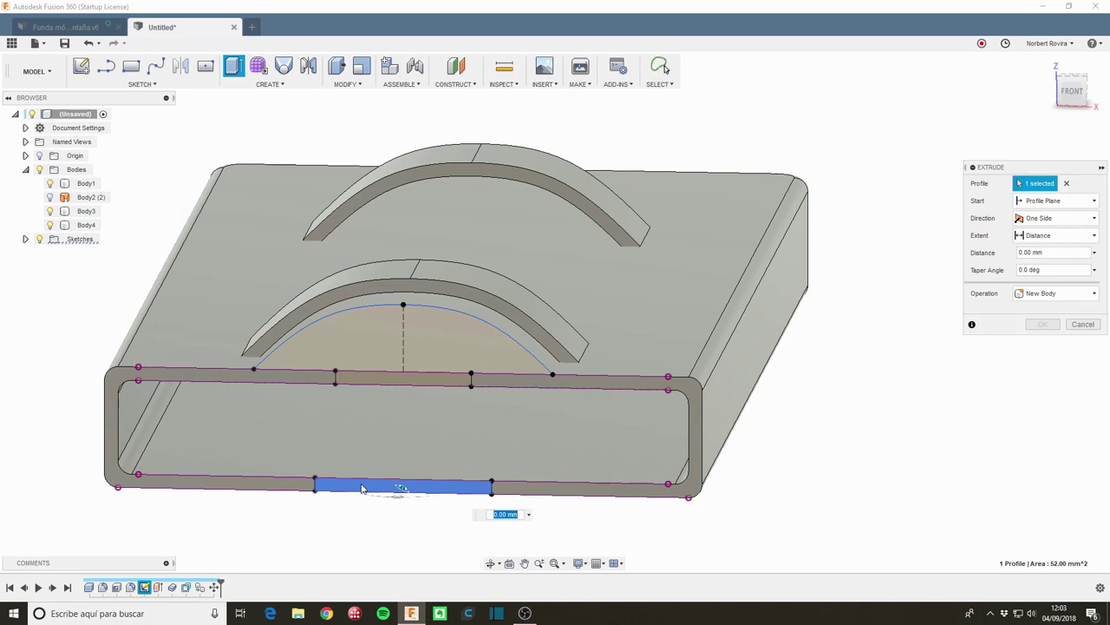
left_click(295, 87)
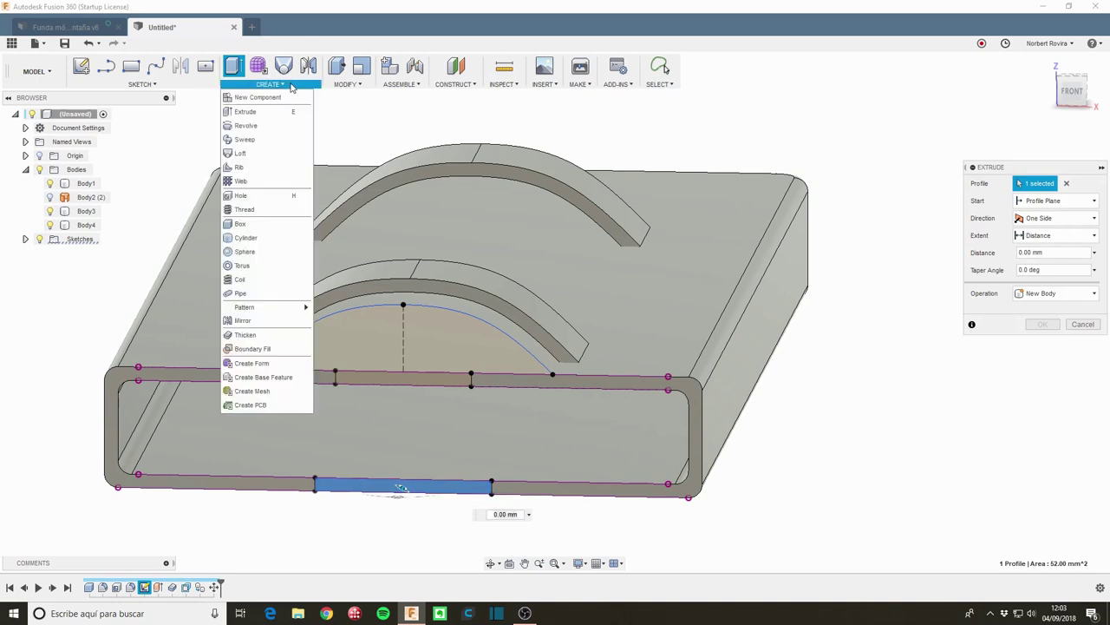
left_click(290, 87)
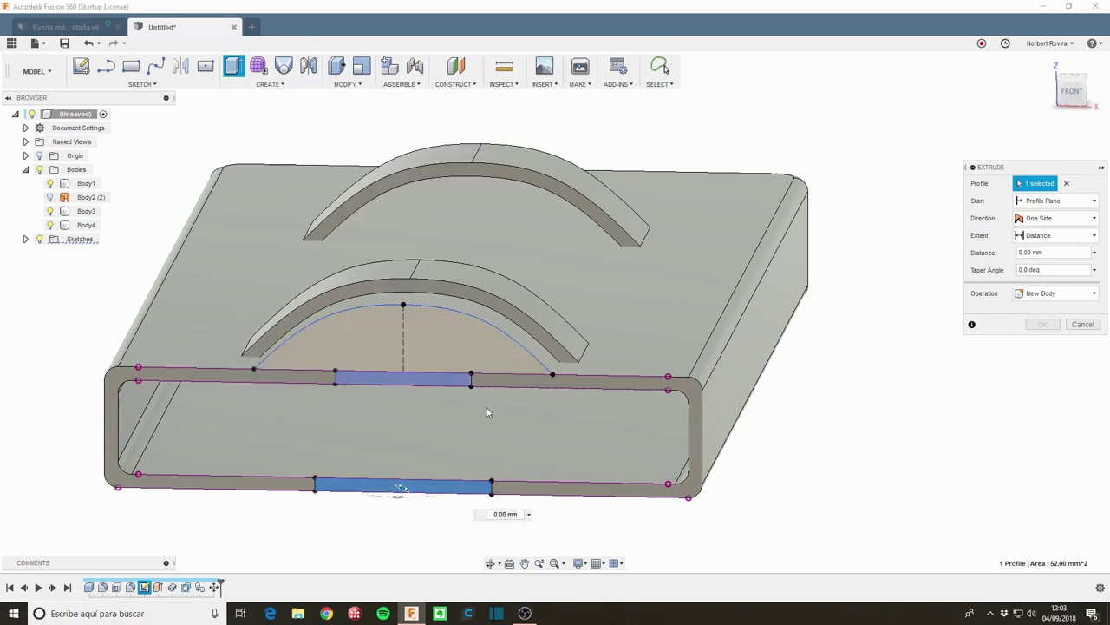
left_click_drag(410, 493, 391, 509)
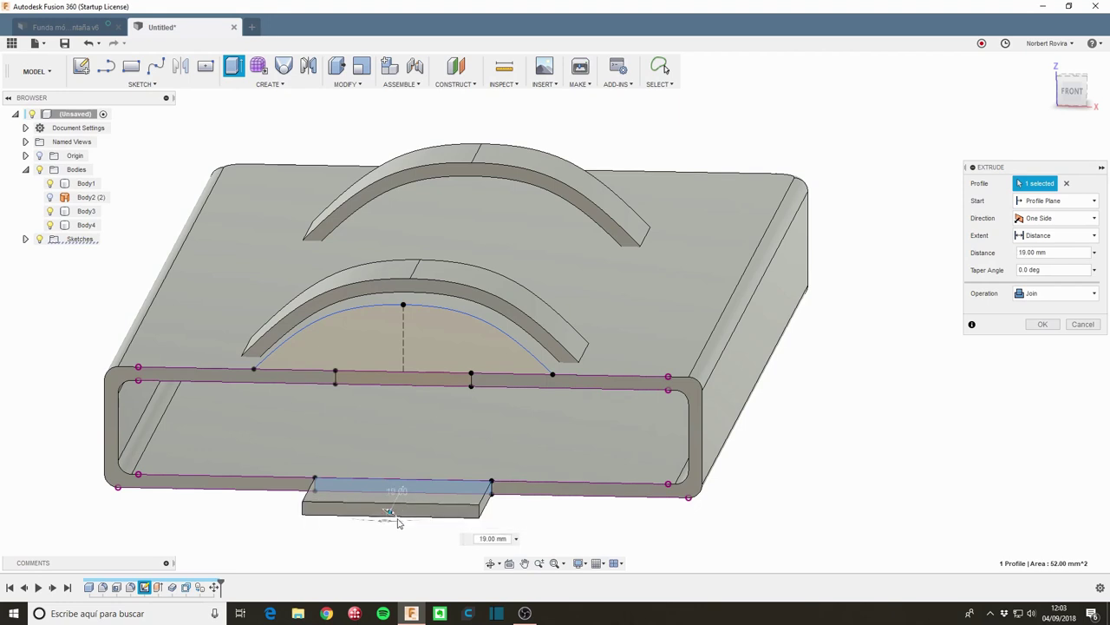
left_click_drag(390, 509, 390, 514)
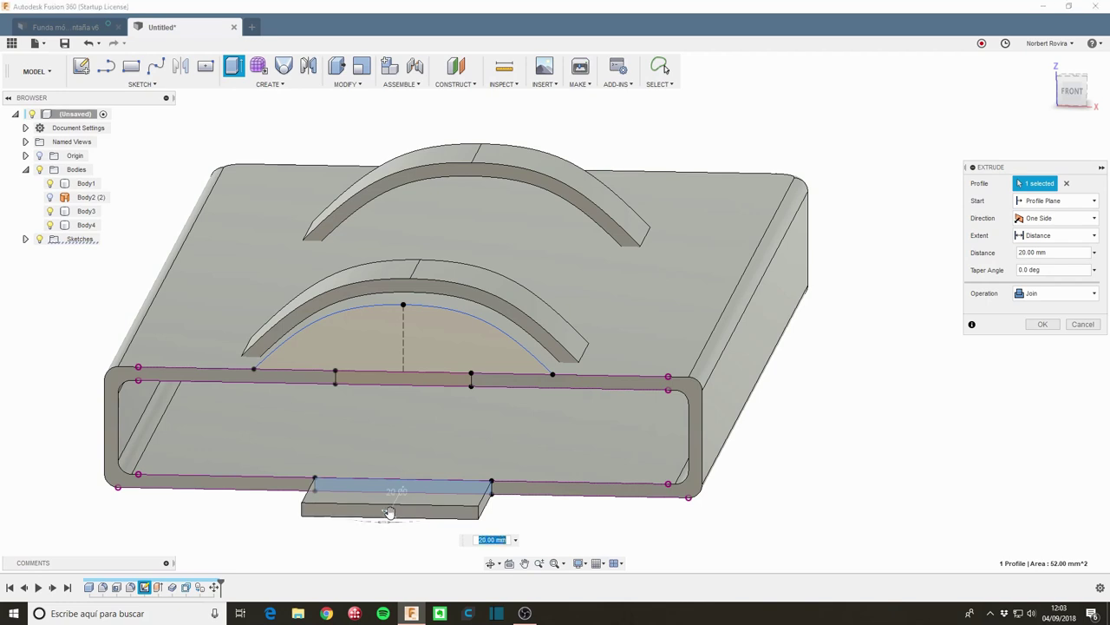
left_click(1095, 293)
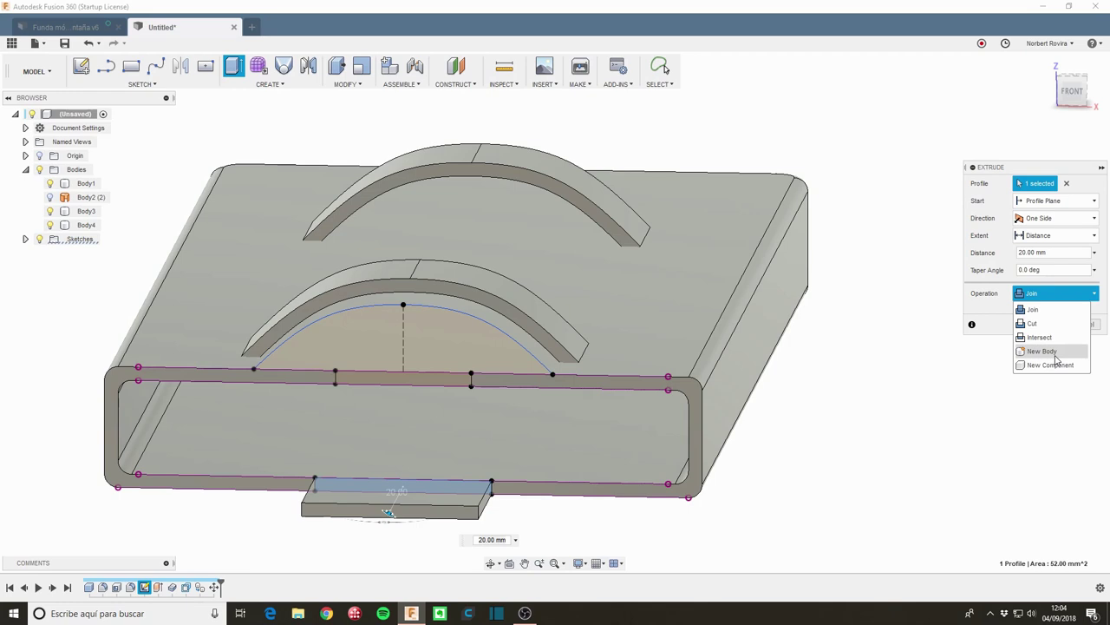
left_click(1054, 295)
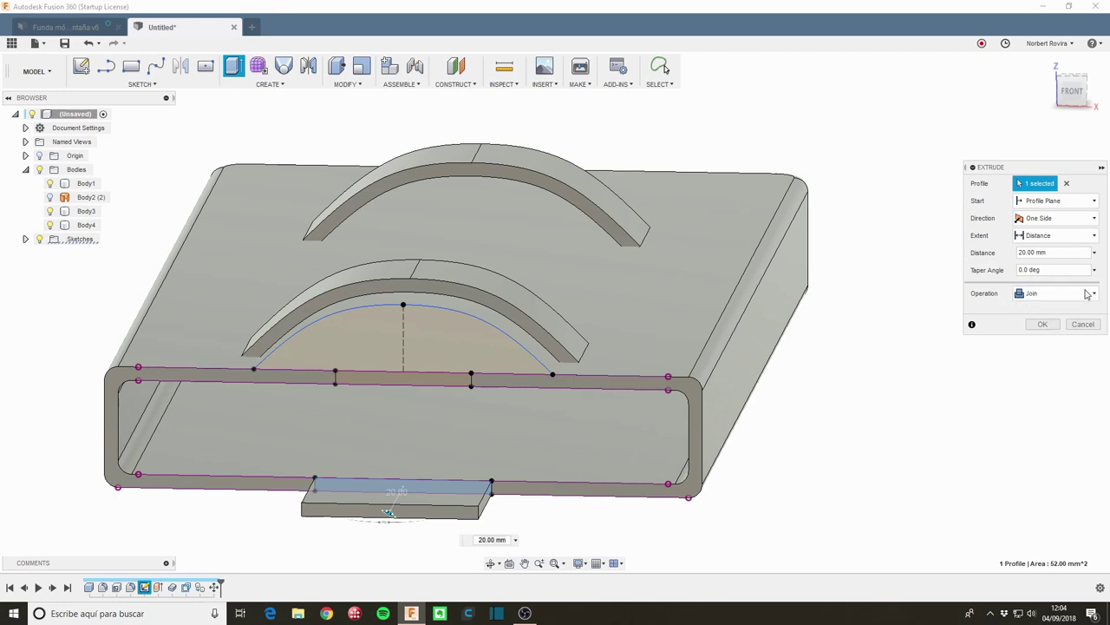
Step: Commit the tab, compare with the Funda móvil reference, then start a new sketch in Untitled
left_click(1043, 326)
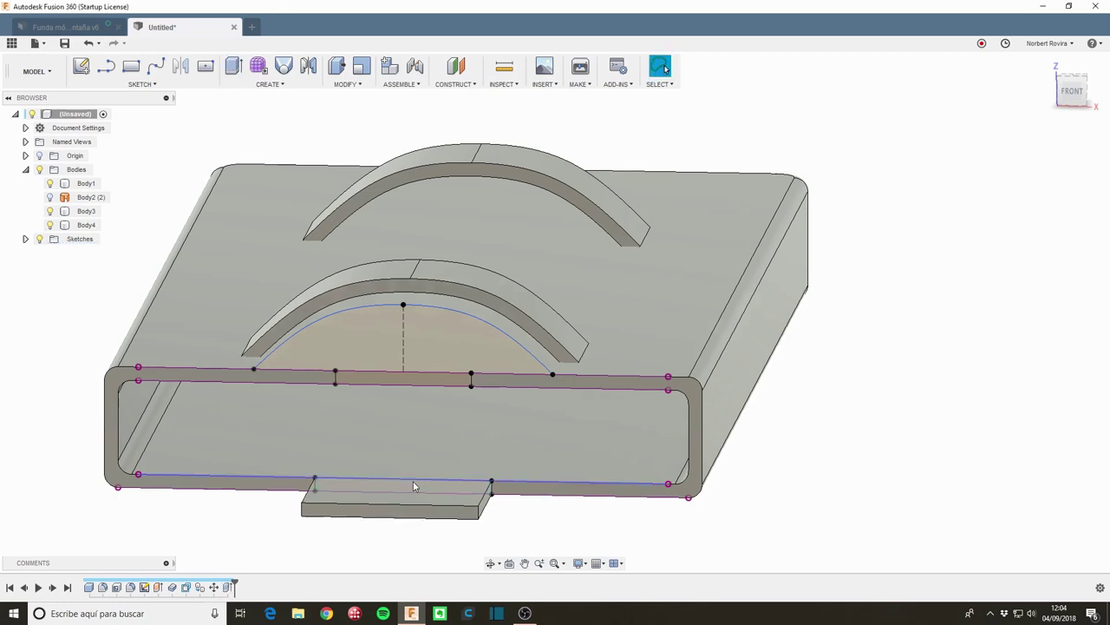
middle_click_drag(679, 377, 563, 272)
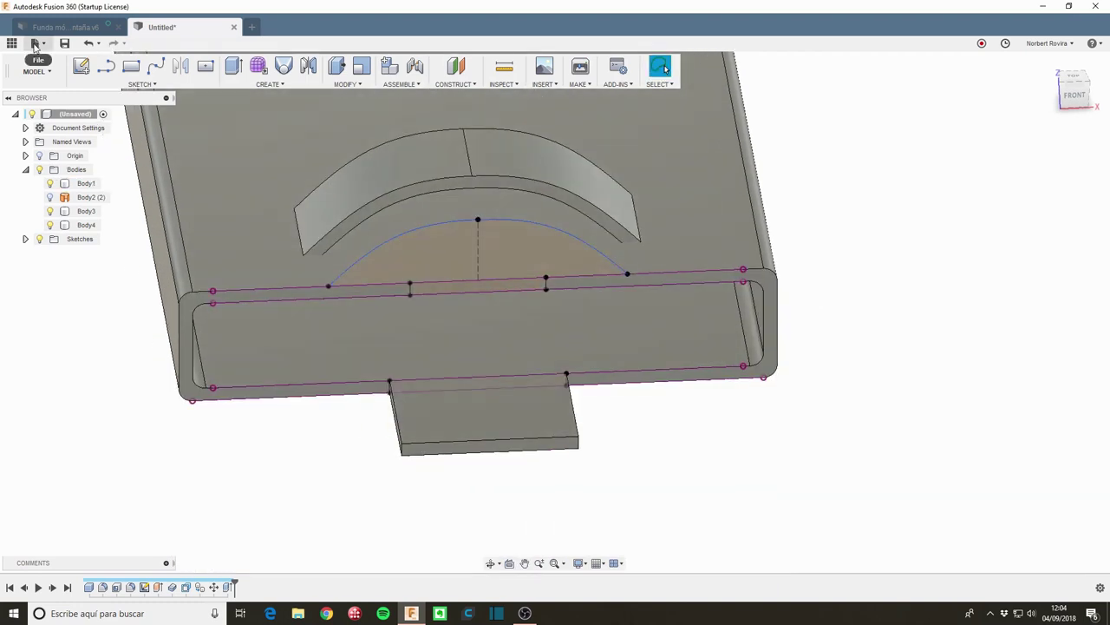
left_click(61, 27)
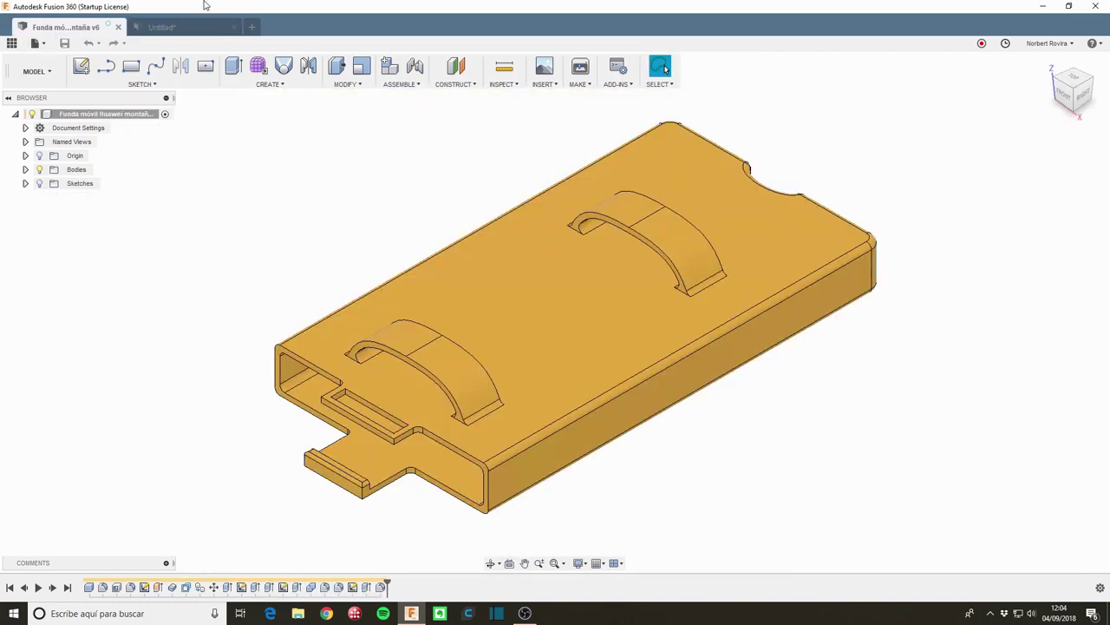
left_click(185, 25)
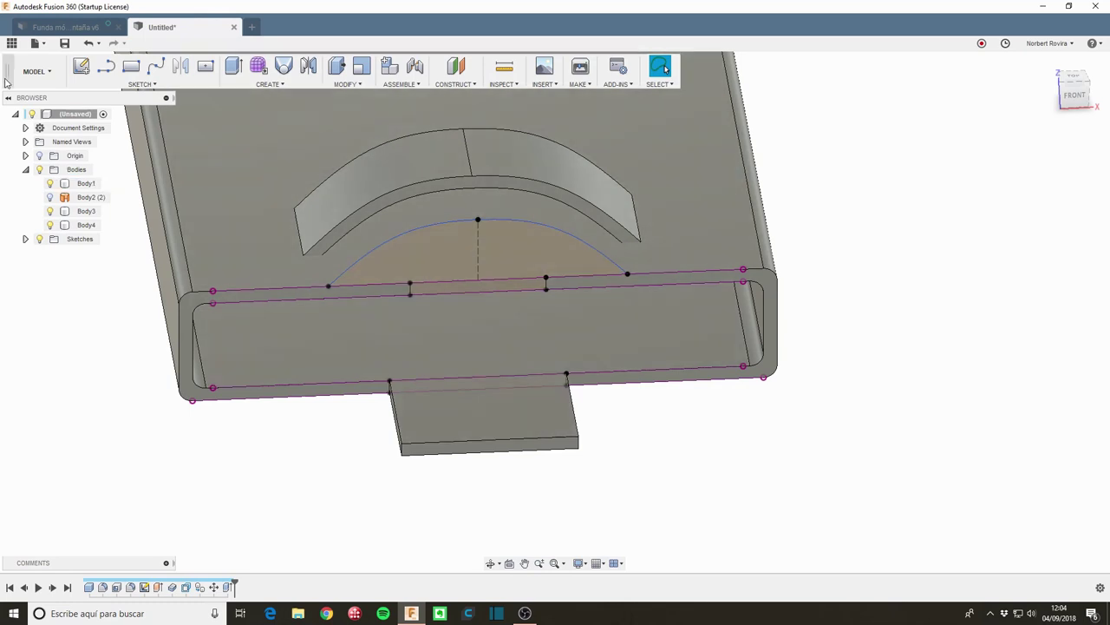
left_click(80, 68)
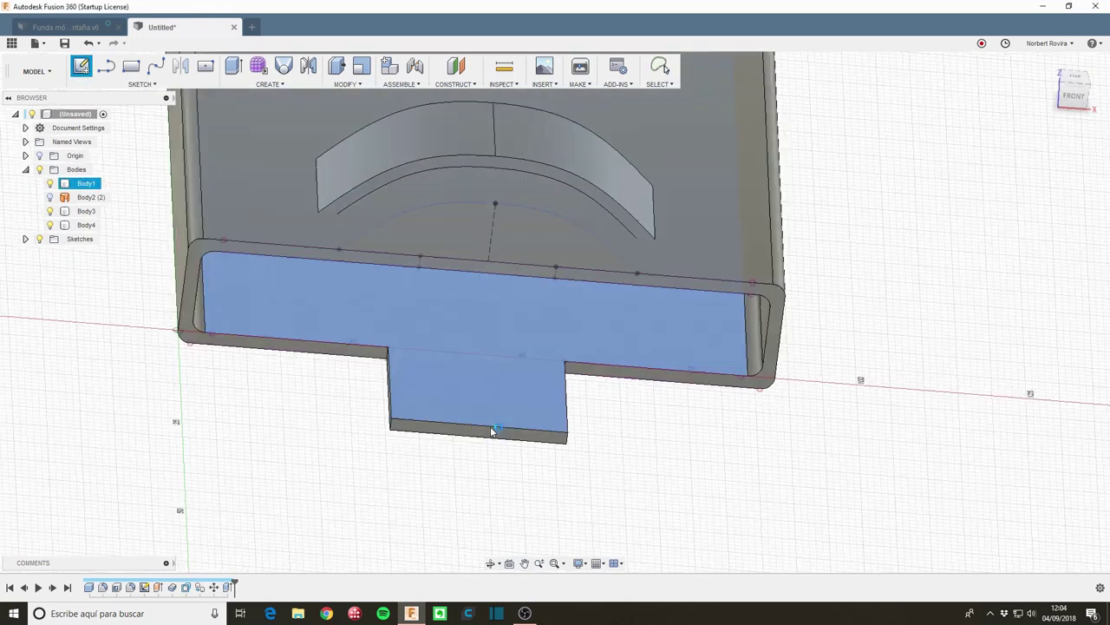
Step: Sketch on the tab face and draw a line across the tab's width near its outer end
left_click(491, 431)
middle_click_drag(672, 297, 610, 377)
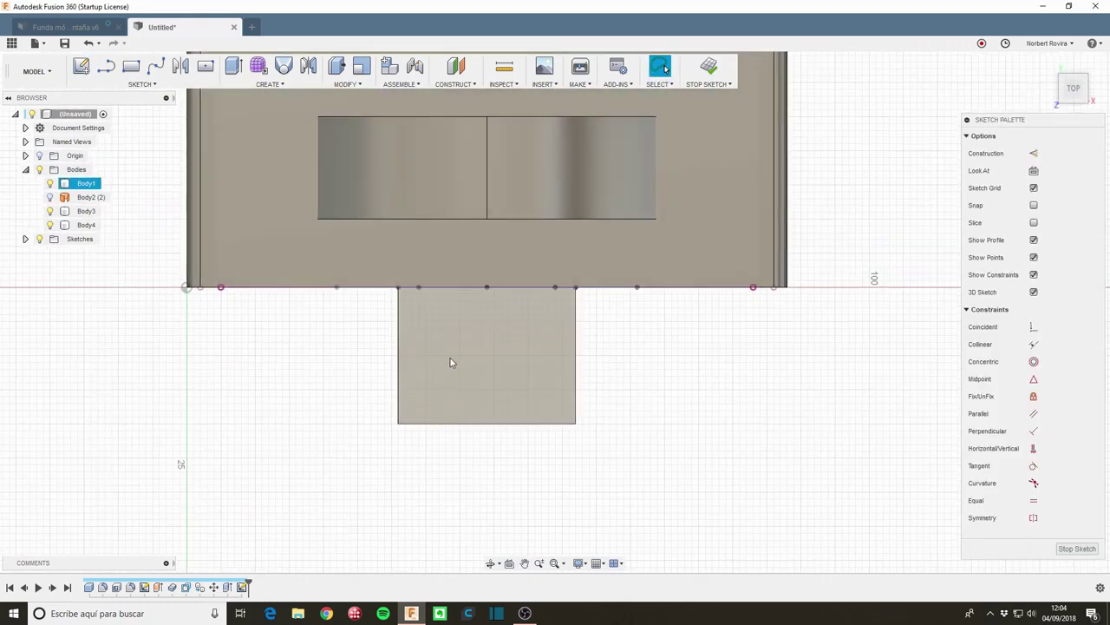
left_click(106, 69)
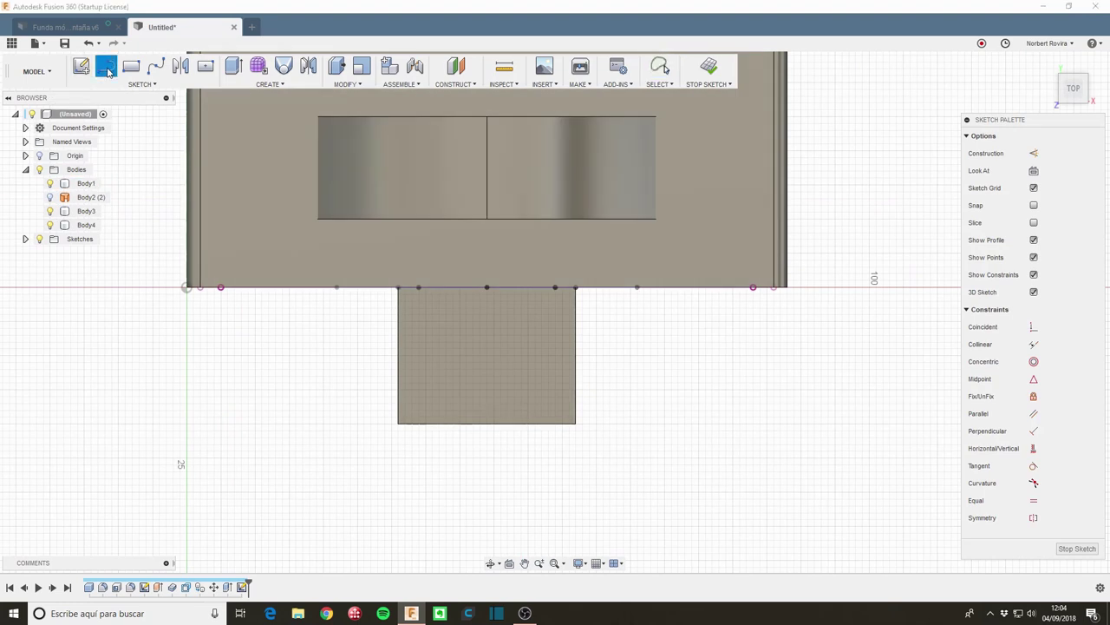
left_click(400, 415)
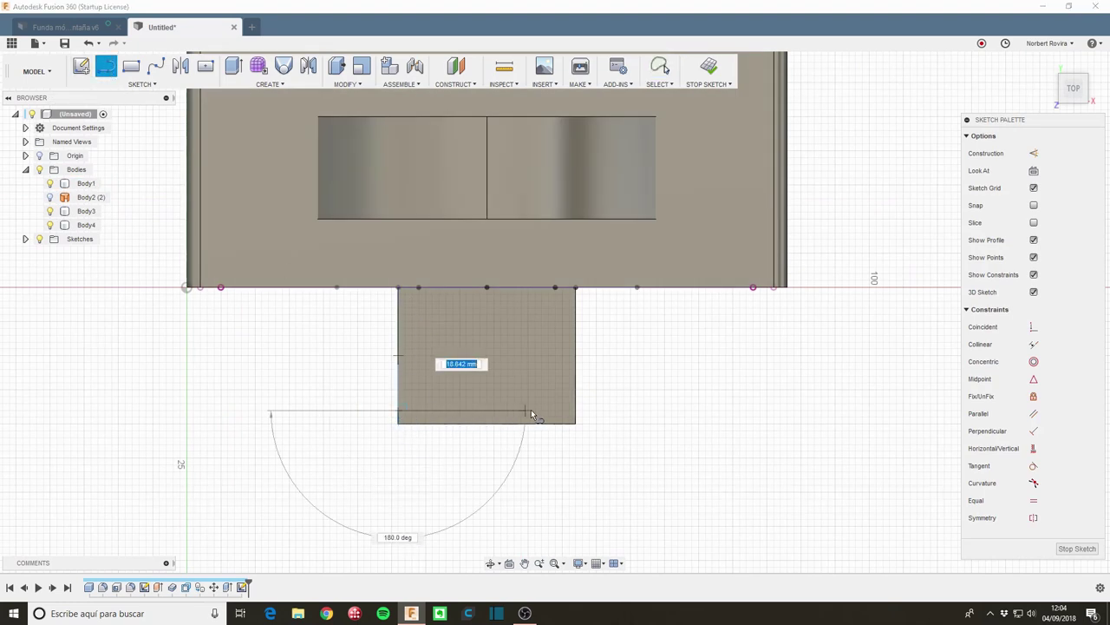
double_click(576, 411)
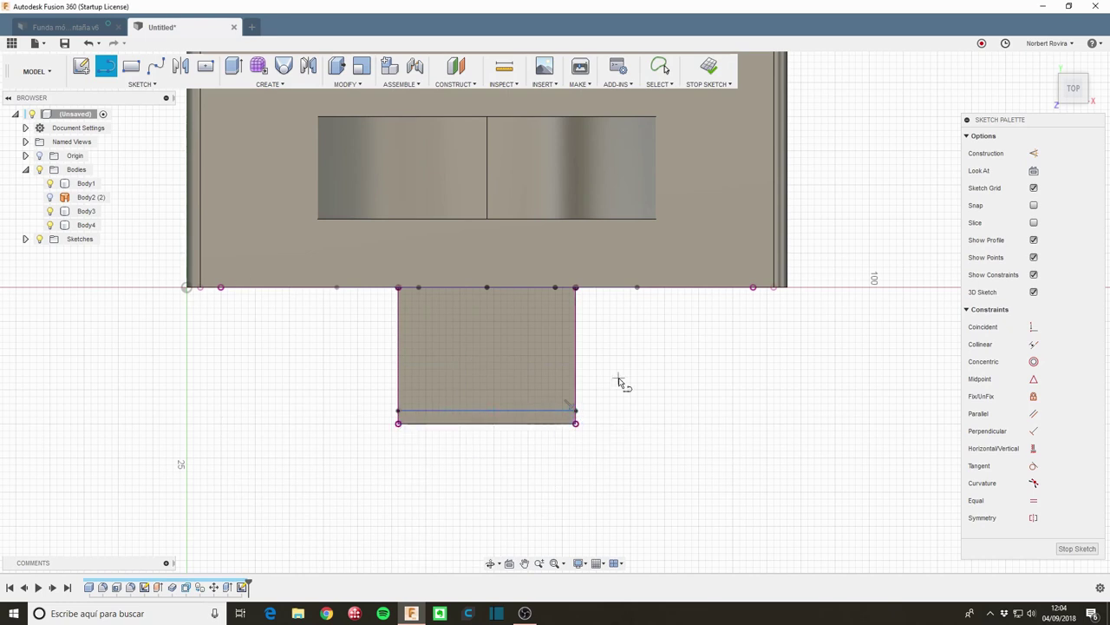
key("Escape")
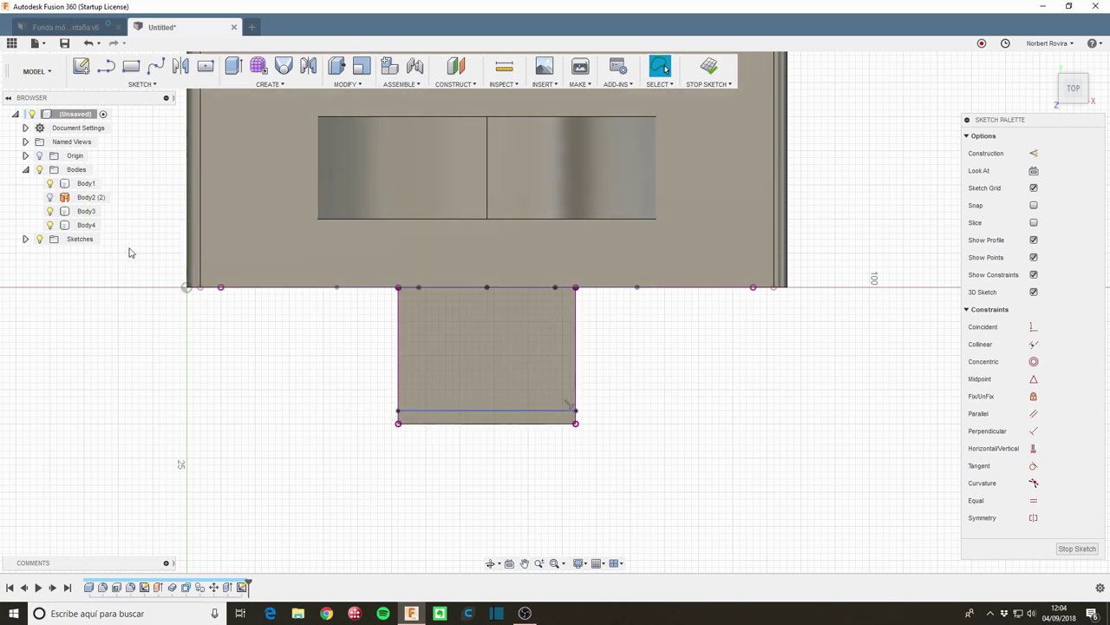
left_click(55, 225)
left_click(51, 214)
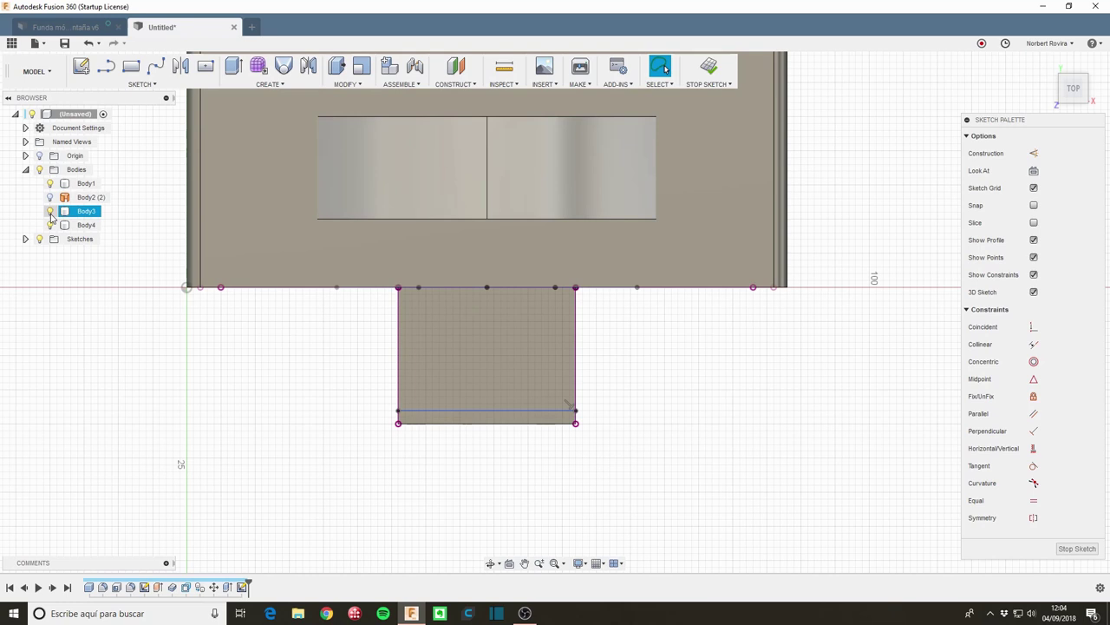
left_click(50, 184)
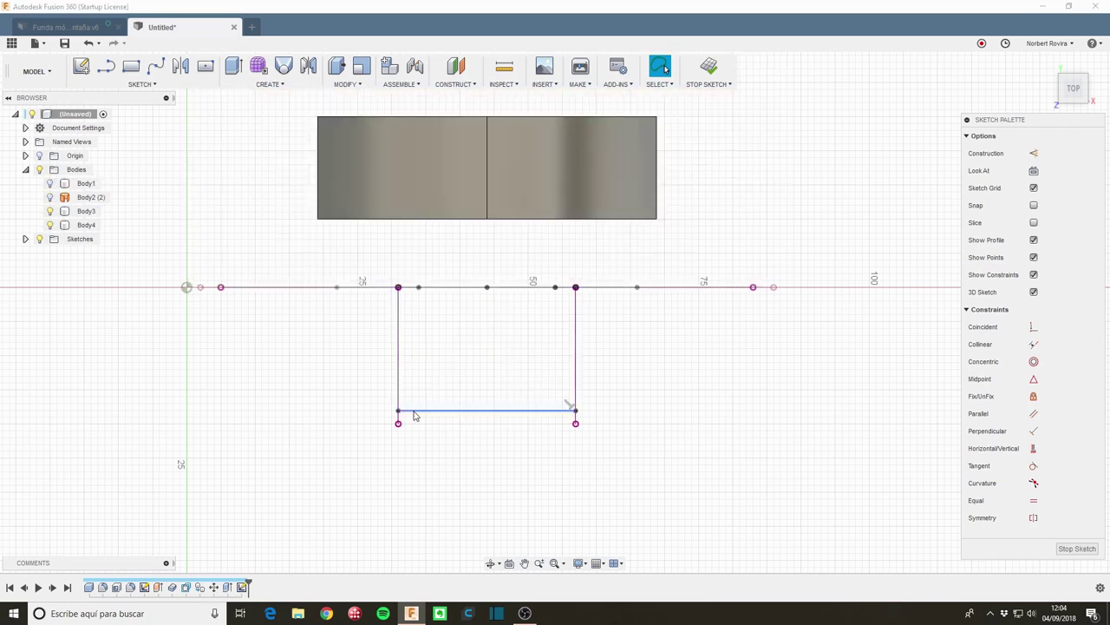
left_click(50, 183)
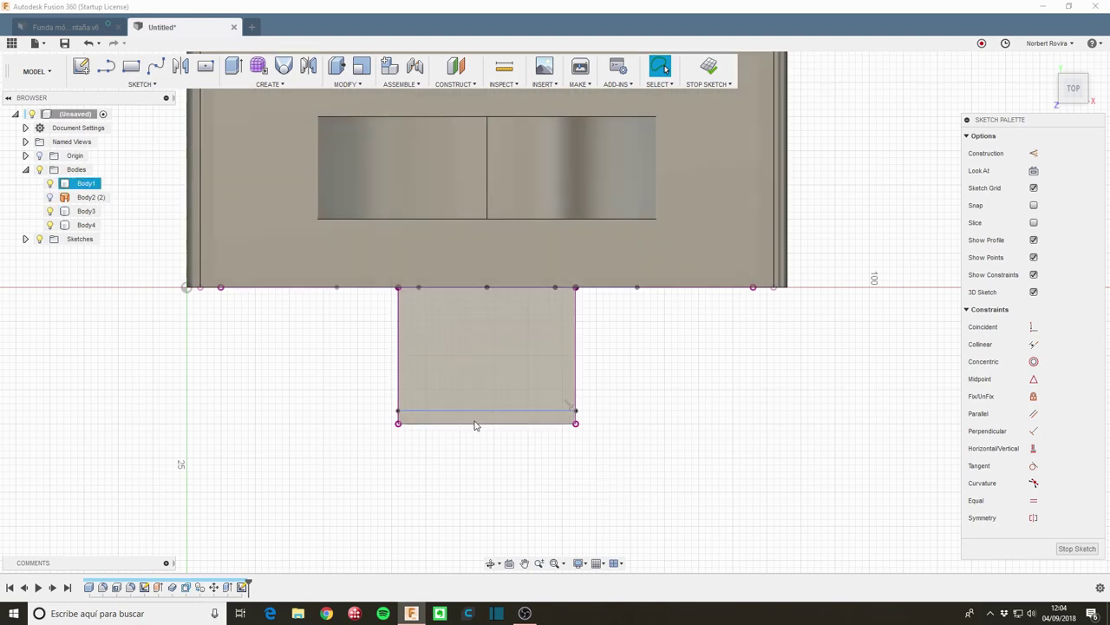
Step: Dimension the line 3 mm from the tab's end edge and finish the sketch
key("d")
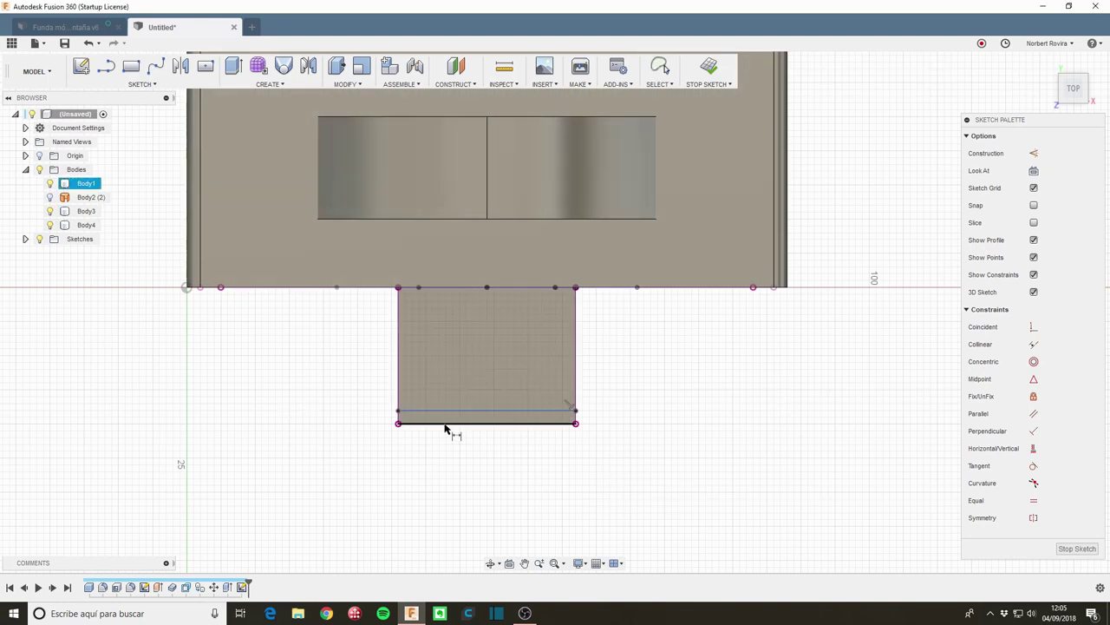
left_click(447, 423)
left_click(446, 411)
left_click(338, 415)
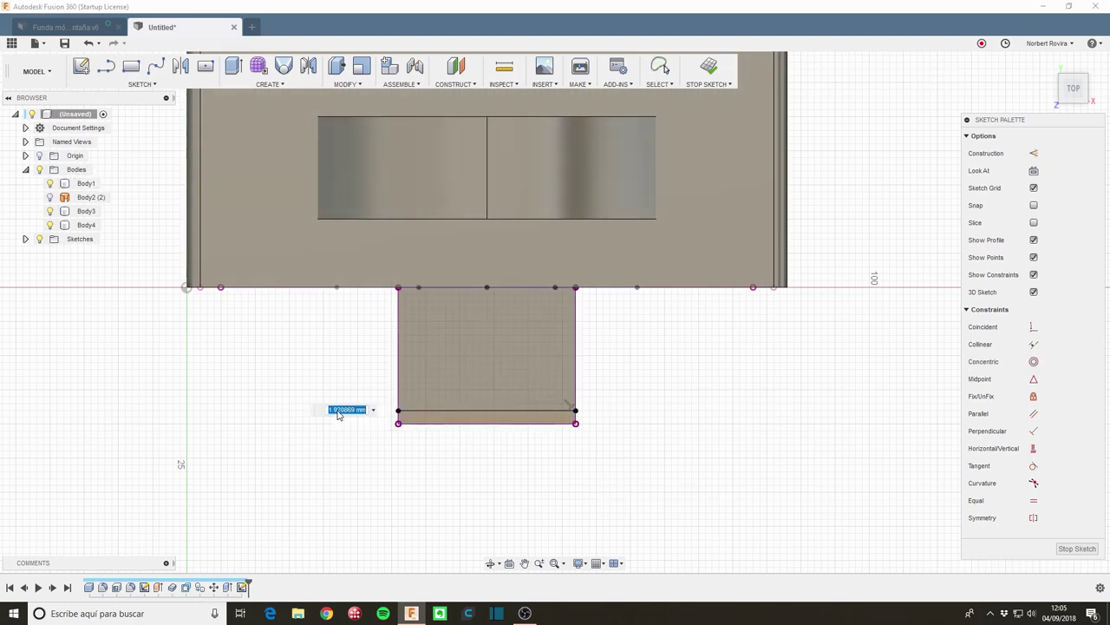
type("3")
key("Return")
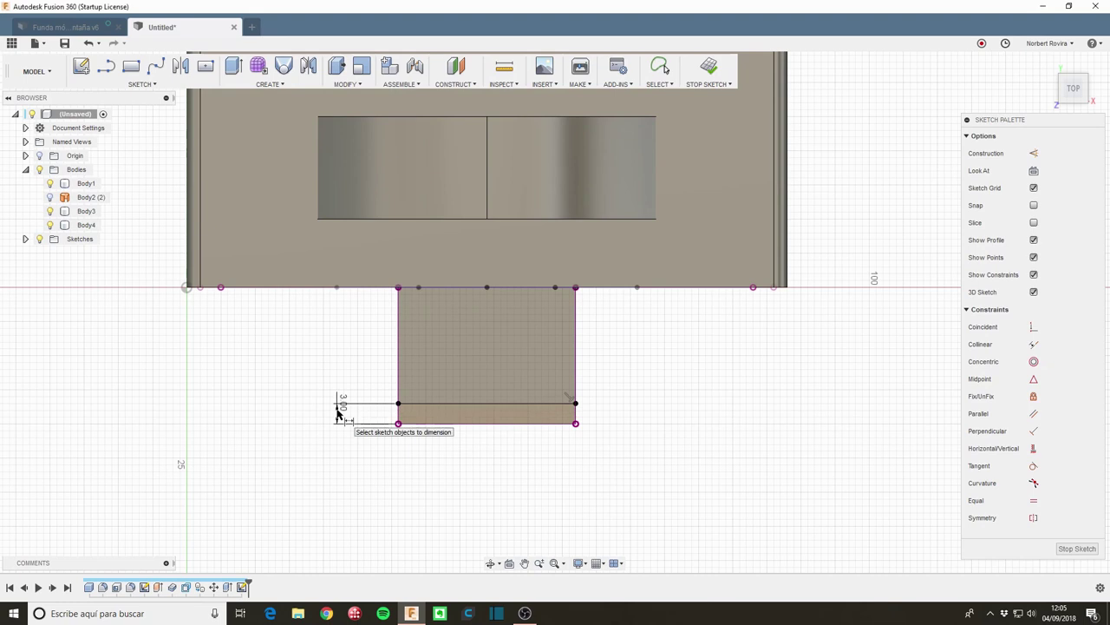
key("Escape")
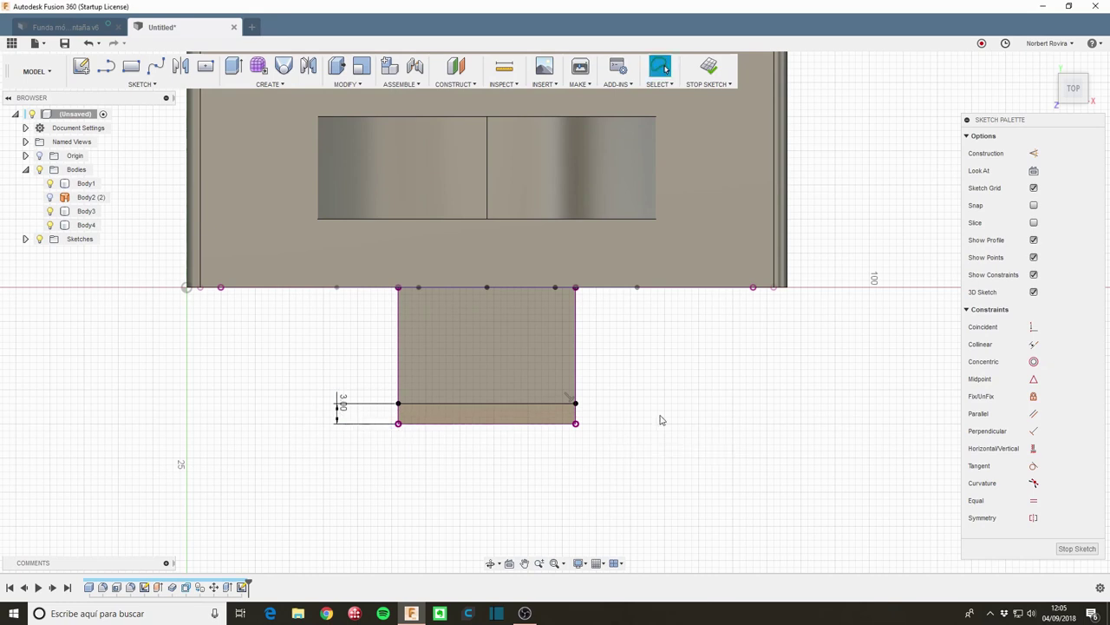
left_click(1077, 548)
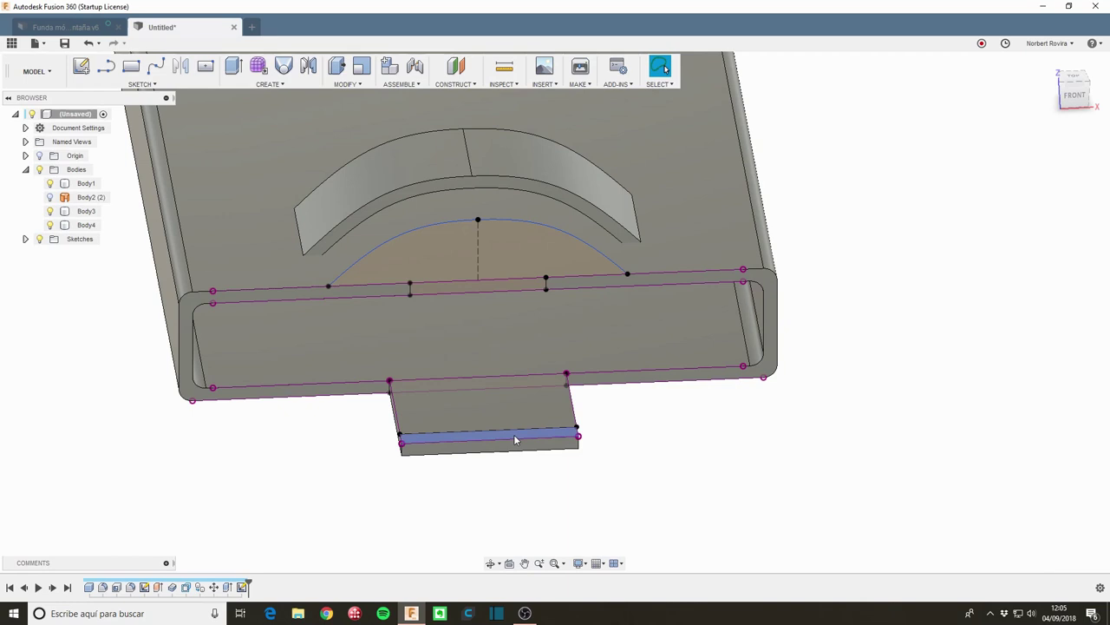
Step: Extrude the 3 mm strip at the tab's end by 3 mm, joined to the case
left_click(514, 440)
key("e")
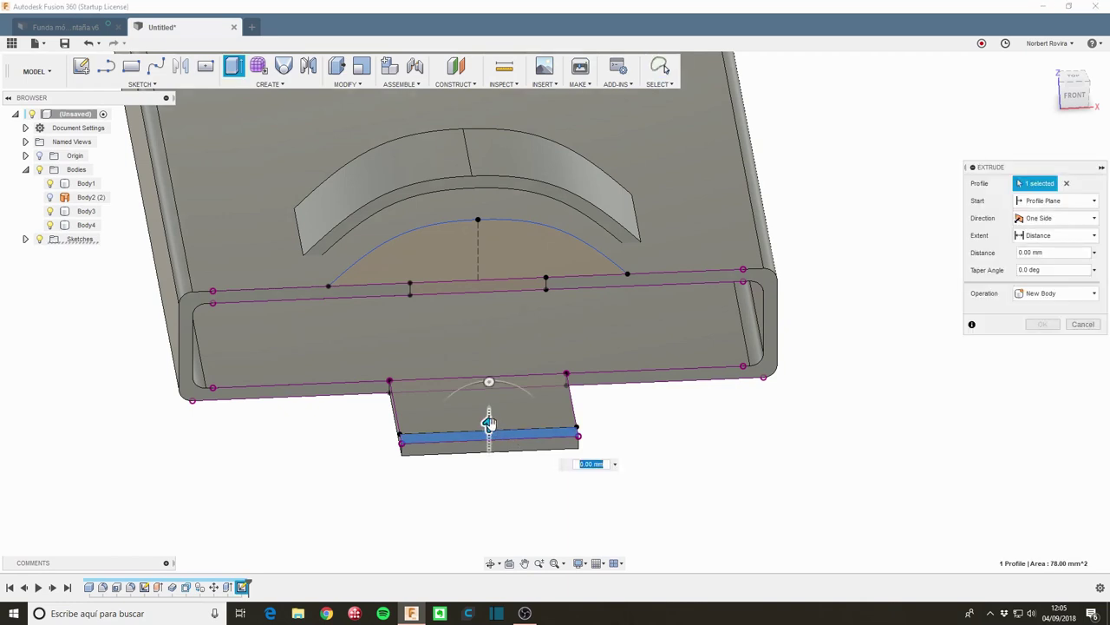
left_click_drag(488, 423, 489, 411)
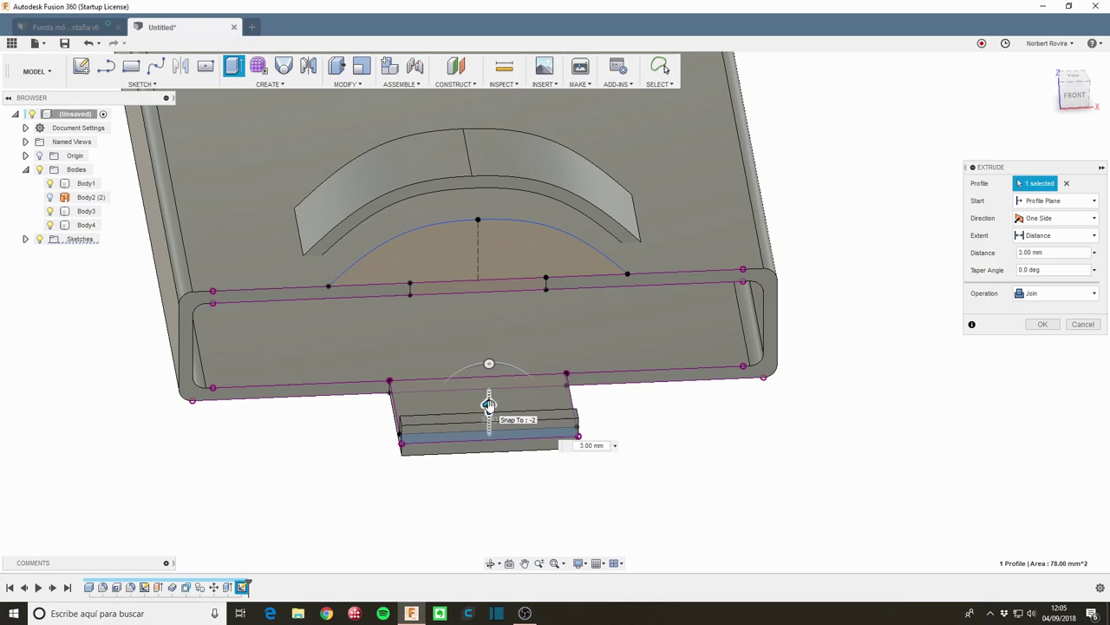
left_click_drag(488, 411, 488, 407)
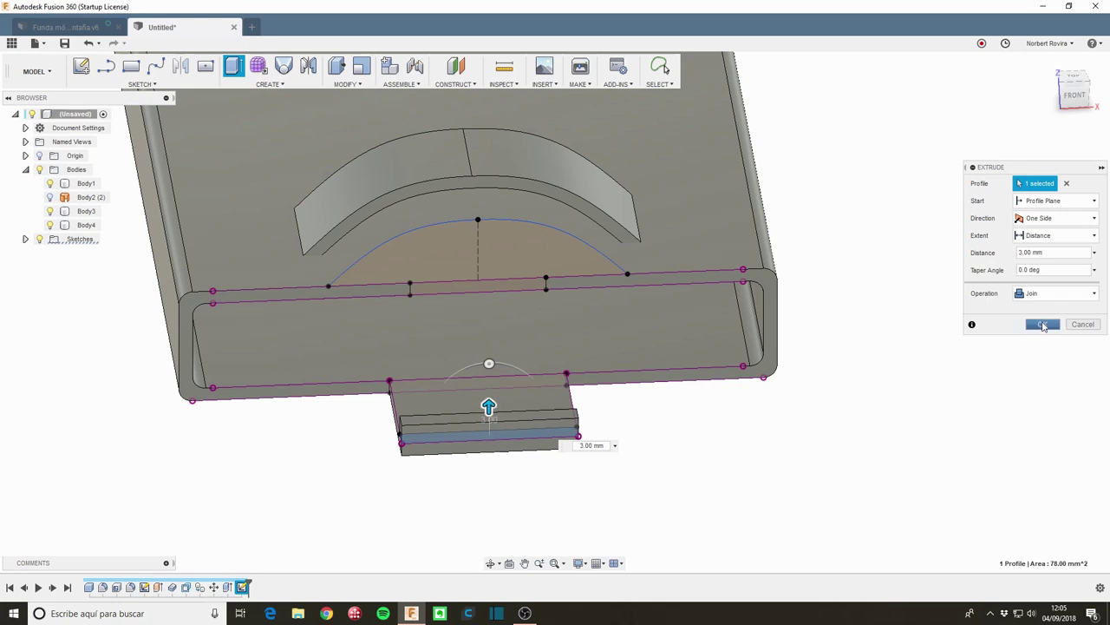
left_click(1044, 325)
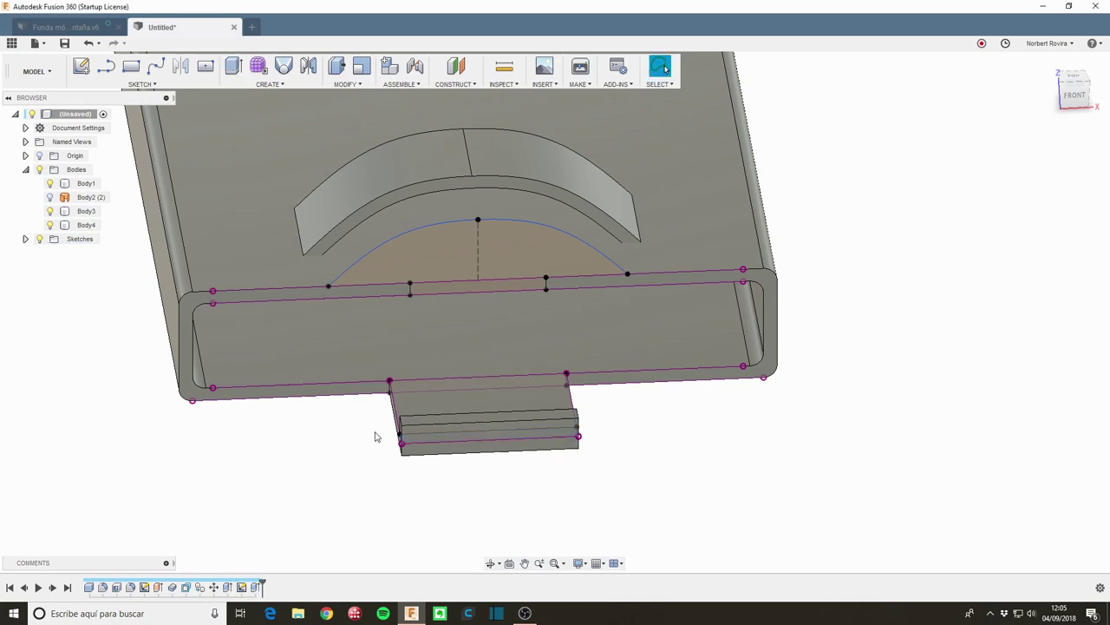
Step: Orbit and zoom around the case to inspect the new raised strip
mouse_move(379, 437)
middle_mouse_down("shift")
mouse_move(523, 454)
mouse_move(571, 431)
mouse_move(582, 409)
mouse_move(574, 392)
middle_mouse_up("shift")
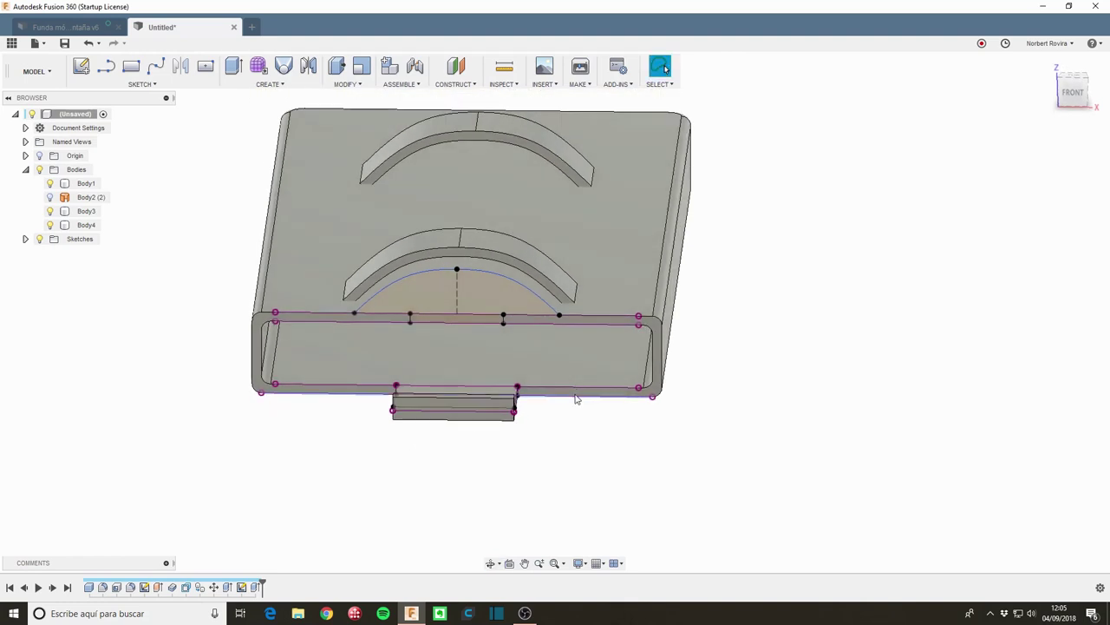
left_click(355, 406)
scroll(424, 377, "up", 2)
scroll(428, 377, "up", 3)
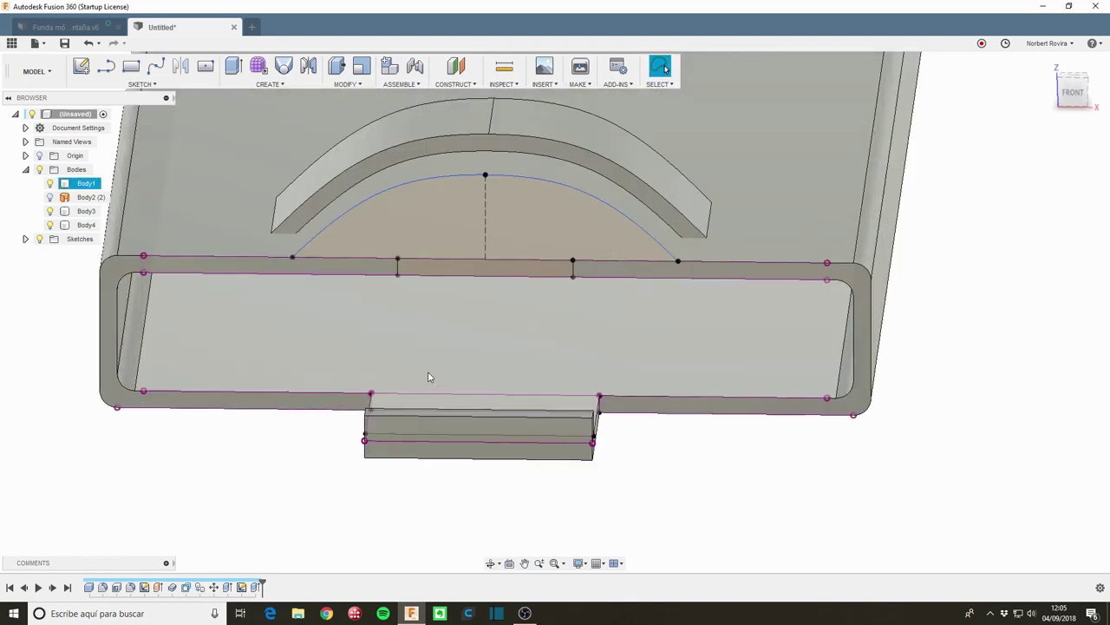
scroll(427, 377, "down", 2)
scroll(427, 377, "down", 1)
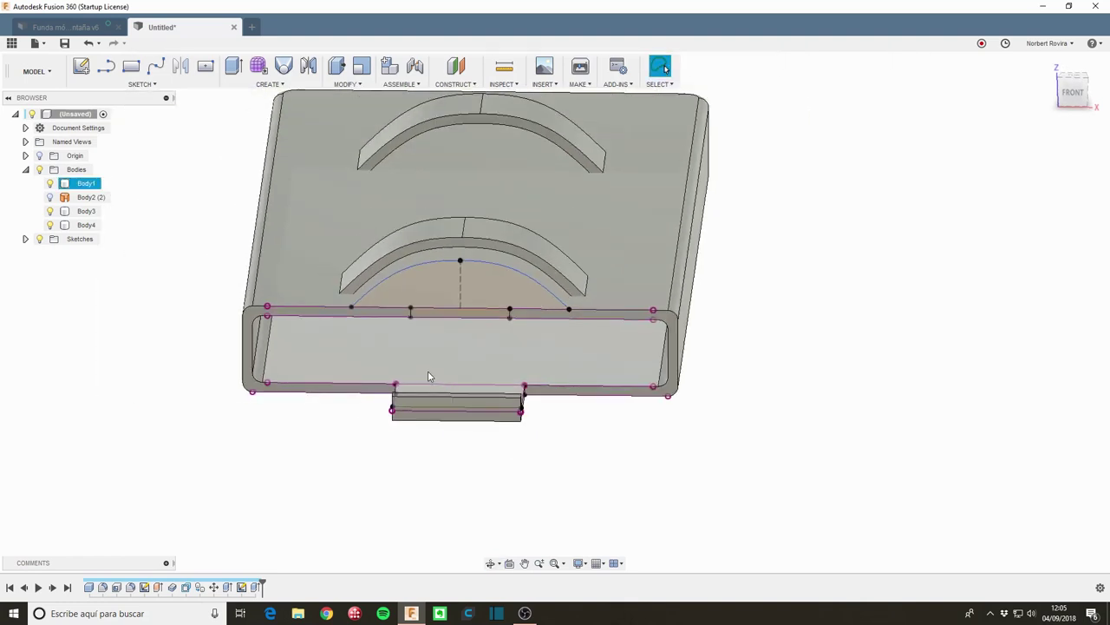
scroll(428, 377, "up", 2)
scroll(427, 377, "up", 2)
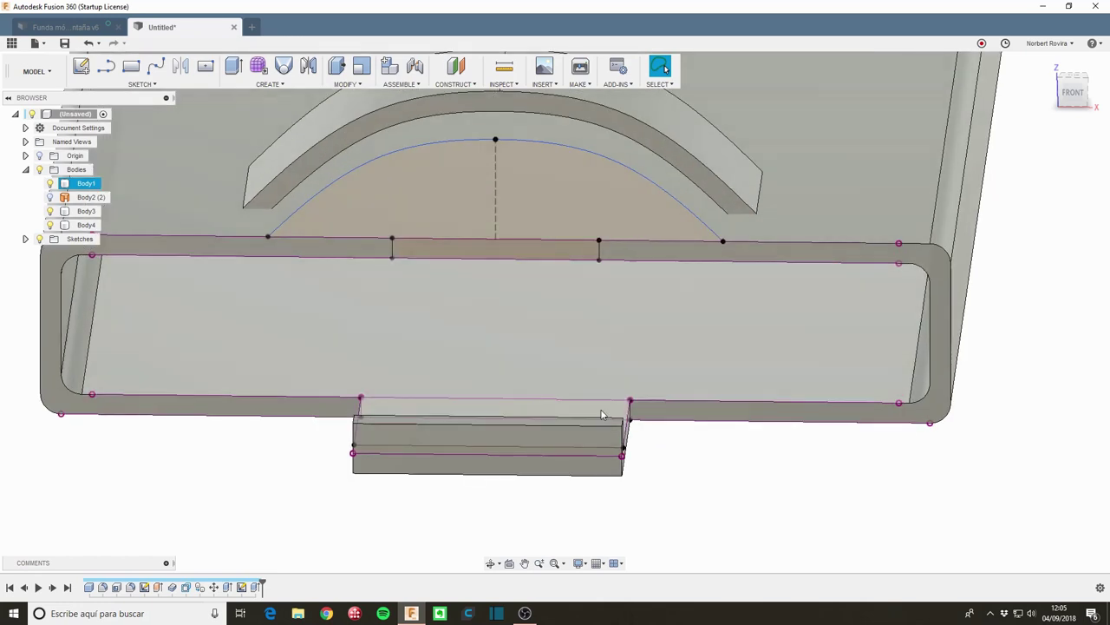
key("Escape")
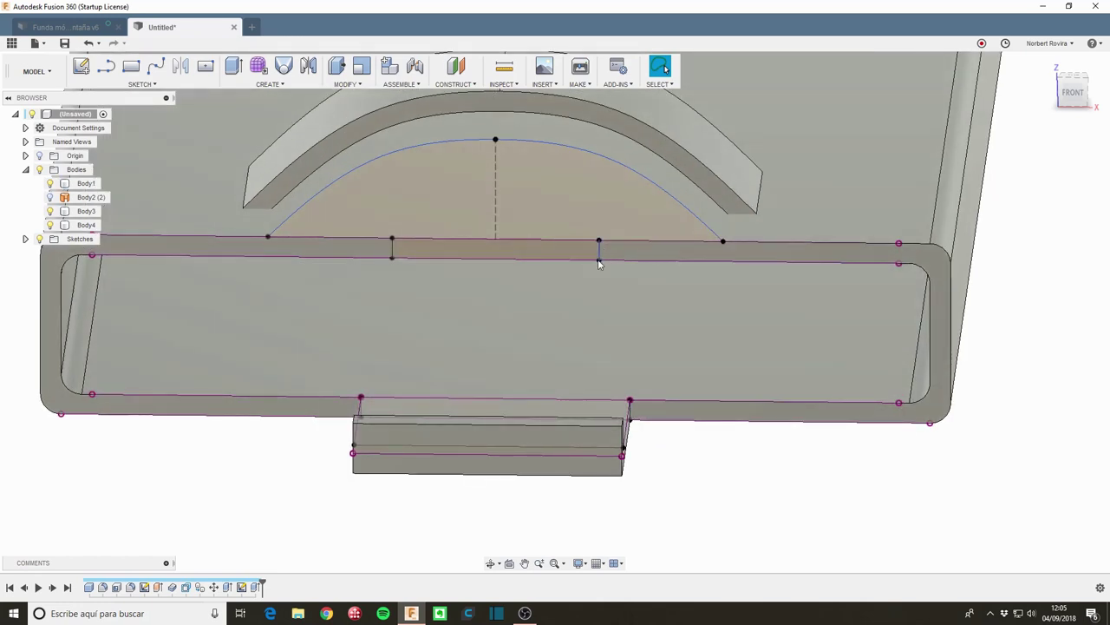
left_click(617, 420)
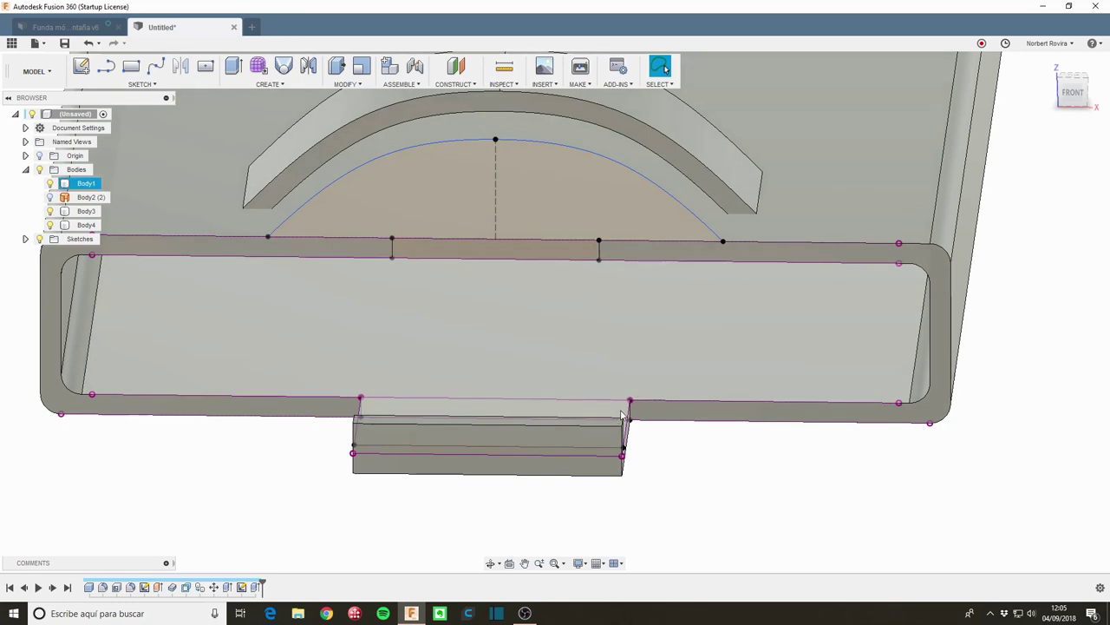
key("Escape")
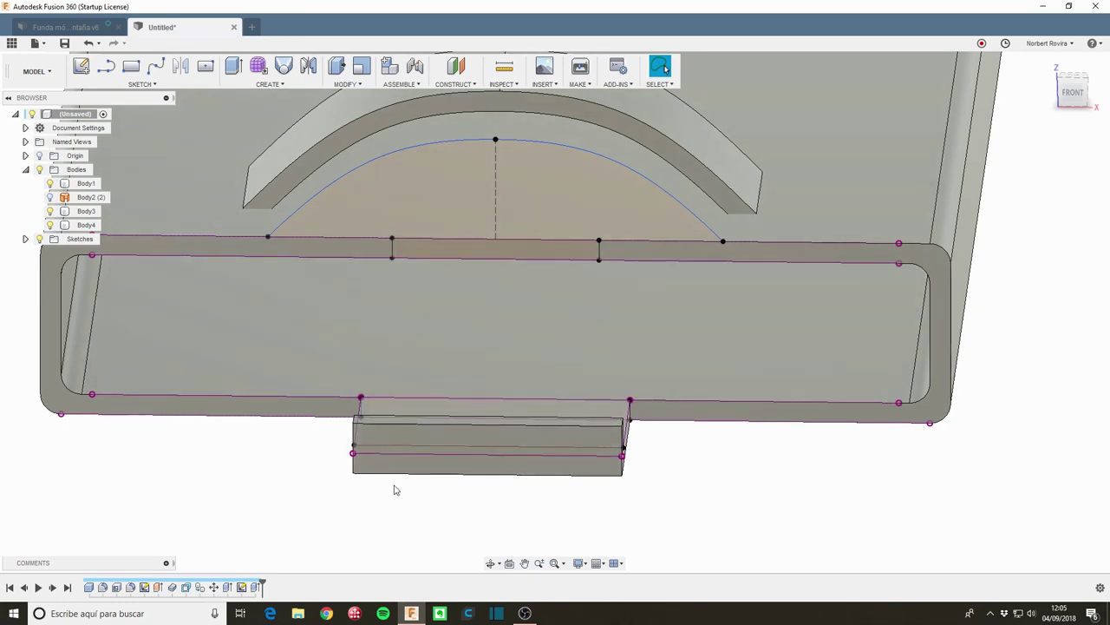
Step: Edit Sketch2 so the lower half-width is 10 mm and the upper one d12+3 (13 mm)
right_click(144, 586)
left_click(205, 473)
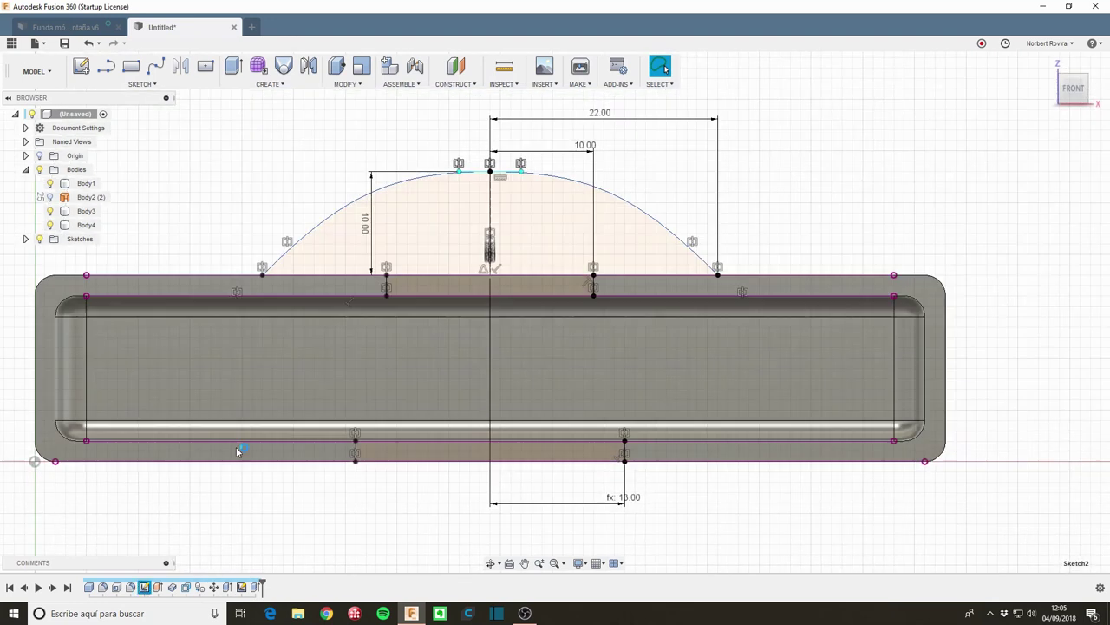
double_click(631, 497)
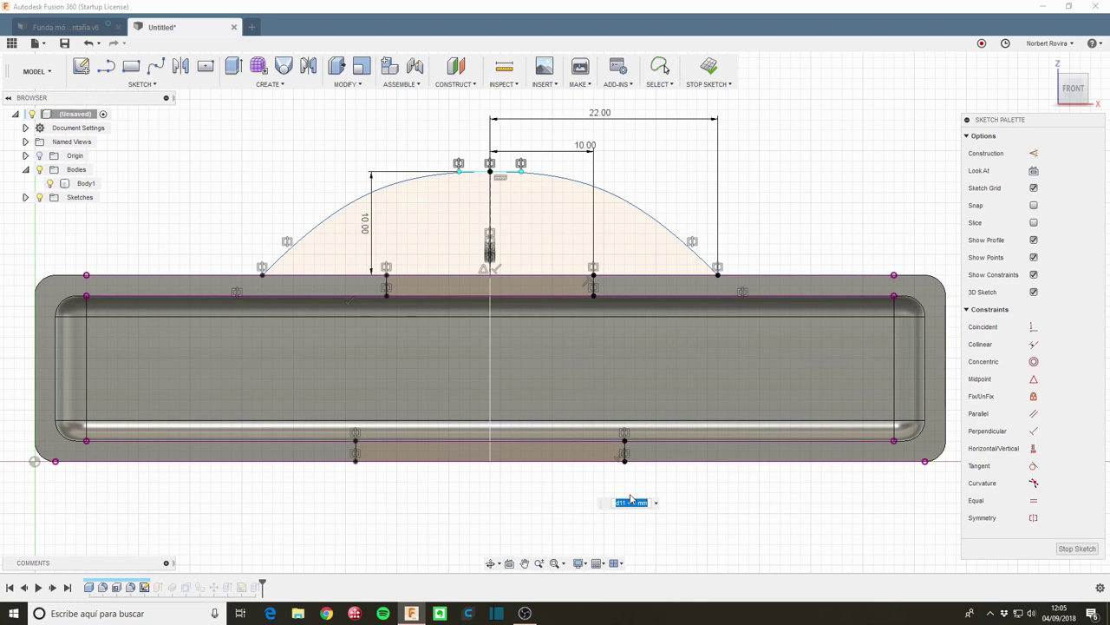
key("Return")
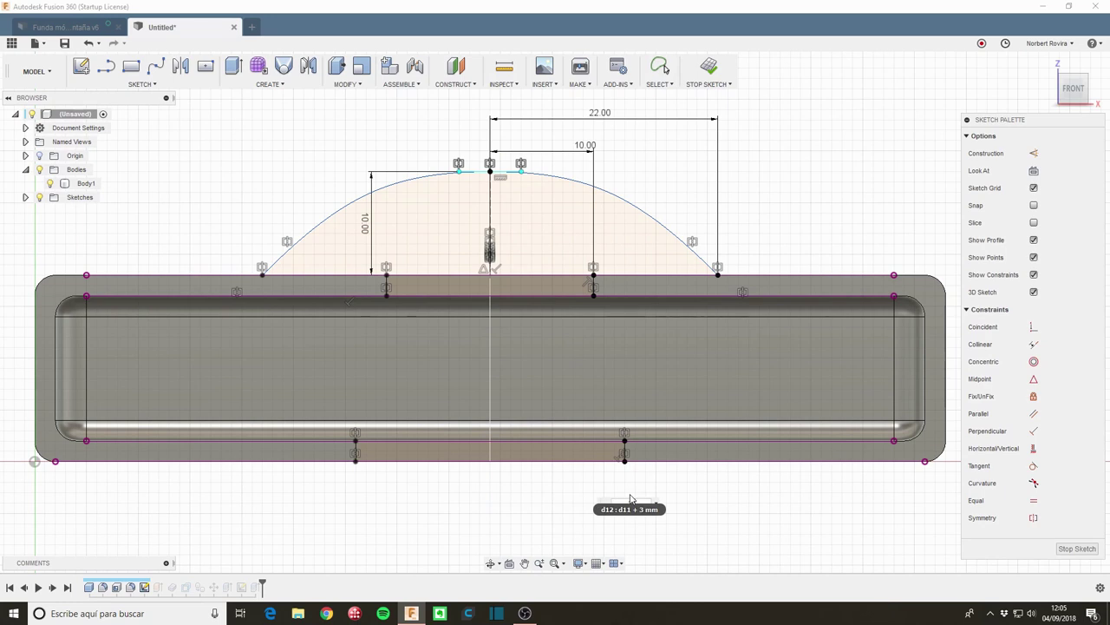
key("ctrl+z")
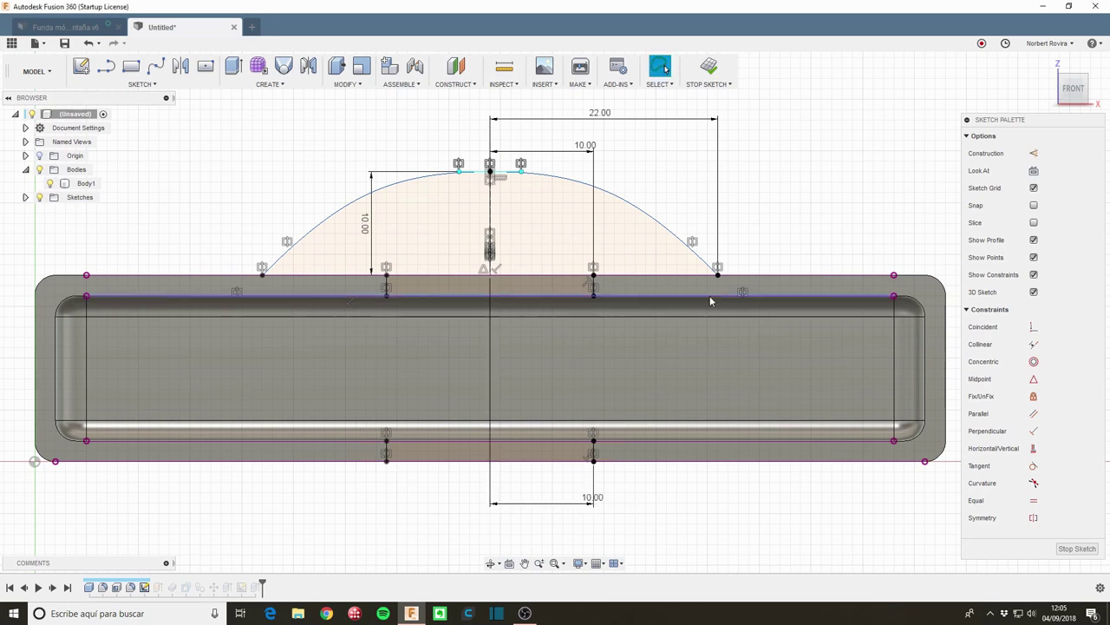
double_click(584, 147)
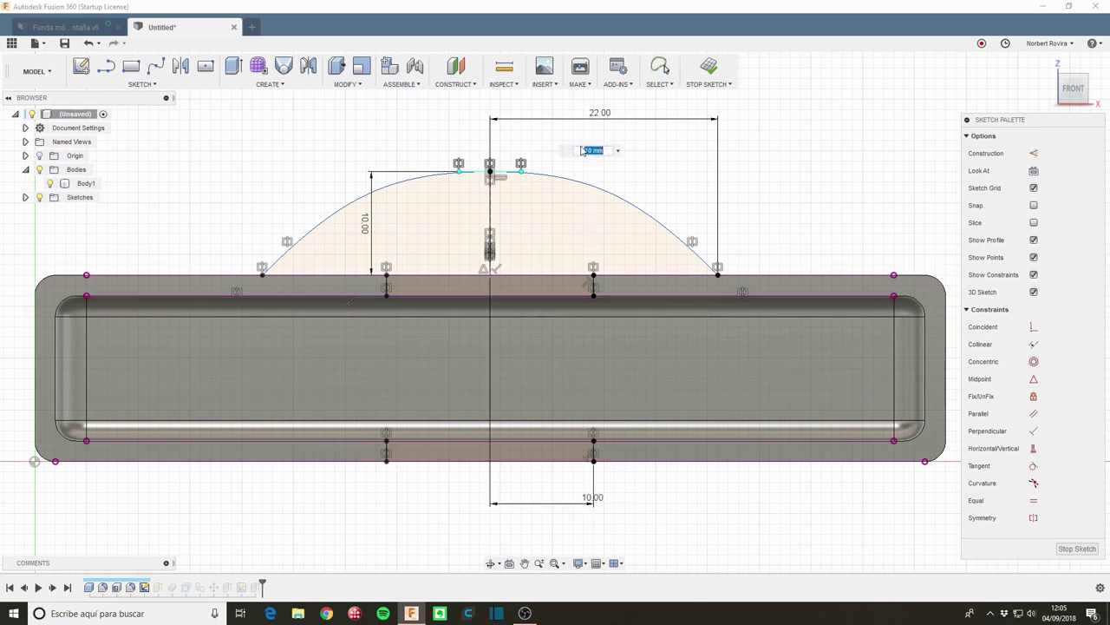
left_click(596, 497)
key("Return")
left_click(1077, 548)
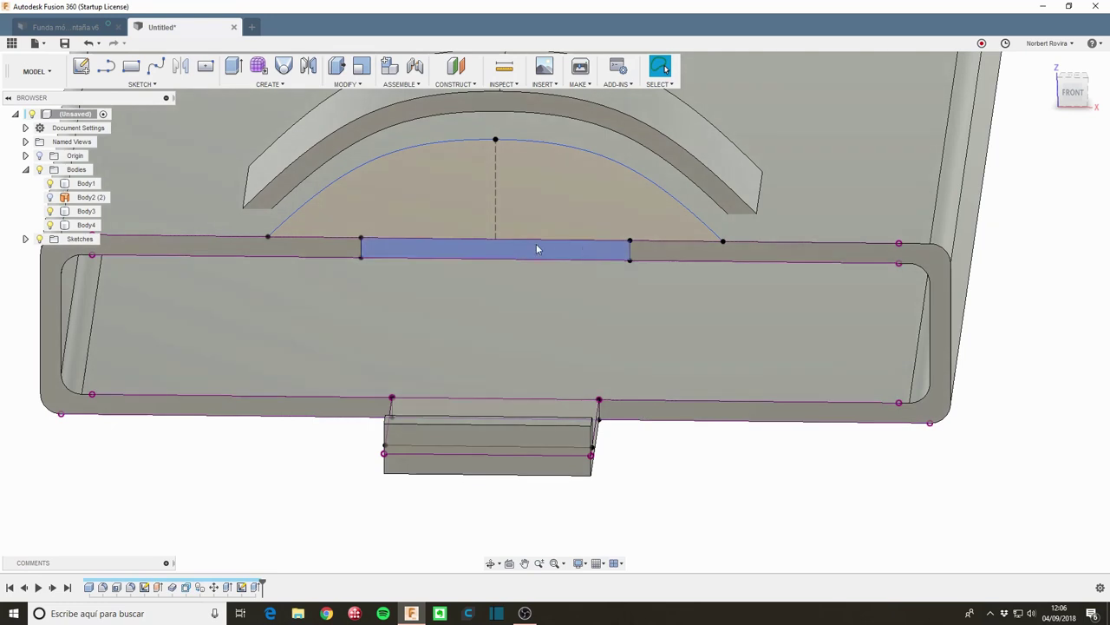
Step: Extrude the 52 mm² strip beneath the arc 10 mm into a block joined to the case
left_click(537, 249)
key("e")
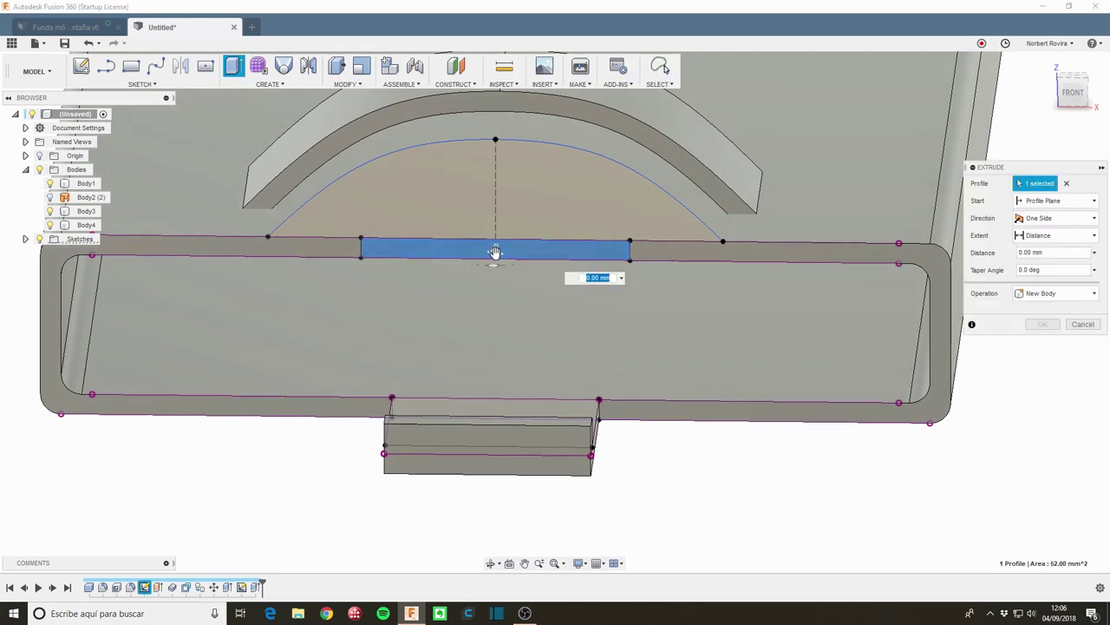
left_click_drag(495, 252, 488, 284)
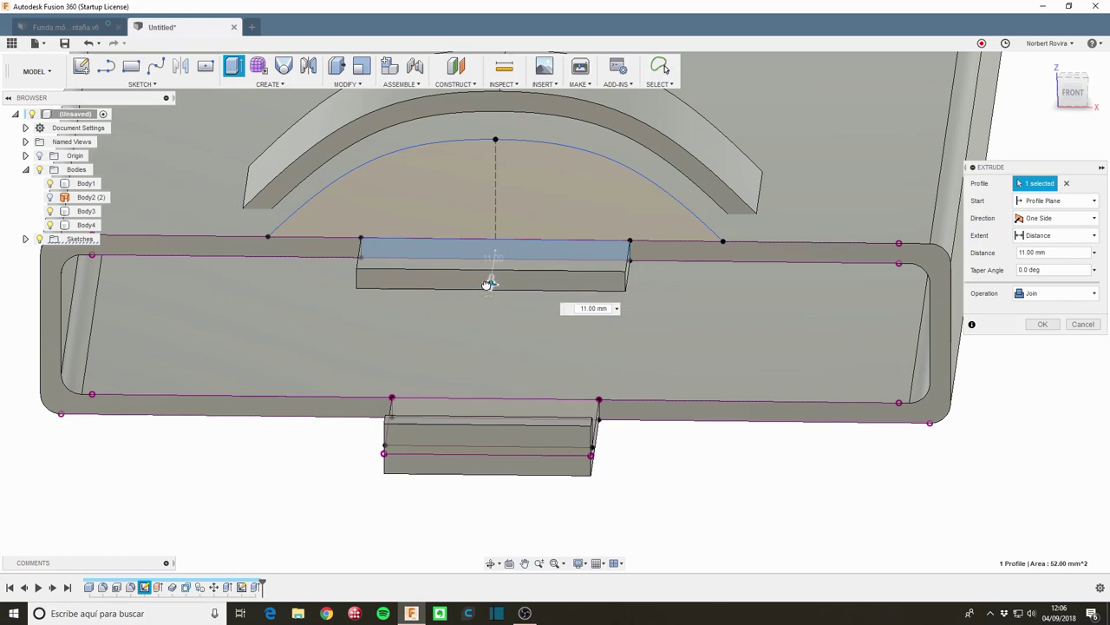
left_click_drag(488, 283, 491, 280)
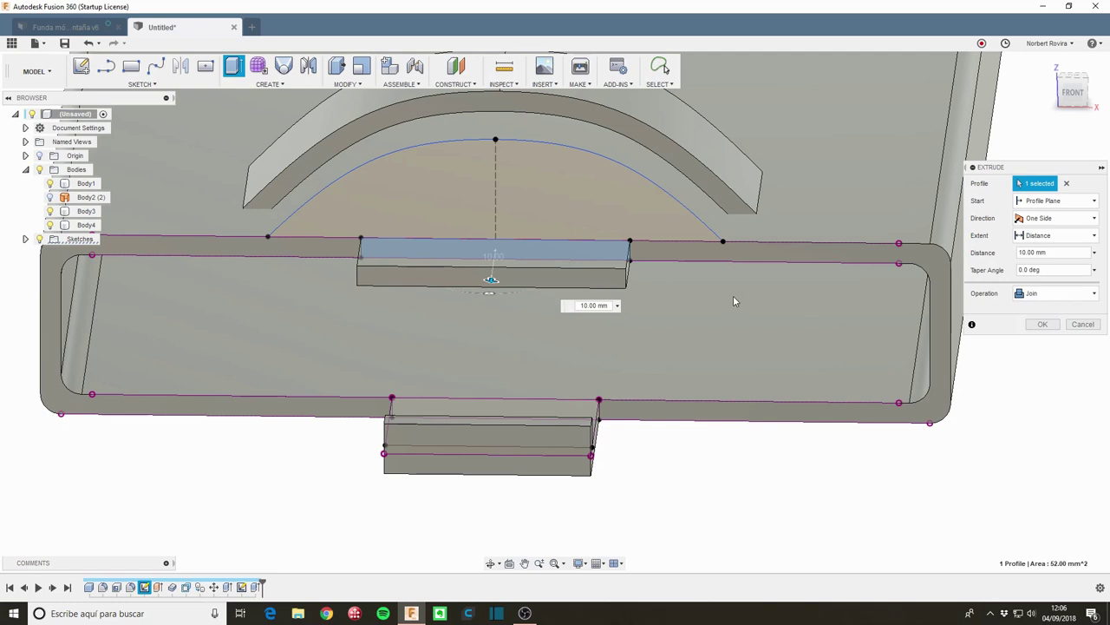
mouse_move(733, 295)
middle_mouse_down("shift")
mouse_move(601, 342)
mouse_move(705, 178)
middle_mouse_up("shift")
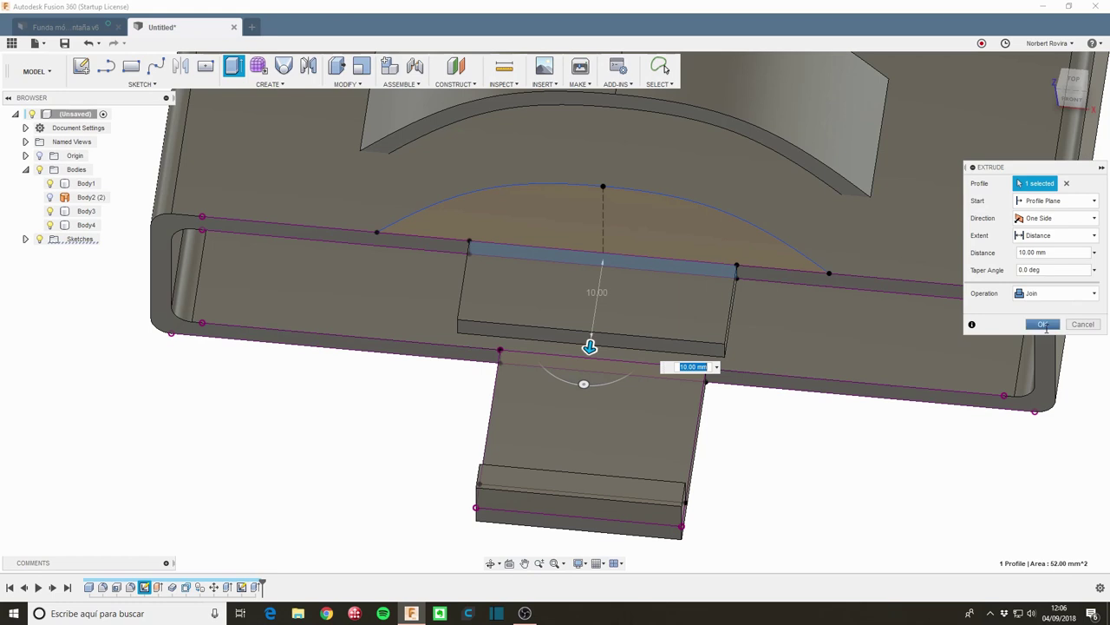
left_click(1045, 325)
left_click(1042, 325)
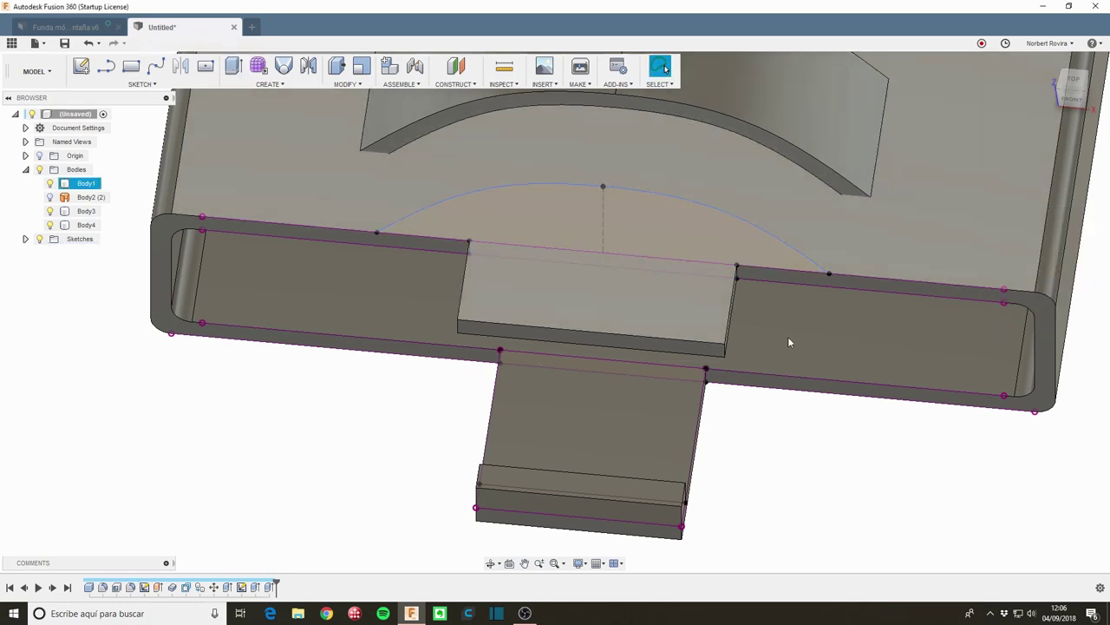
Step: Start a new sketch on the block's flat face
middle_click_drag(846, 382, 867, 260, "shift")
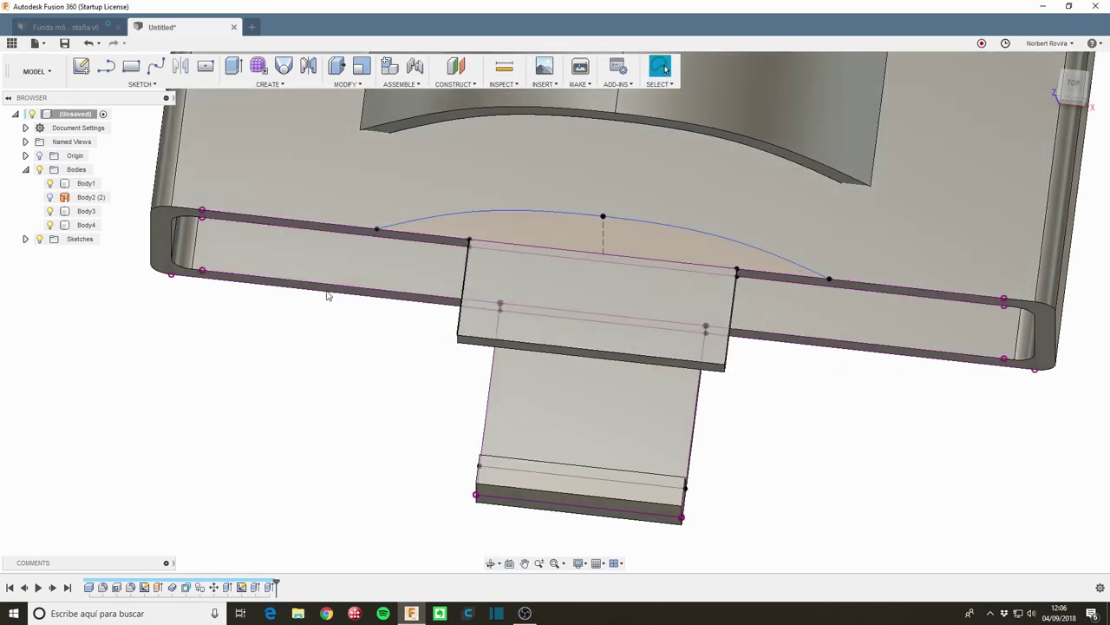
left_click(80, 66)
left_click(178, 251)
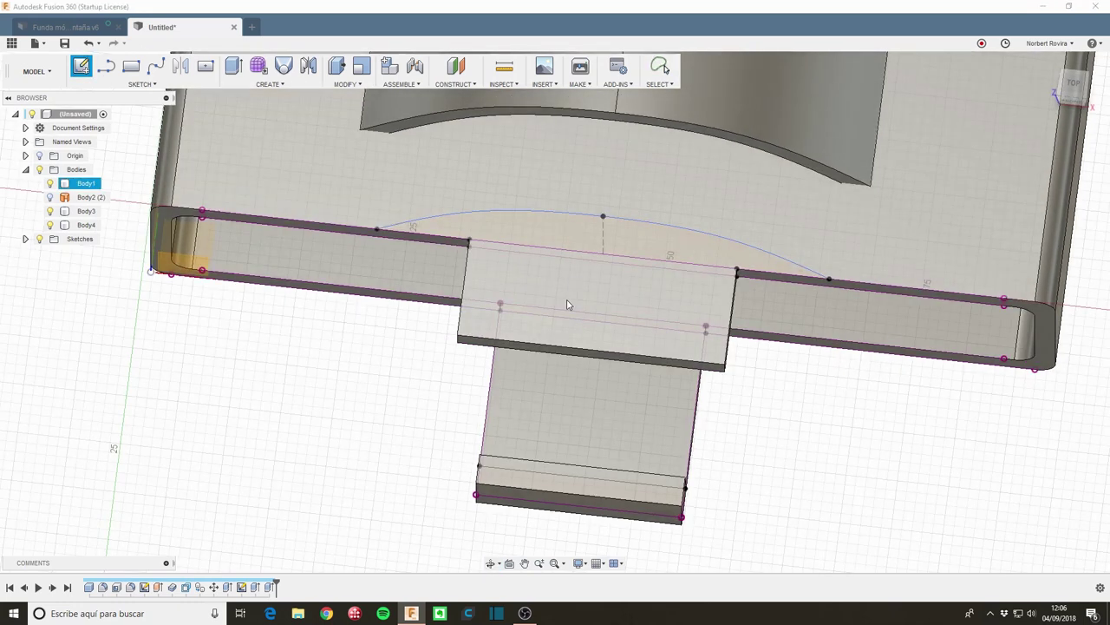
left_click(568, 304)
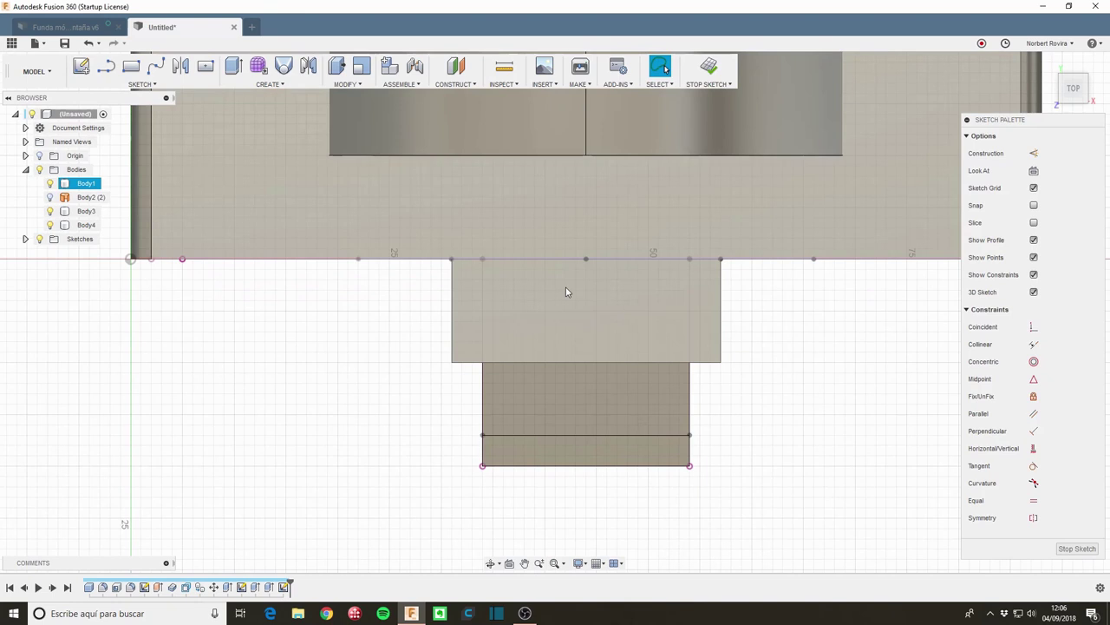
Step: Project the block's outline and its top edge into the sketch
key("p")
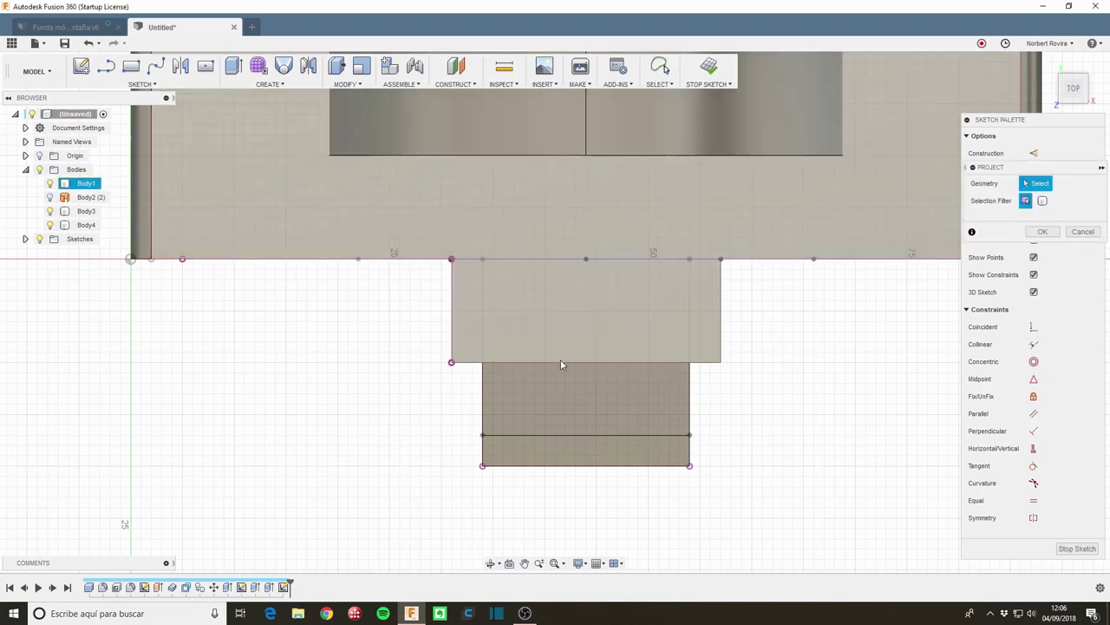
left_click(142, 84)
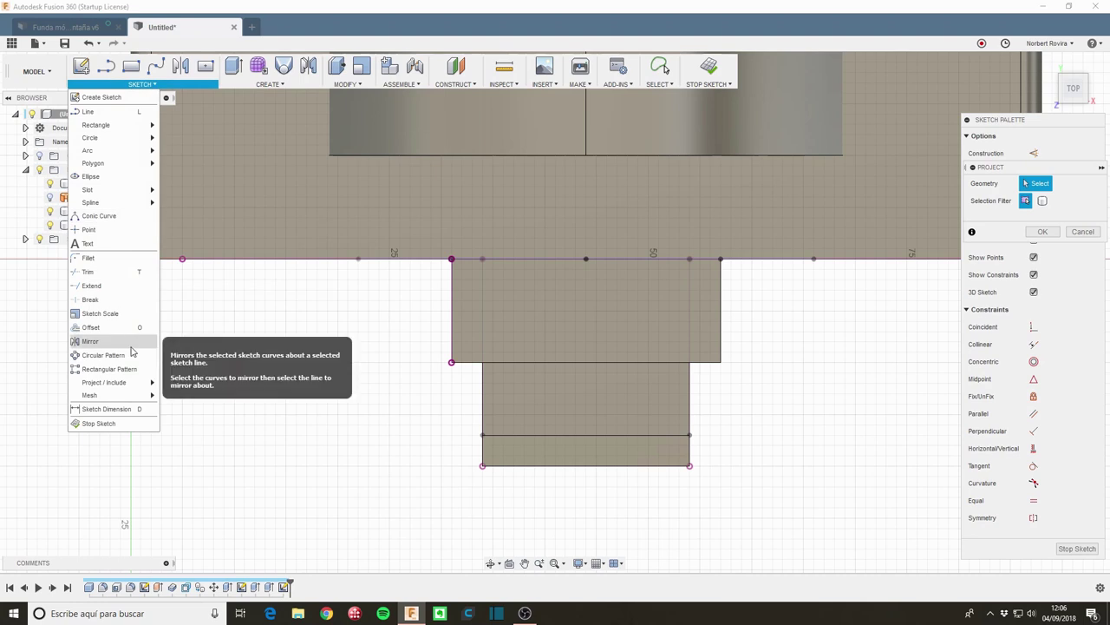
mouse_move(104, 383)
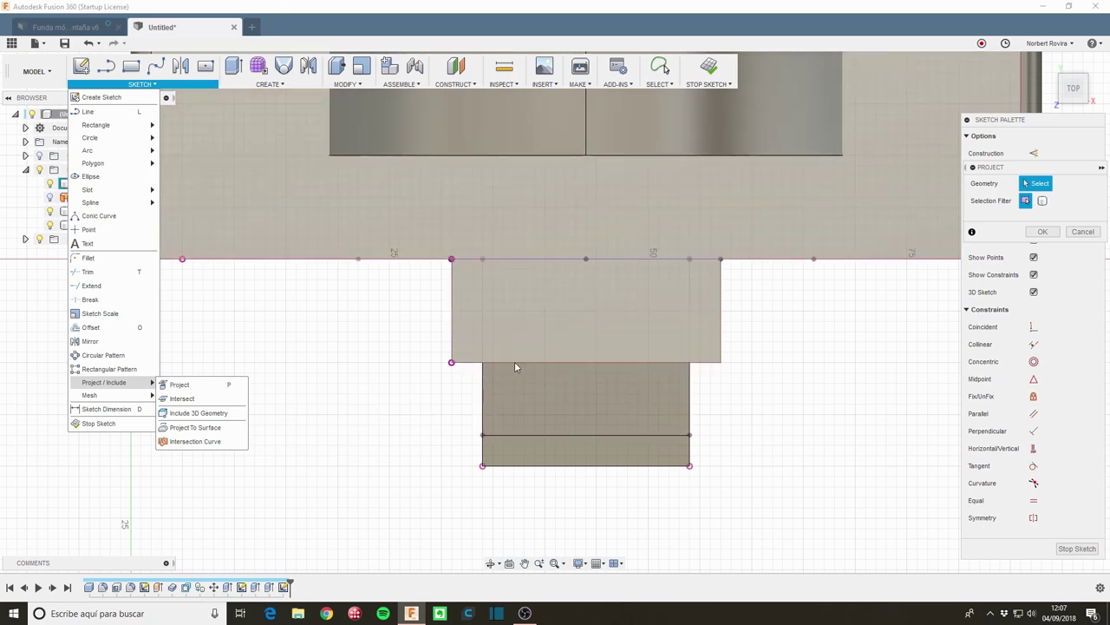
left_click(469, 365)
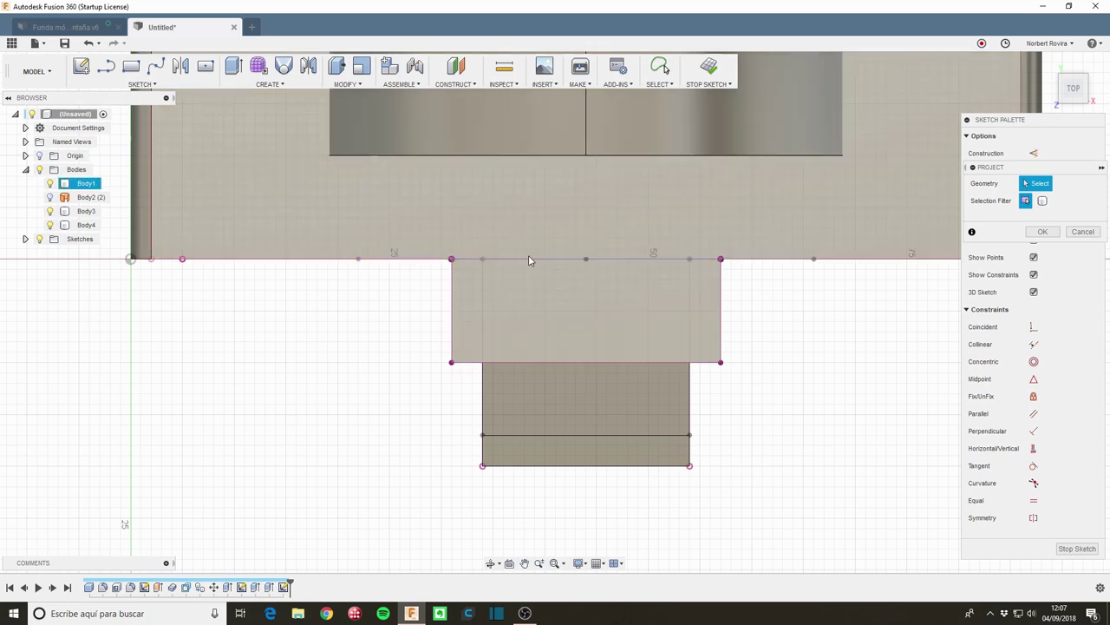
left_click(532, 259)
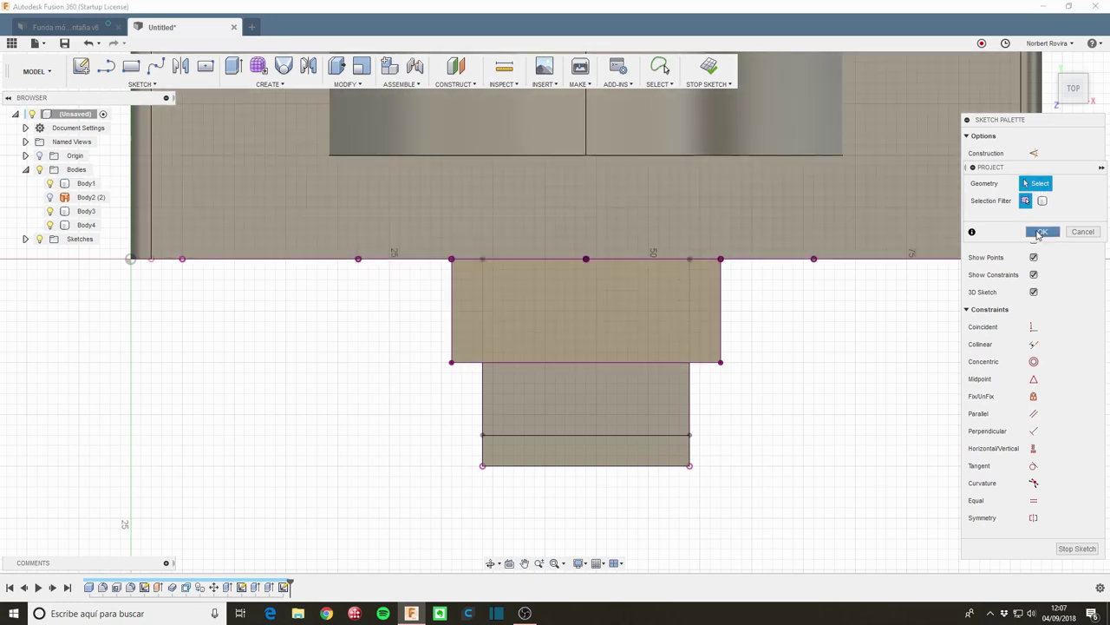
left_click(1040, 233)
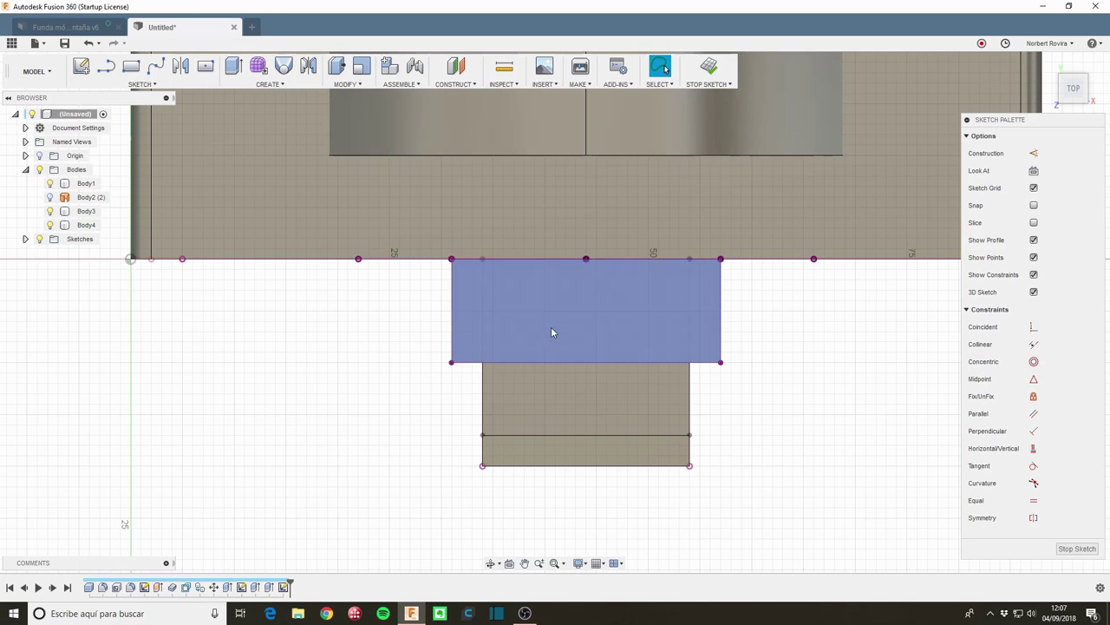
Step: Try a 2 mm inward offset of the tab rectangle, then cancel it
key("o")
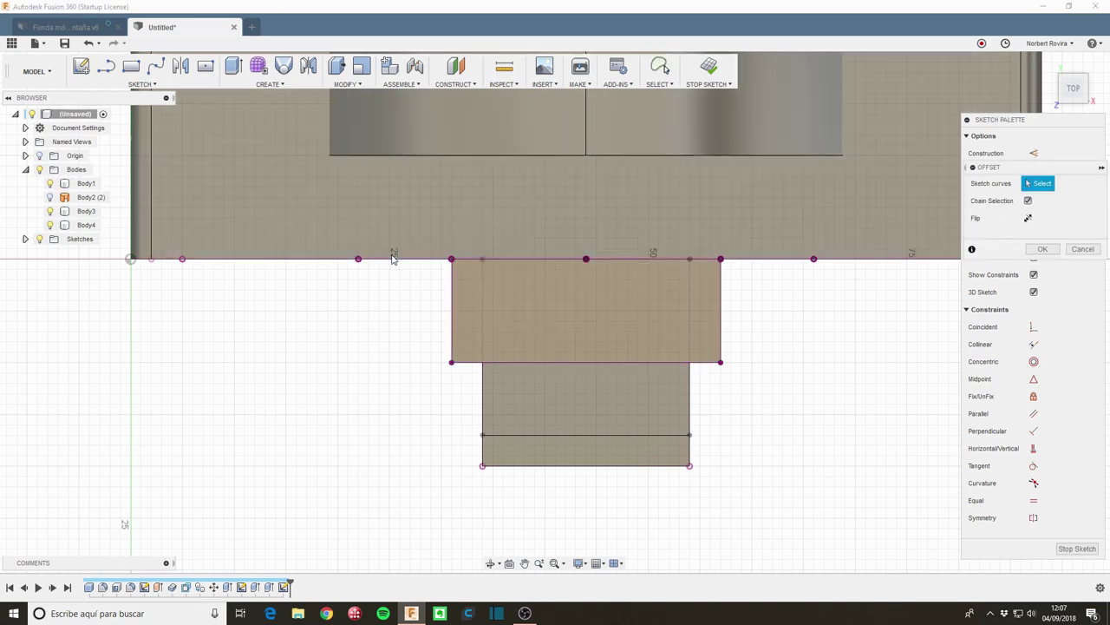
left_click(452, 293)
left_click_drag(443, 282, 465, 286)
type("2")
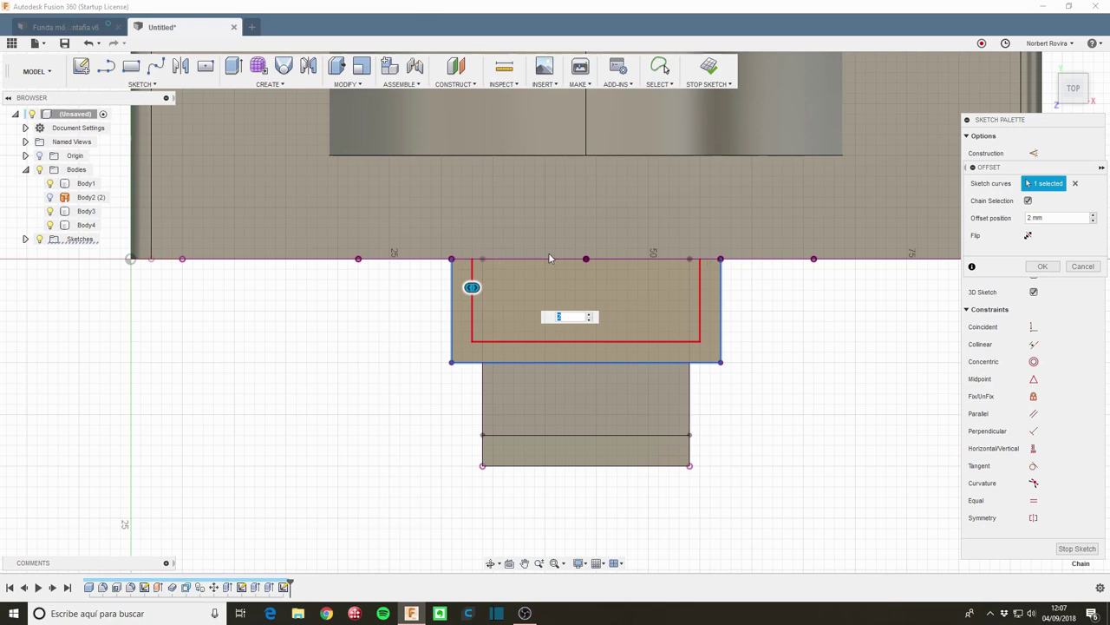
left_click(1083, 267)
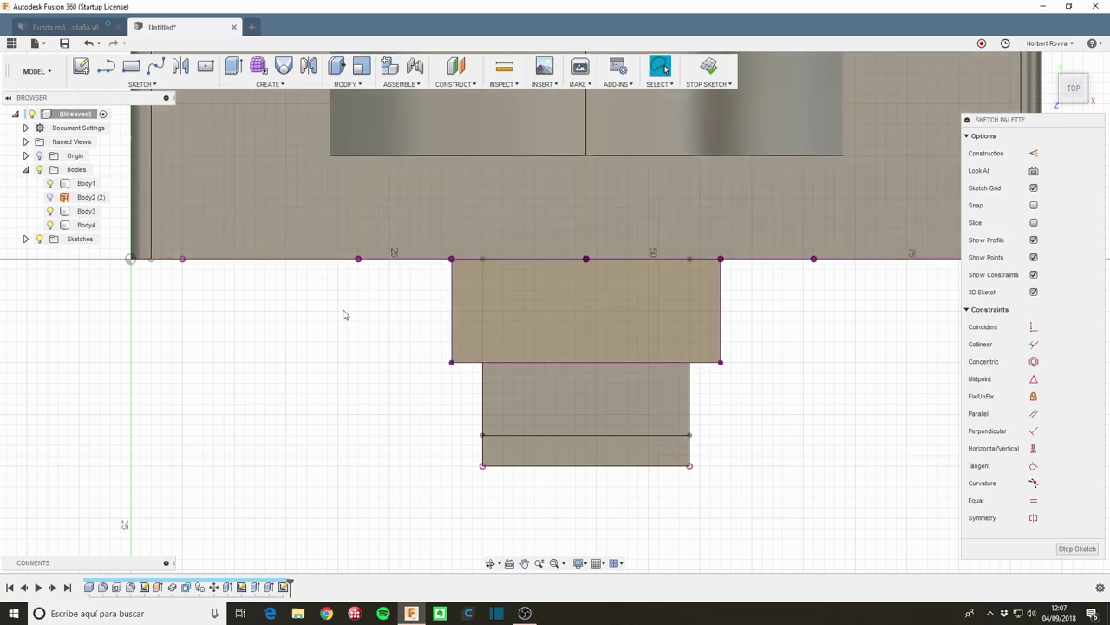
Step: Draw a line closing the rectangle's top edge from corner to corner
left_click(106, 66)
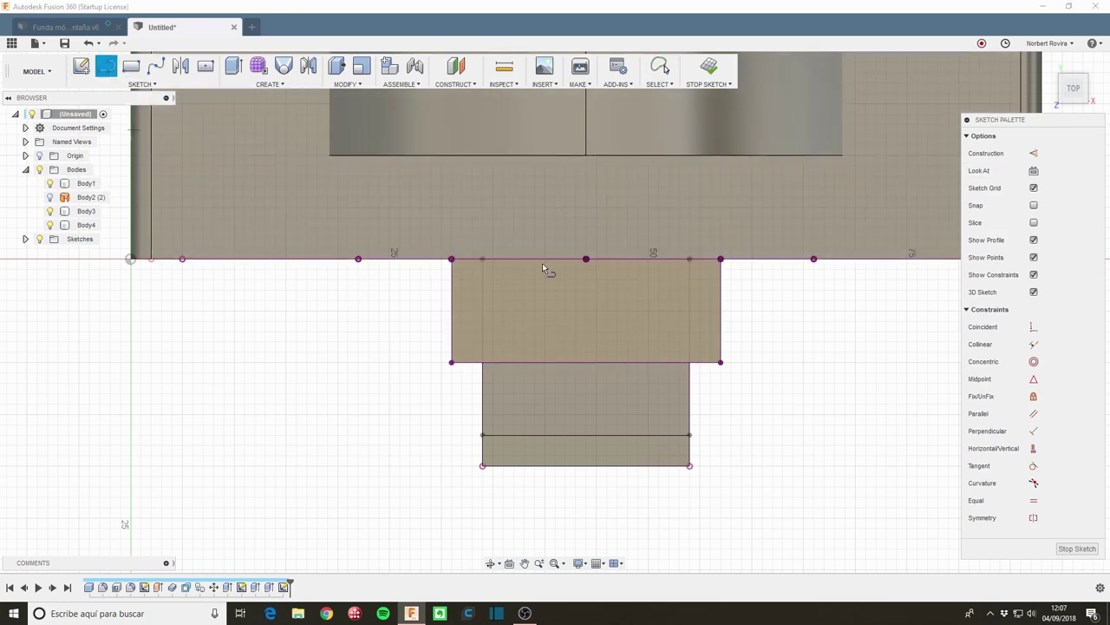
left_click(452, 259)
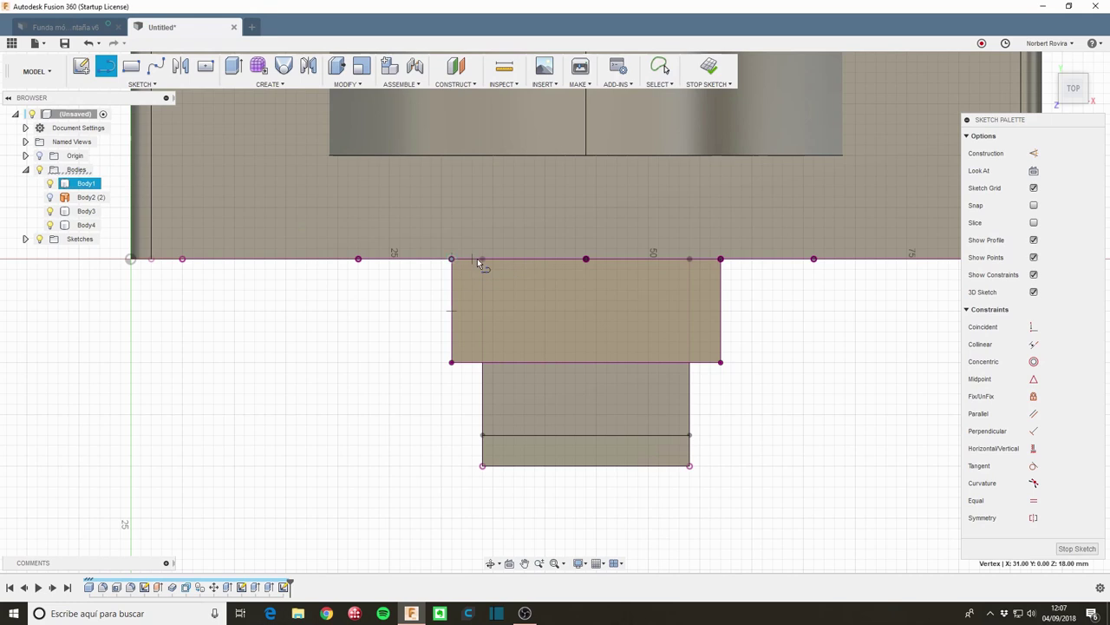
left_click(721, 259)
left_click(721, 259)
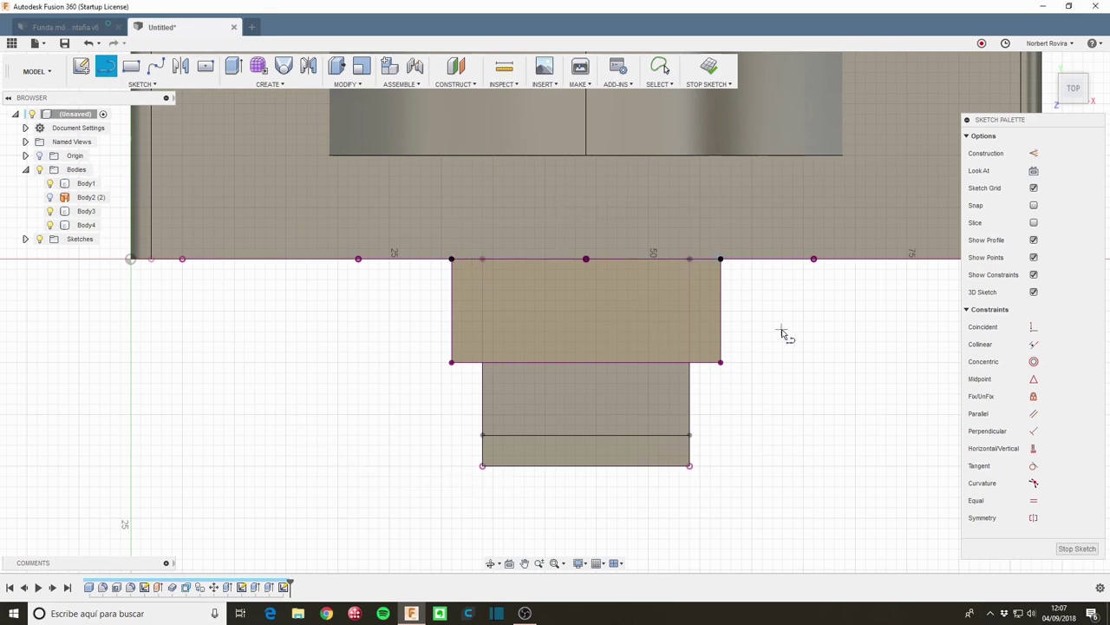
key("Escape")
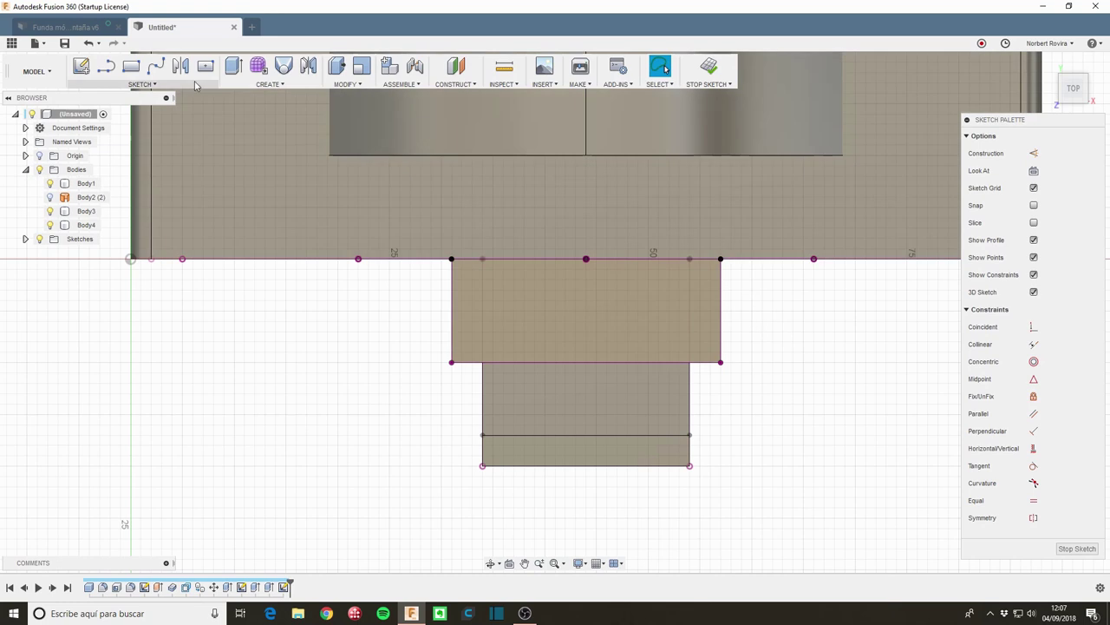
Step: Offset the rectangle outline 2 mm inward and finish the sketch
left_click(142, 84)
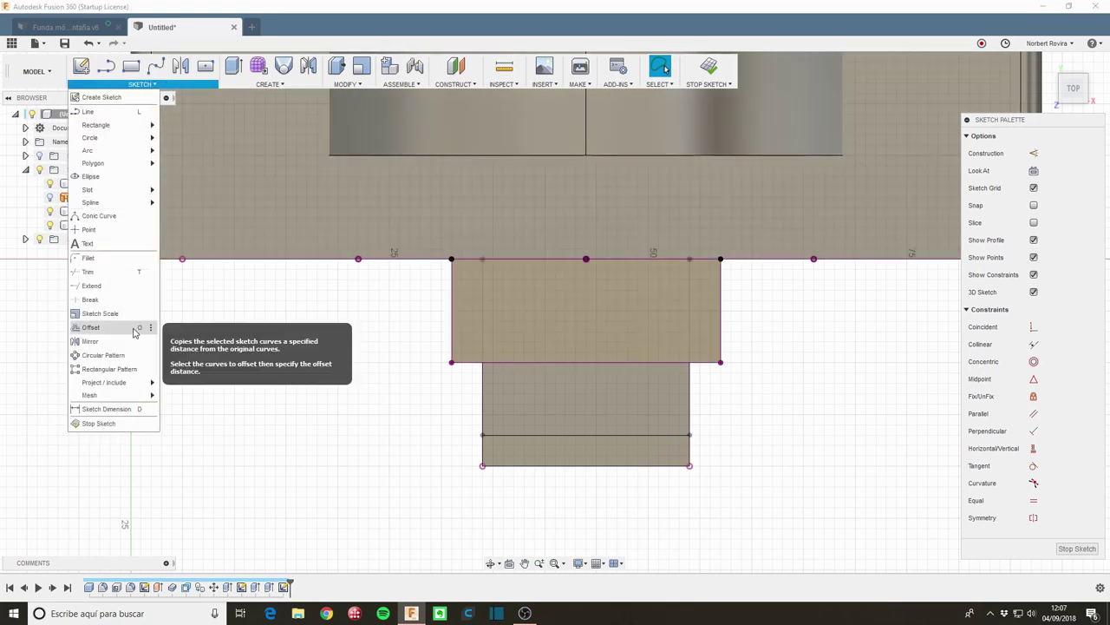
left_click(134, 330)
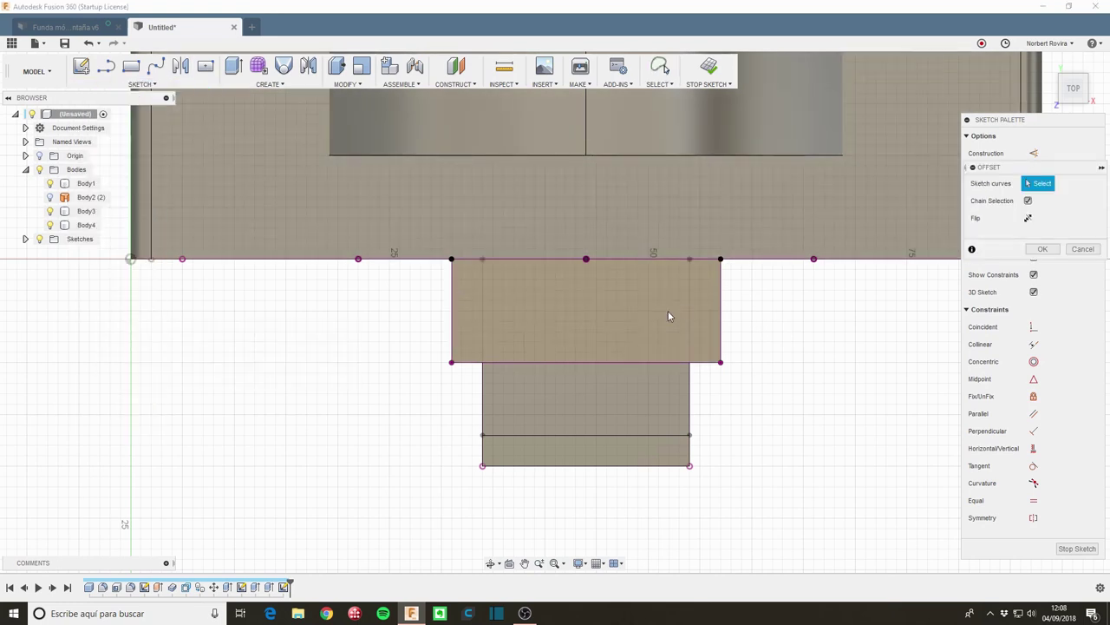
left_click(615, 361)
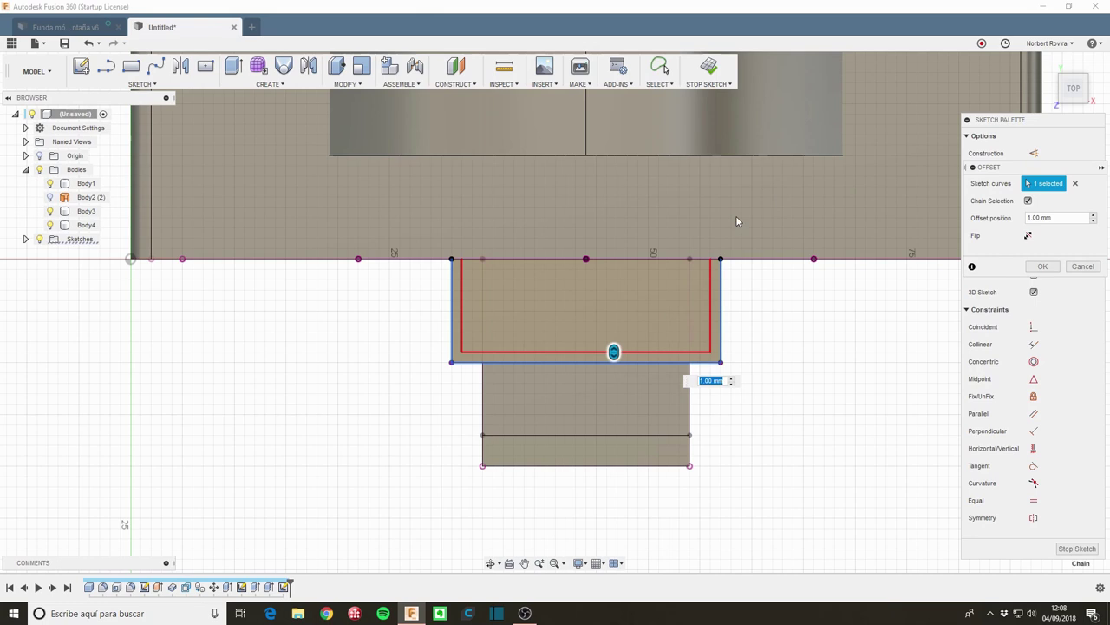
left_click(652, 259)
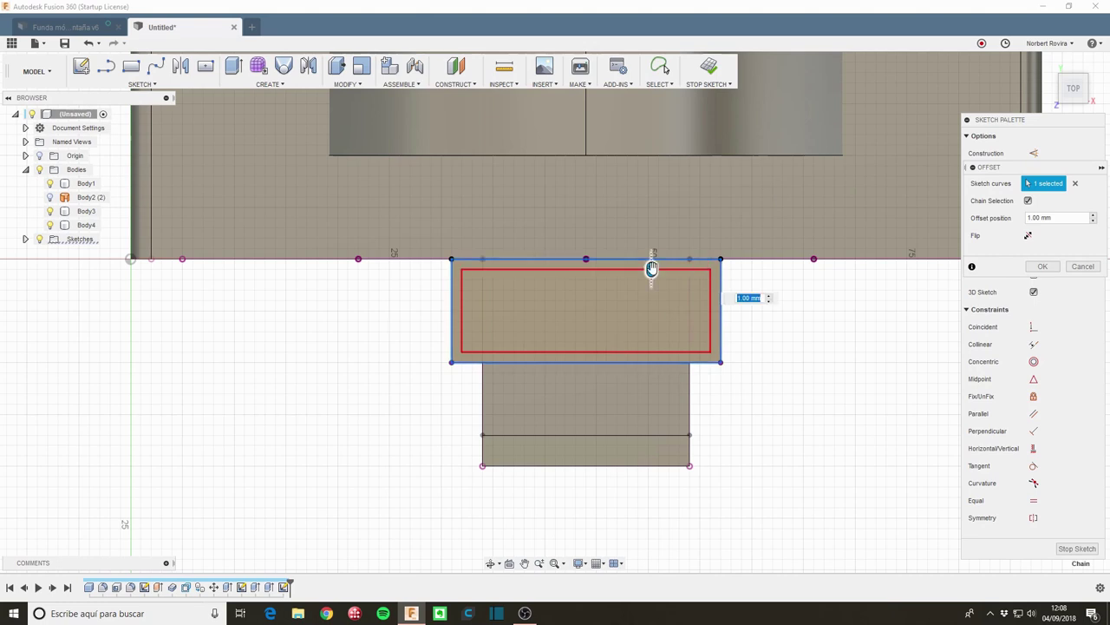
left_click_drag(652, 268, 651, 277)
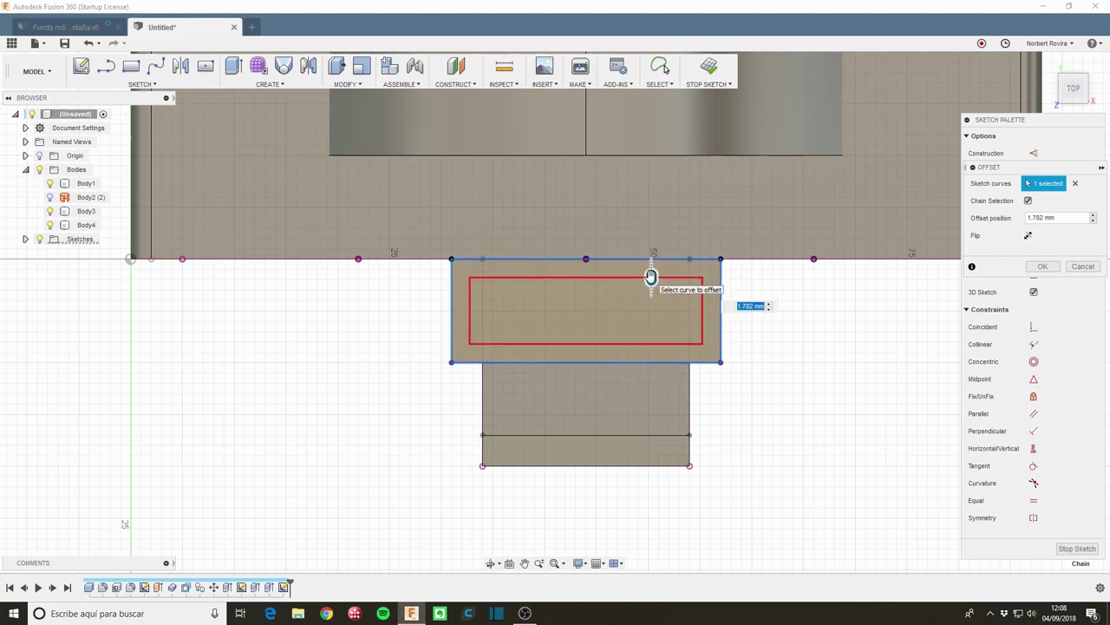
type("2")
key("Return")
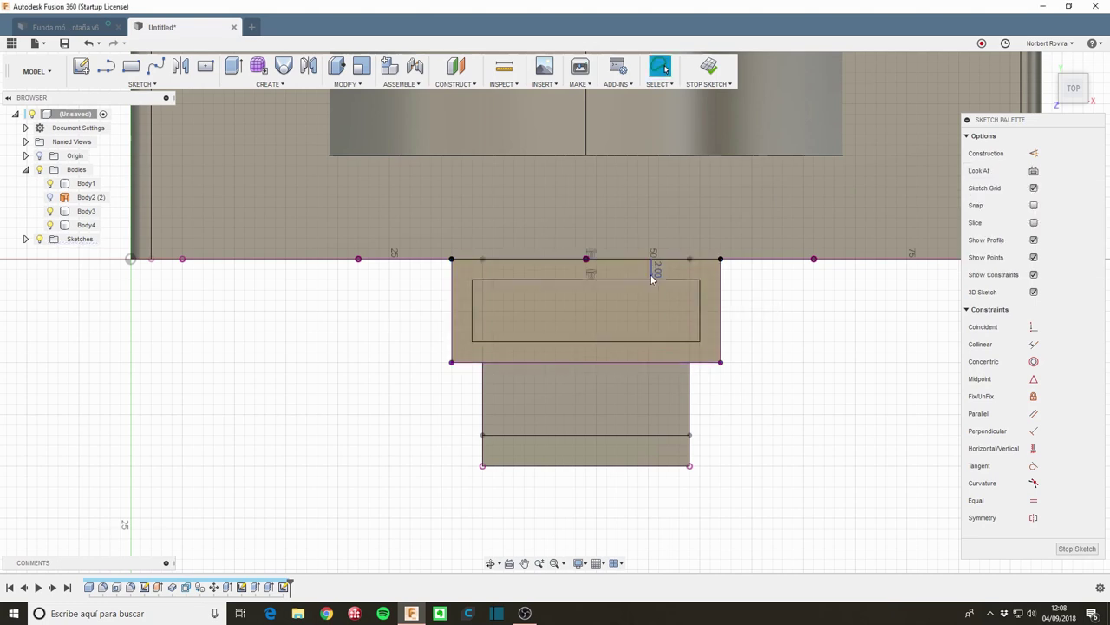
left_click(1081, 543)
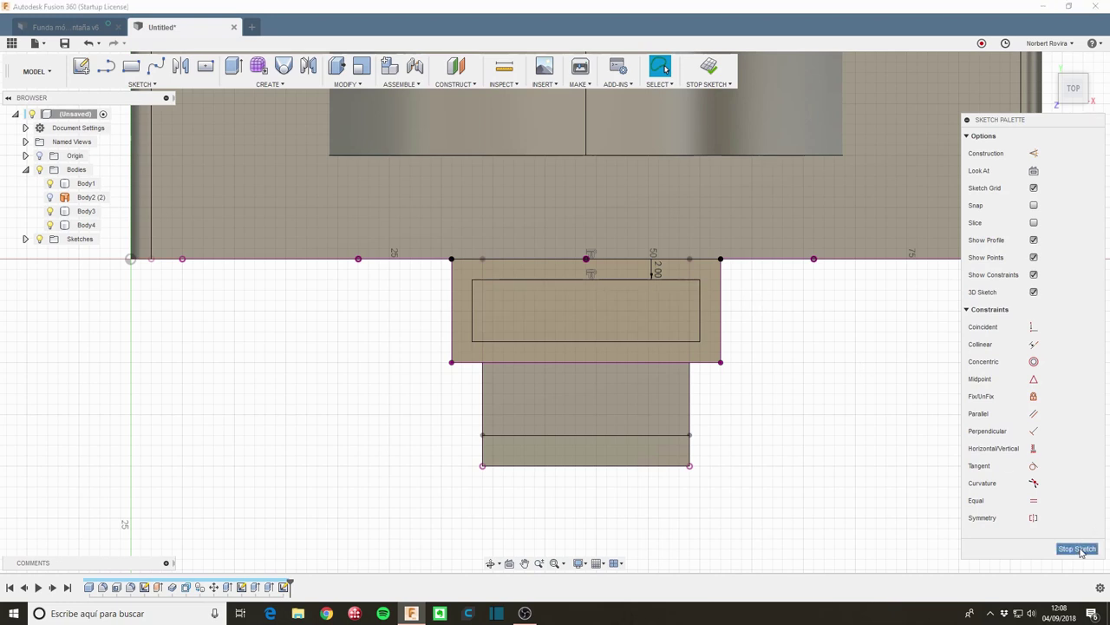
Step: Pan to frame the tab and select the 132 mm² inner rectangle profile
mouse_move(749, 441)
middle_mouse_down()
mouse_move(775, 408)
mouse_move(680, 462)
mouse_move(171, 231)
middle_mouse_up()
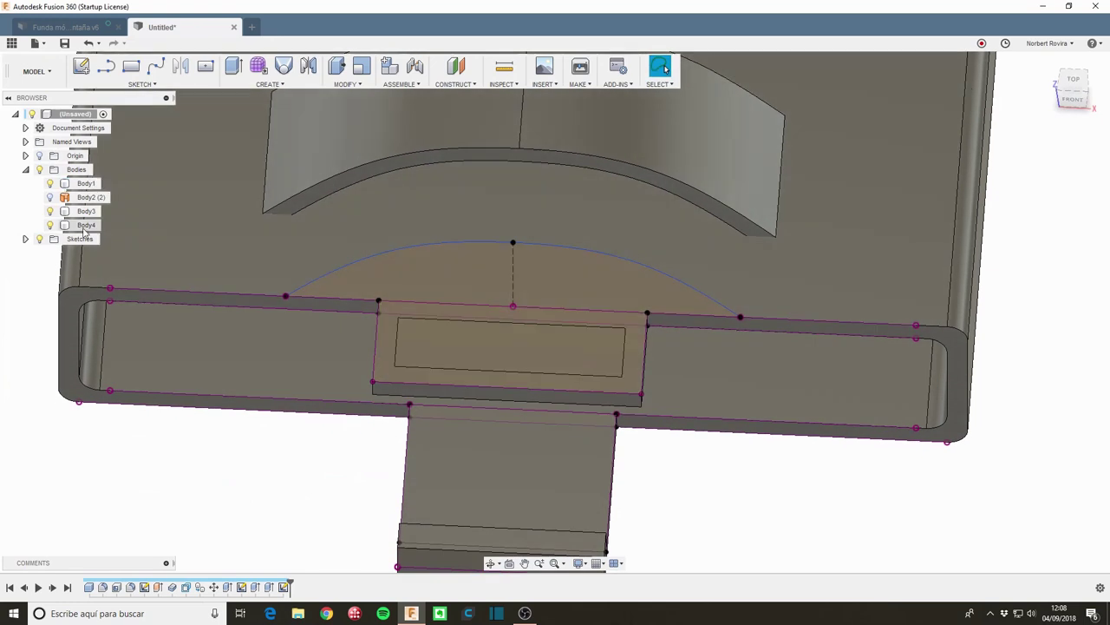
left_click(25, 239)
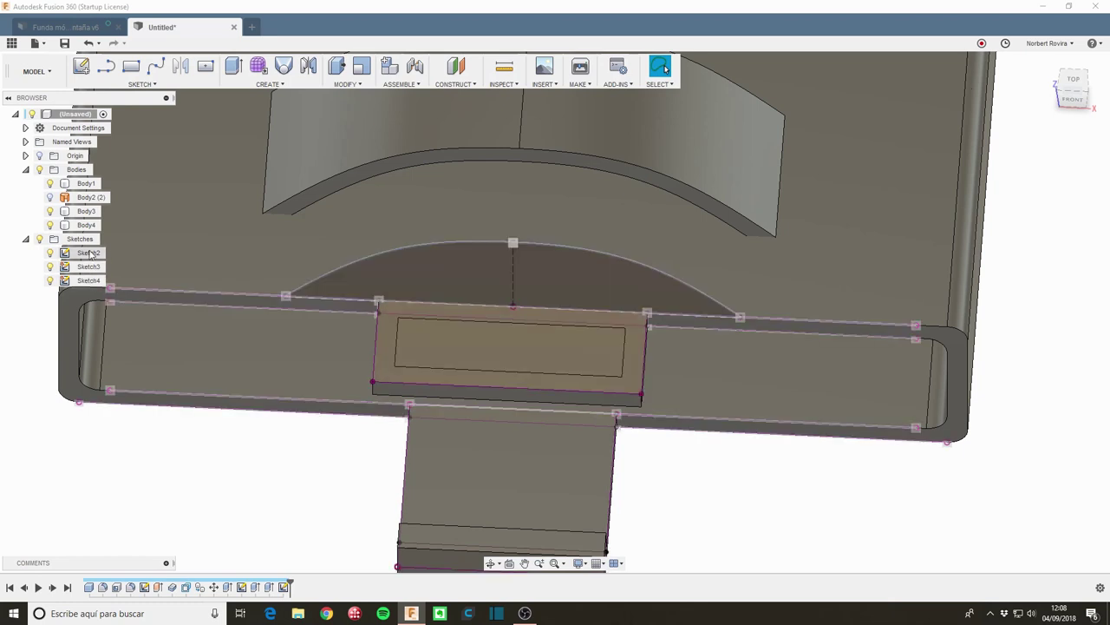
left_click(25, 238)
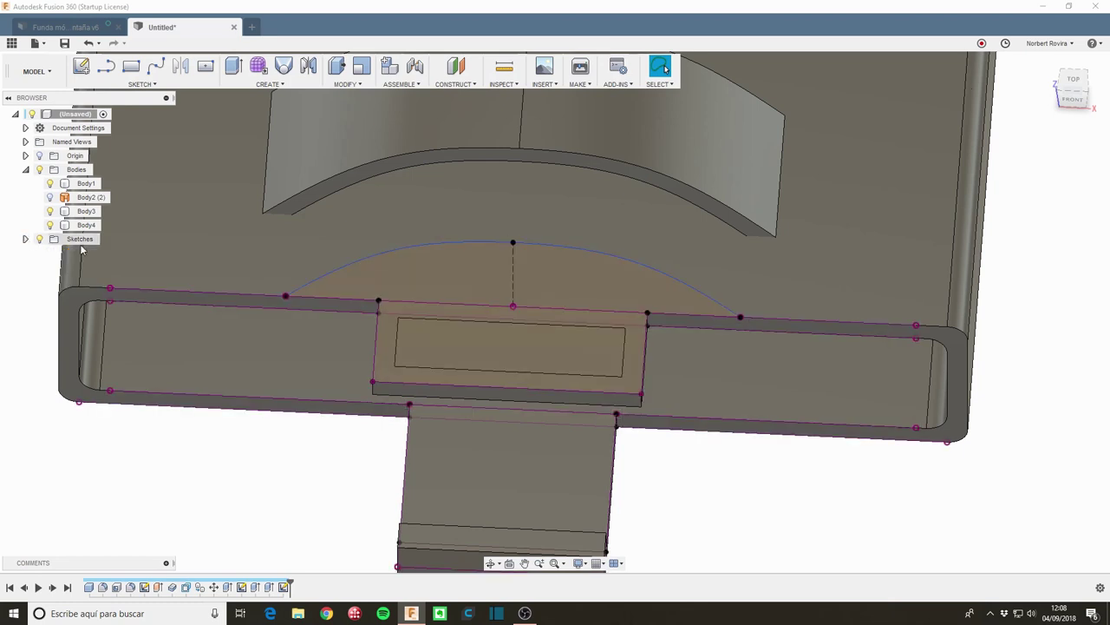
left_click(618, 356)
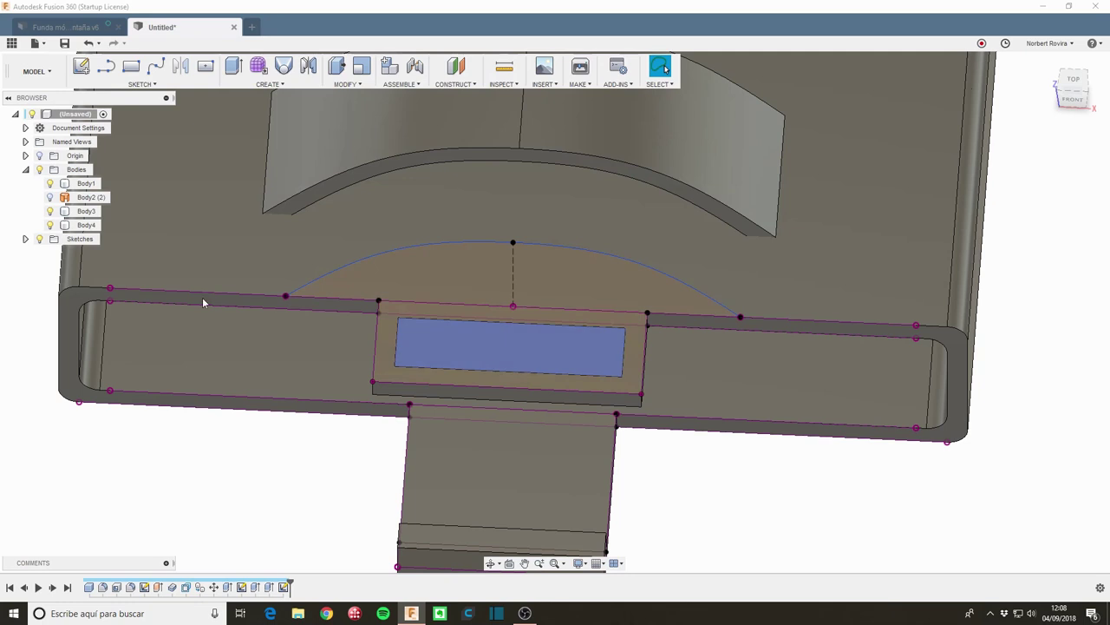
key("Escape")
left_click(498, 354)
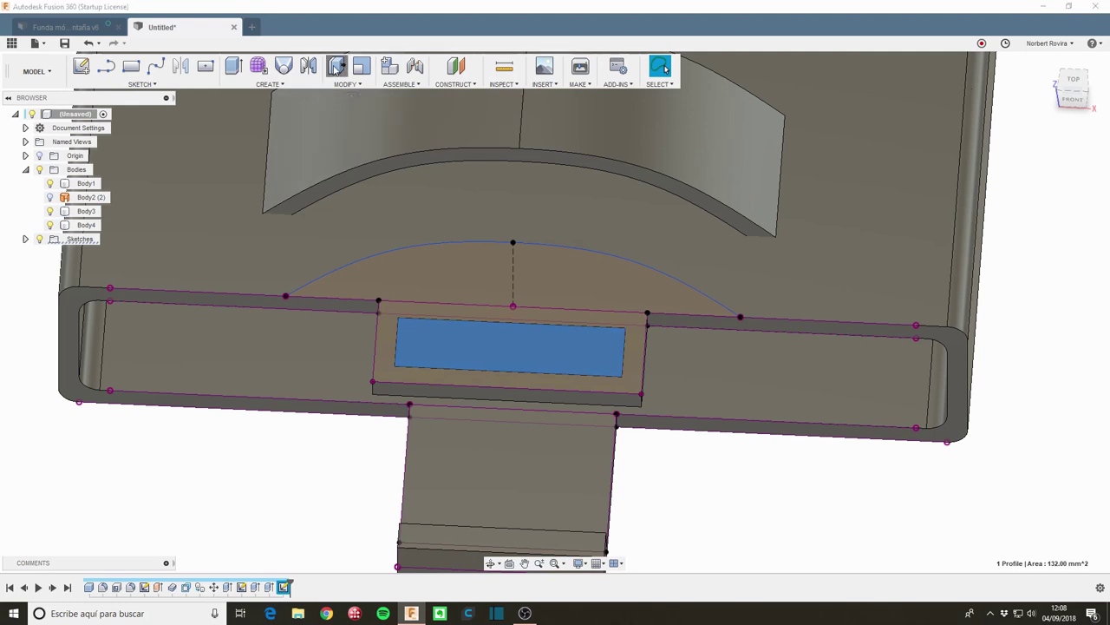
Step: Extrude the inner rectangle as a Cut with extent set to All
key("e")
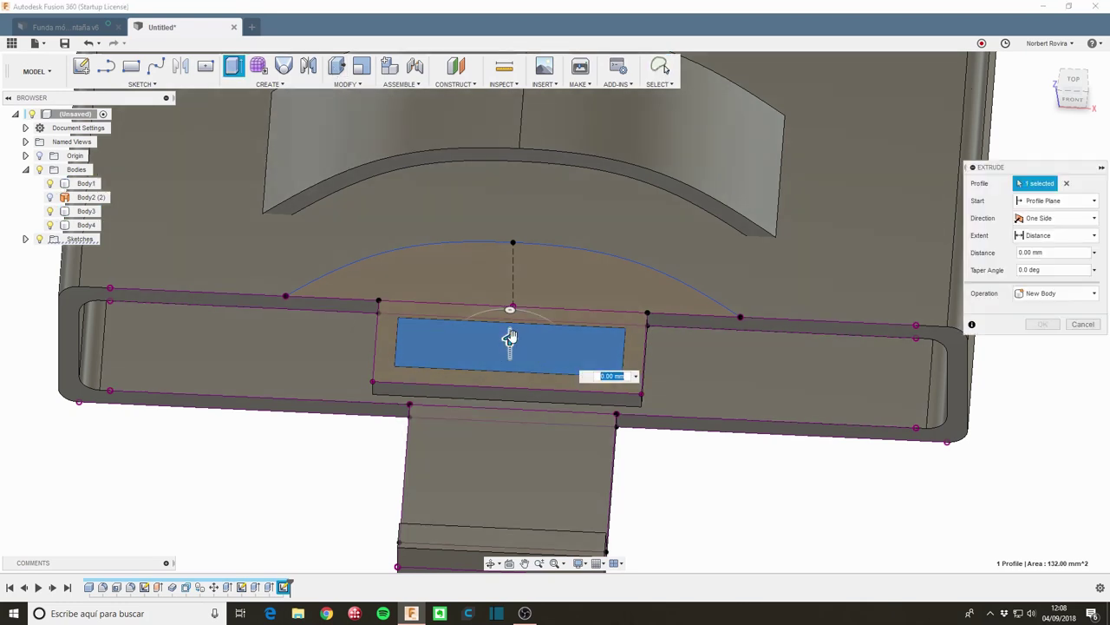
left_click_drag(510, 338, 515, 375)
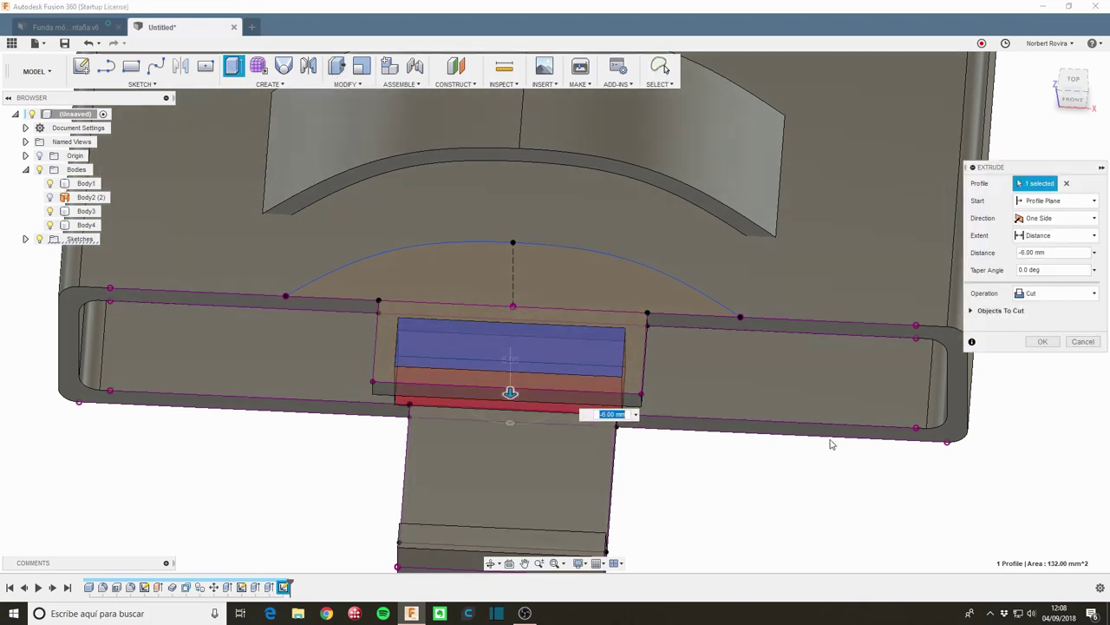
middle_click_drag(830, 434, 840, 396, "shift")
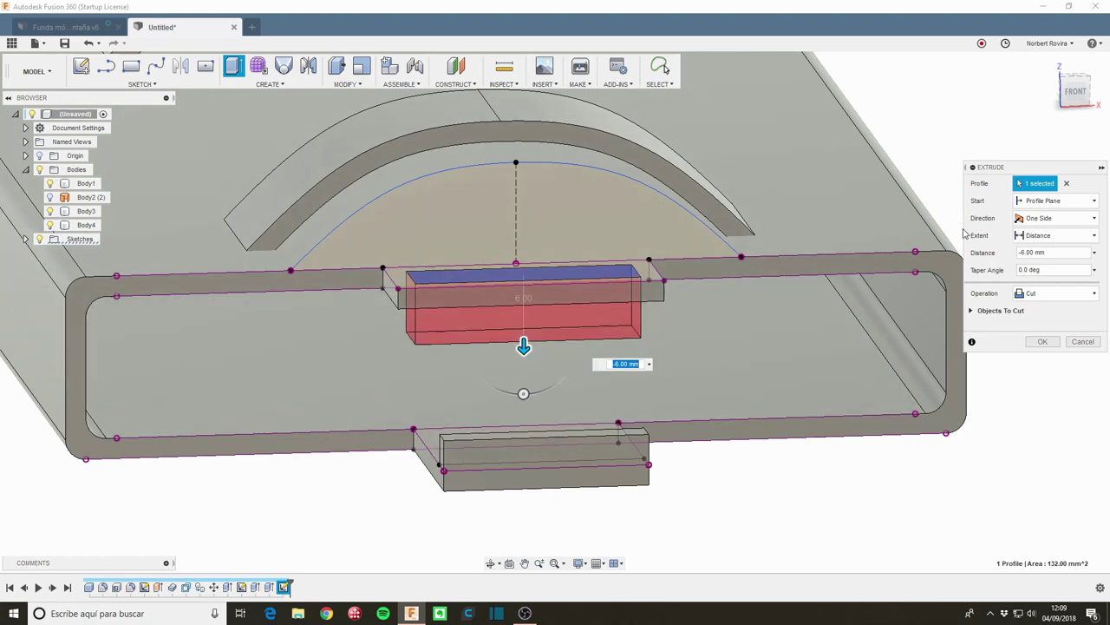
left_click(1080, 300)
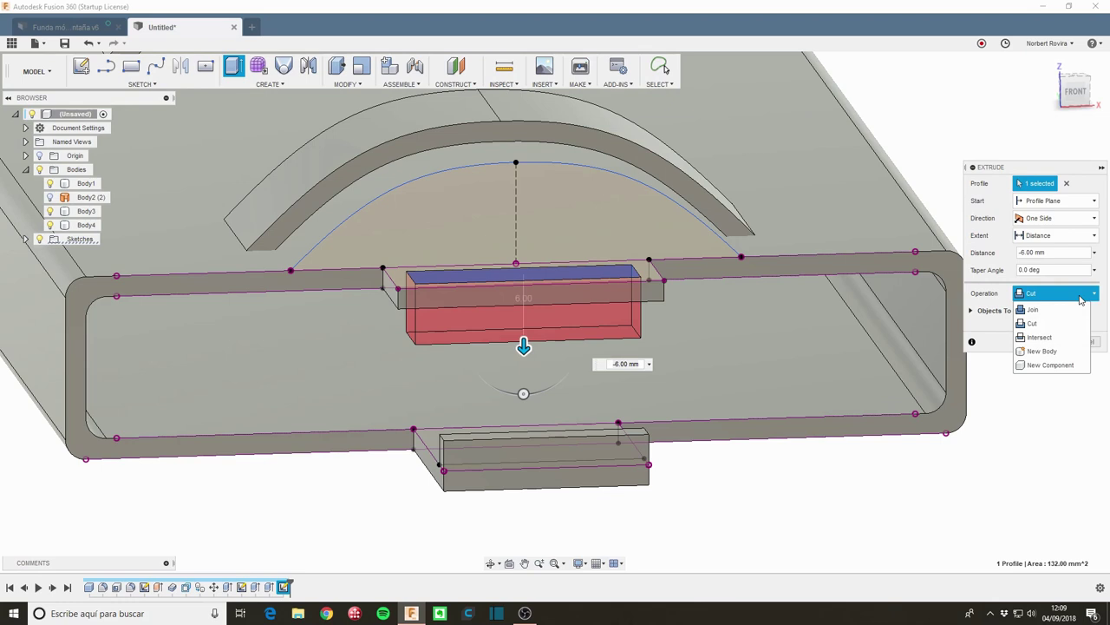
left_click(1081, 299)
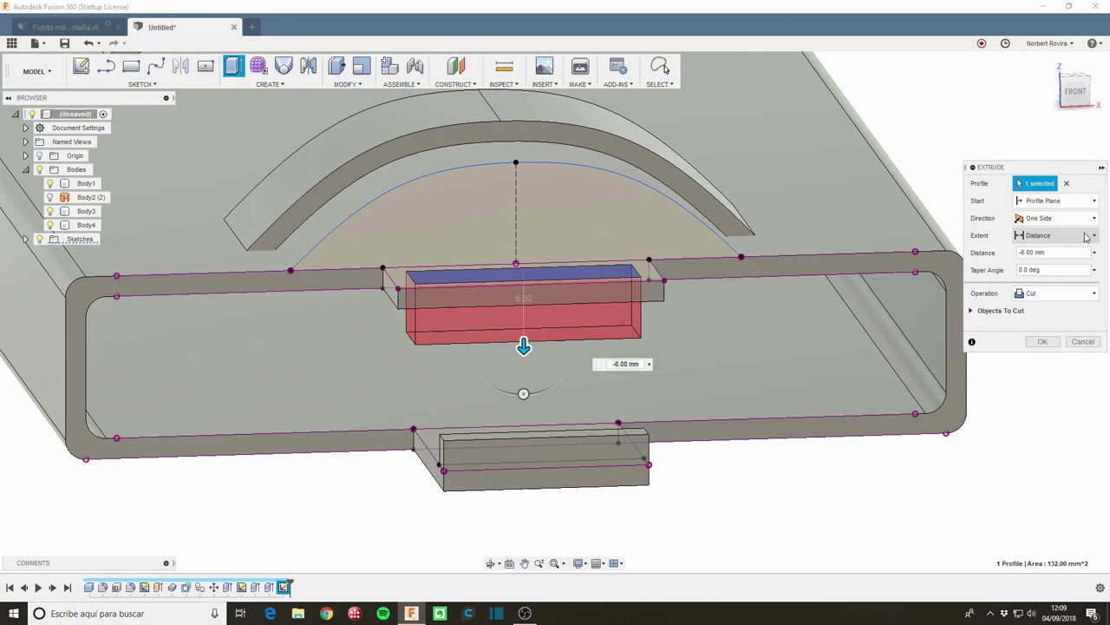
left_click(1085, 236)
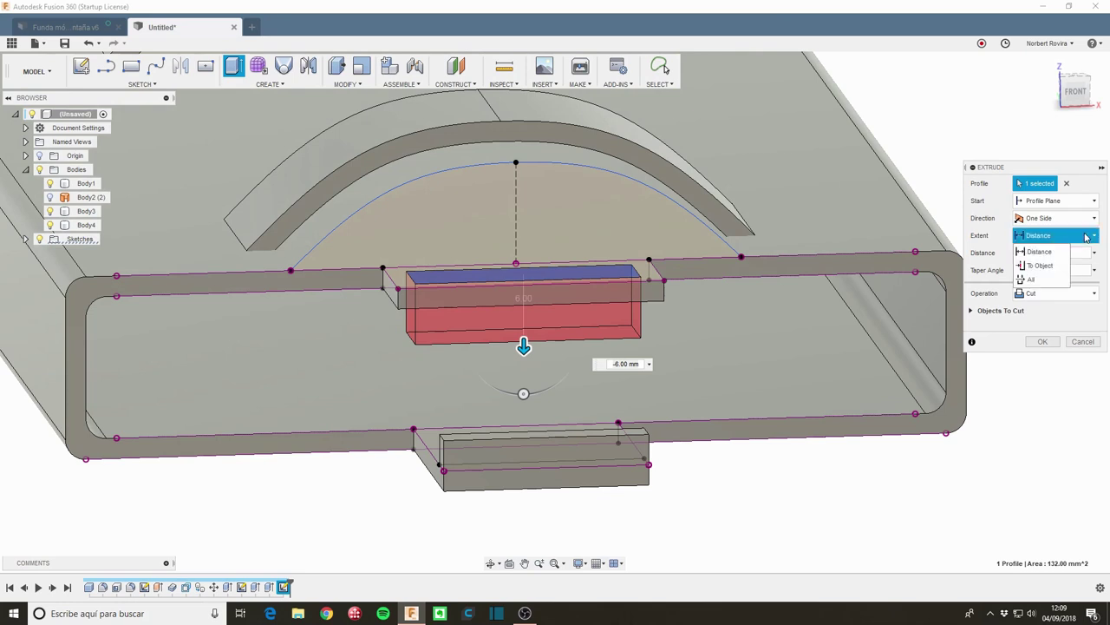
left_click(1029, 279)
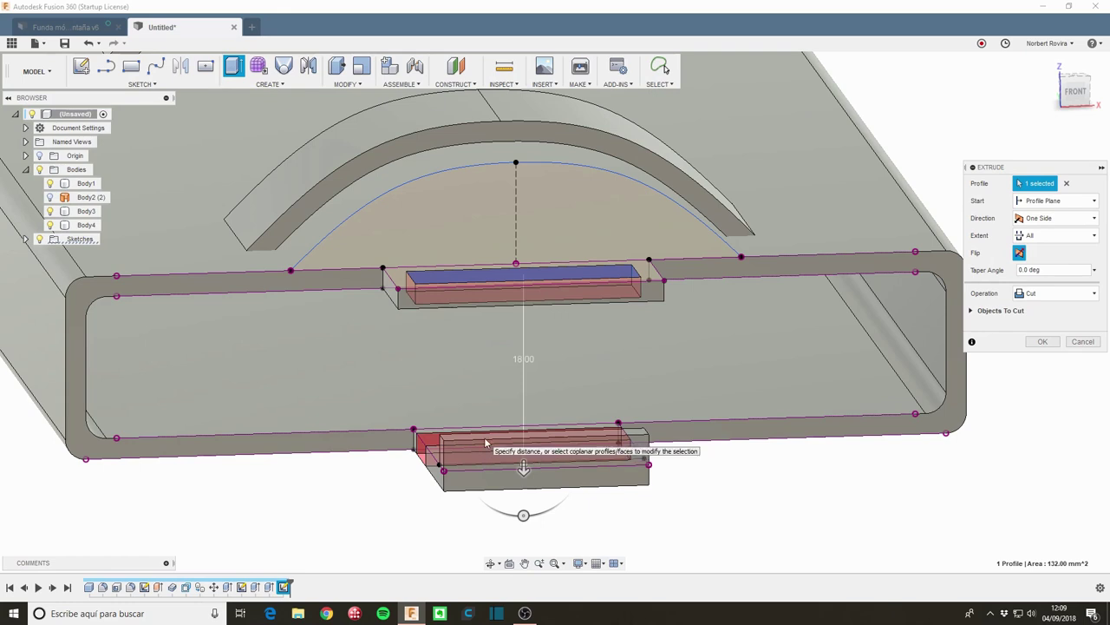
left_click(1074, 237)
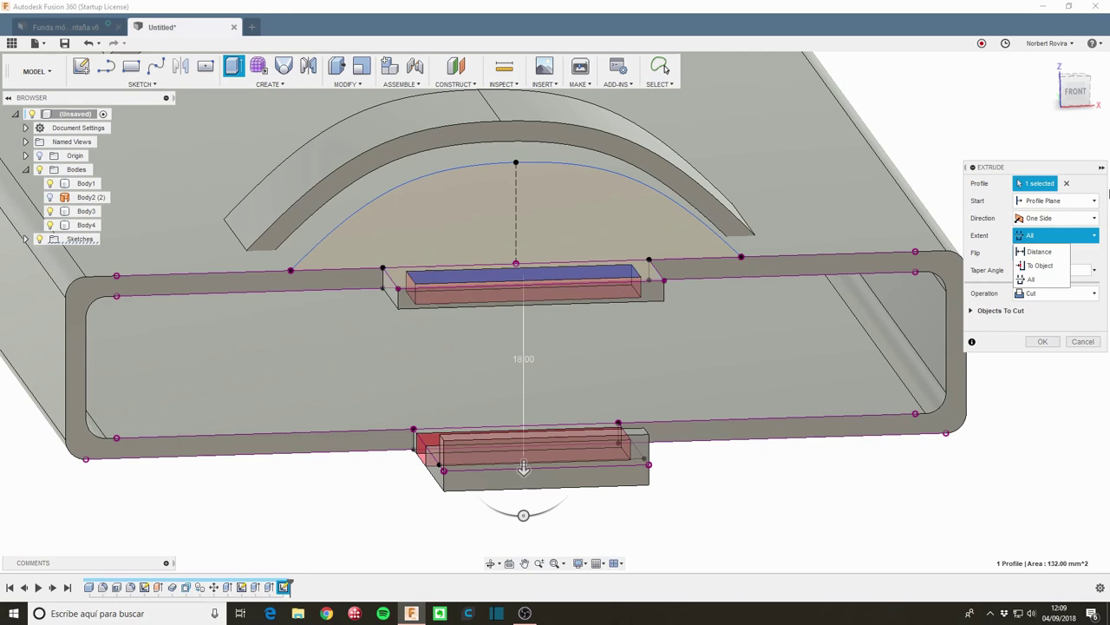
Step: Cut the rectangular slot with extent To Object so it stops at the case's inner face
left_click(1046, 266)
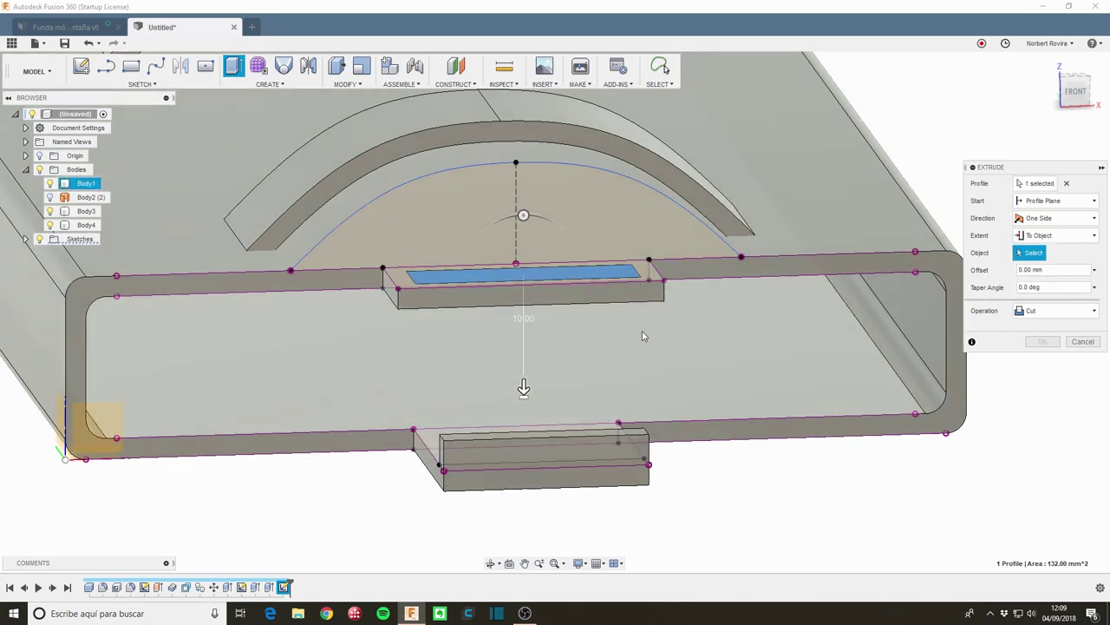
mouse_move(669, 345)
middle_mouse_down("shift")
mouse_move(668, 320)
mouse_move(684, 342)
mouse_move(645, 317)
middle_mouse_up("shift")
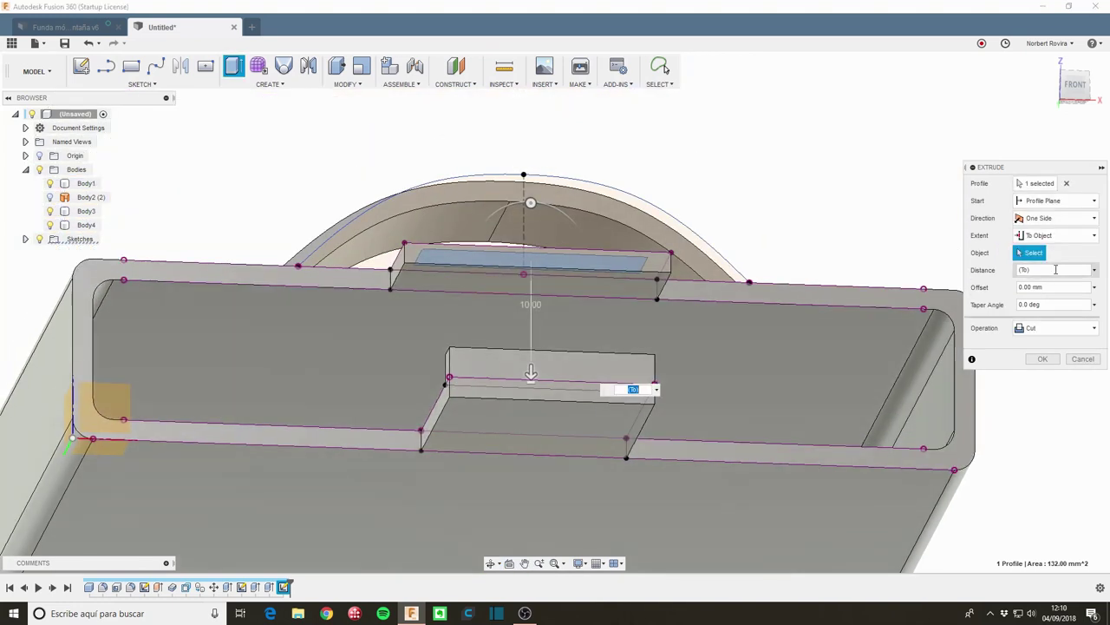
left_click(605, 284)
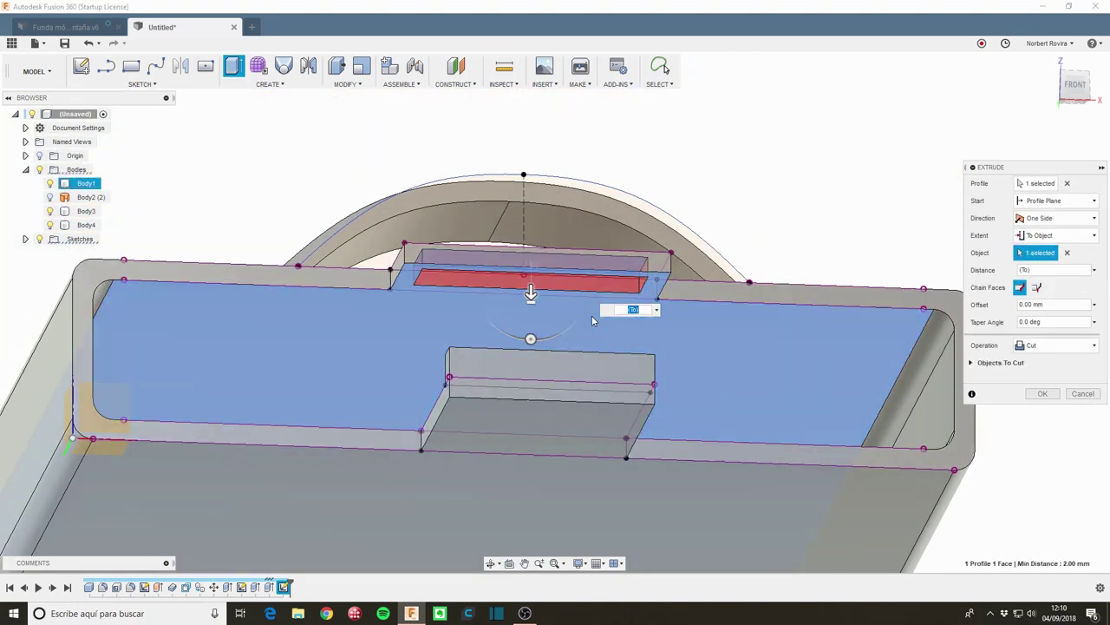
middle_click_drag(605, 287, 757, 243, "shift")
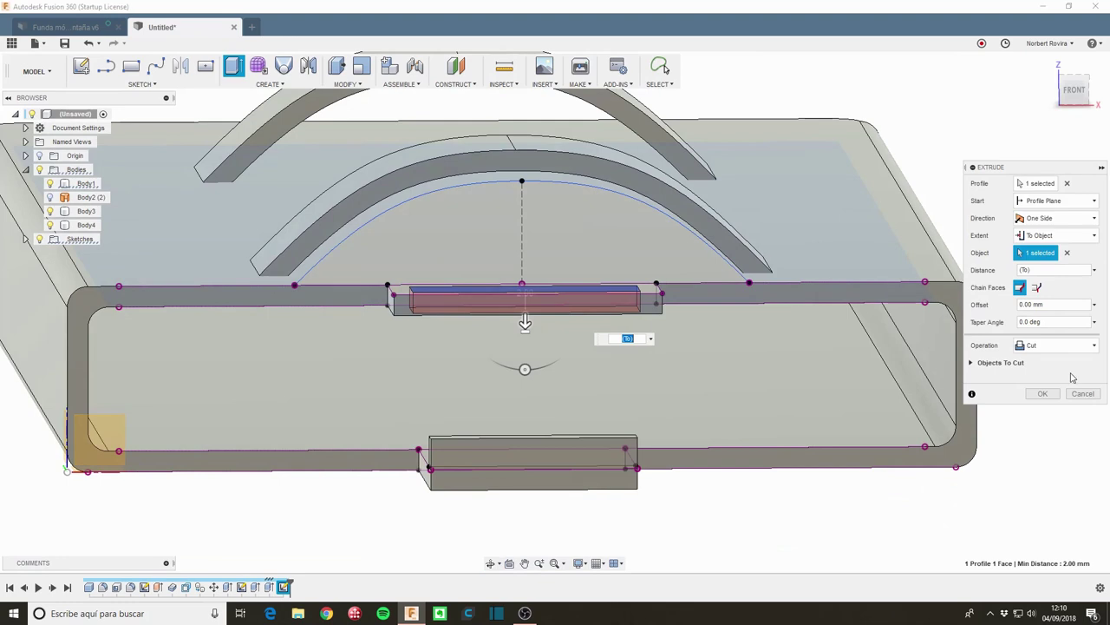
left_click(1044, 393)
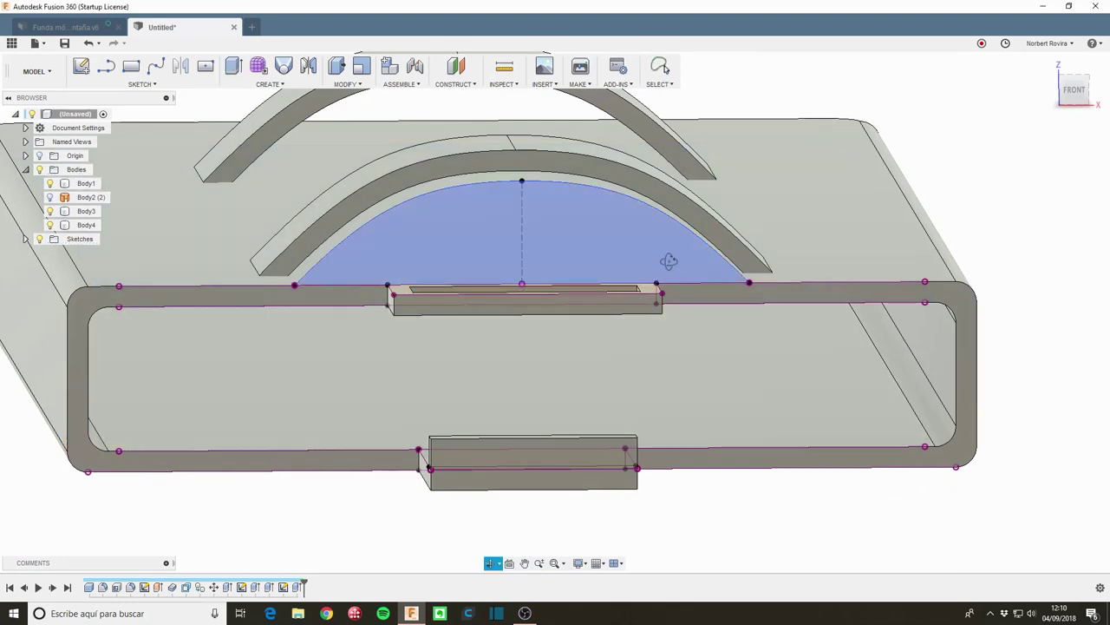
mouse_move(665, 257)
middle_mouse_down("shift")
mouse_move(551, 369)
mouse_move(588, 285)
middle_mouse_up("shift")
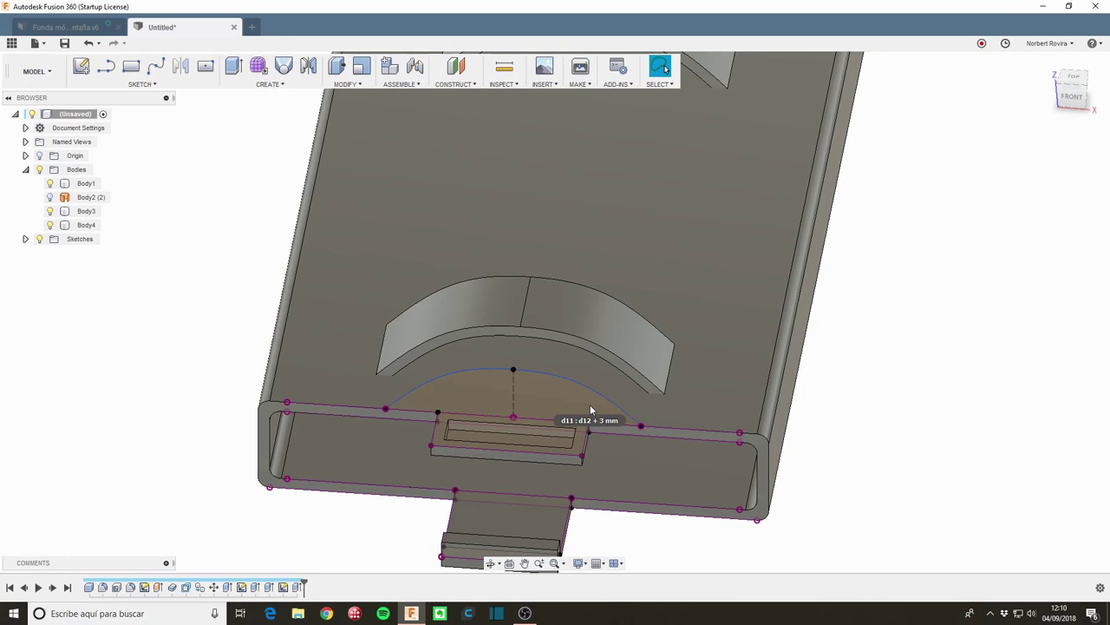
Step: Identify Body3 and Body4 as the arched ribs and Body1 as the case, then open Modify
scroll(343, 372, "down", 3)
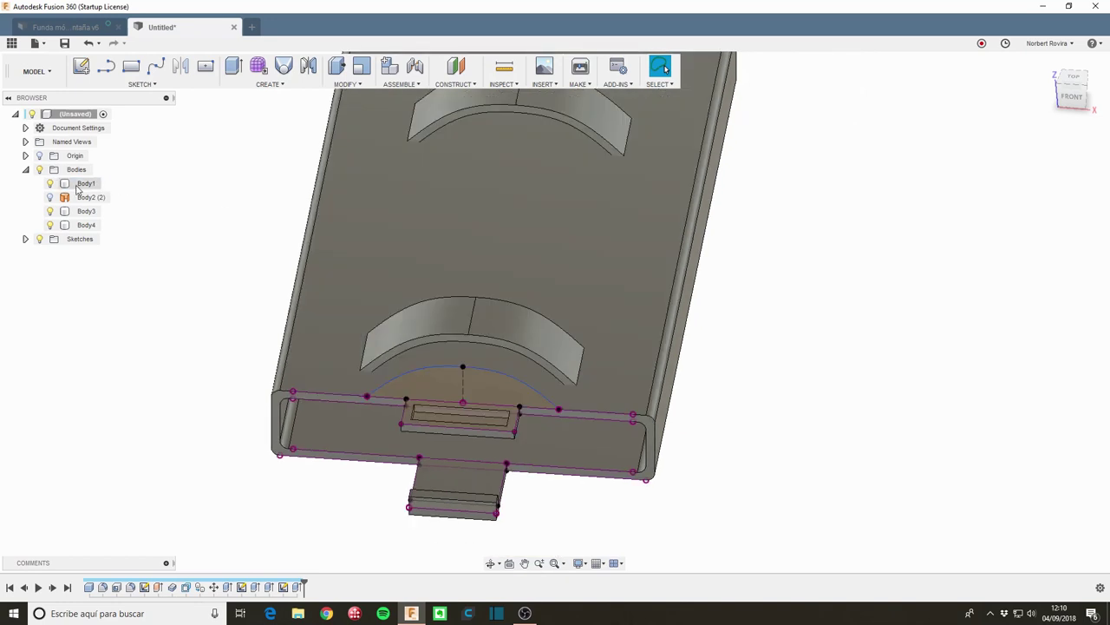
left_click(85, 211)
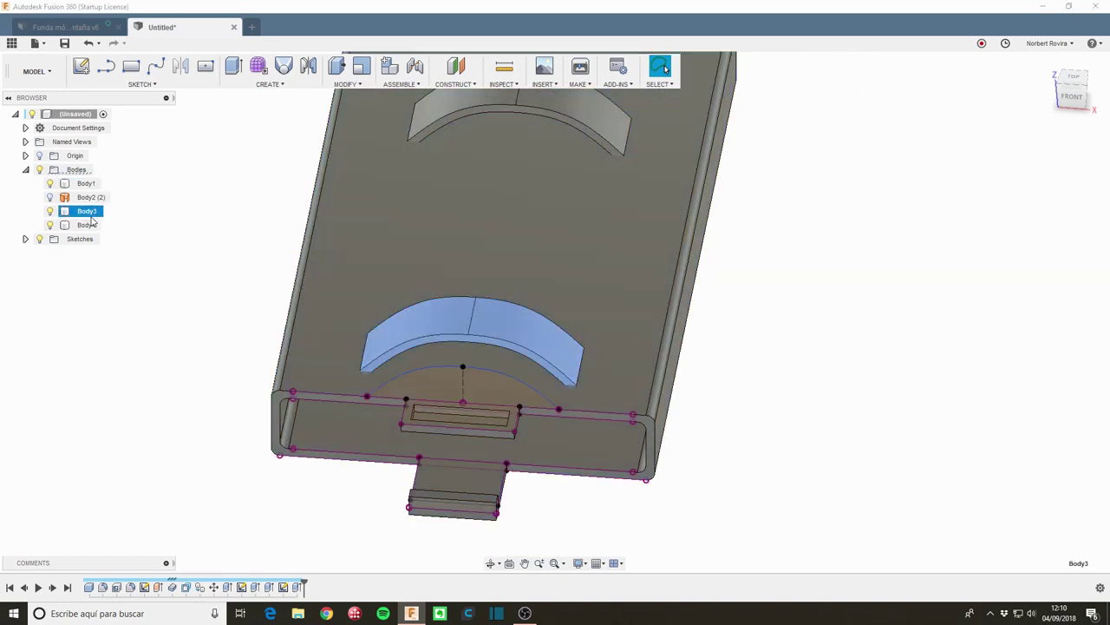
left_click(86, 226)
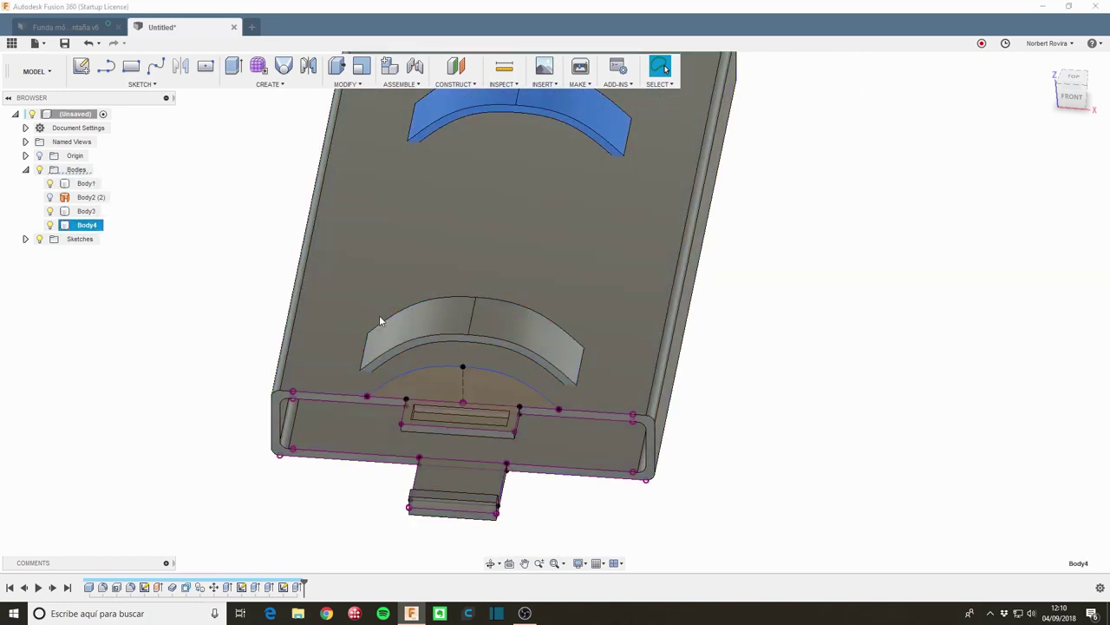
left_click(86, 183)
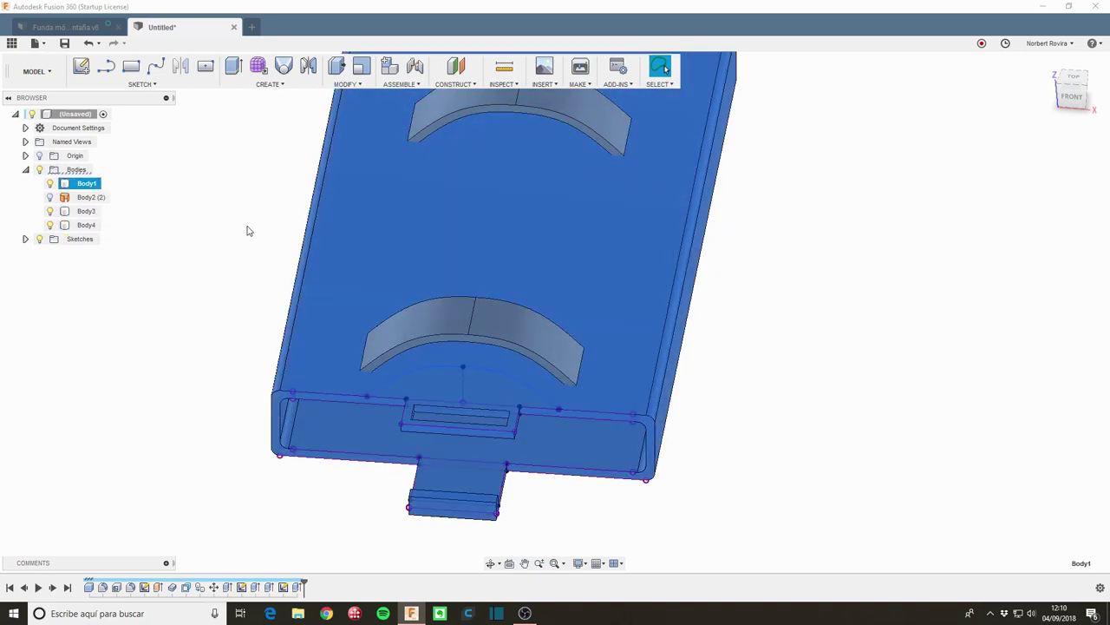
scroll(666, 294, "down", 1)
scroll(666, 294, "down", 2)
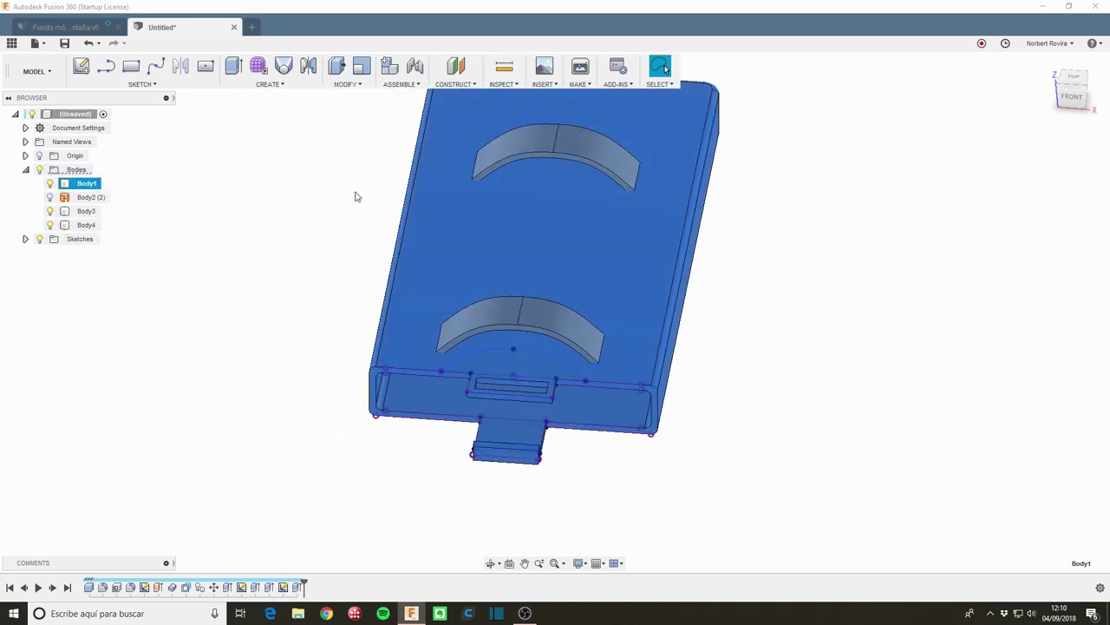
left_click(358, 197)
left_click(361, 84)
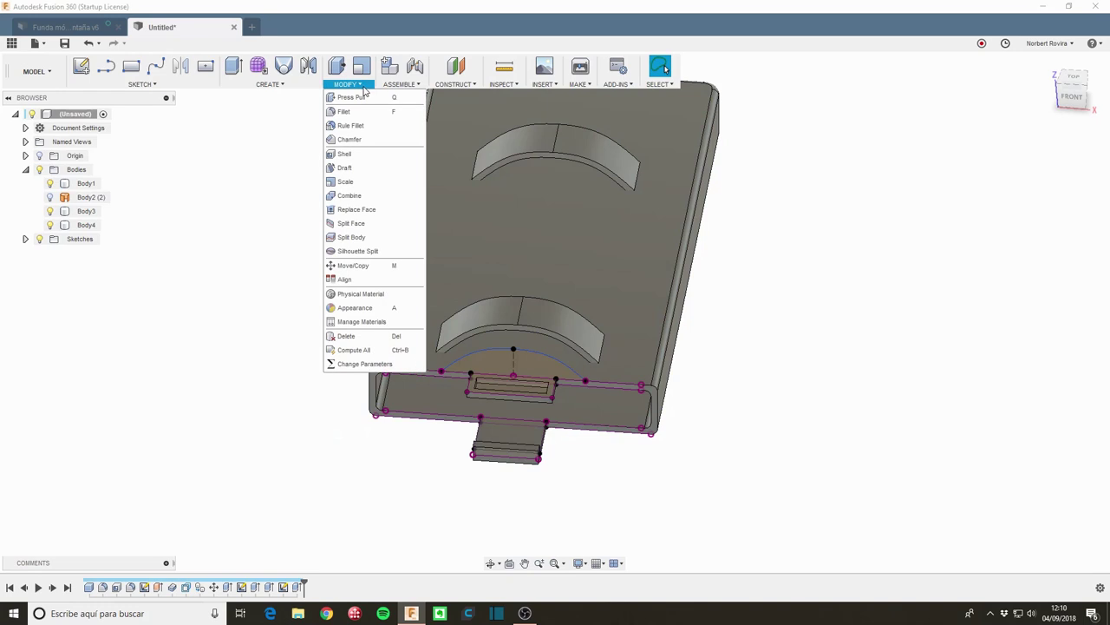
Step: Combine with Join operation: Body1 as target, Body3 and Body4 as tool bodies
left_click(379, 198)
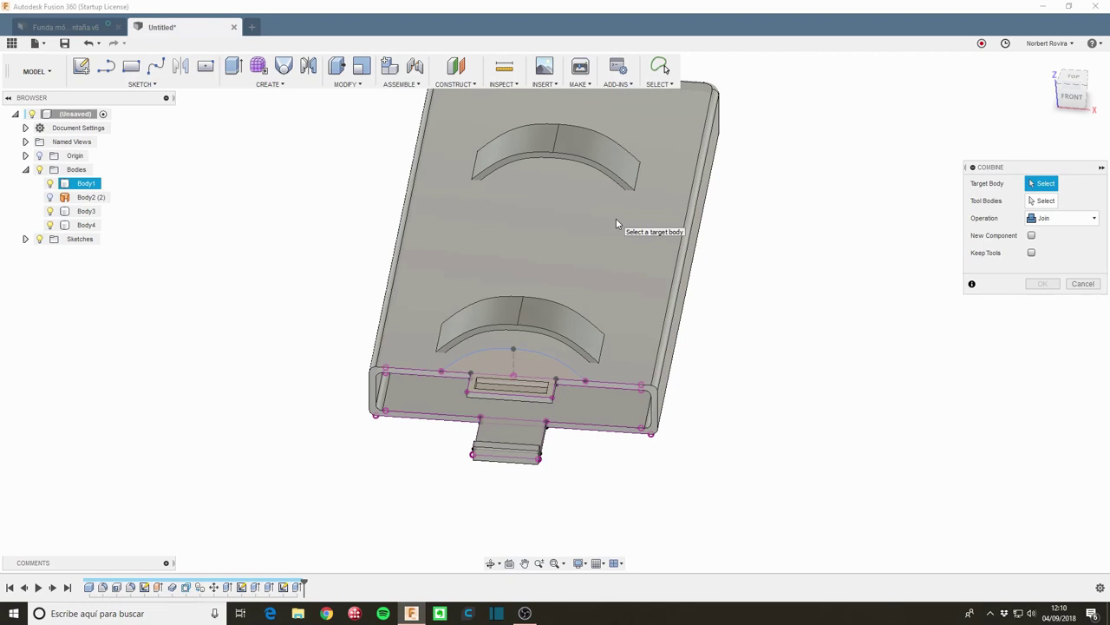
left_click(616, 224)
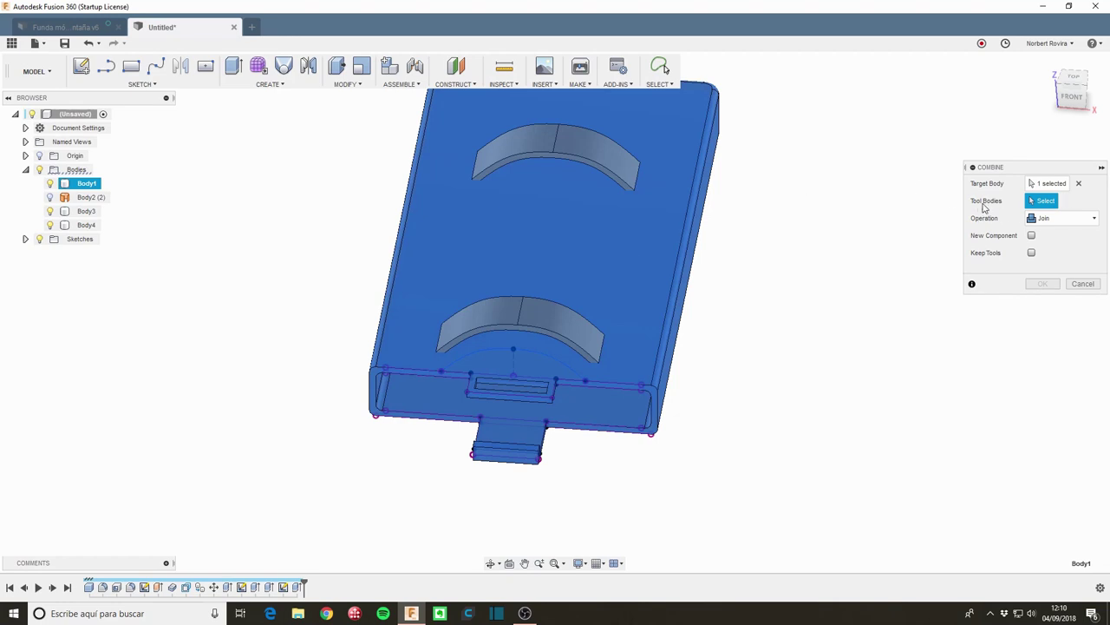
left_click(86, 212)
left_click(86, 227)
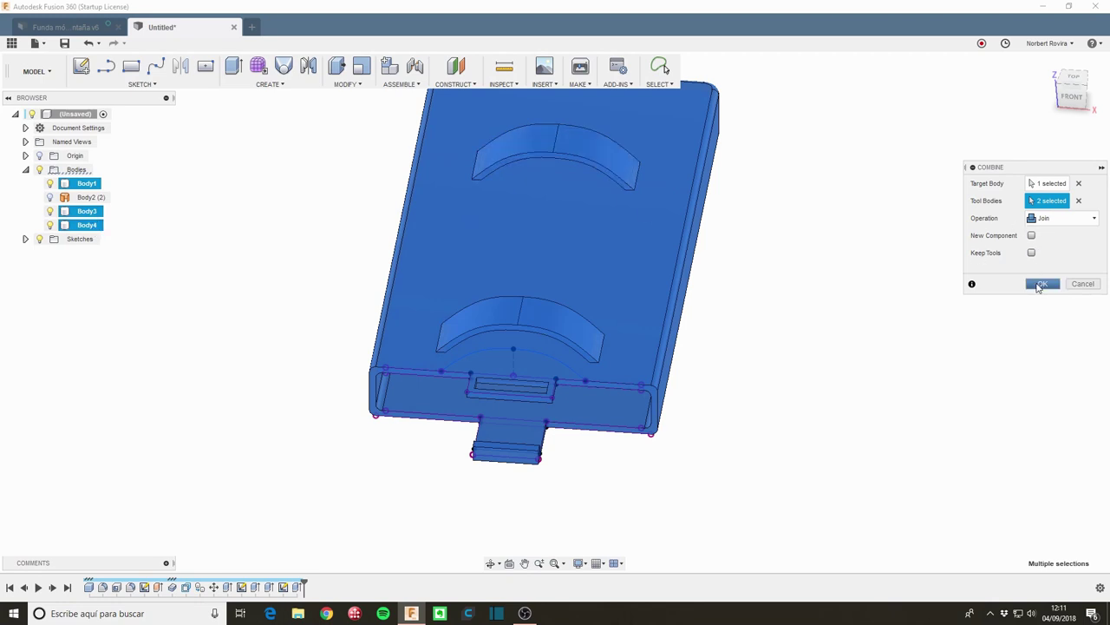
left_click(1042, 284)
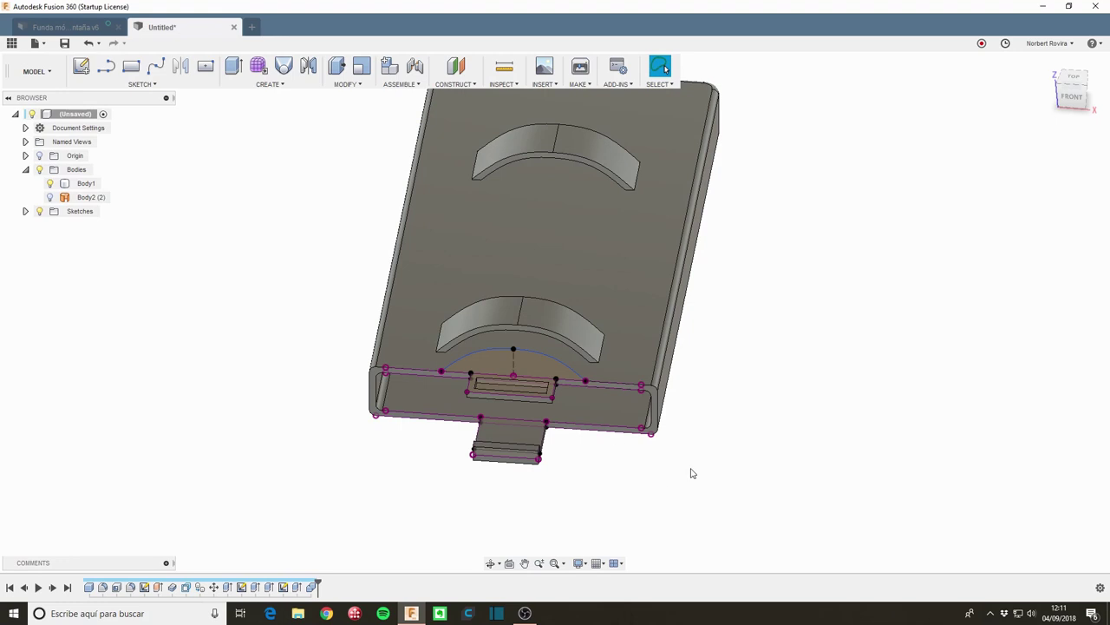
Step: Hide Sketch4 and the other visible sketch under Sketches, then open the Modify menu
middle_click_drag(731, 441, 723, 426, "shift")
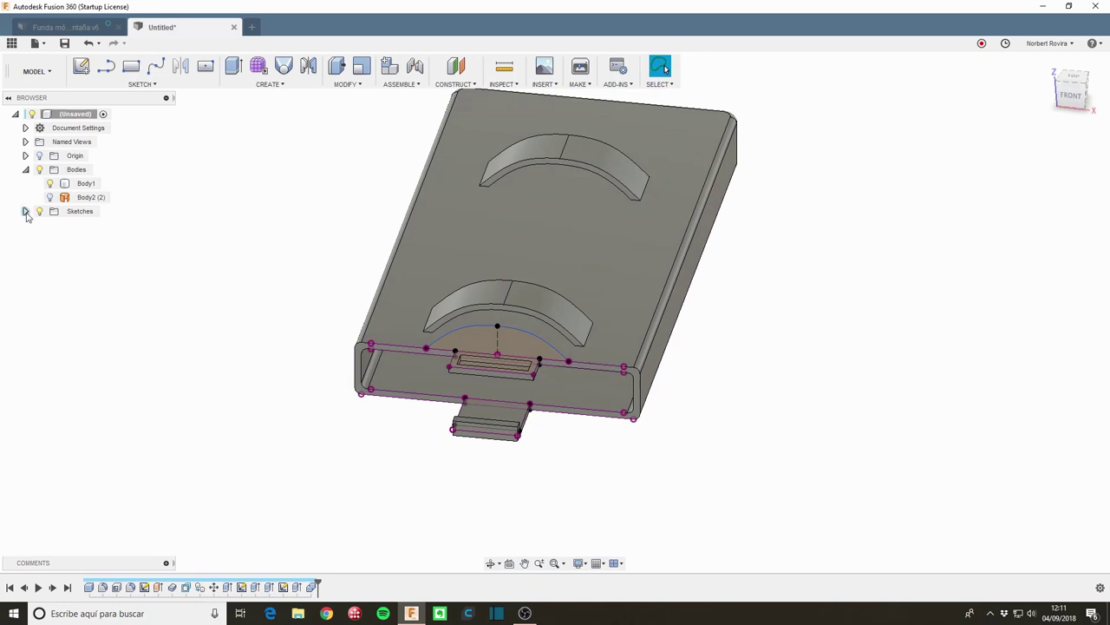
left_click(25, 211)
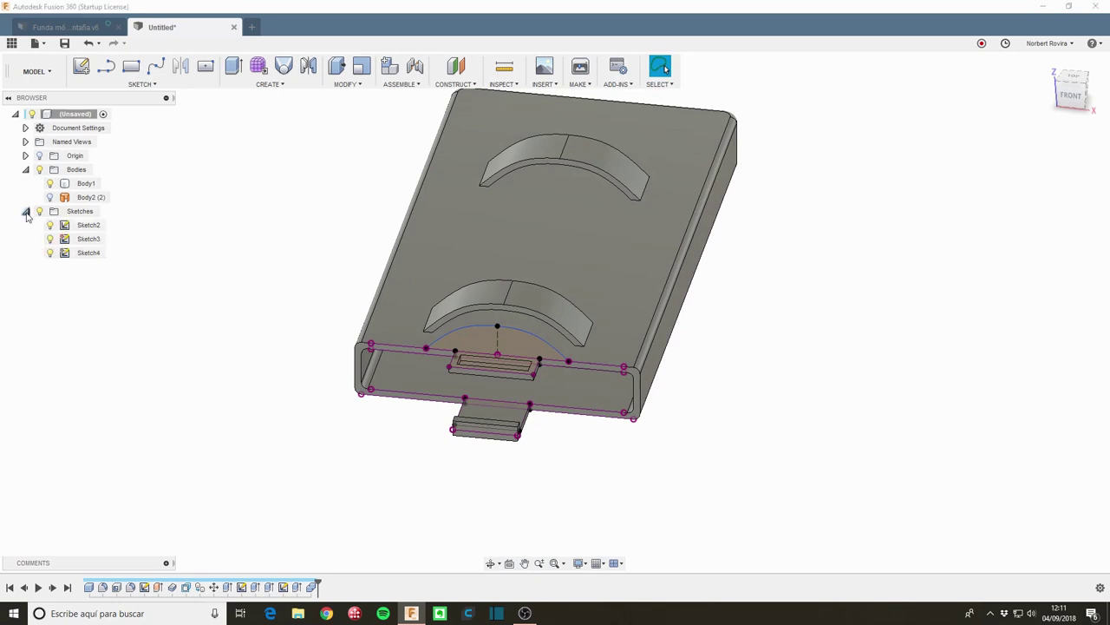
left_click(49, 253)
left_click(51, 232)
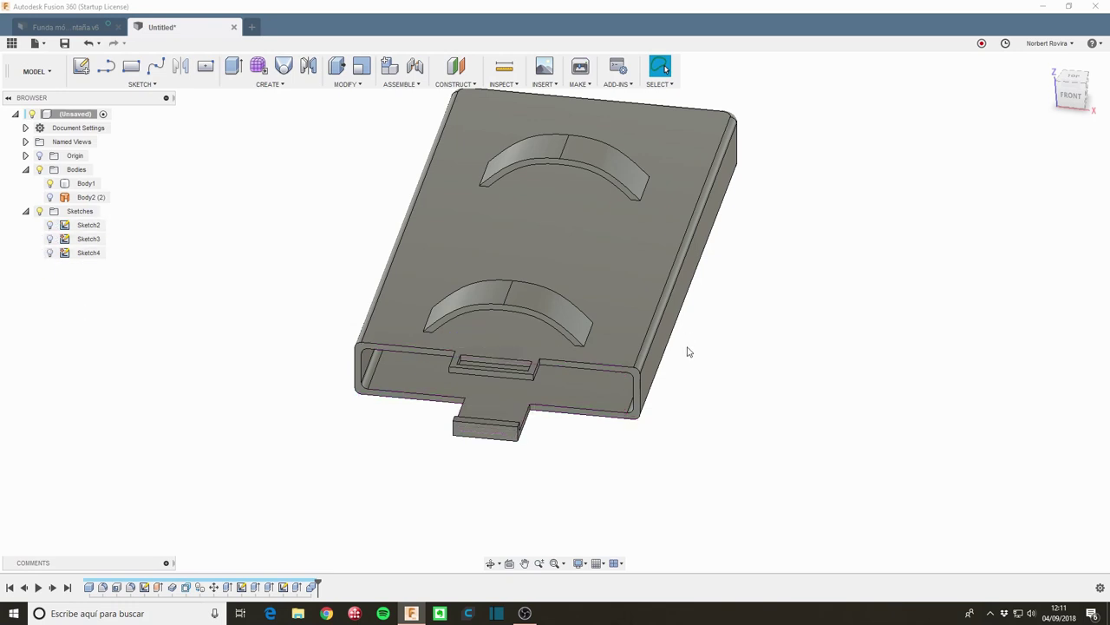
left_click(355, 87)
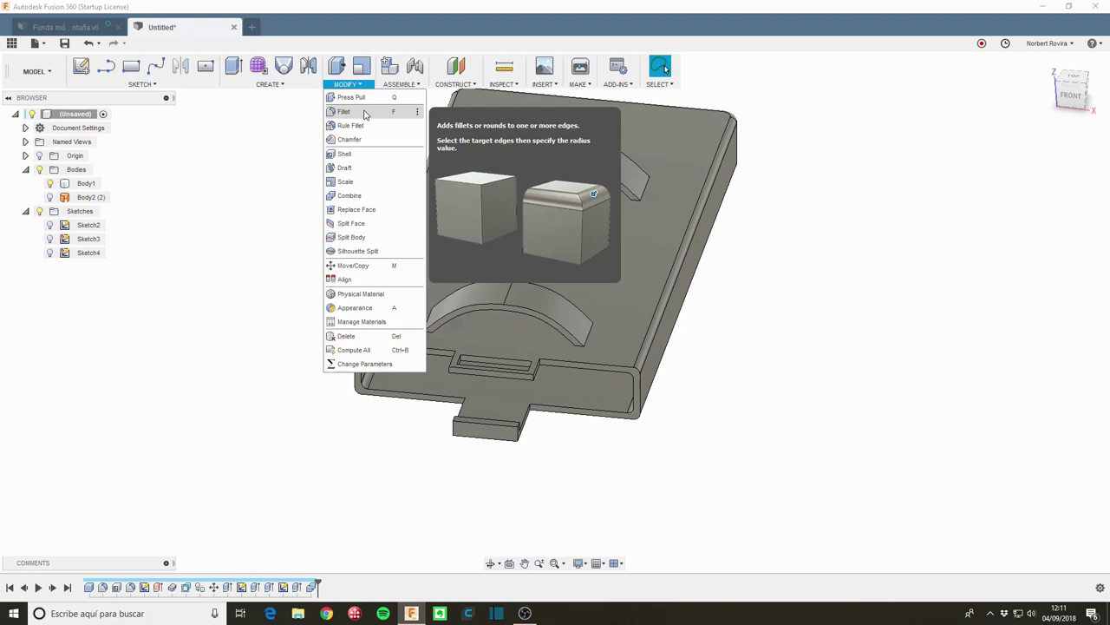
Step: Start a 2 mm fillet on the corner, slot and tab edges plus a rib end edge
left_click(365, 113)
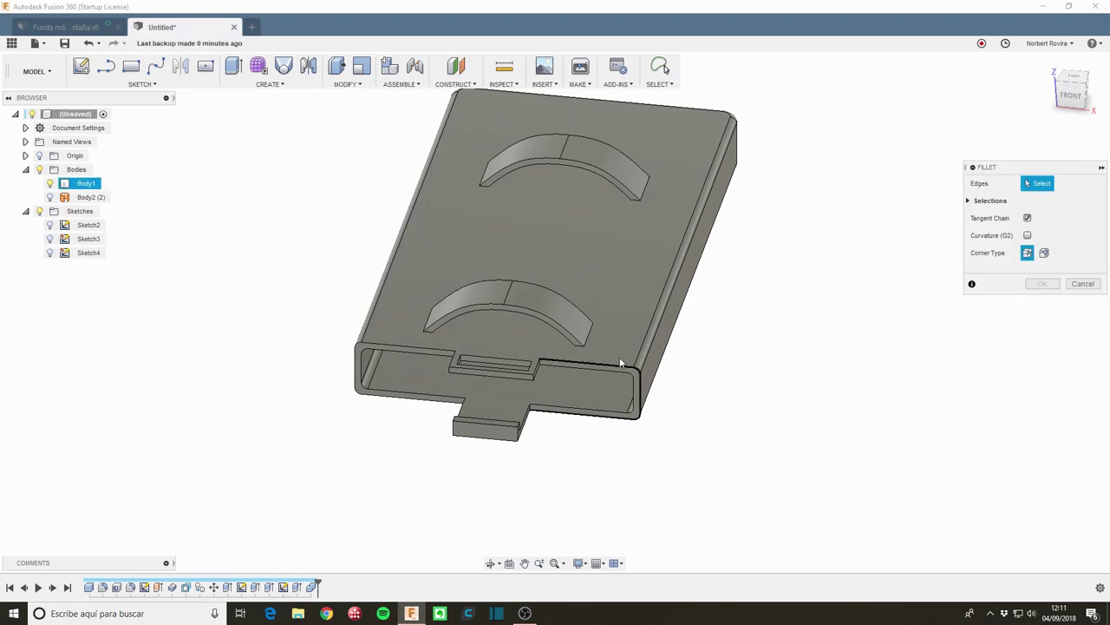
scroll(534, 436, "up", 3)
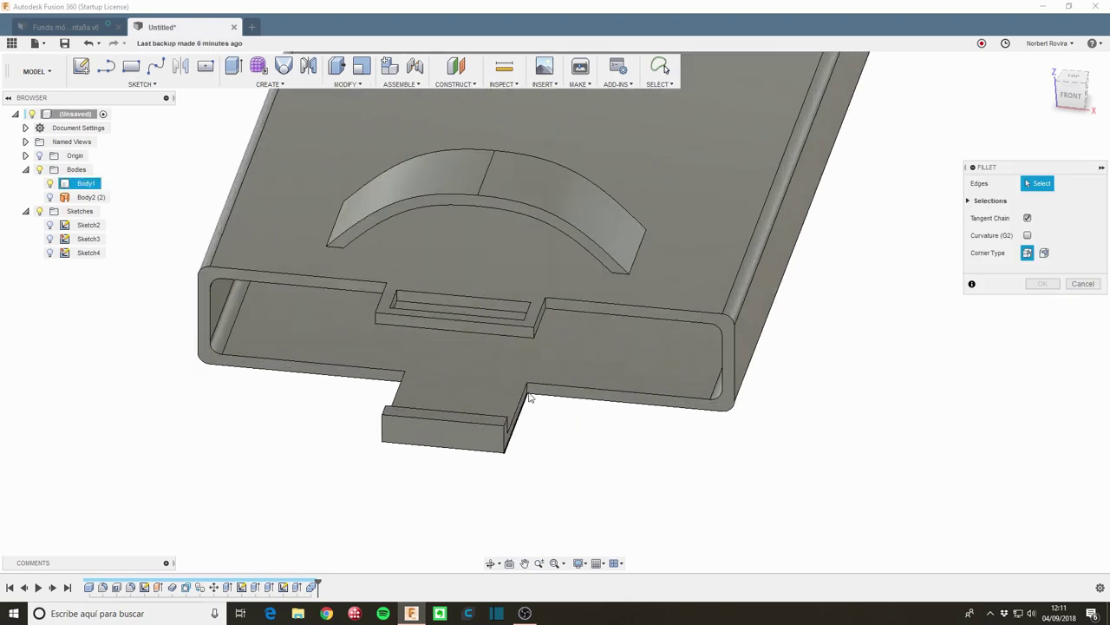
scroll(545, 412, "up", 2)
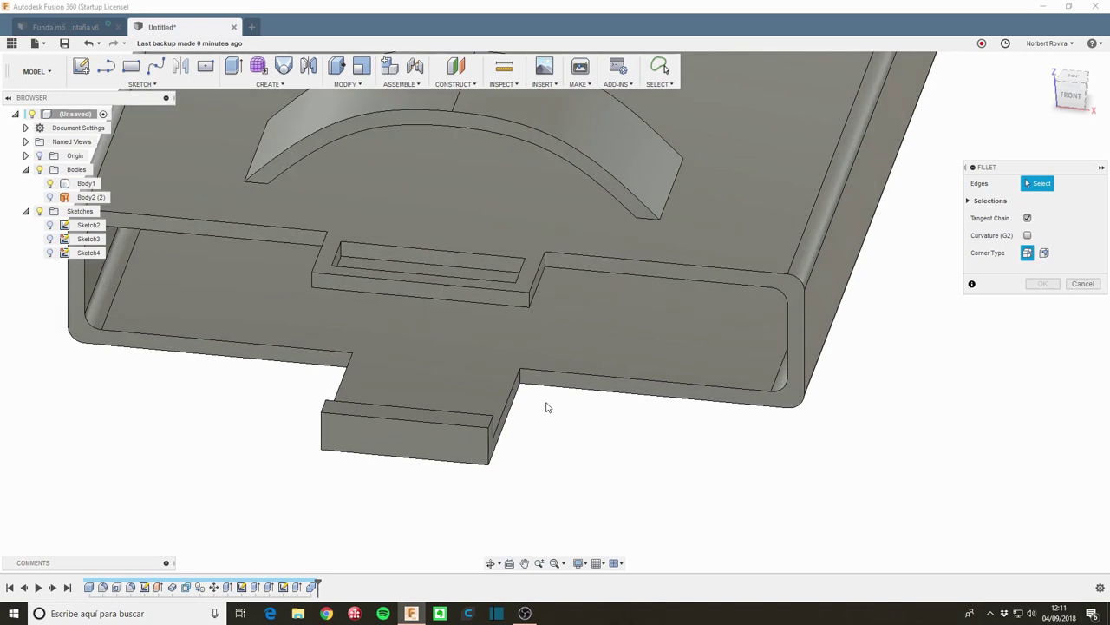
scroll(516, 368, "up", 2)
left_click(511, 374)
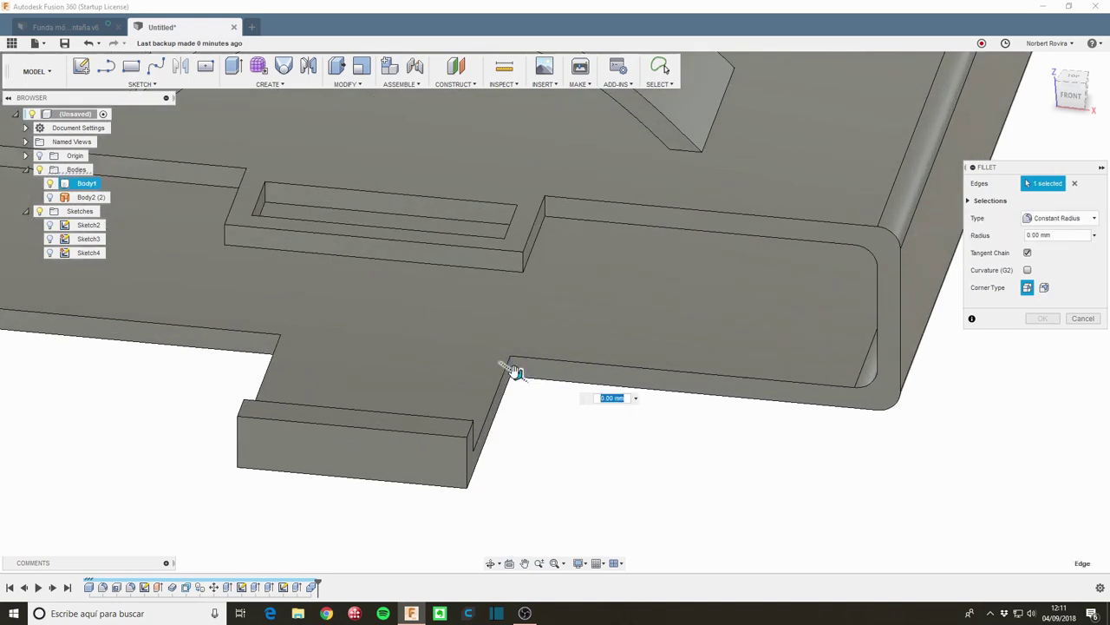
left_click_drag(521, 375, 524, 377)
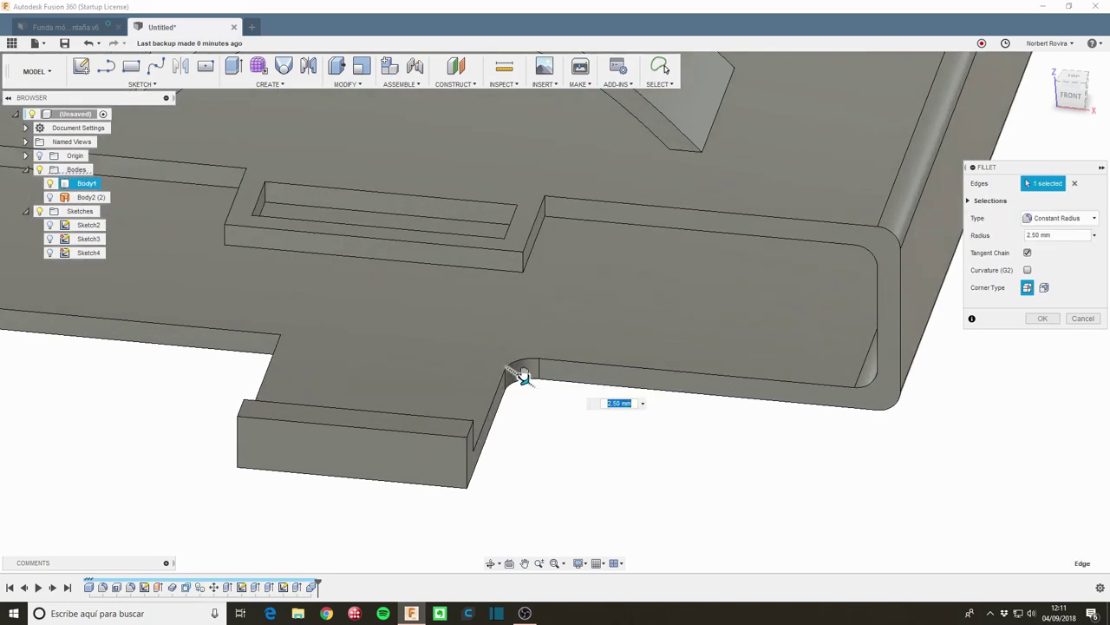
type("2")
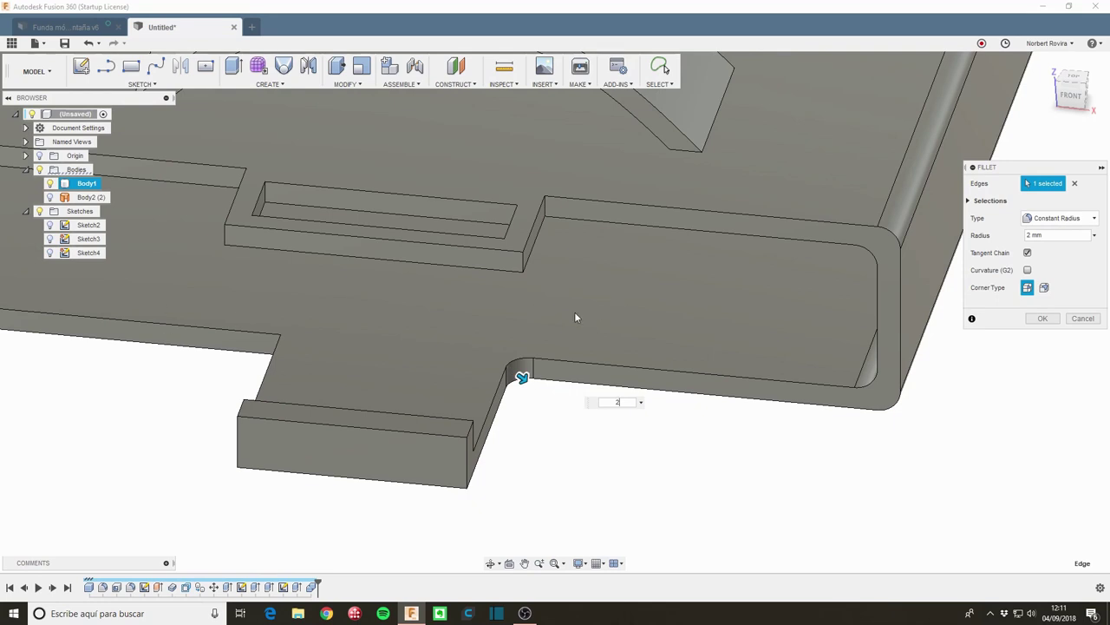
left_click(547, 210)
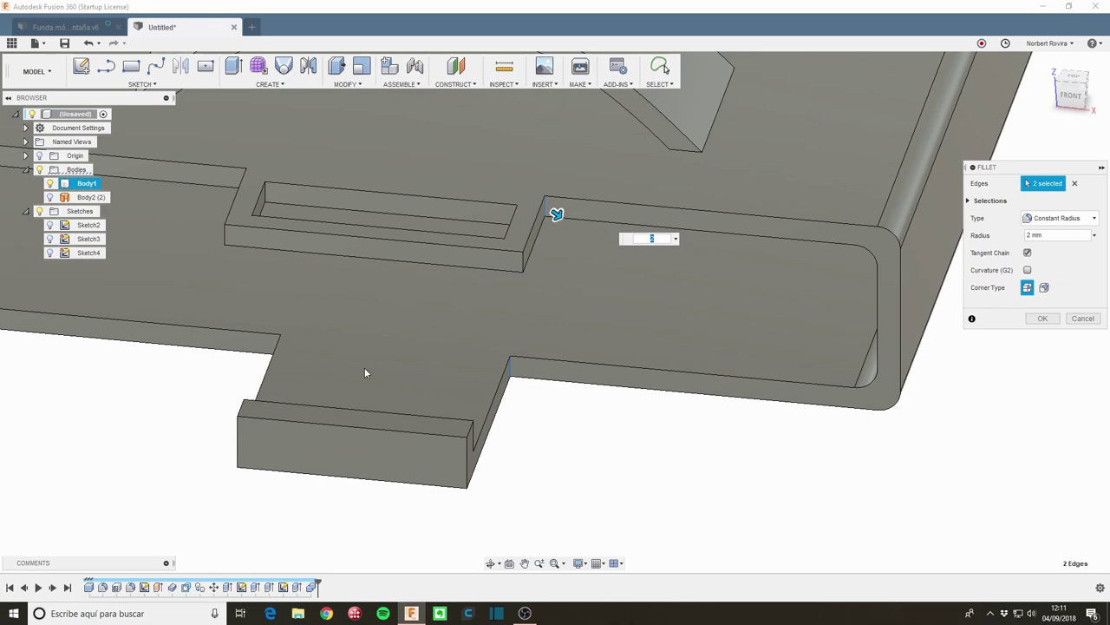
left_click(282, 345)
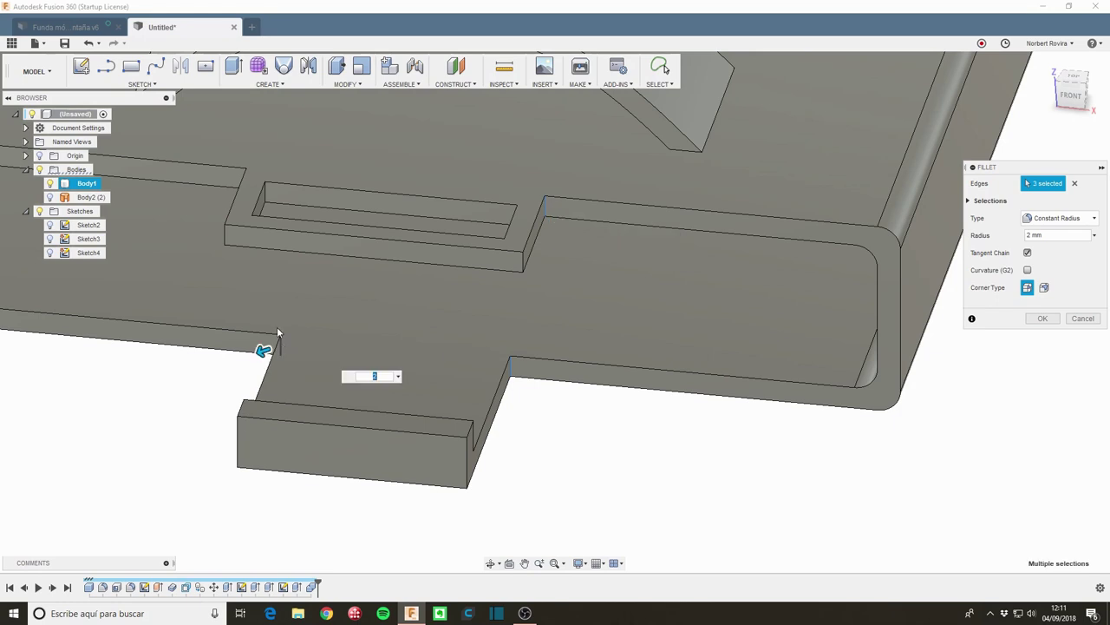
left_click(248, 179)
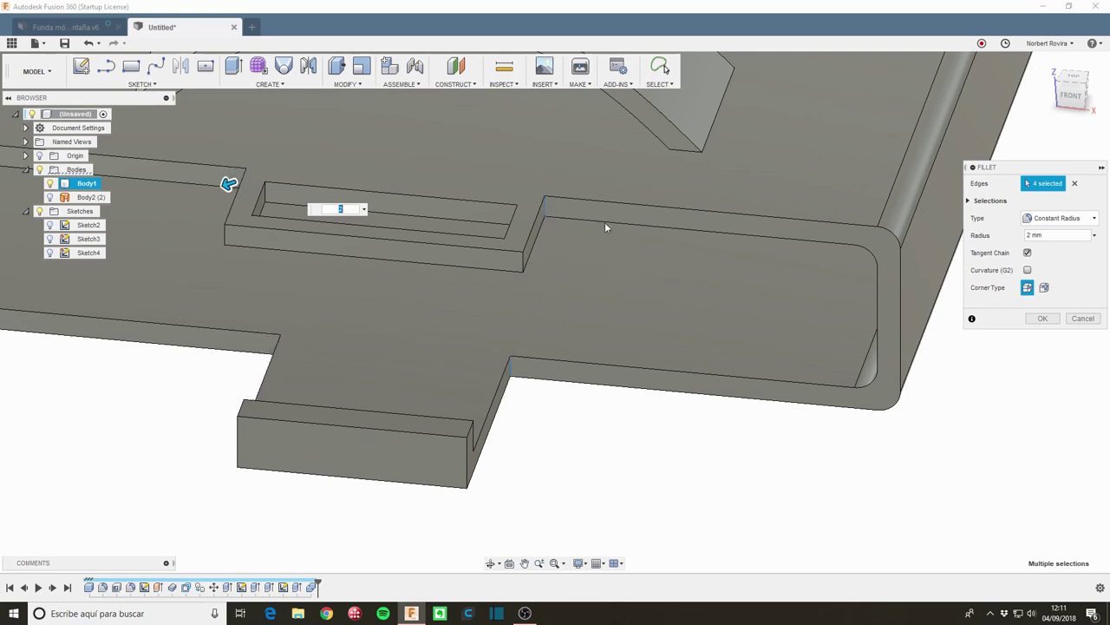
left_click(717, 111)
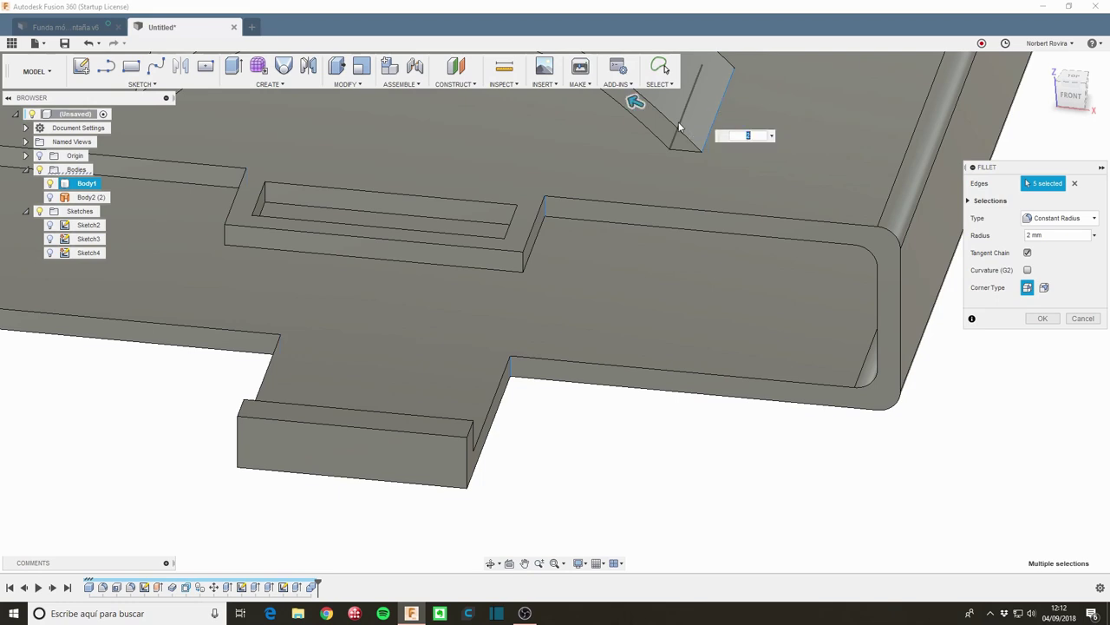
left_click(231, 199)
Step: Add the remaining arc-end edges of both ribs and apply the 2 mm fillet
middle_click_drag(248, 195, 417, 336, "shift")
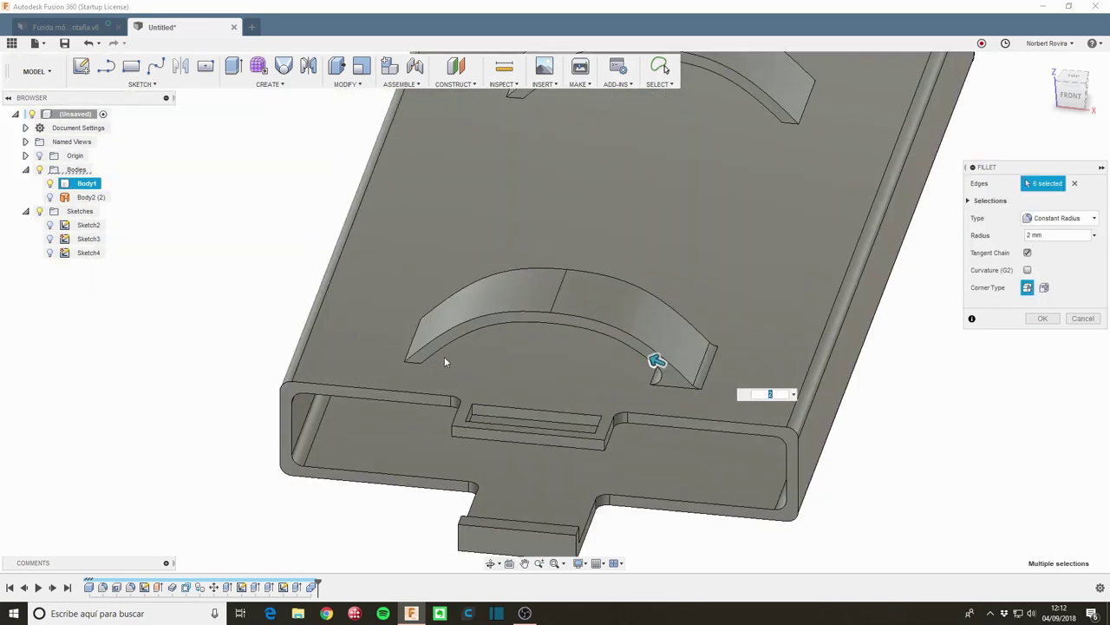
left_click(418, 338)
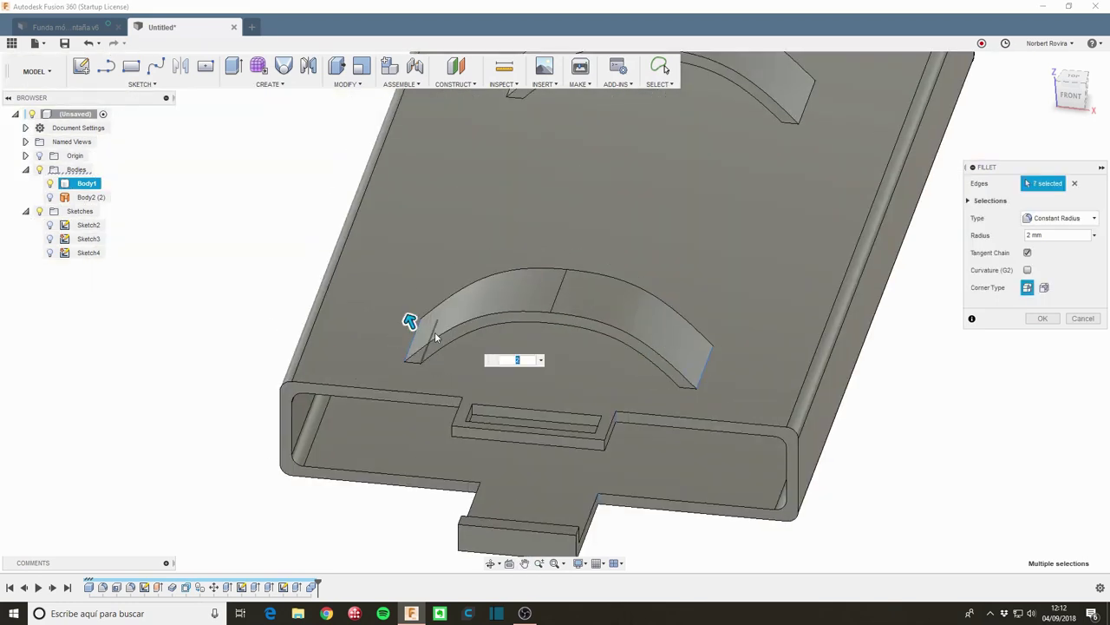
left_click(435, 328)
left_click(803, 111)
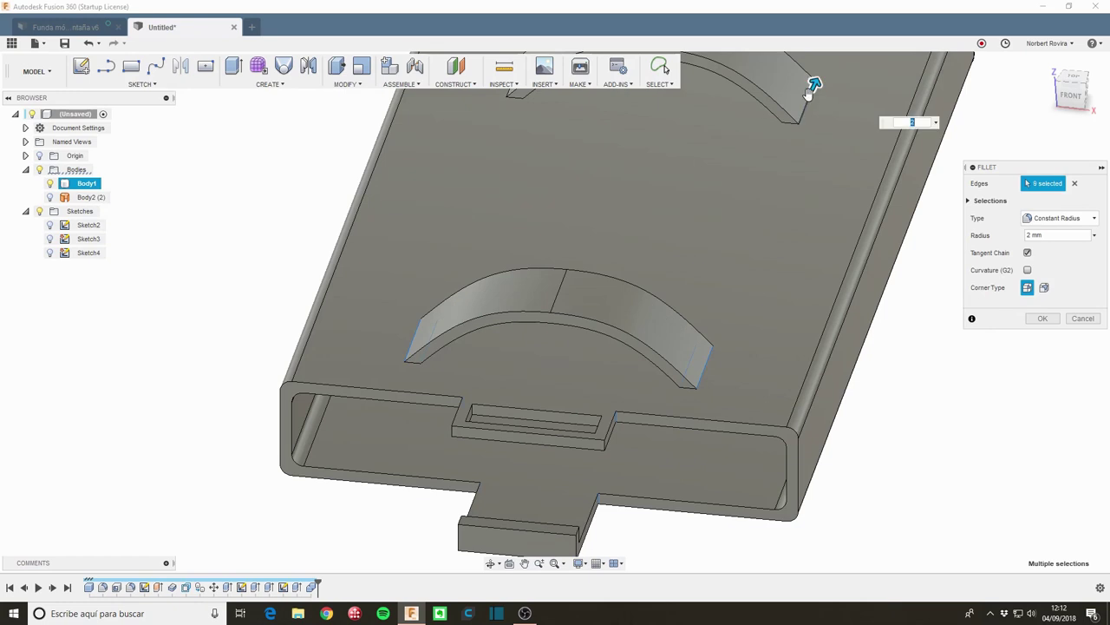
middle_click_drag(379, 194, 433, 354)
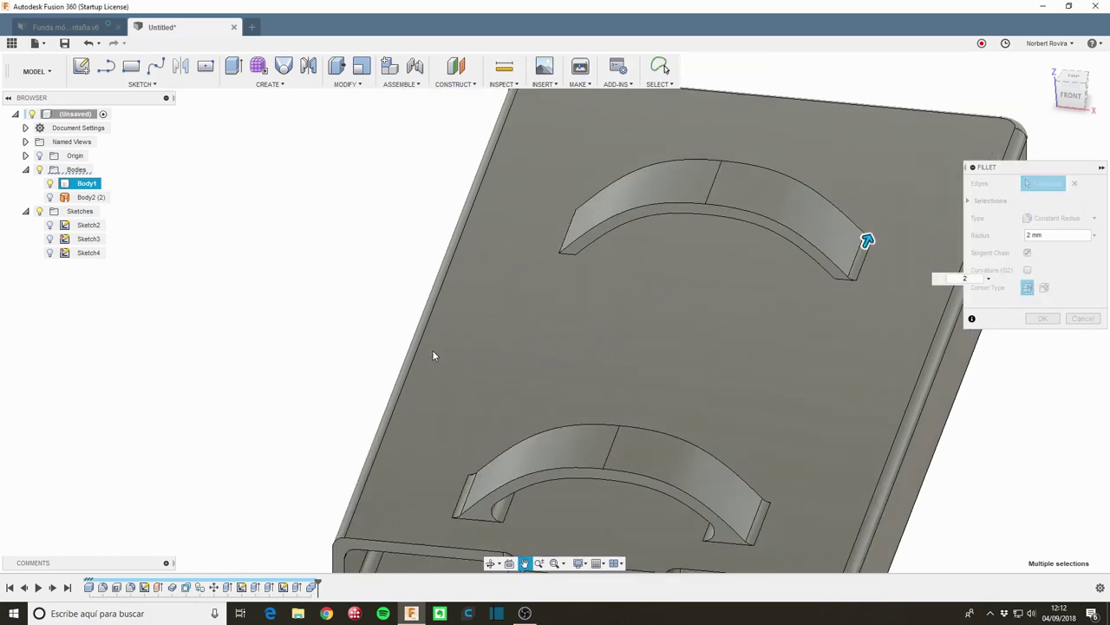
left_click(569, 235)
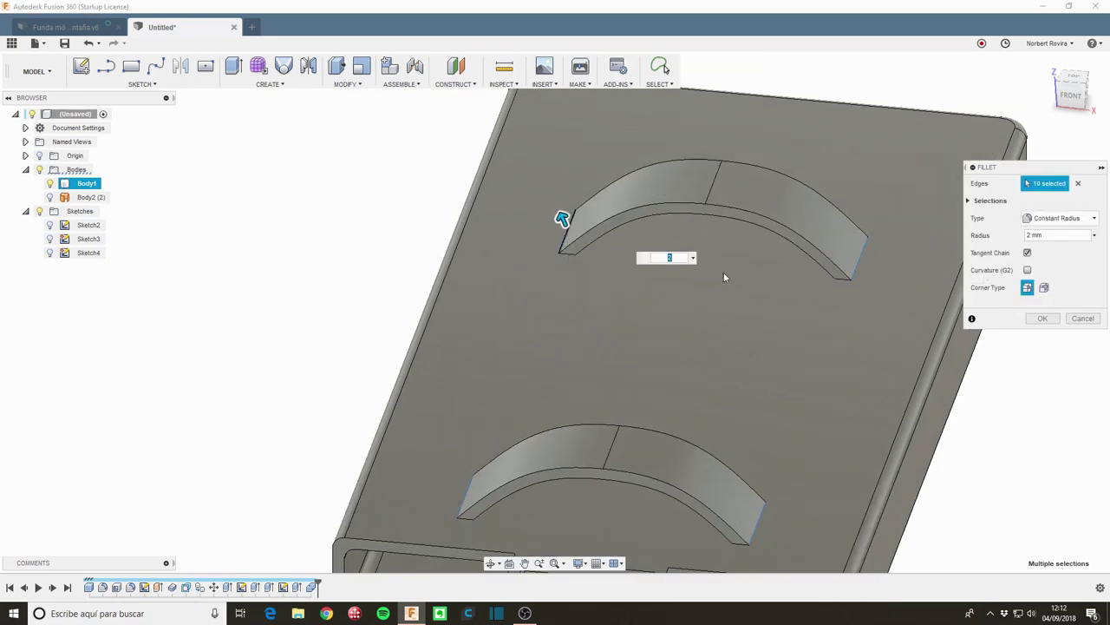
left_click(850, 256)
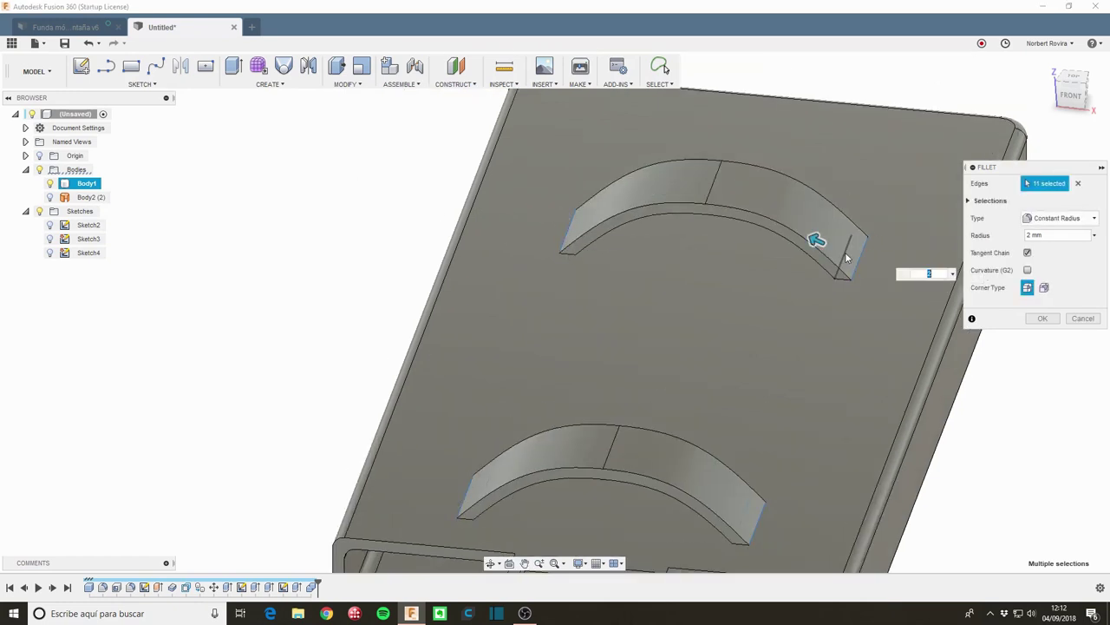
left_click(590, 221)
scroll(782, 321, "down", 3)
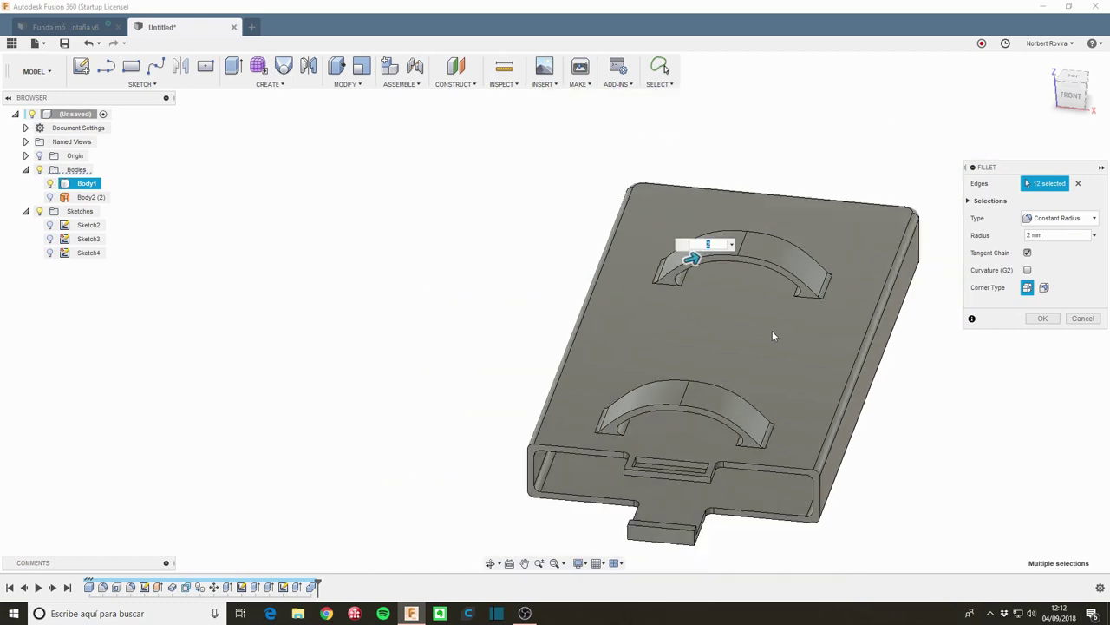
middle_click_drag(779, 434, 581, 282)
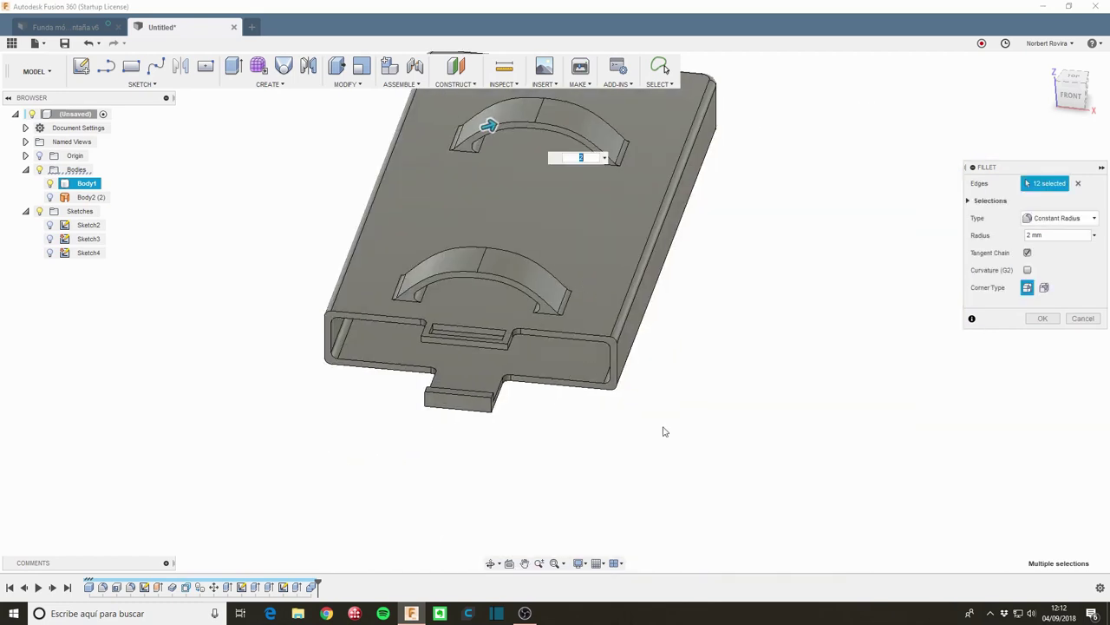
left_click(1043, 319)
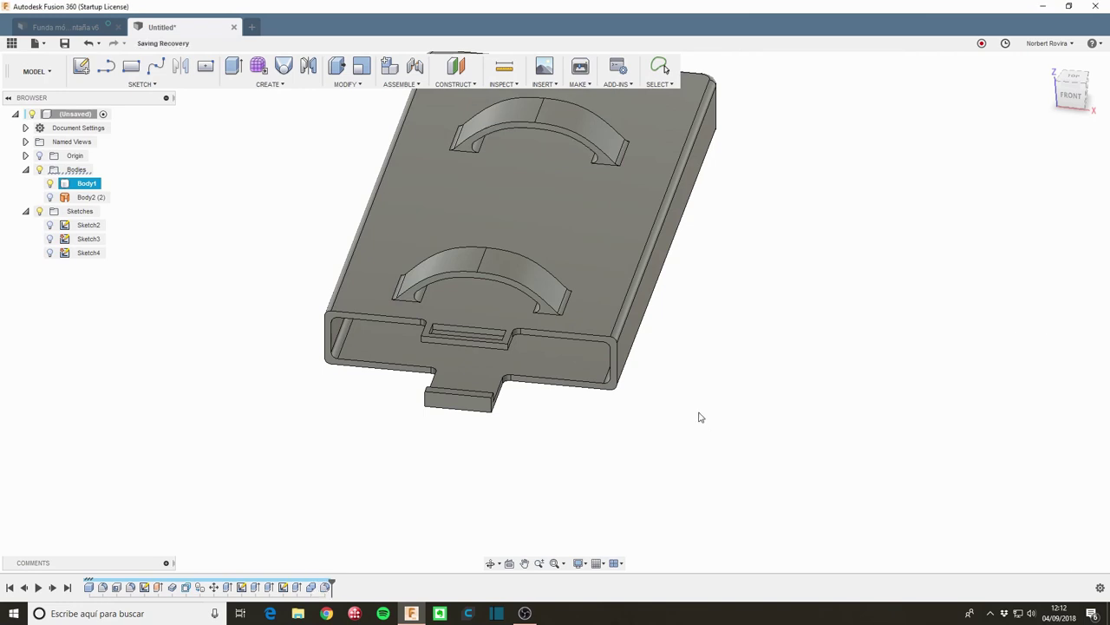
Step: Fillet three edges of the protruding end tab at 1 mm
key("Escape")
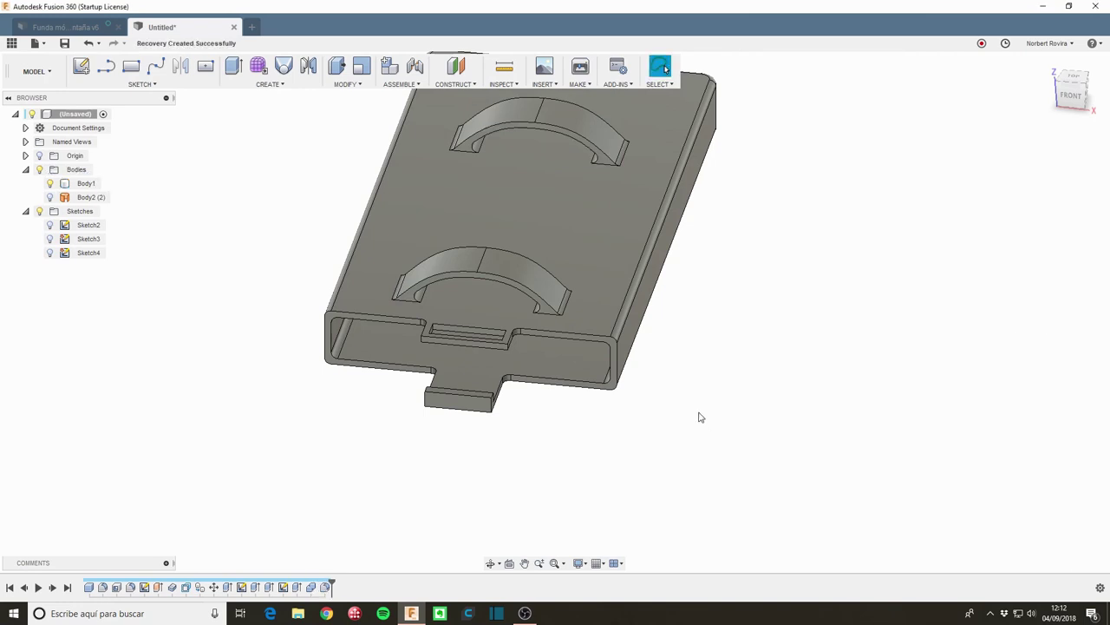
scroll(543, 424, "up", 3)
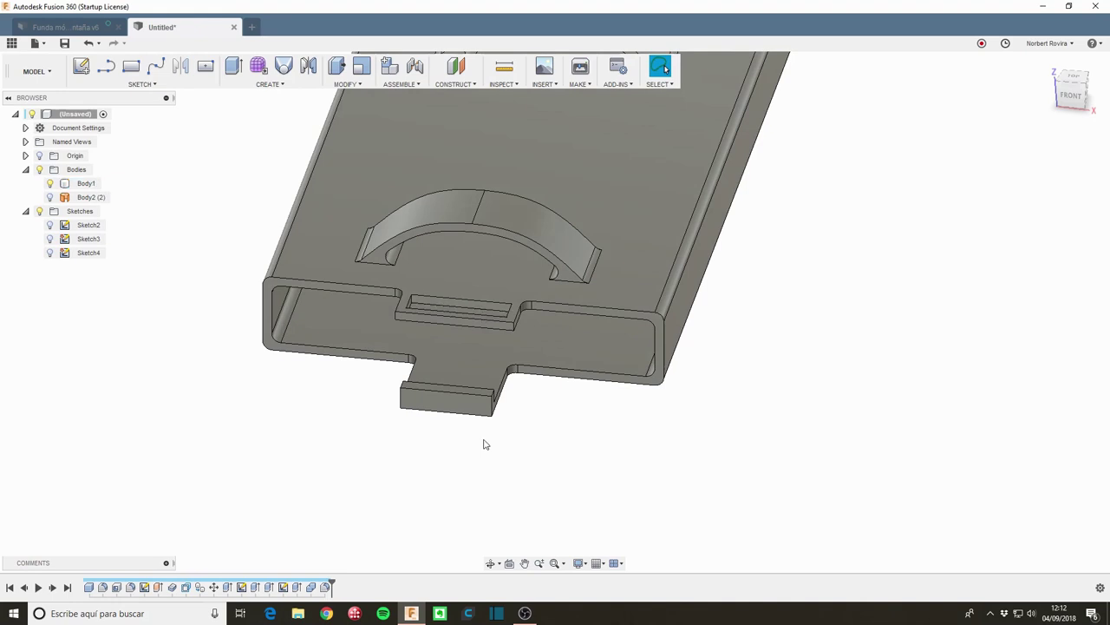
key("f")
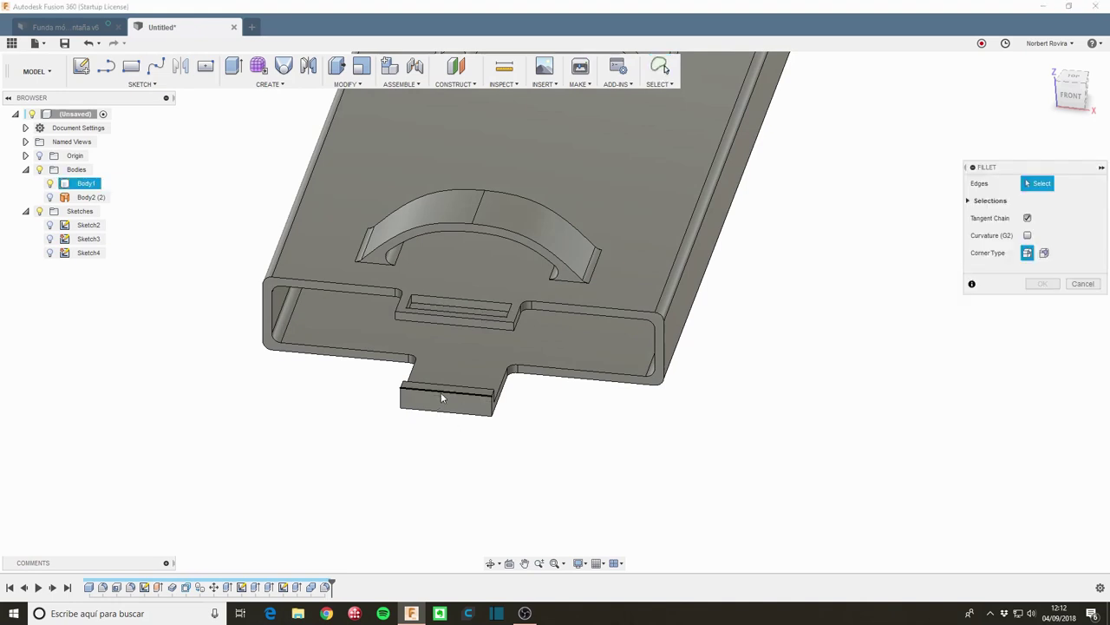
left_click(441, 392)
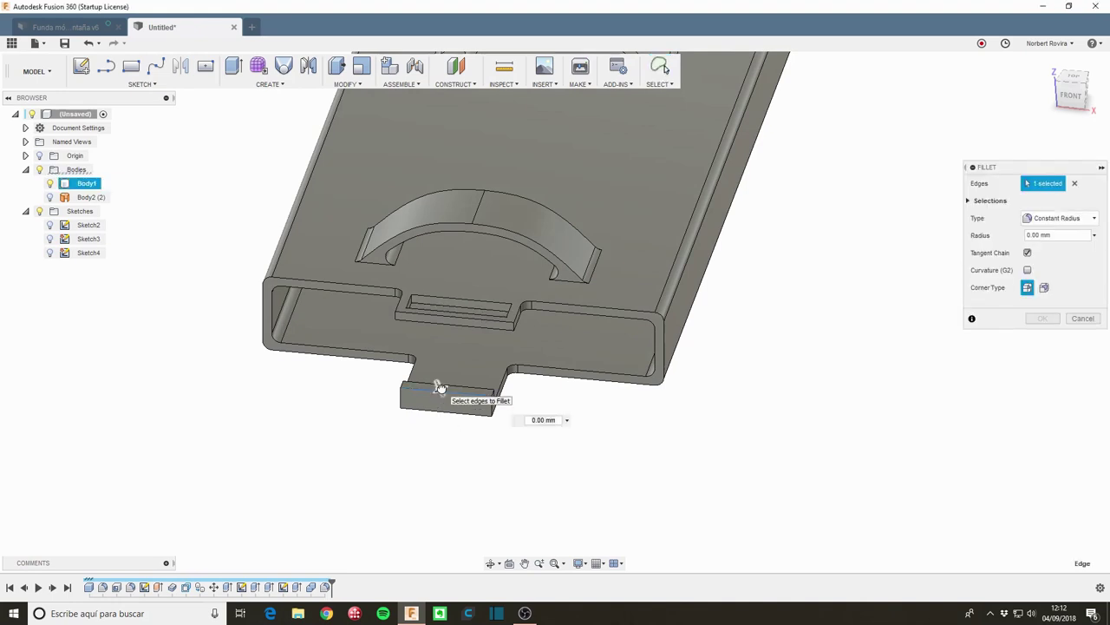
type("1")
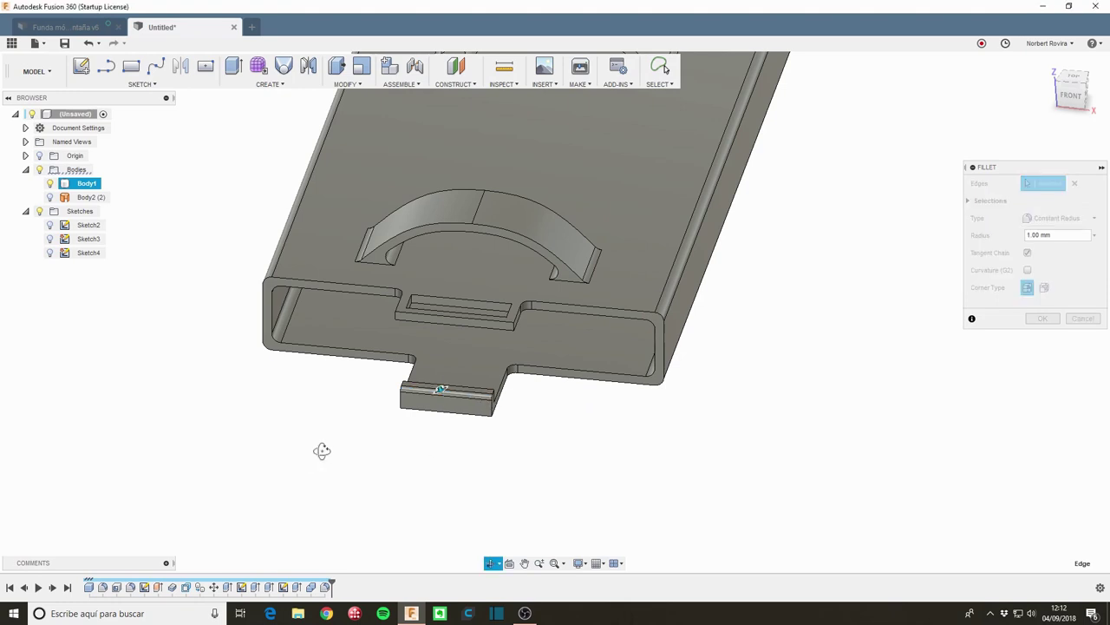
middle_click_drag(320, 448, 418, 424, "shift")
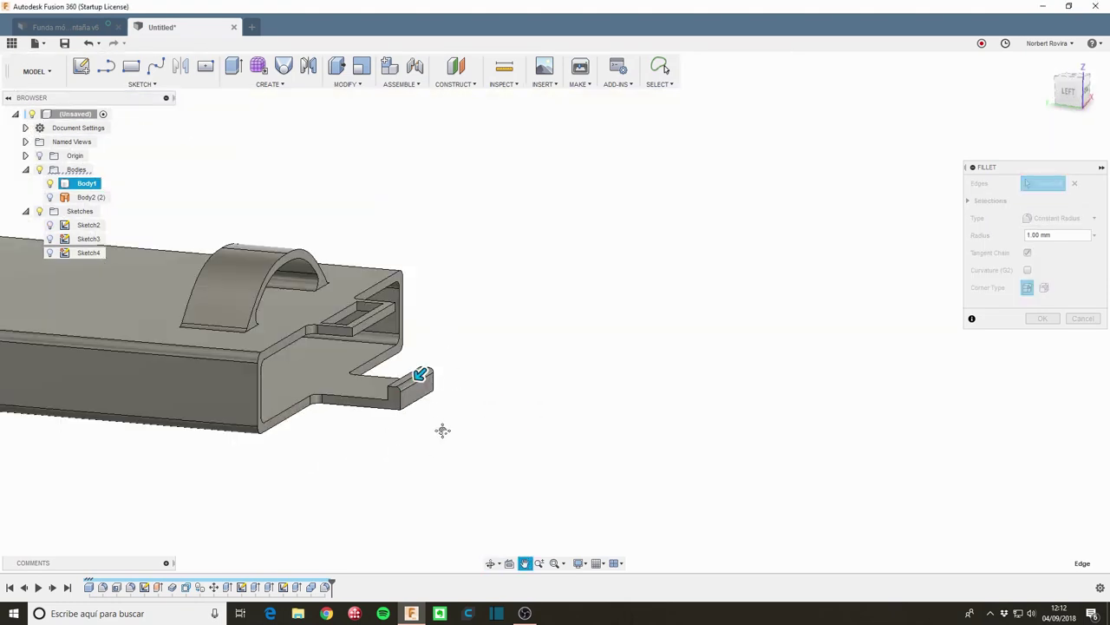
middle_click_drag(448, 342, 438, 467)
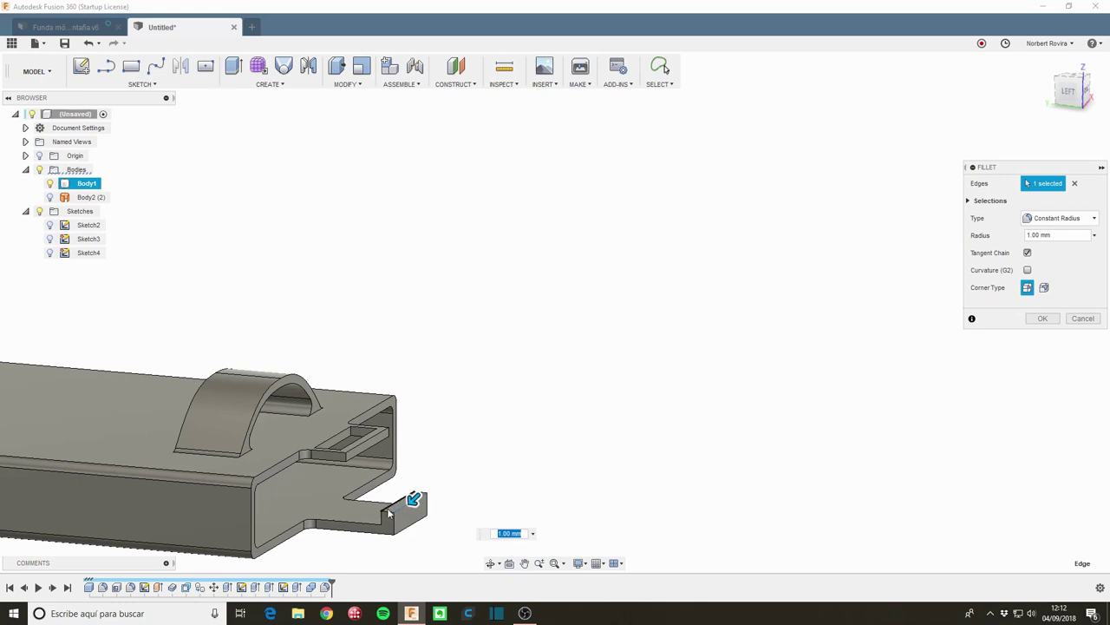
left_click(388, 510)
middle_click_drag(451, 441, 429, 495, "shift")
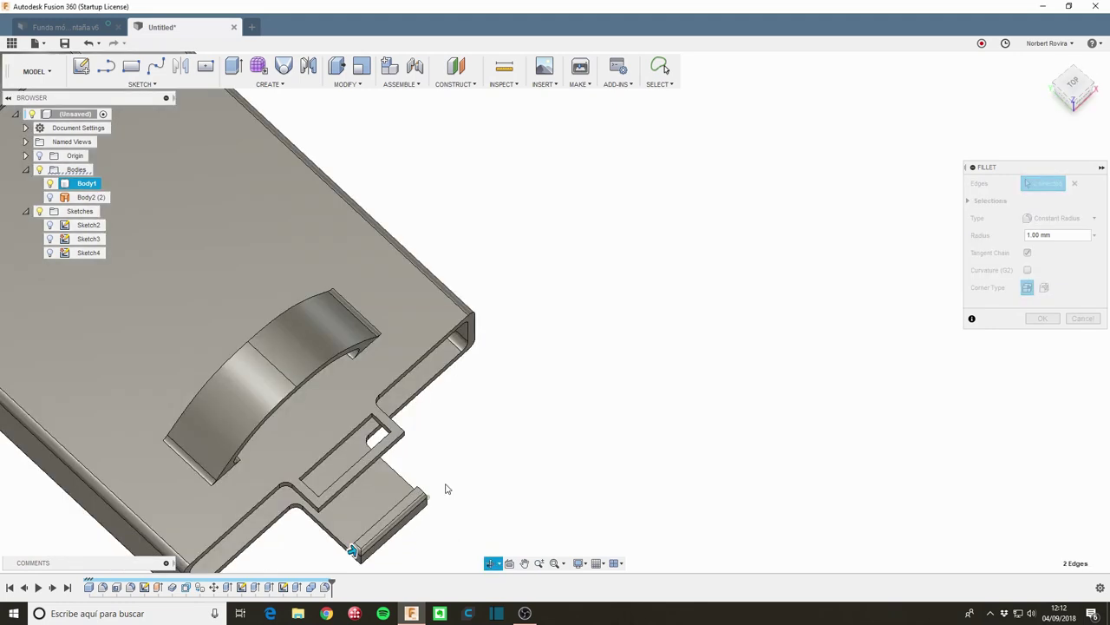
left_click(427, 492)
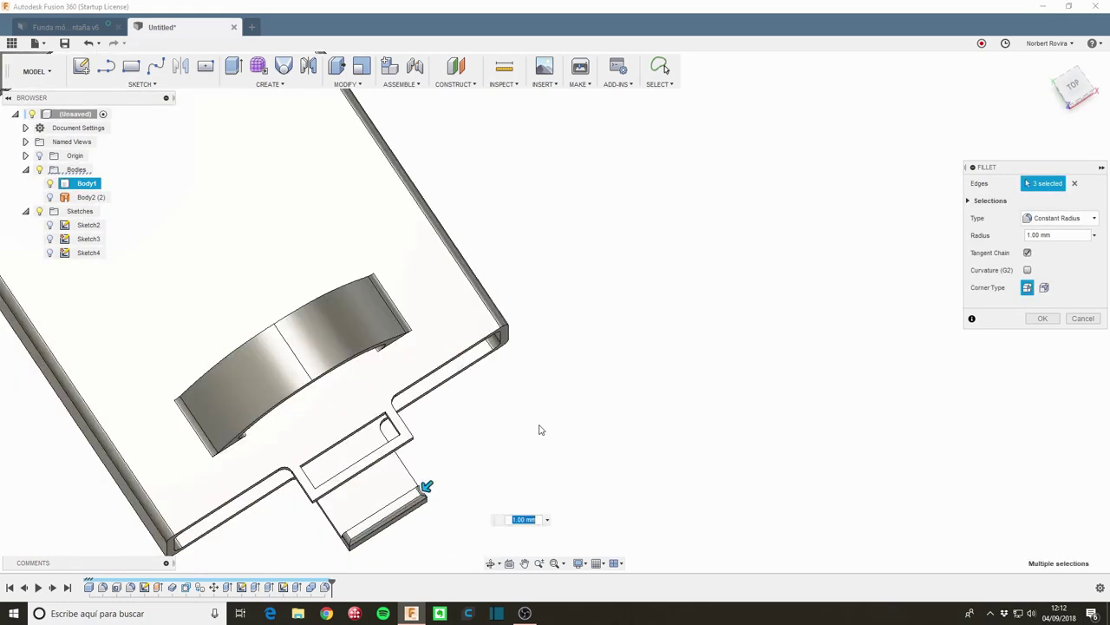
left_click(1043, 318)
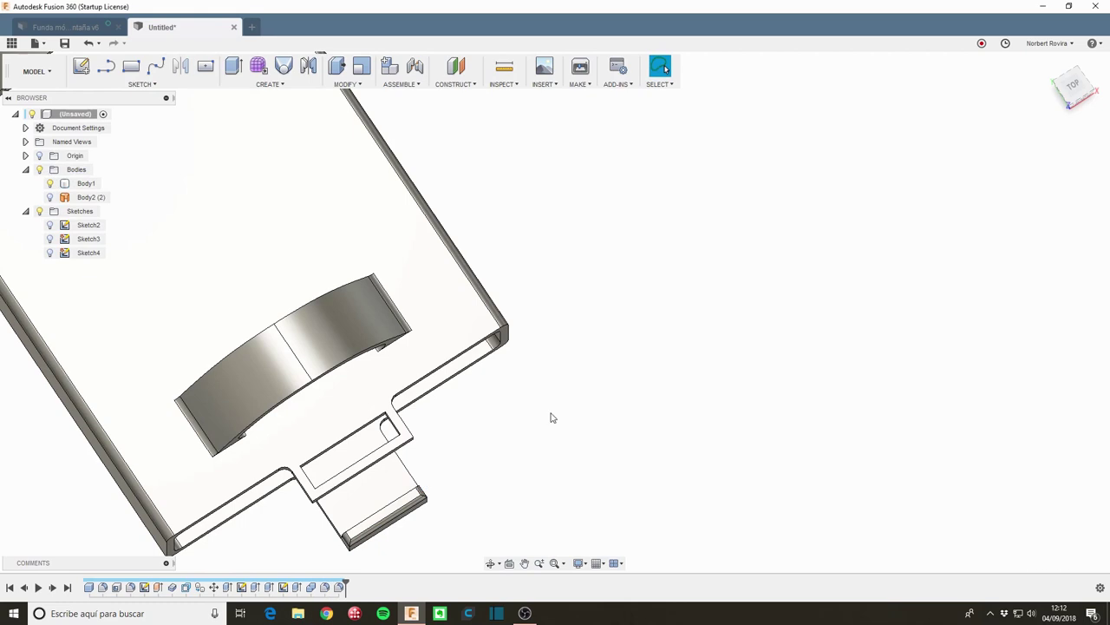
middle_click_drag(387, 414, 644, 290)
key("Escape")
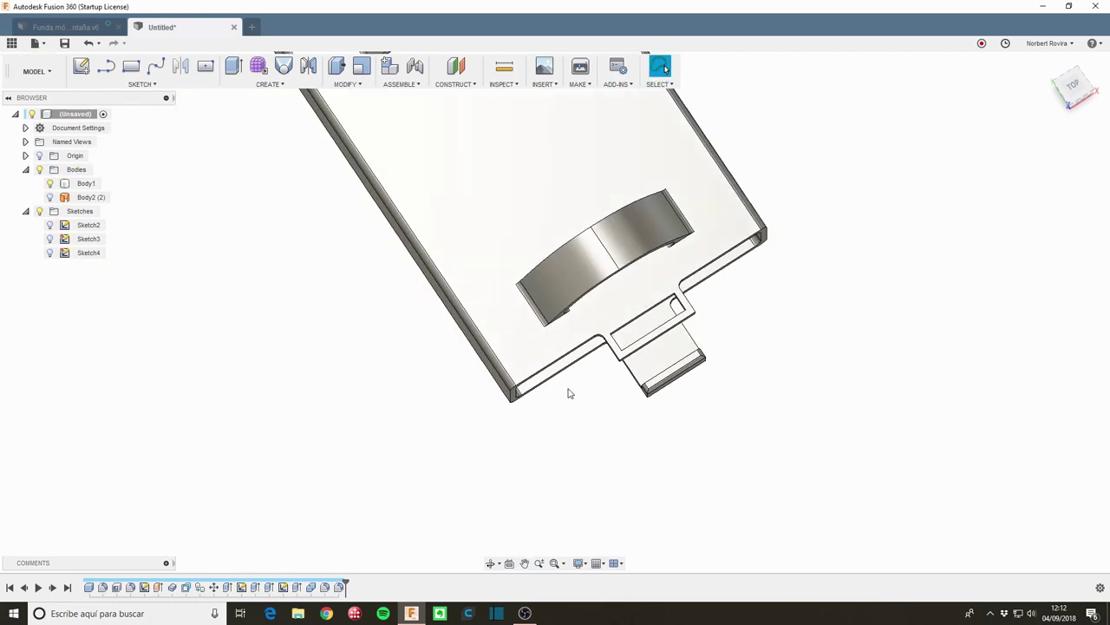
mouse_move(374, 329)
middle_mouse_down("shift")
mouse_move(370, 349)
mouse_move(471, 302)
mouse_move(339, 318)
mouse_move(731, 241)
middle_mouse_up("shift")
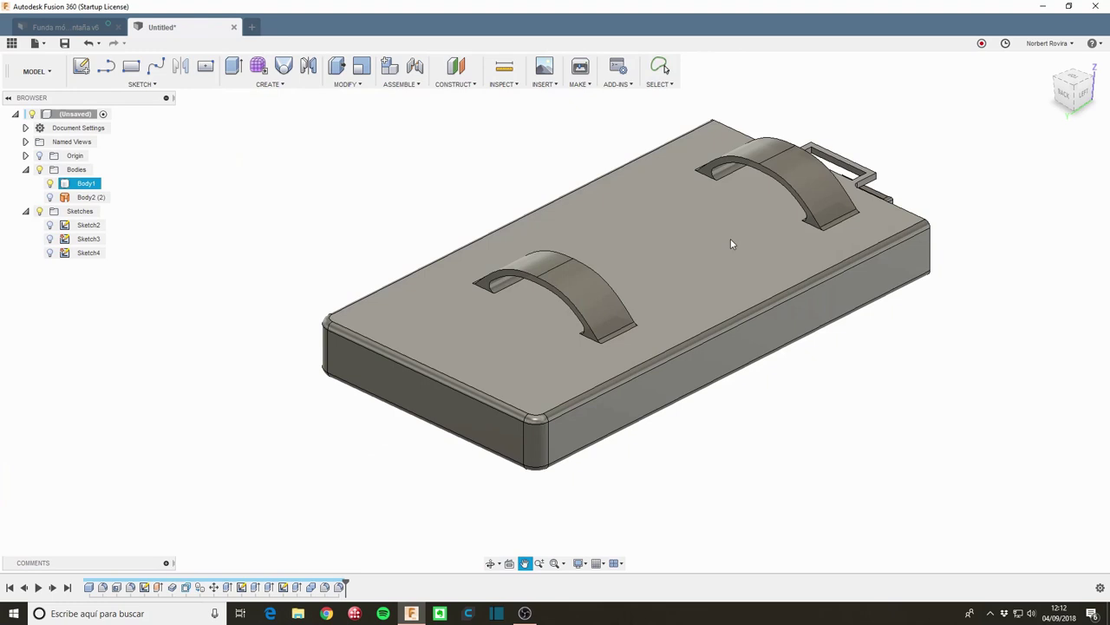
left_click(76, 32)
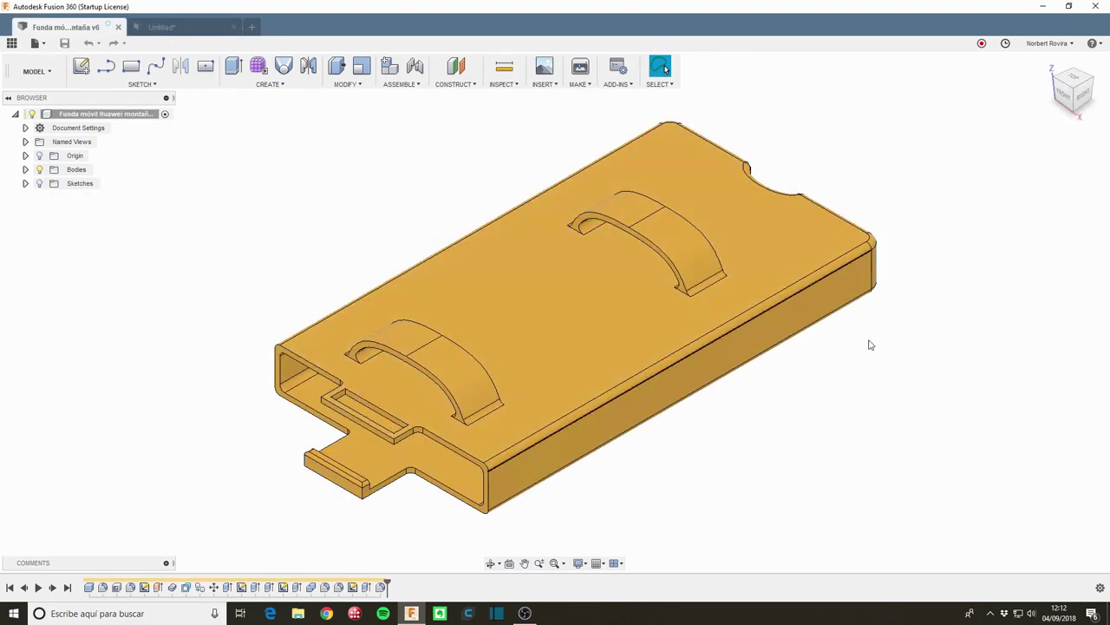
mouse_move(867, 344)
middle_mouse_down("shift")
mouse_move(835, 374)
mouse_move(786, 374)
mouse_move(894, 390)
middle_mouse_up("shift")
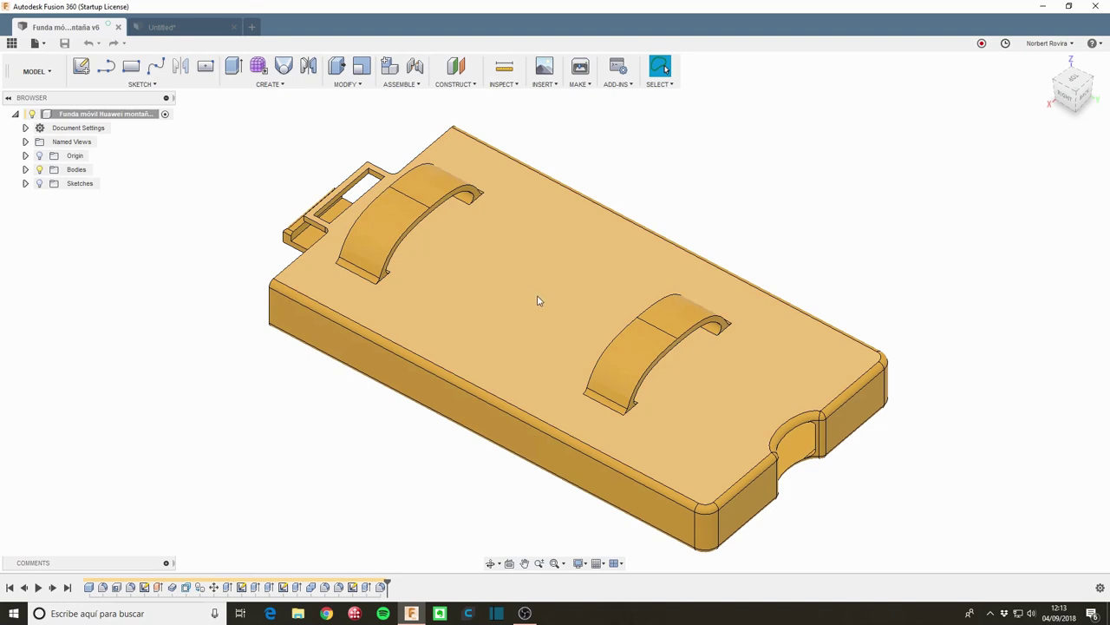
left_click(209, 26)
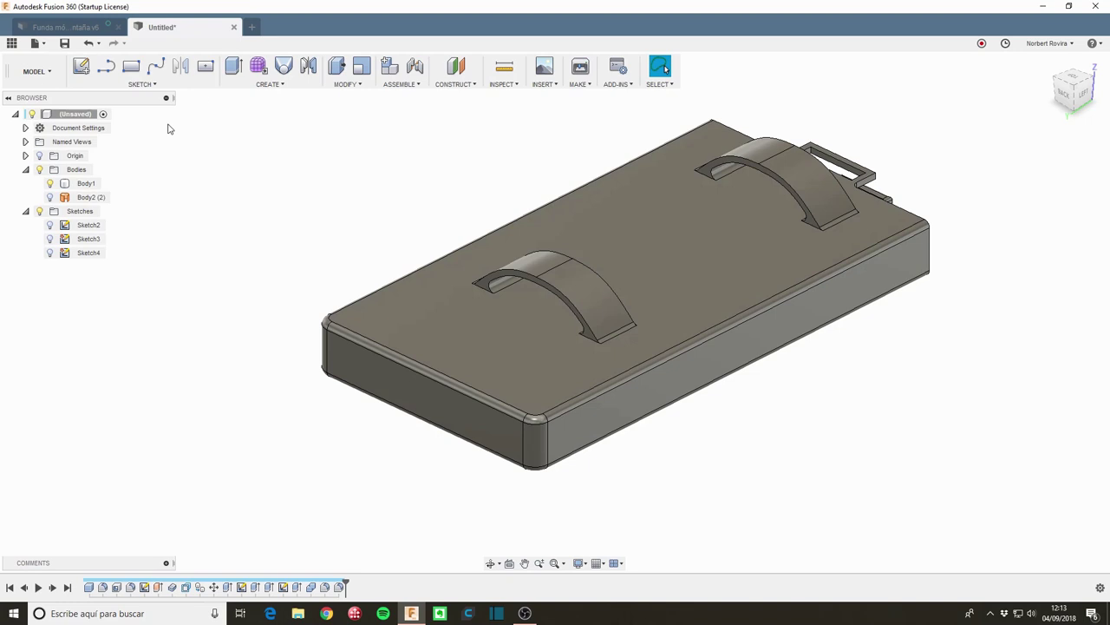
Step: Create a new sketch on the sleeve's flat top face for an ellipse
left_click(81, 66)
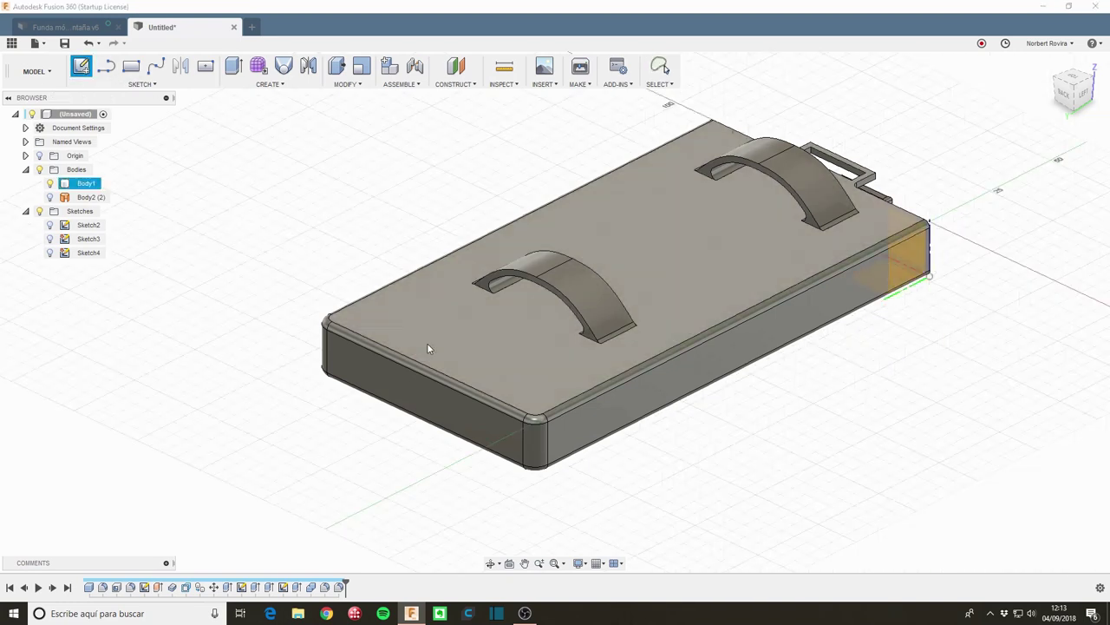
left_click(461, 349)
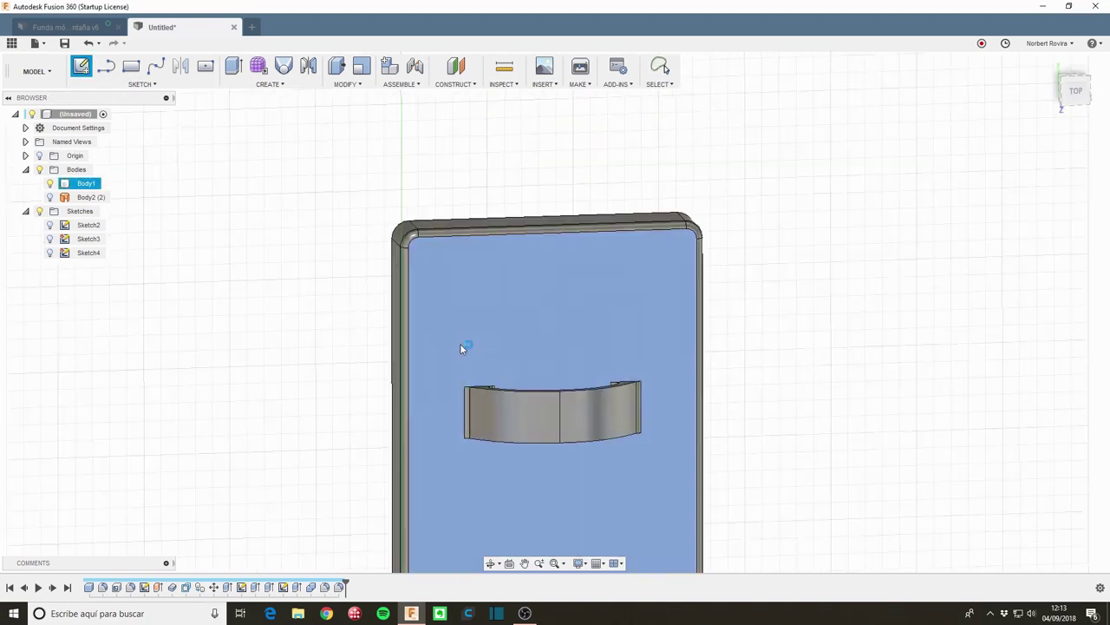
left_click(154, 84)
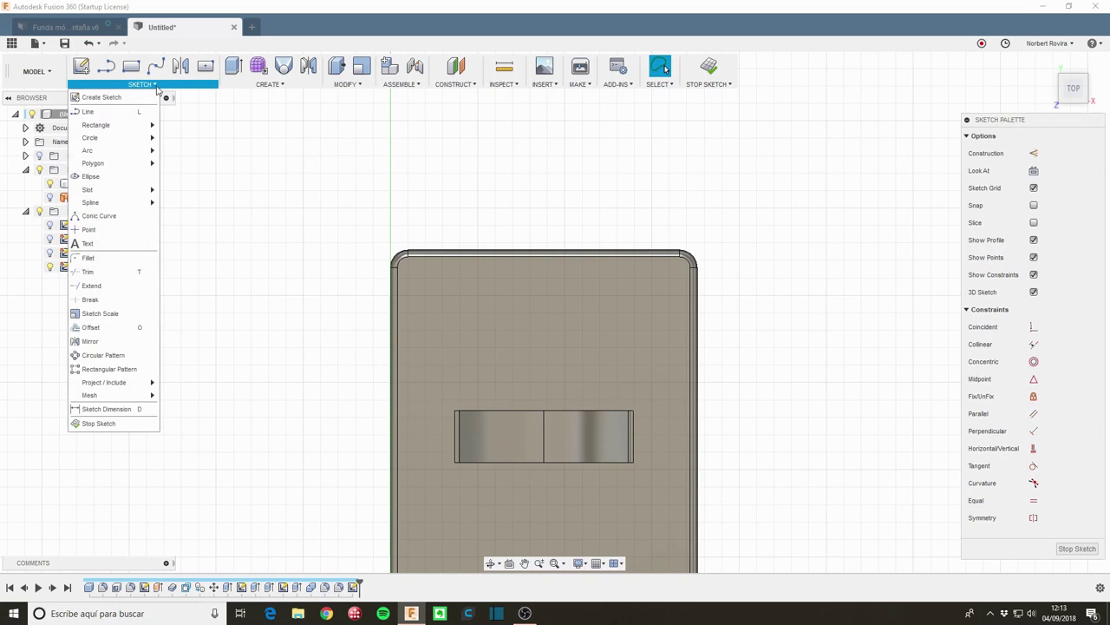
left_click(131, 183)
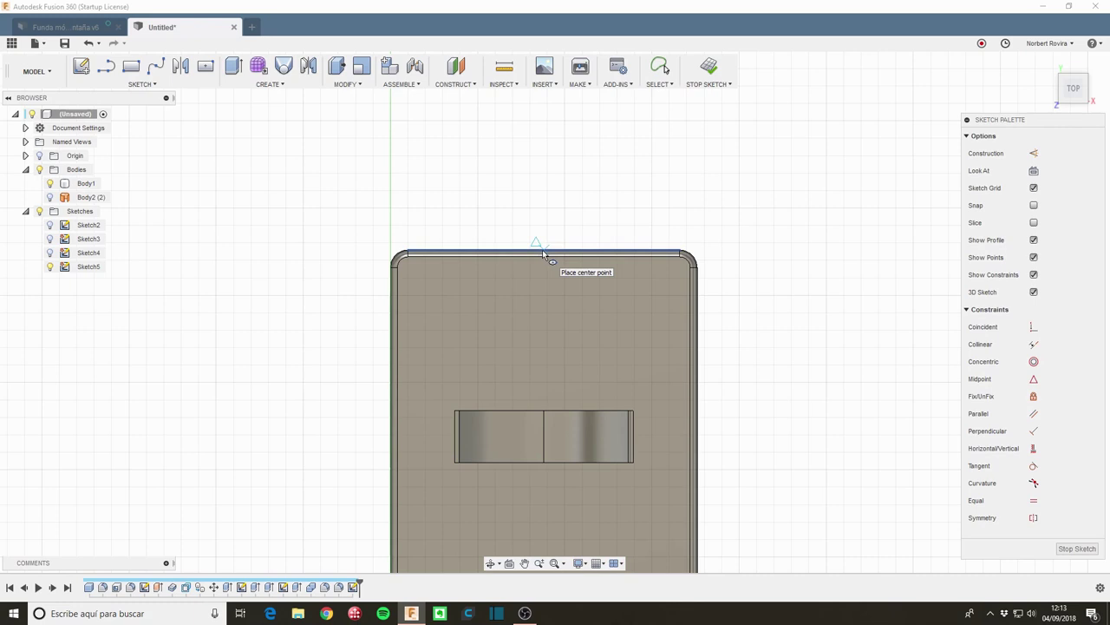
Step: Draw a 20 by 10 mm ellipse centred on the top face's end edge
left_click(543, 253)
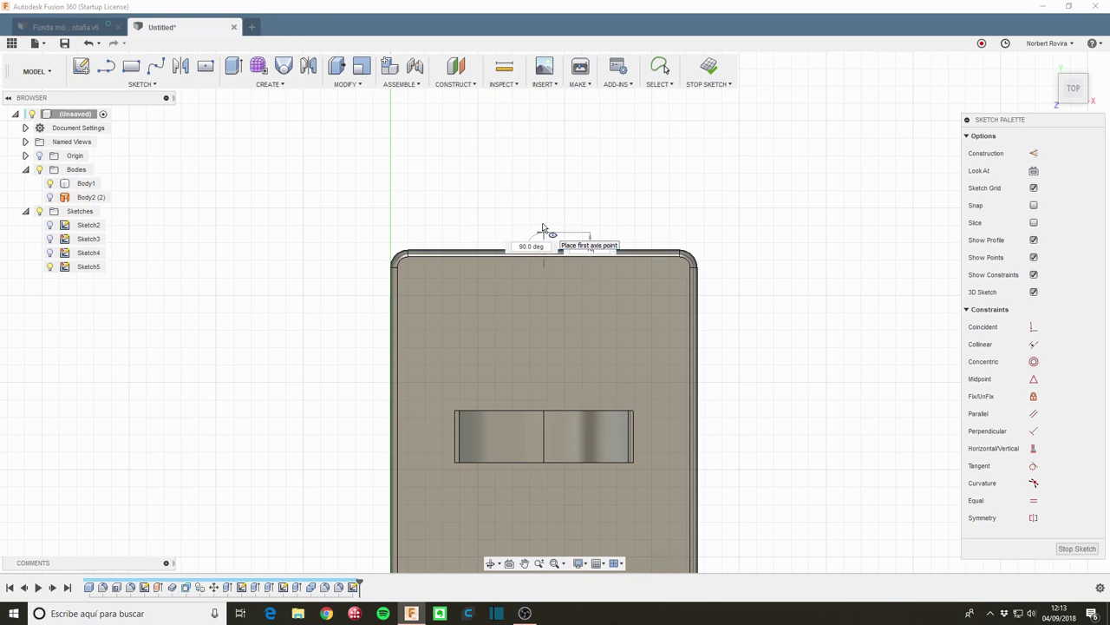
type("10")
key("Tab")
key("Return")
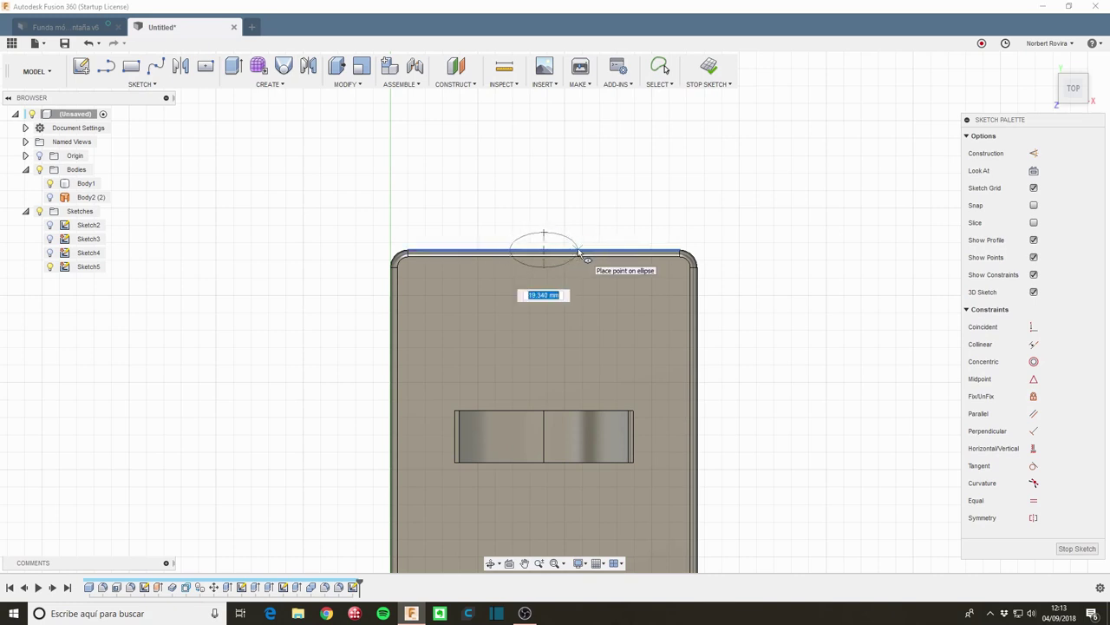
type("2")
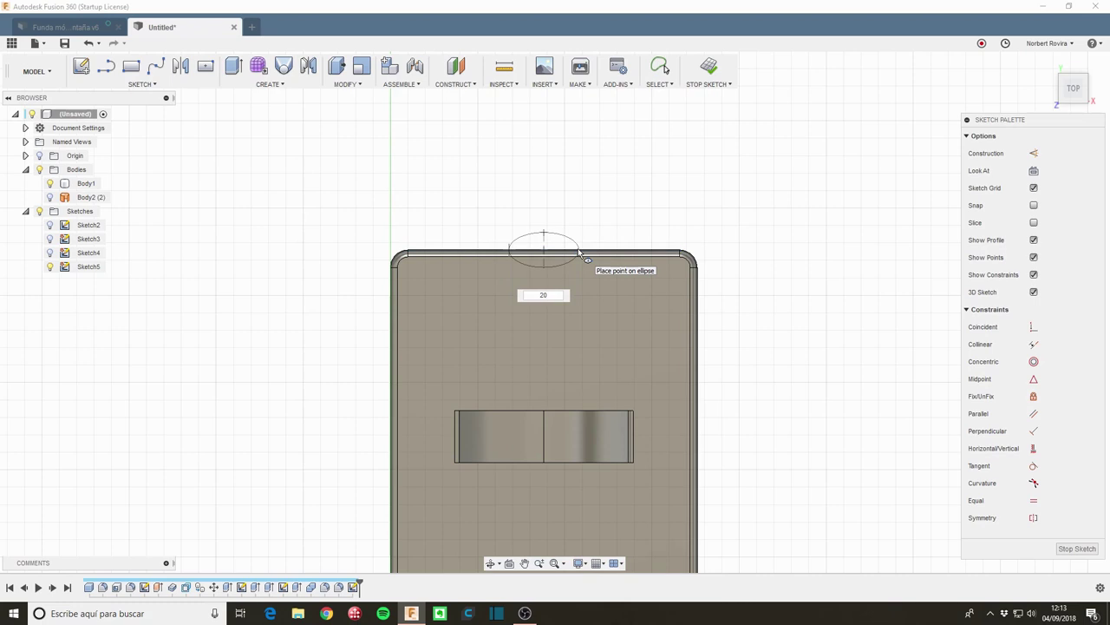
key("Return")
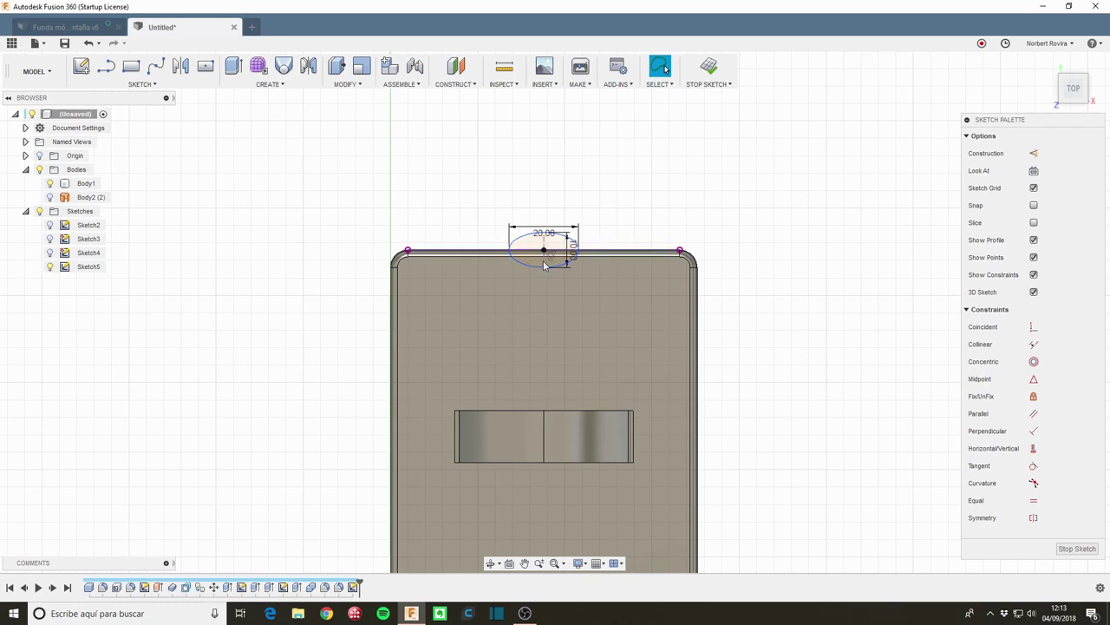
mouse_move(737, 347)
middle_mouse_down("shift")
mouse_move(803, 276)
mouse_move(468, 290)
middle_mouse_up("shift")
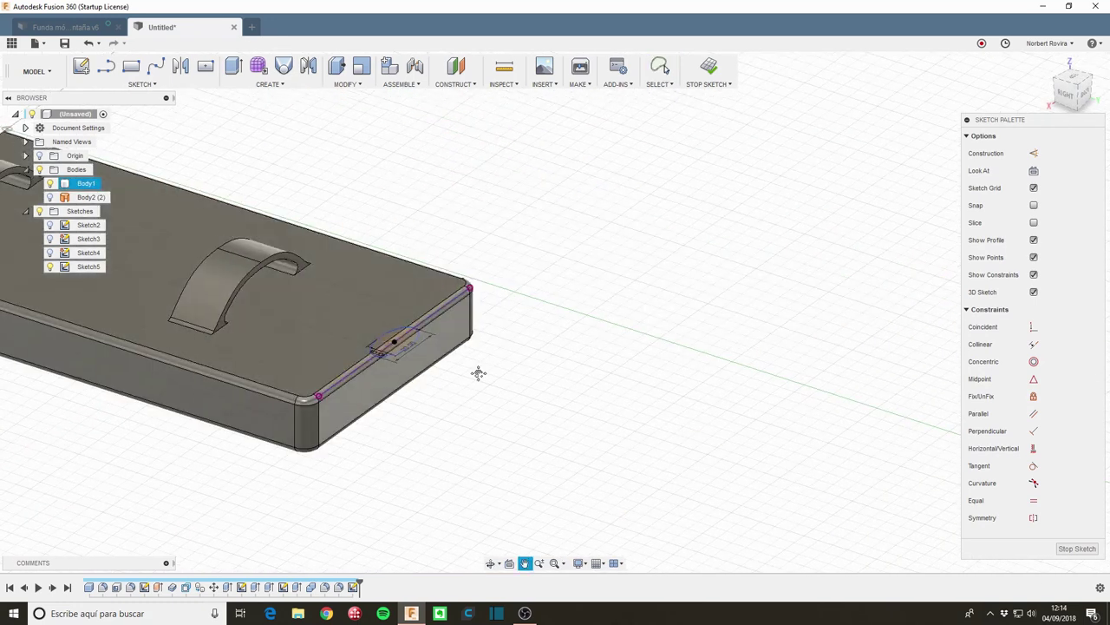
left_click(535, 344)
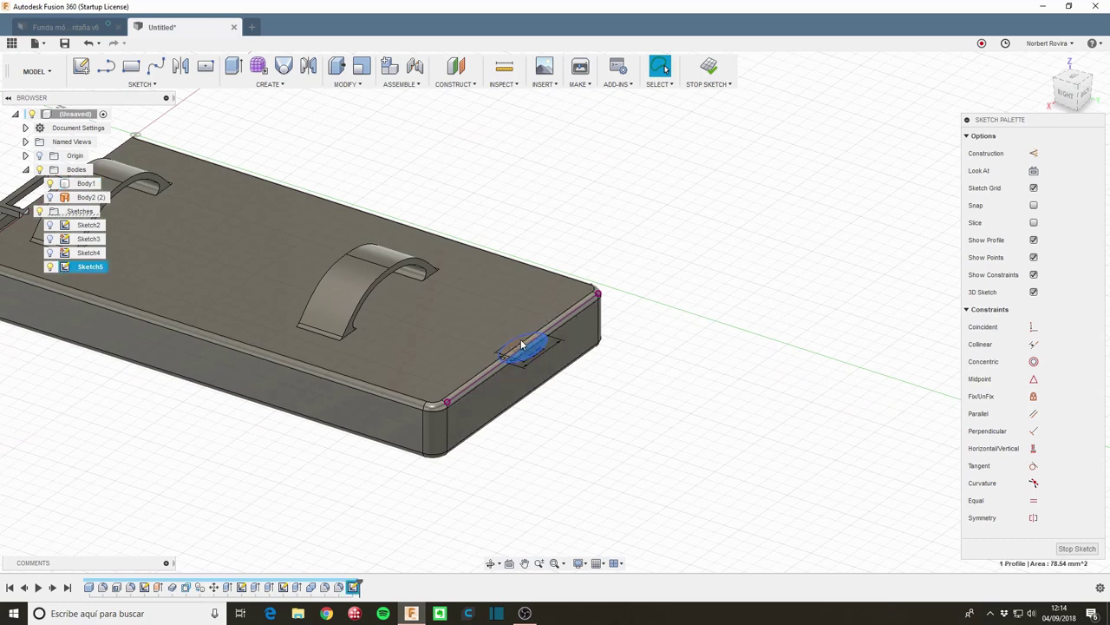
key("Escape")
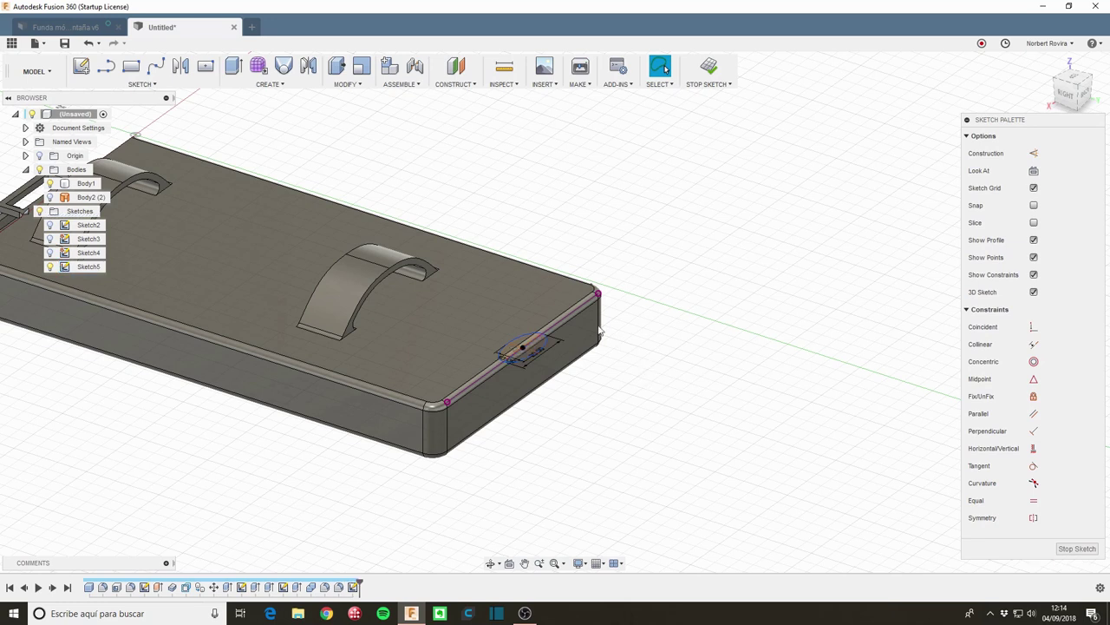
Step: Extrude-cut both ellipse profile halves downward with extent All through the end wall
left_click(336, 66)
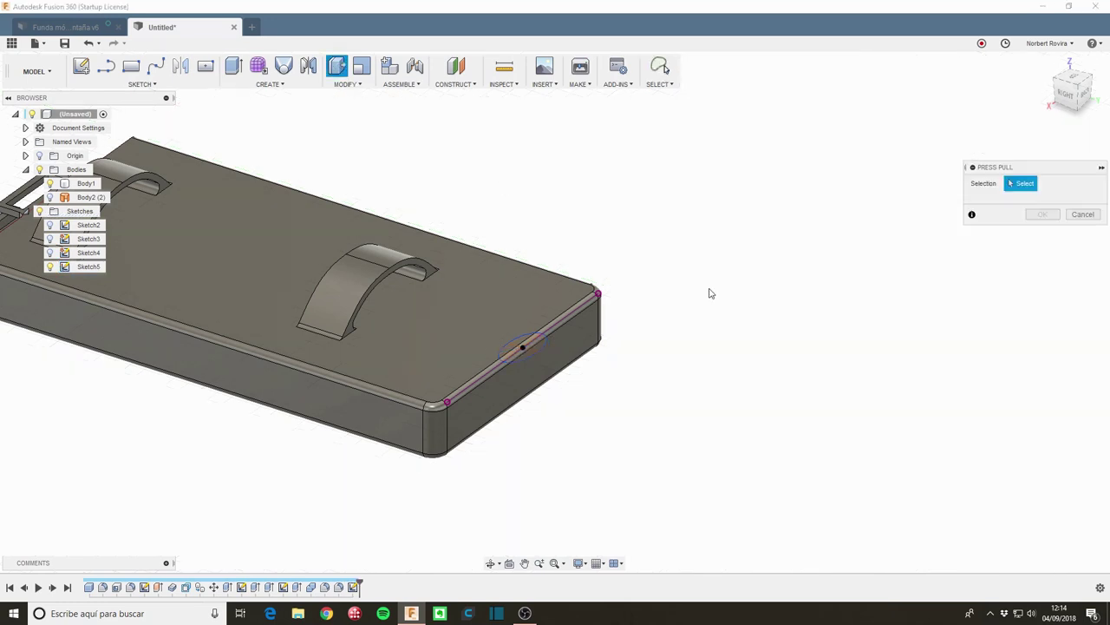
scroll(543, 300, "up", 3)
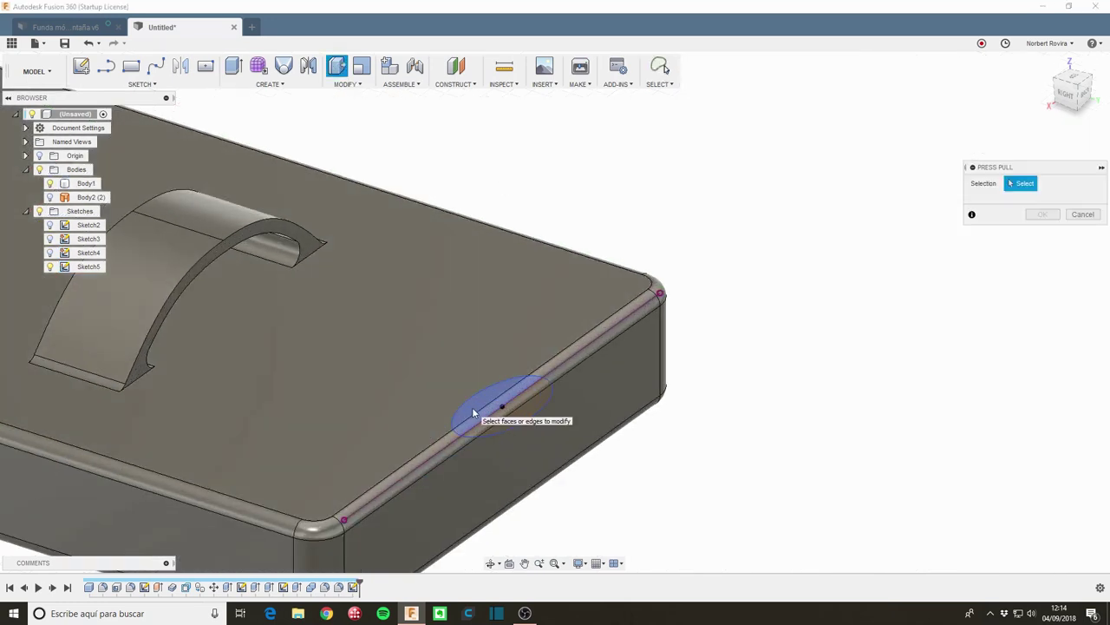
left_click(491, 411)
left_click(530, 405)
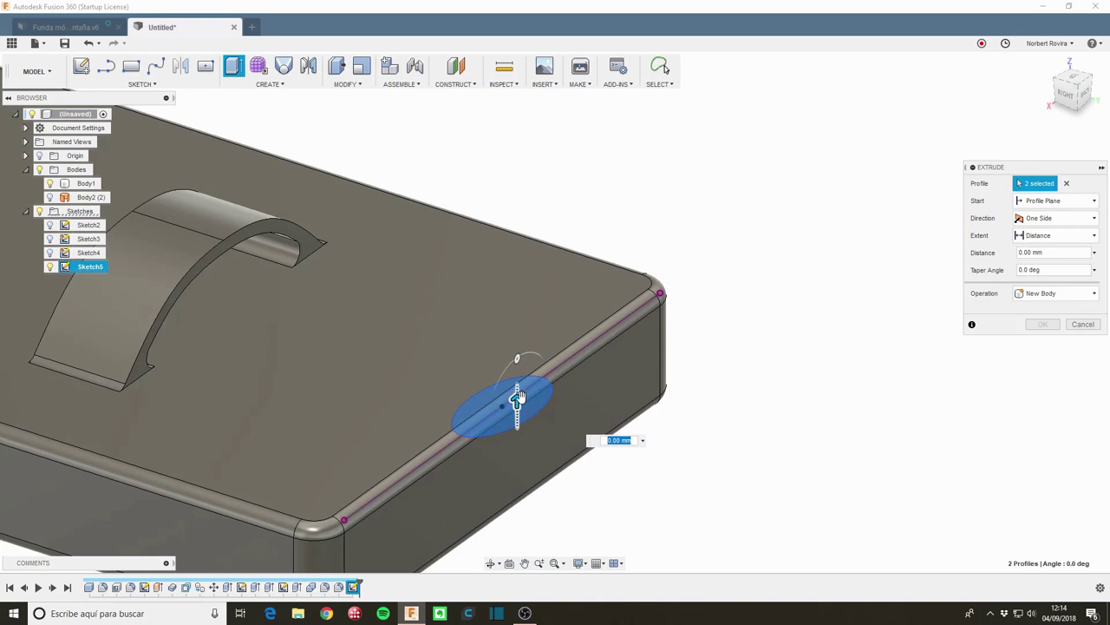
left_click_drag(517, 400, 517, 518)
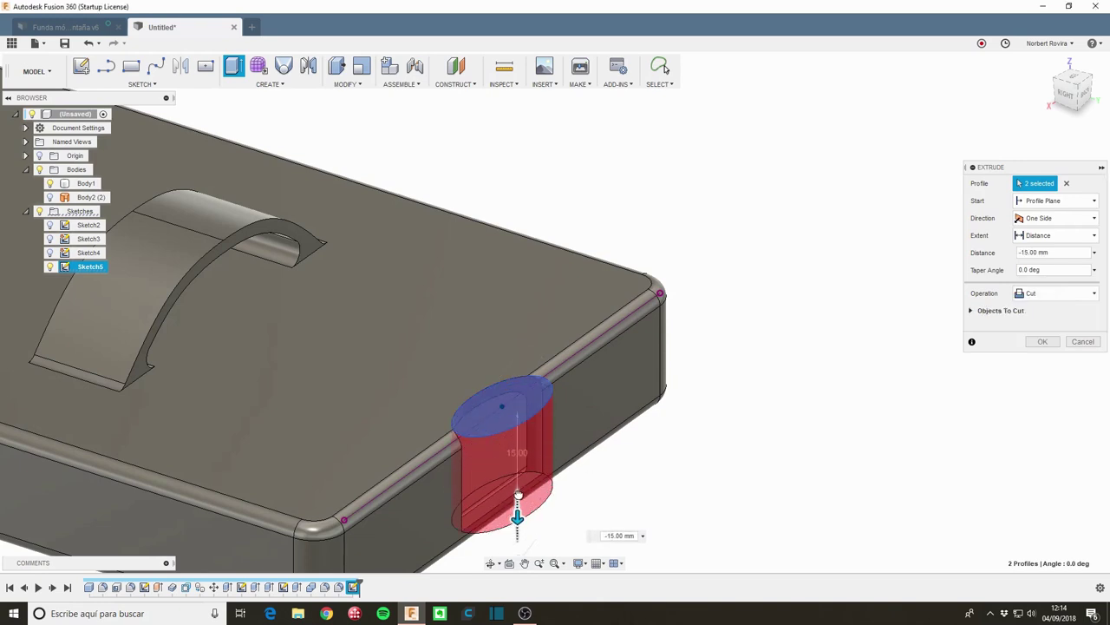
left_click(1058, 236)
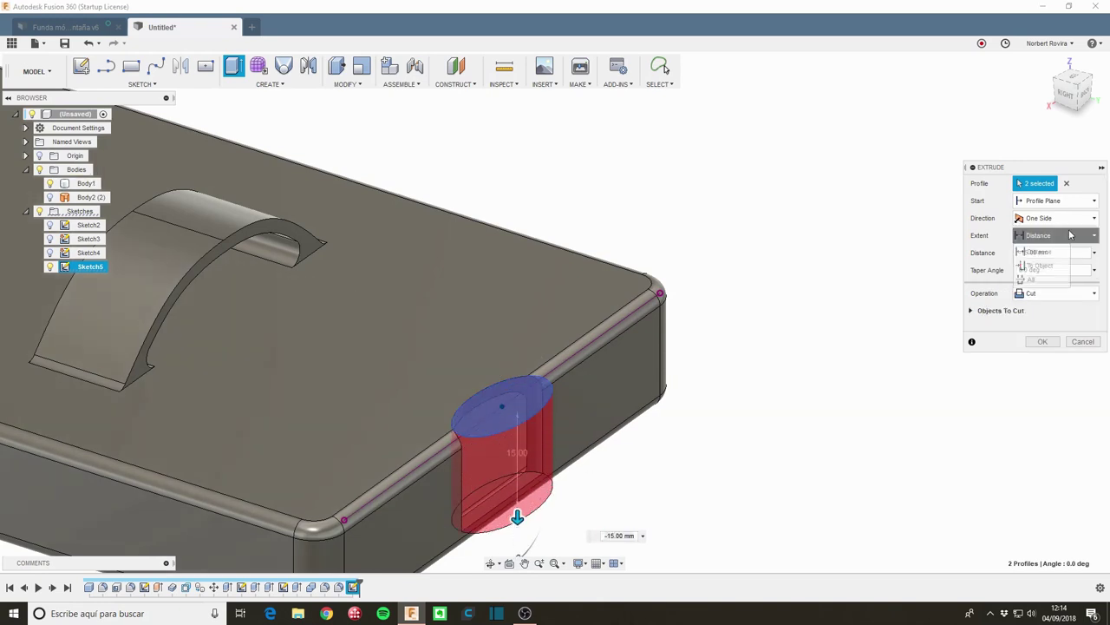
left_click(1052, 280)
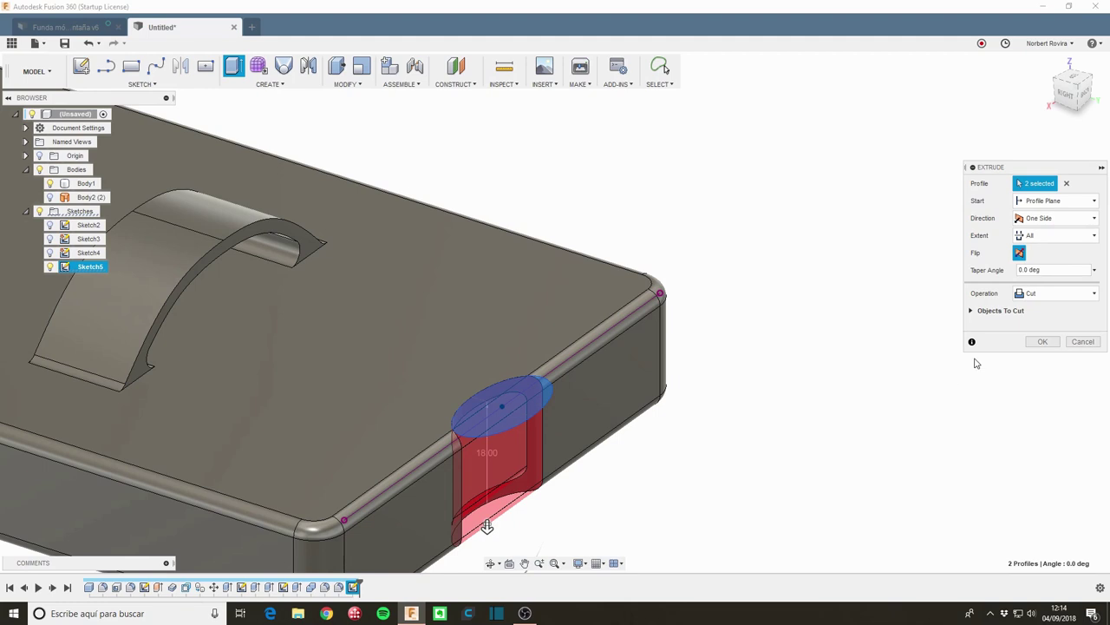
left_click(1044, 342)
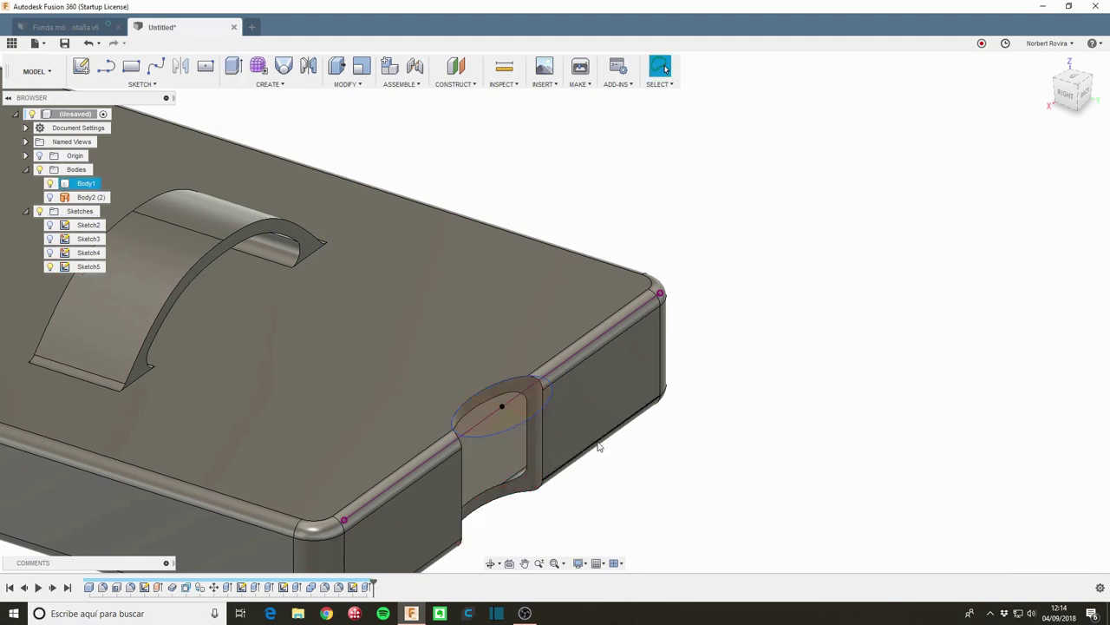
Step: Orbit to a top-down view of the case and select its top face
scroll(572, 464, "down", 2)
scroll(541, 481, "down", 2)
mouse_move(542, 482)
middle_mouse_down("shift")
mouse_move(604, 478)
mouse_move(578, 461)
mouse_move(617, 300)
mouse_move(757, 341)
mouse_move(621, 399)
middle_mouse_up("shift")
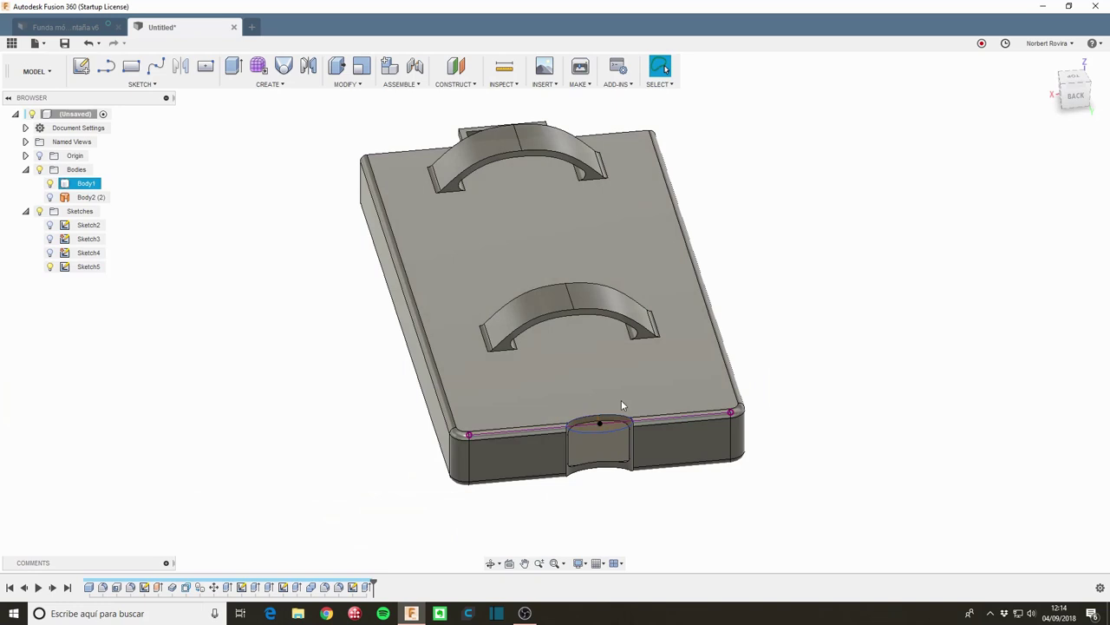
middle_click_drag(656, 477, 651, 476, "shift")
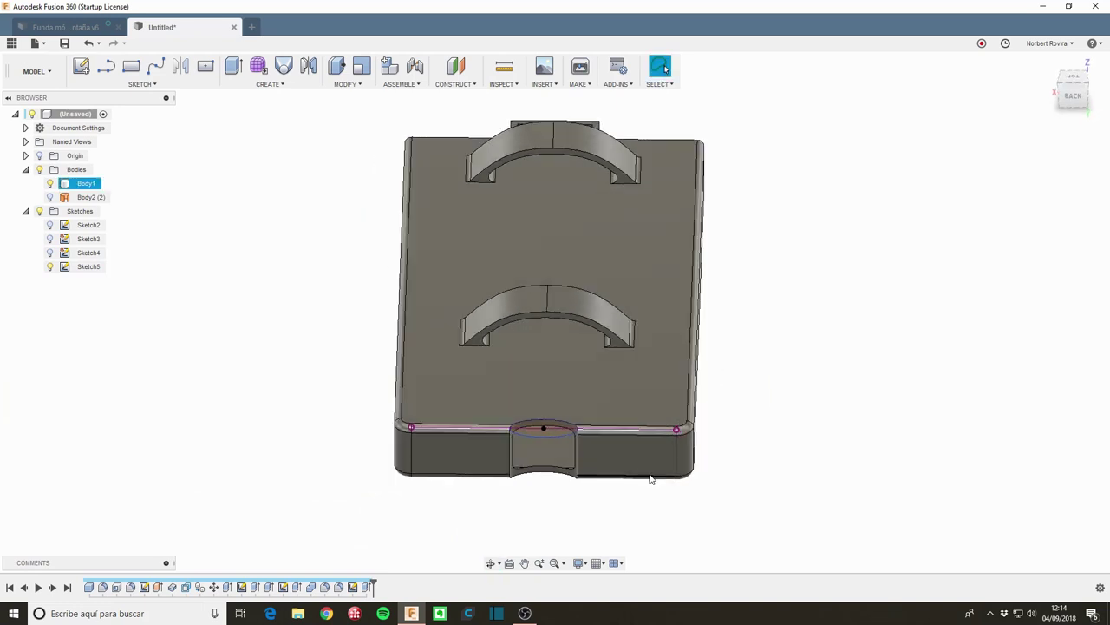
scroll(490, 408, "up", 3)
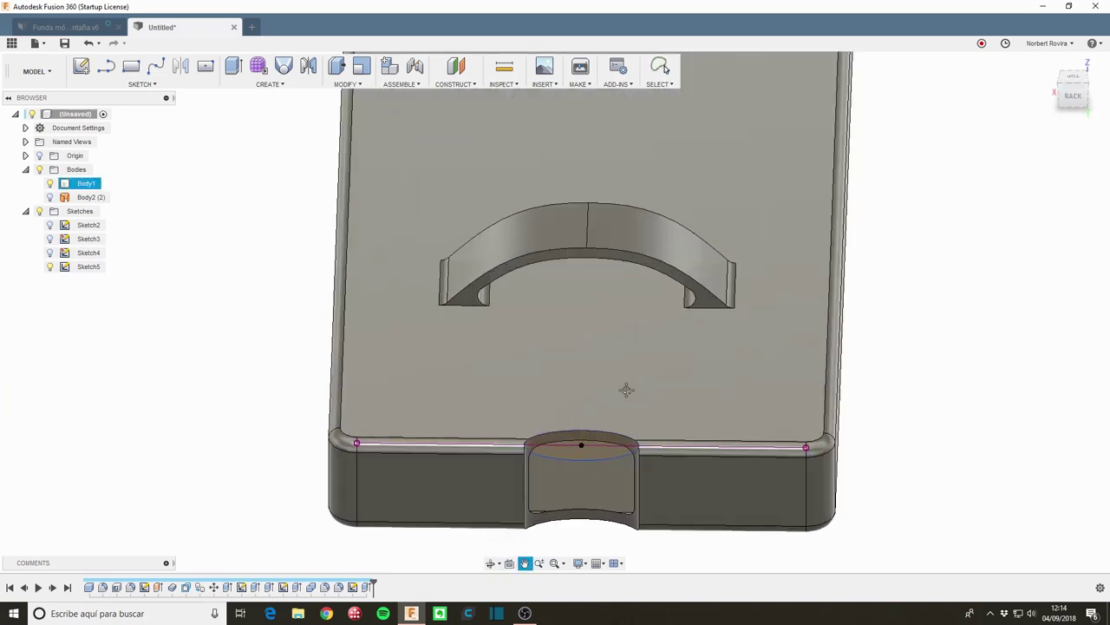
scroll(521, 374, "up", 2)
left_click(482, 480)
scroll(482, 480, "up", 2)
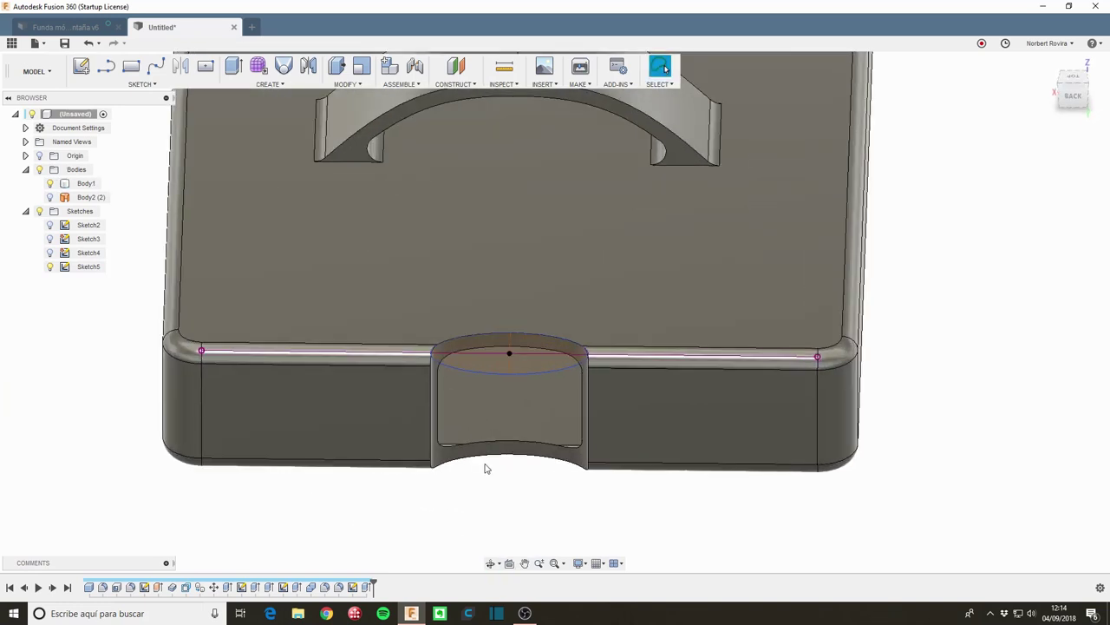
left_click(327, 278)
Step: Fillet the notch's top edge and inner edge loop with a 1.5 mm radius
key("f")
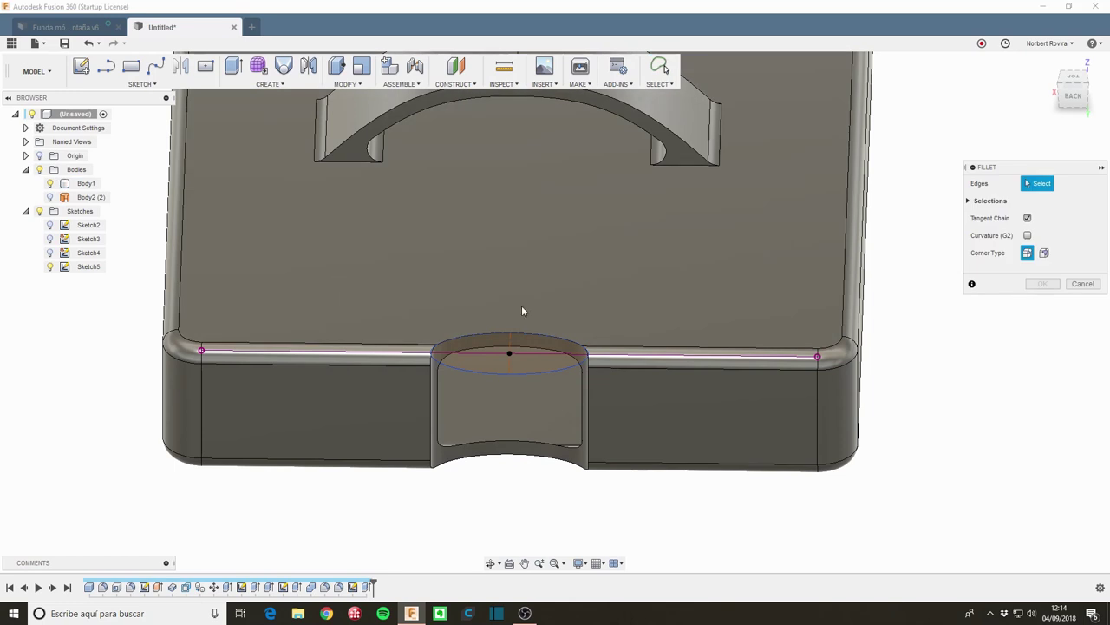
left_click(528, 331)
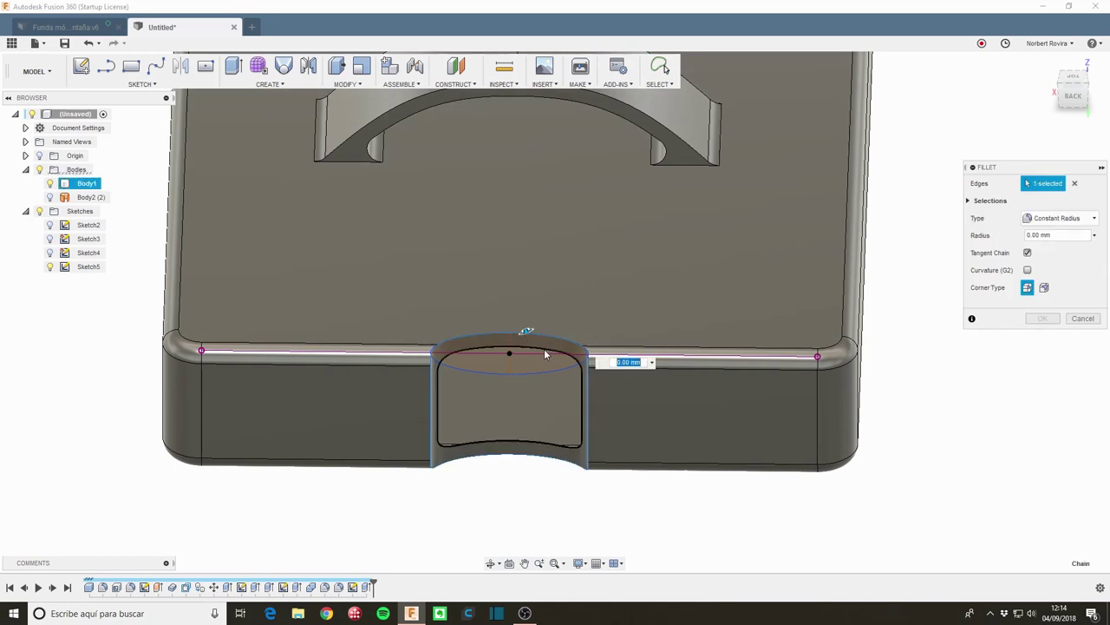
left_click(544, 353)
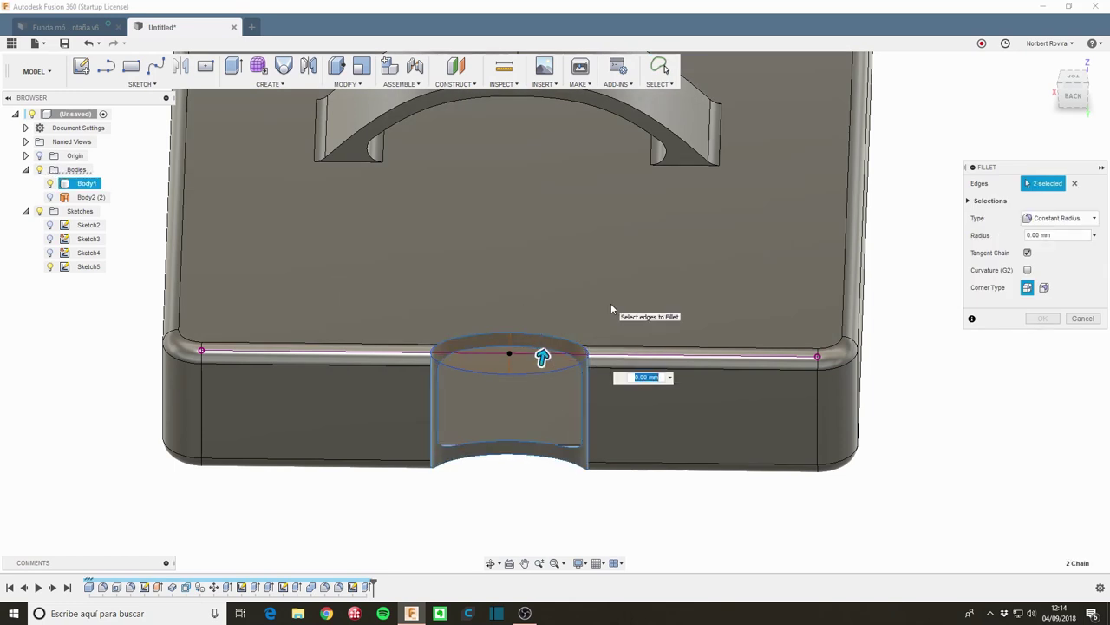
left_click_drag(542, 355, 543, 349)
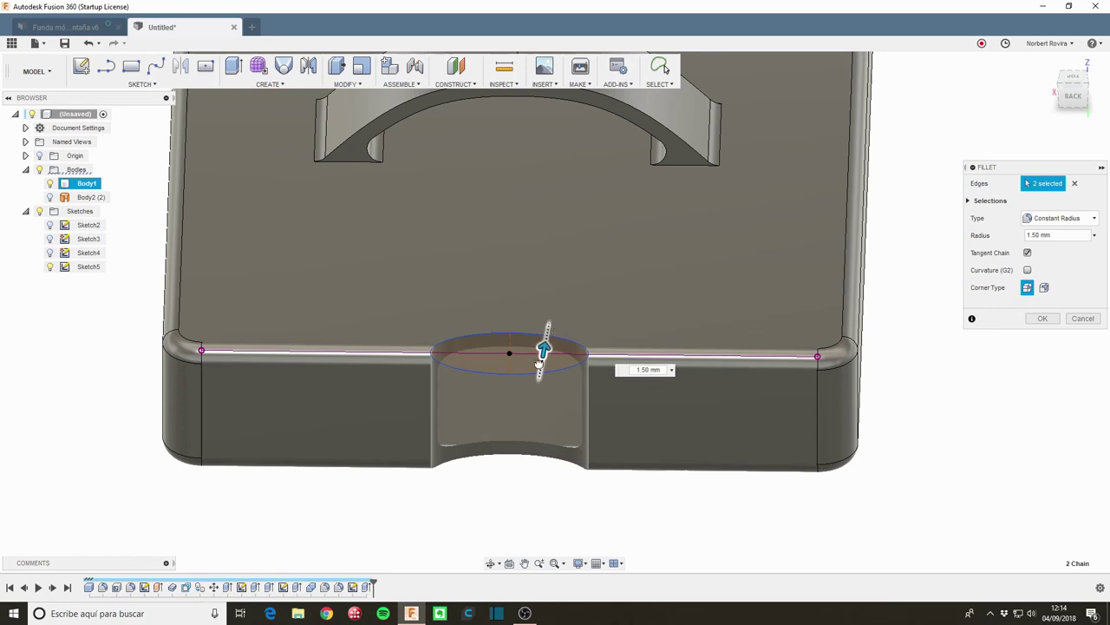
key("alt+Tab")
key("alt+Tab")
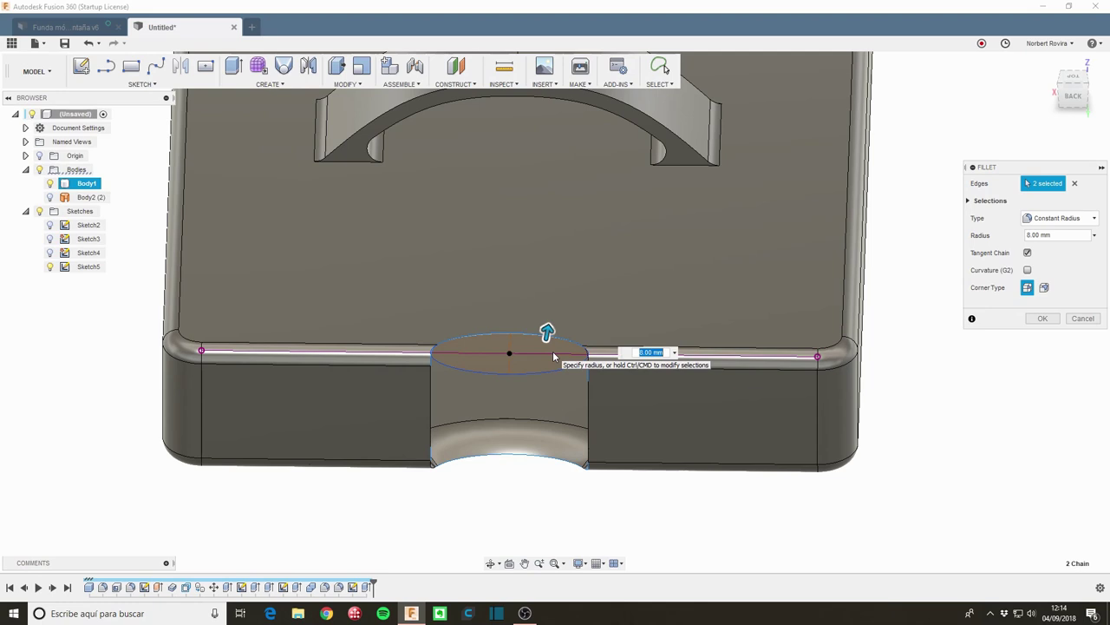
type("1")
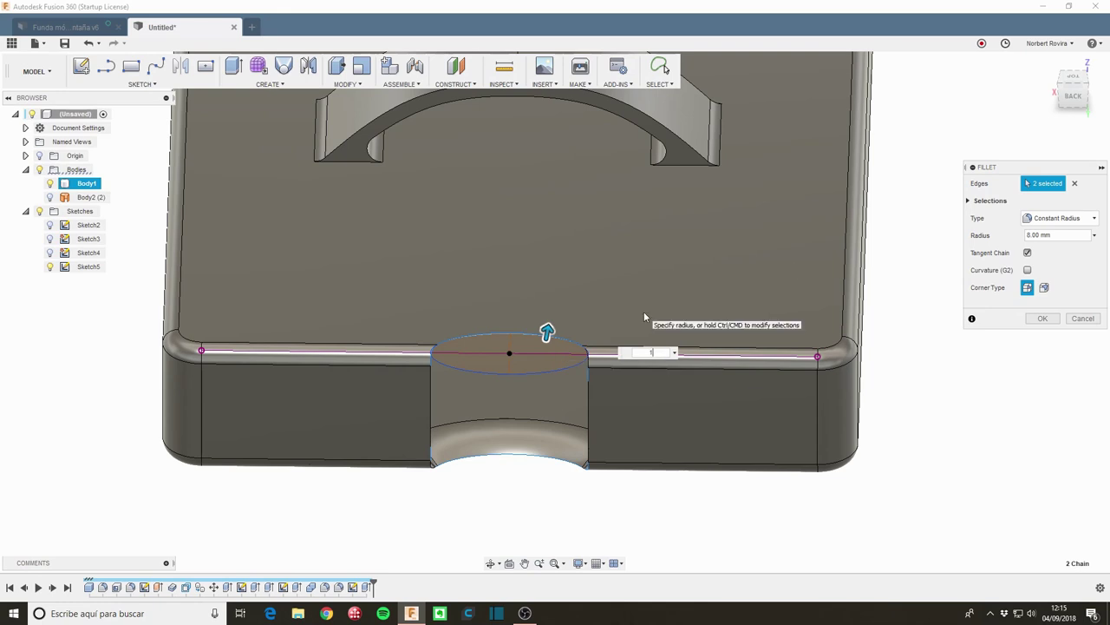
type(".5")
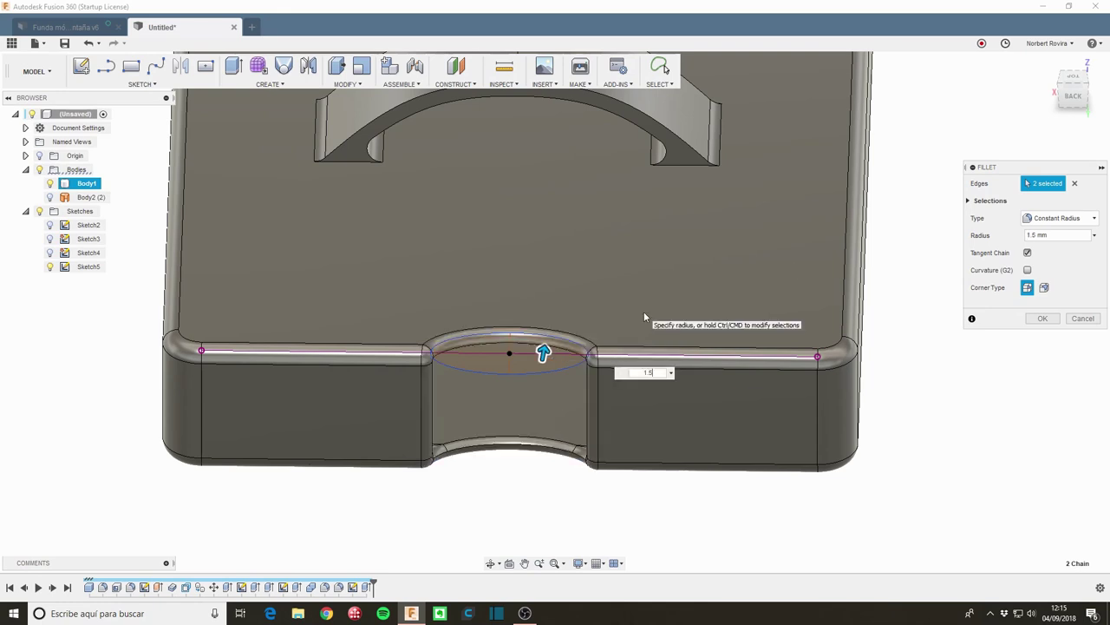
key("Return")
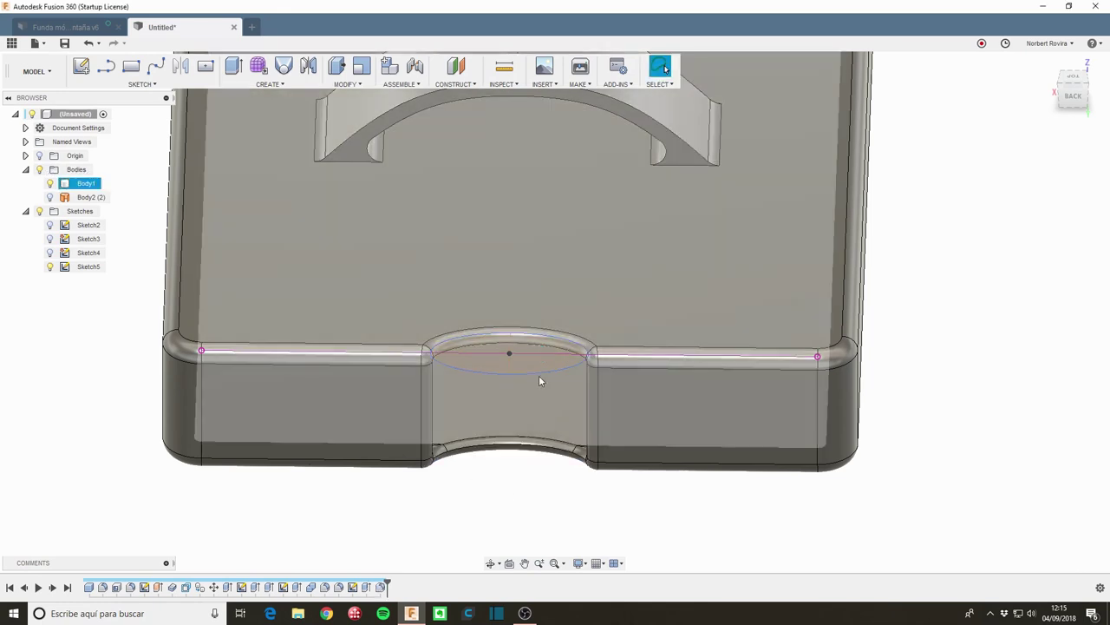
Step: Orbit the case to inspect the rounded thumb notch
scroll(539, 363, "up", 5)
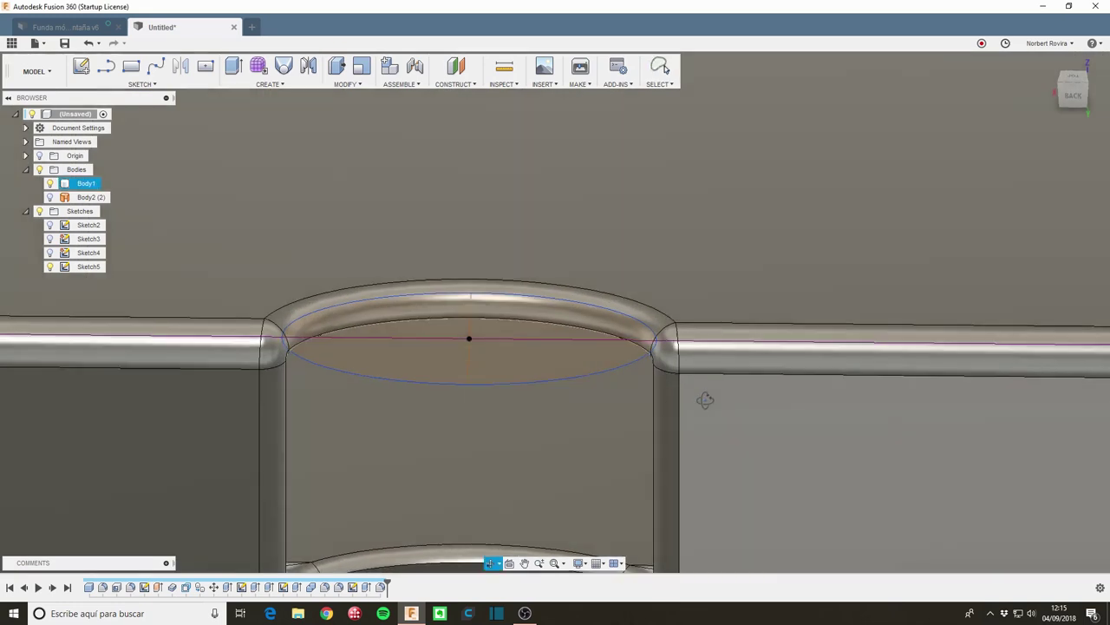
left_click_drag(705, 399, 717, 374)
key("Escape")
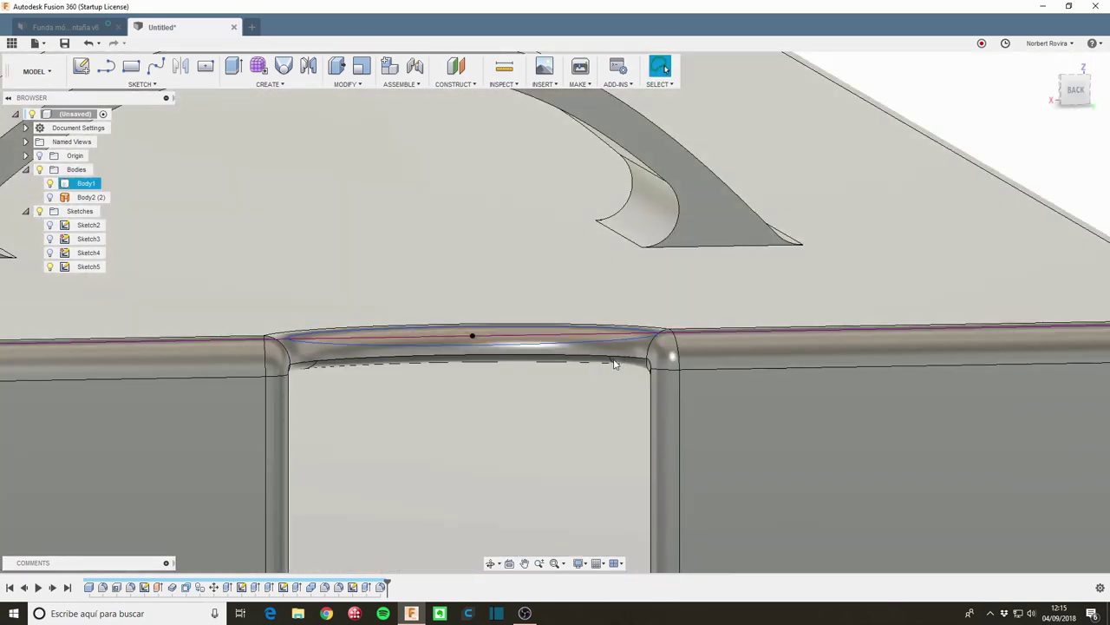
key("shift+F3")
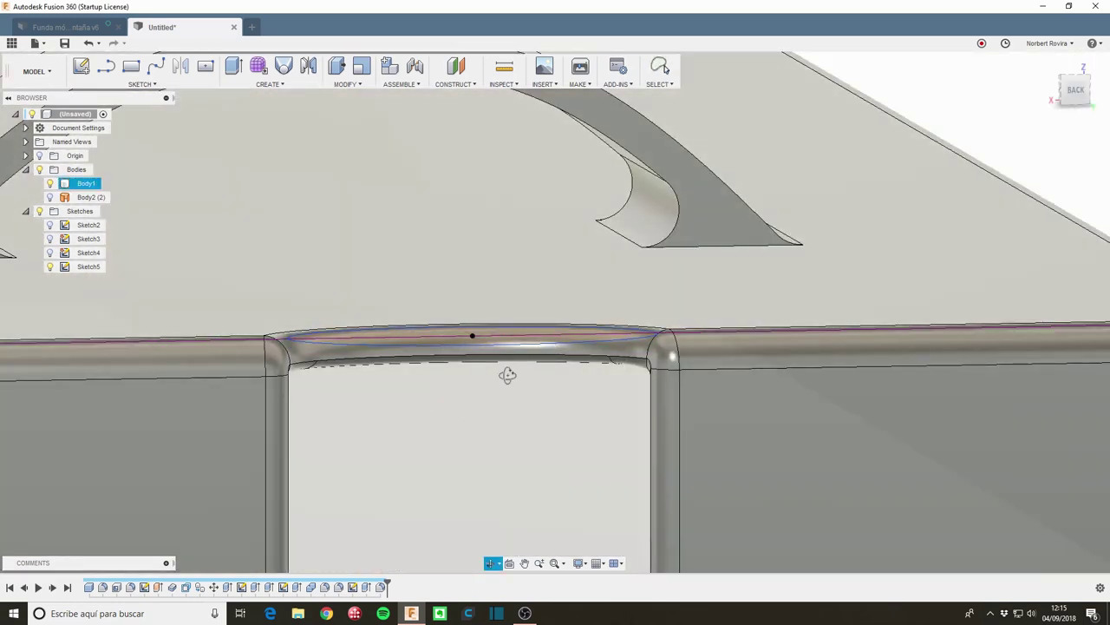
scroll(508, 381, "down", 10)
key("Escape")
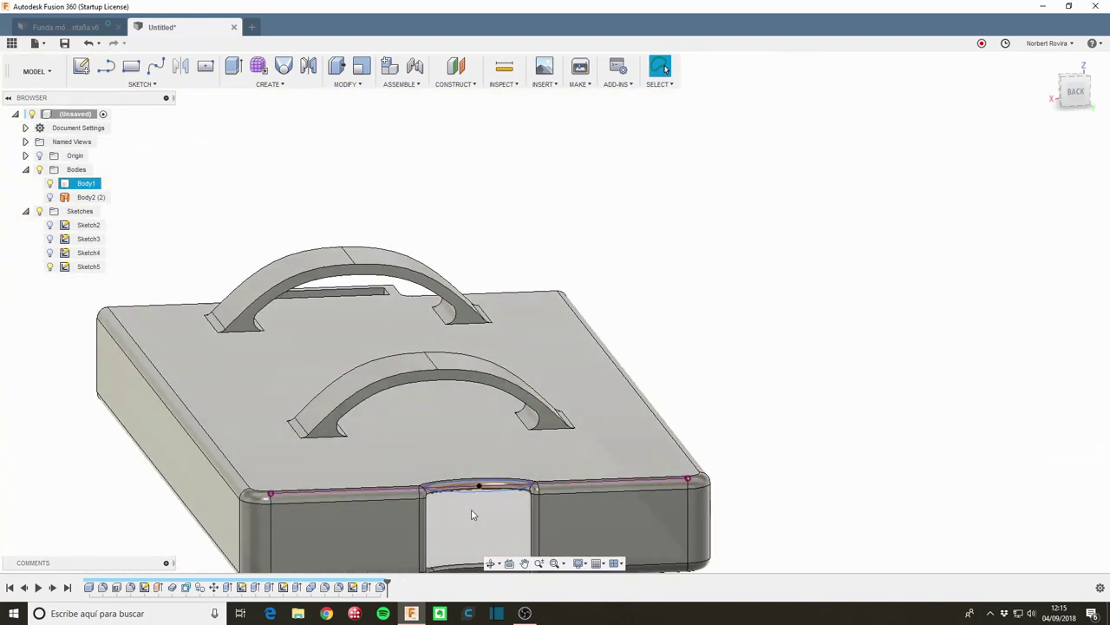
key("shift+F3")
mouse_move(468, 512)
left_mouse_down()
mouse_move(297, 431)
mouse_move(488, 389)
left_mouse_up()
key("Escape")
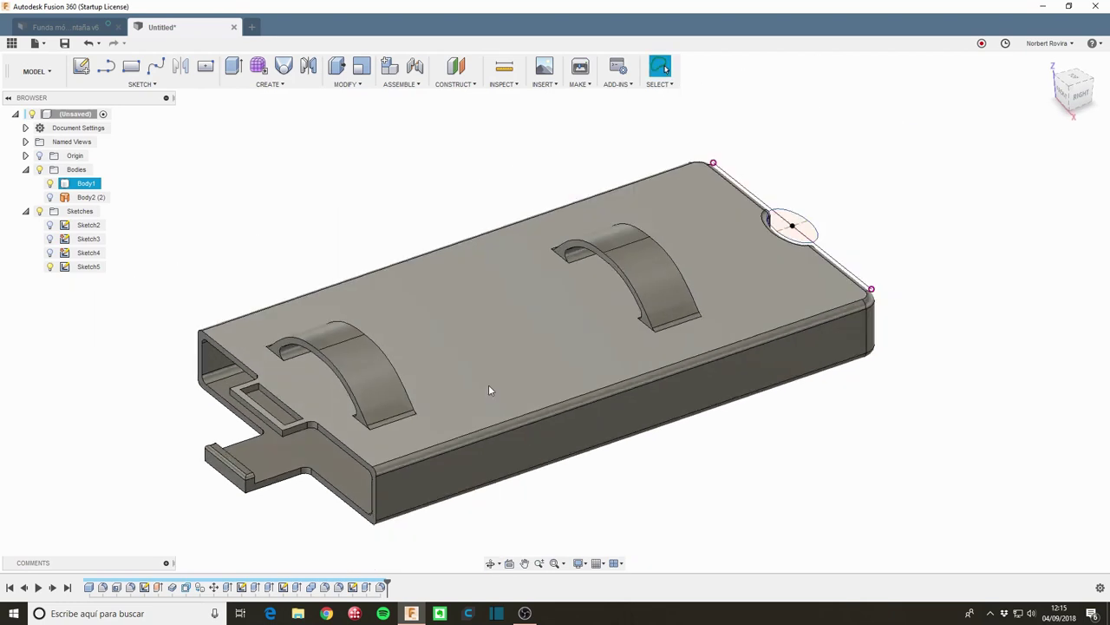
left_click(74, 29)
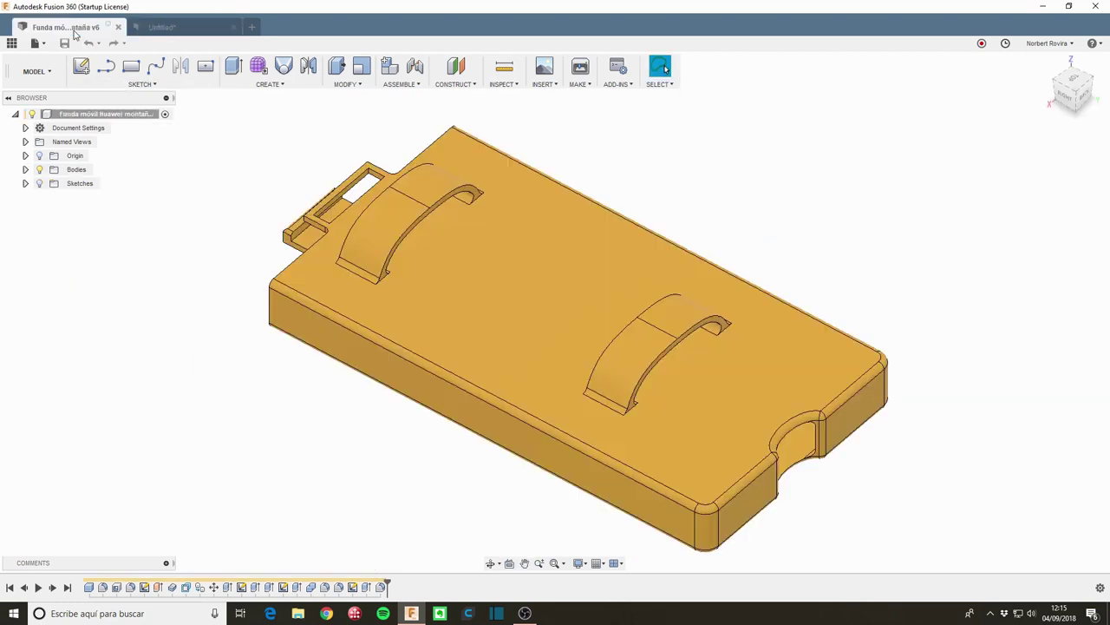
middle_click_drag(349, 390, 602, 339, "shift")
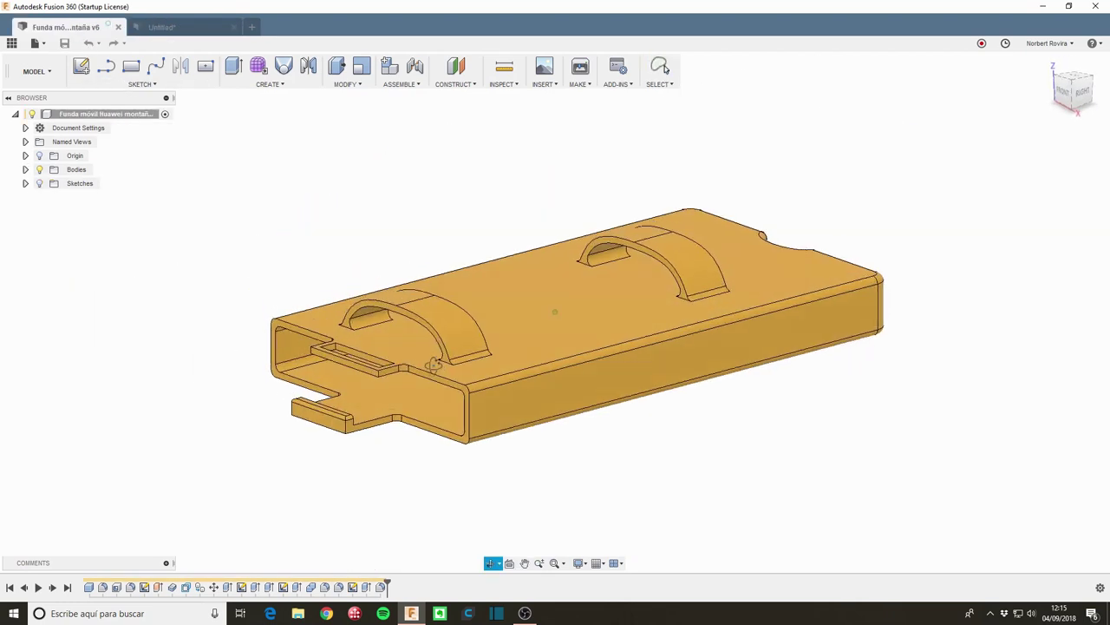
left_click(174, 27)
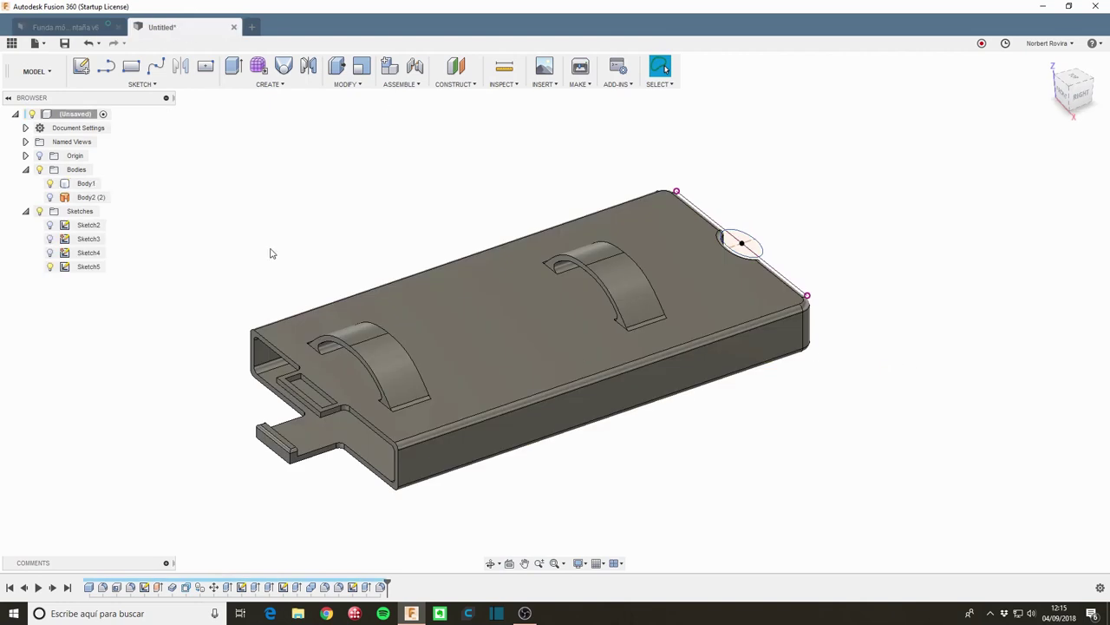
Step: Open the Appearance library (A) and expand Plastic to reach Plastic - Glossy (Green)
key("a")
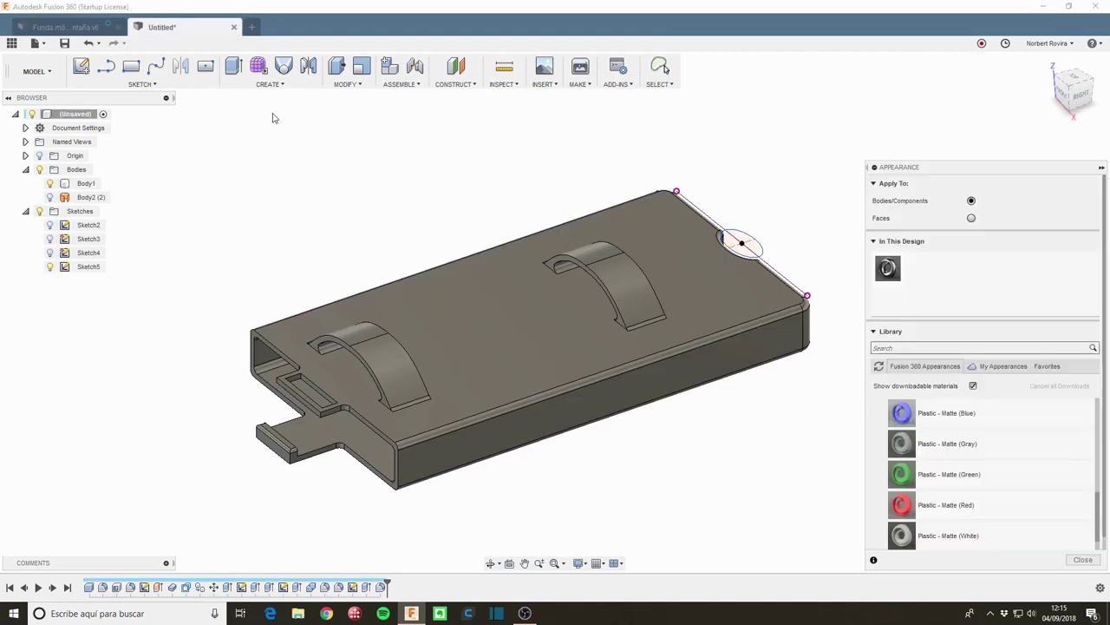
left_click(364, 86)
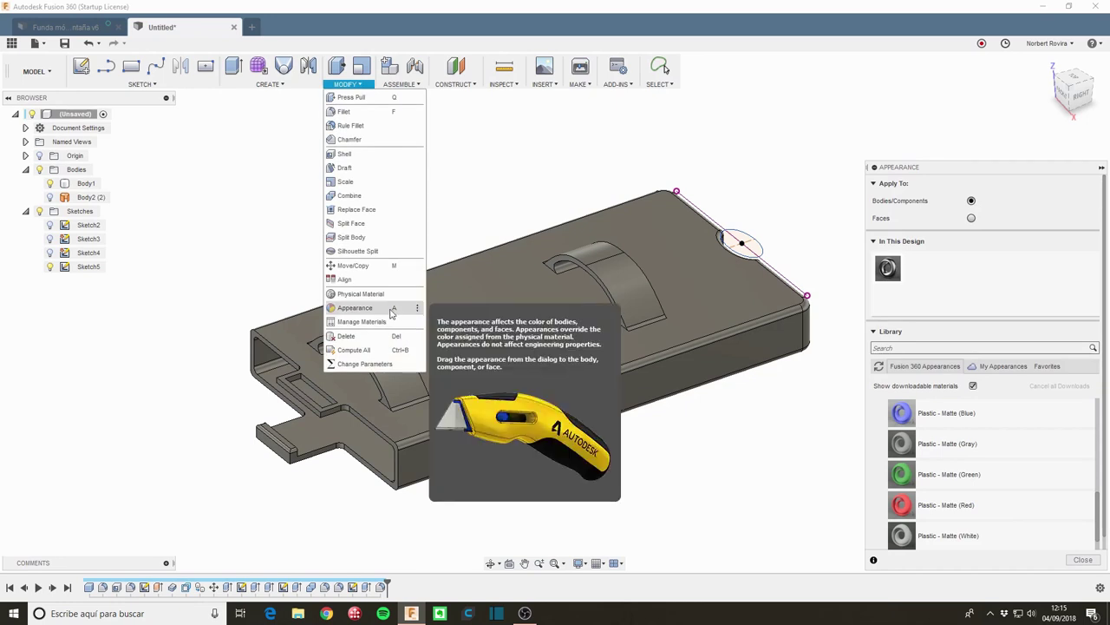
left_click(362, 84)
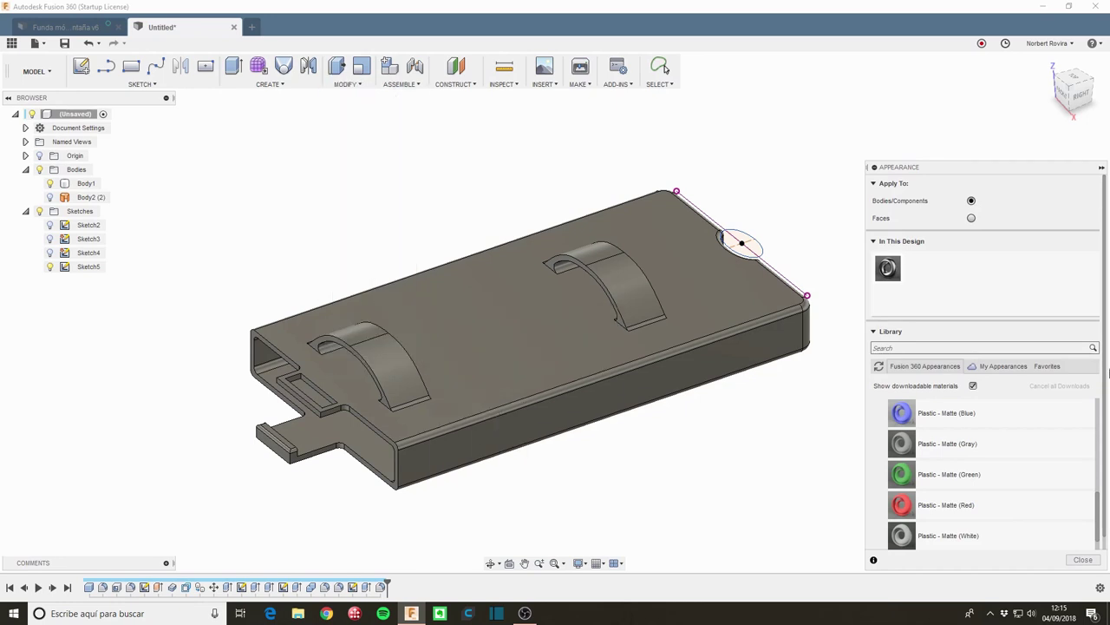
scroll(1020, 411, "up", 2)
scroll(1020, 411, "up", 3)
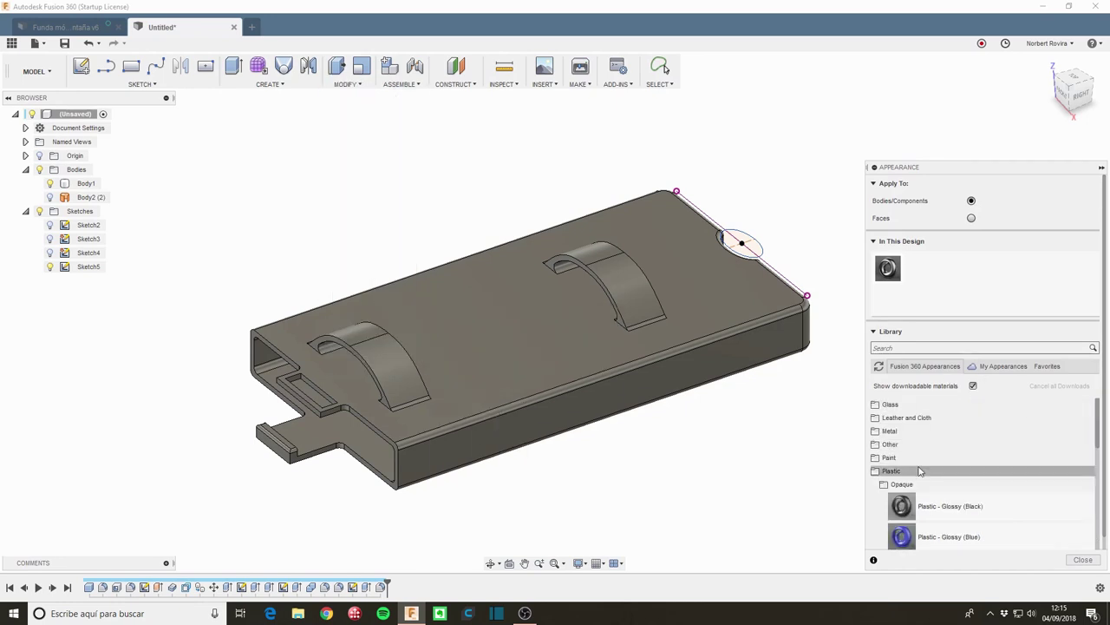
left_click(887, 472)
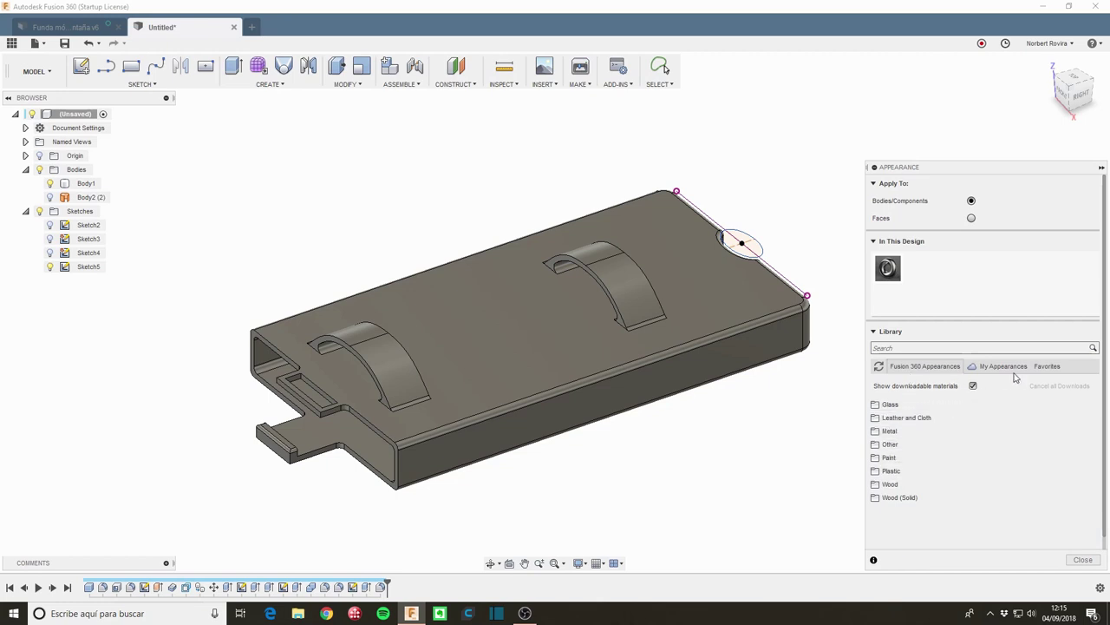
left_click(896, 471)
scroll(902, 471, "down", 1)
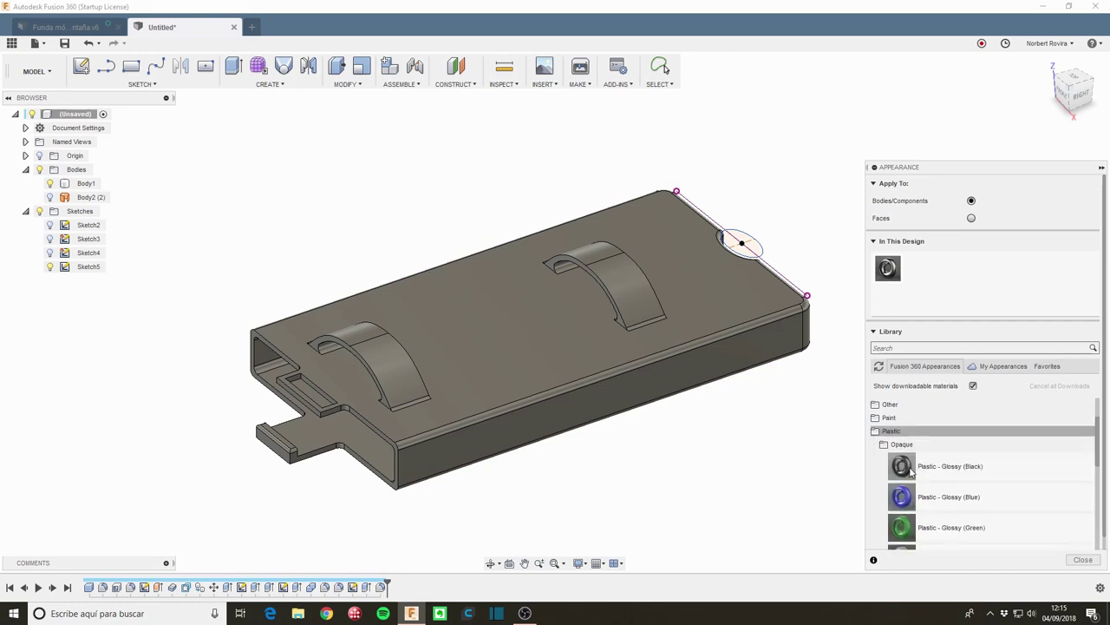
scroll(911, 471, "down", 3)
scroll(924, 471, "down", 1)
scroll(937, 471, "down", 3)
scroll(944, 471, "up", 3)
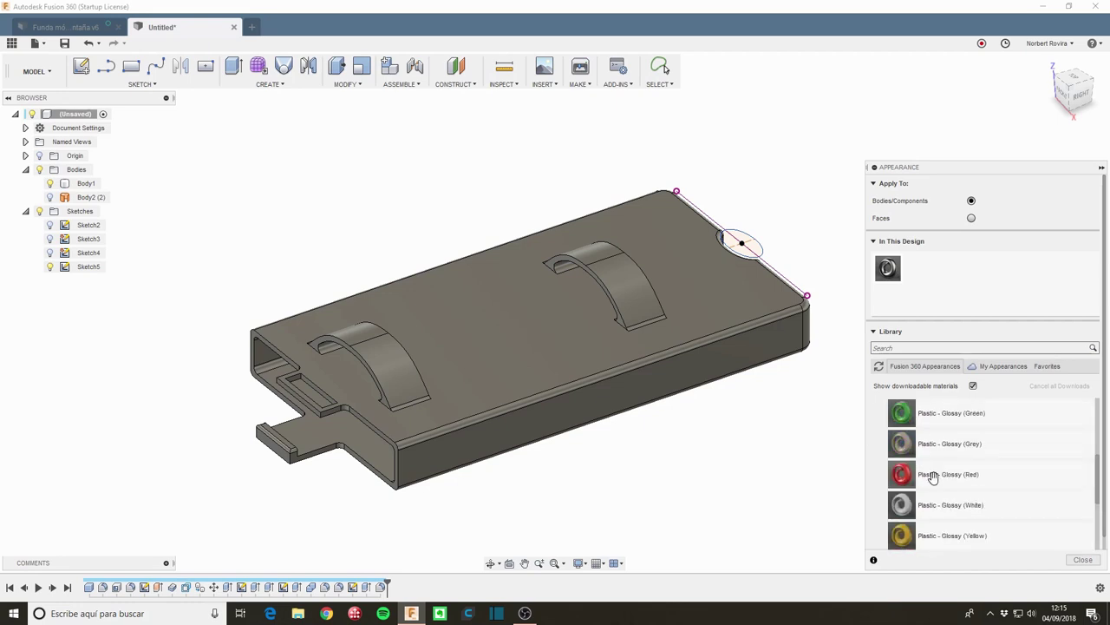
mouse_move(902, 412)
left_mouse_down()
mouse_move(655, 340)
mouse_move(682, 355)
left_mouse_up()
Step: Paint the top face glossy green and a long side glossy red, then apply green to the whole body
left_click_drag(902, 413, 729, 293)
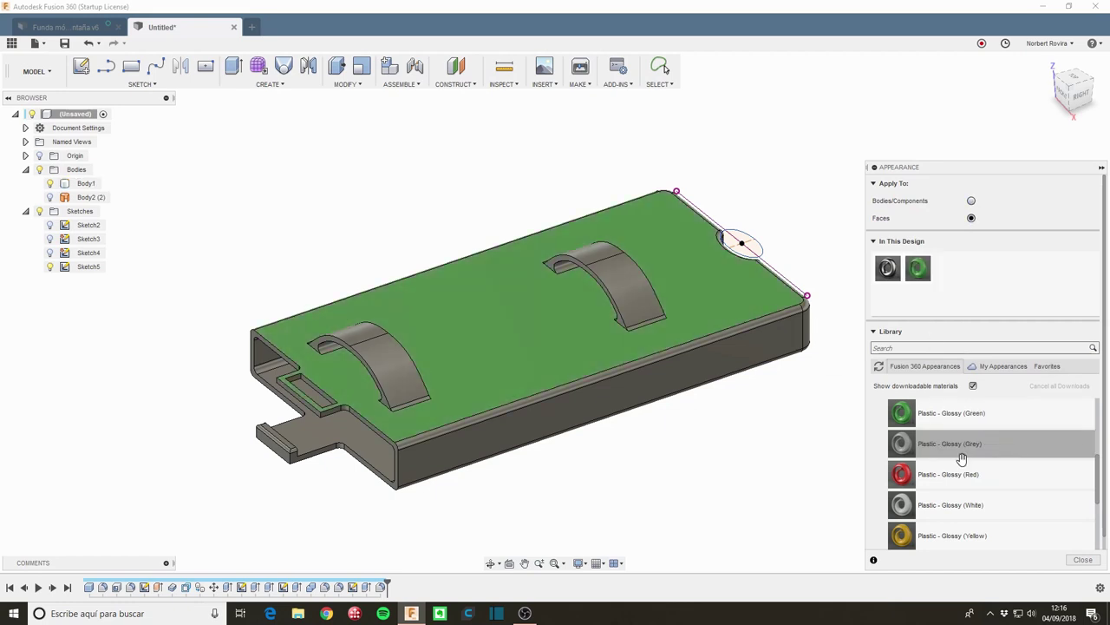
left_click_drag(954, 473, 763, 347)
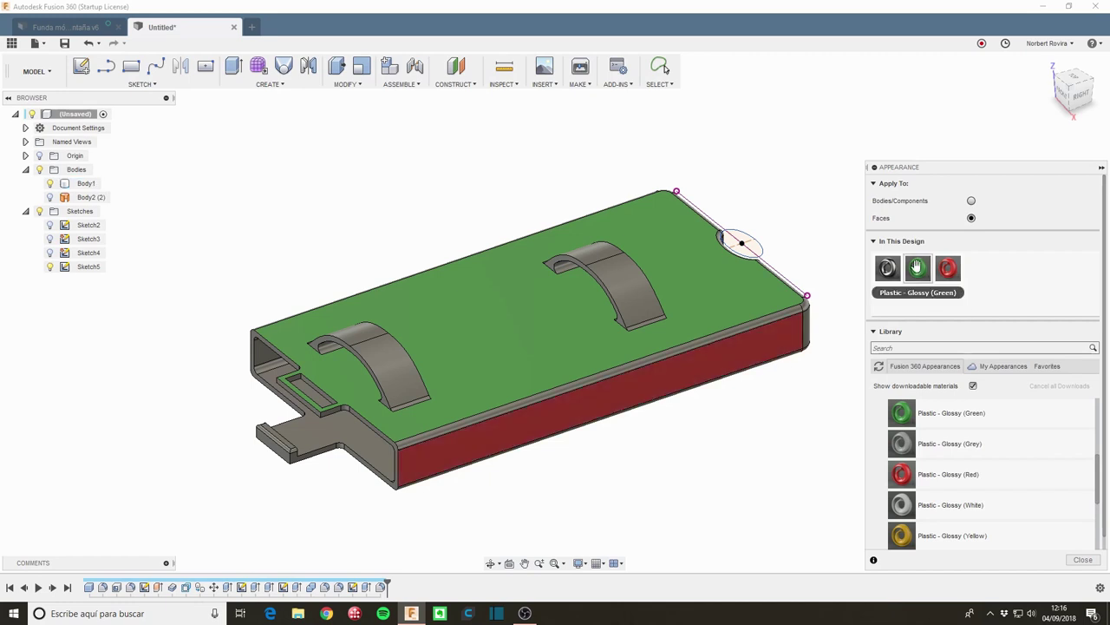
left_click_drag(917, 267, 921, 267)
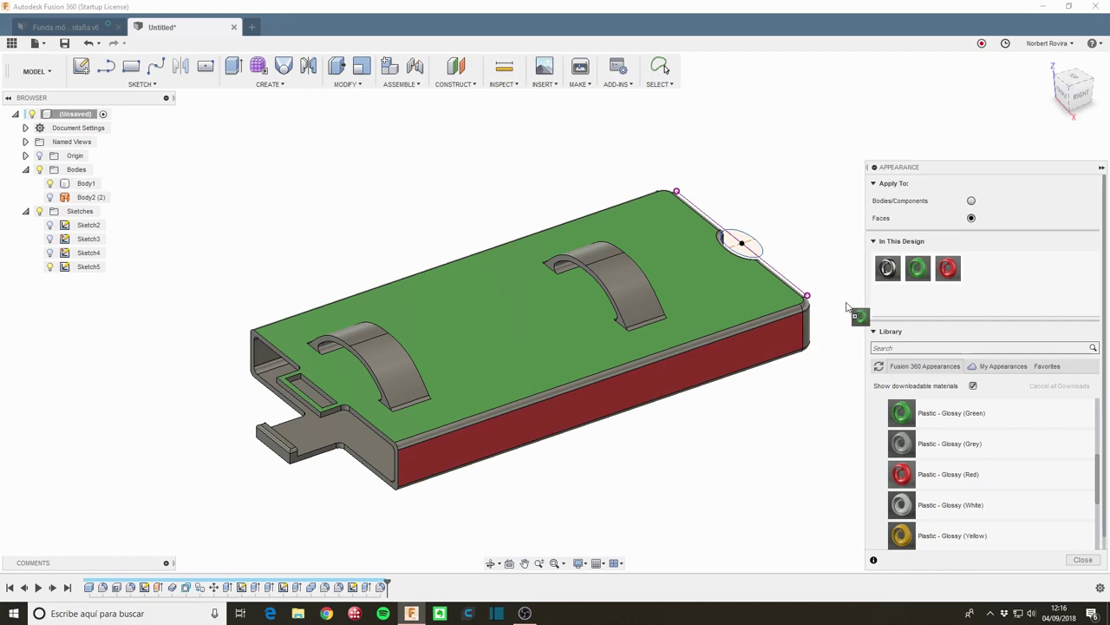
left_click(972, 200)
left_click_drag(922, 268, 765, 319)
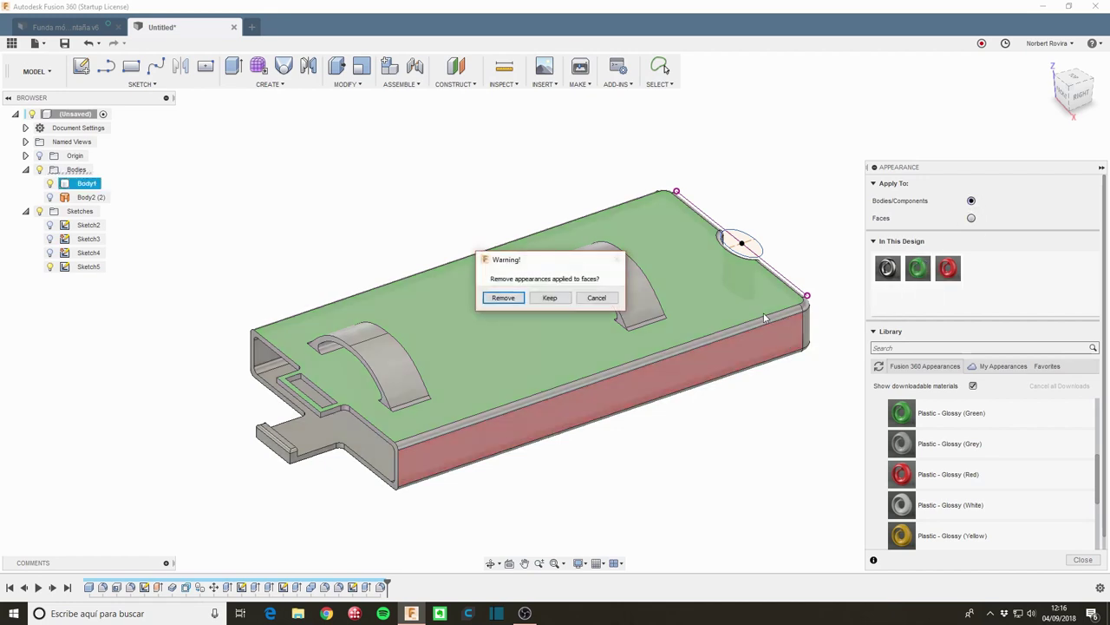
Step: Remove the red face colour so the sleeve is uniformly green, then select Body1
left_click(503, 297)
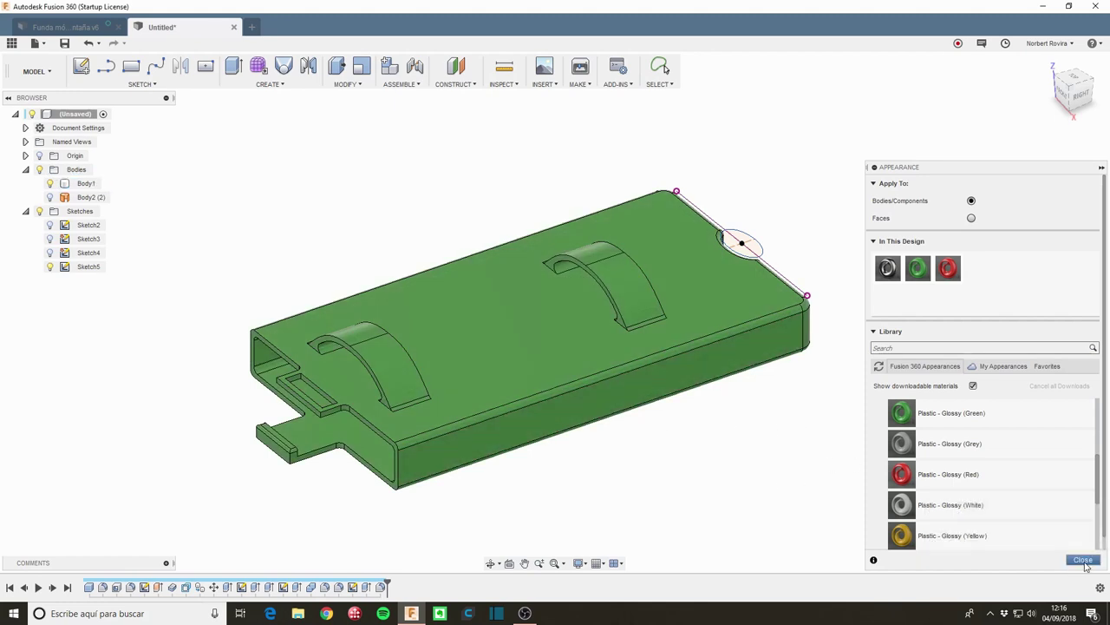
left_click(1083, 560)
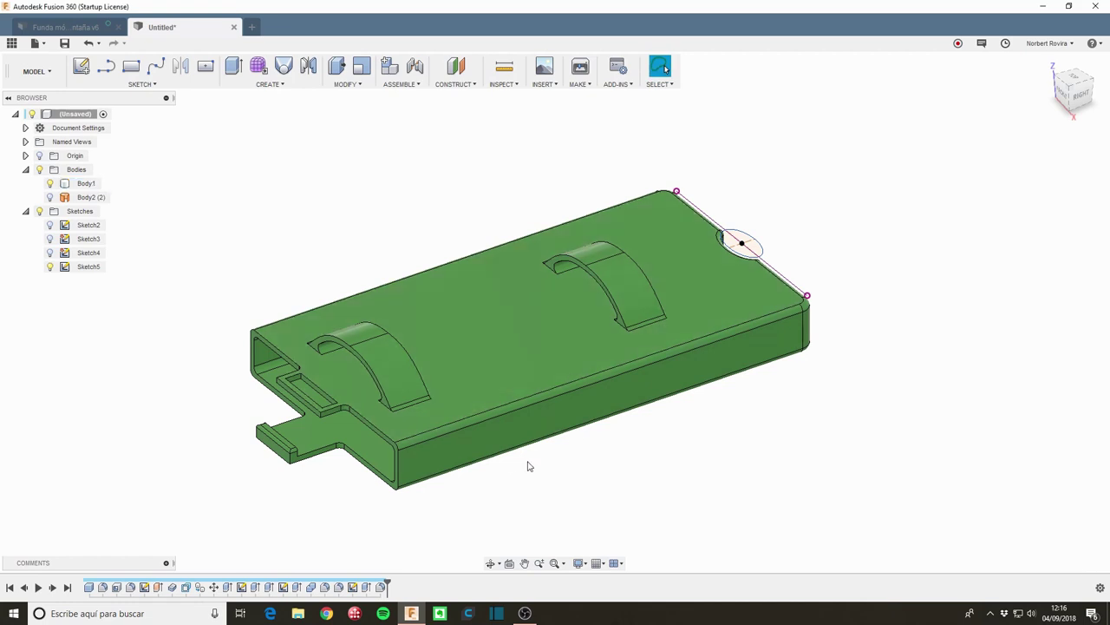
left_click(498, 413)
mouse_move(498, 413)
middle_mouse_down("shift")
mouse_move(516, 402)
mouse_move(489, 411)
middle_mouse_up("shift")
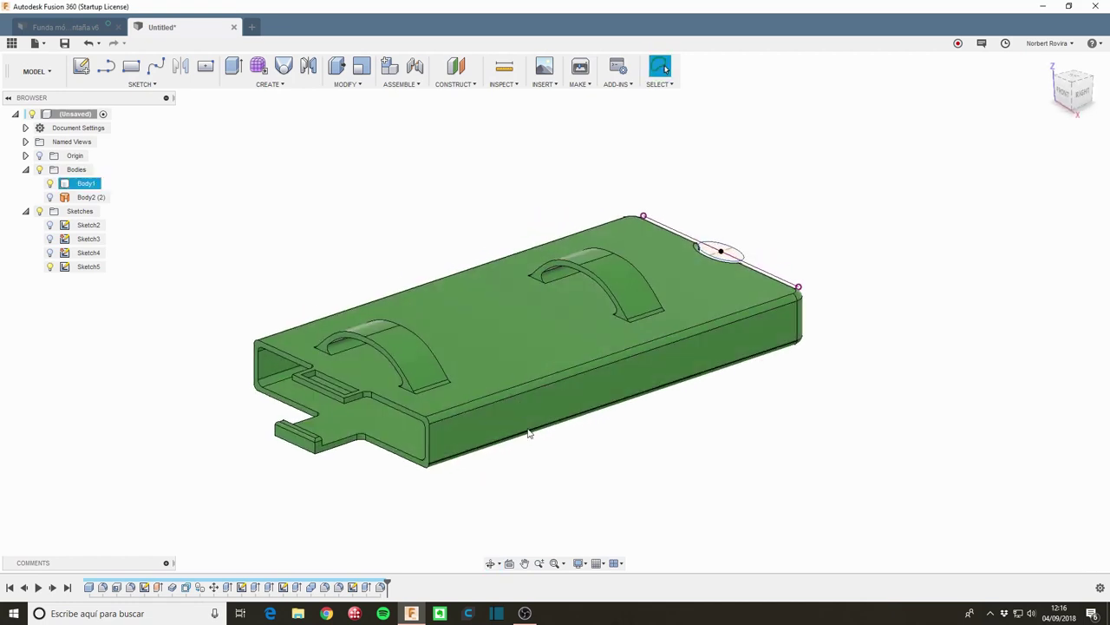
left_click(282, 310)
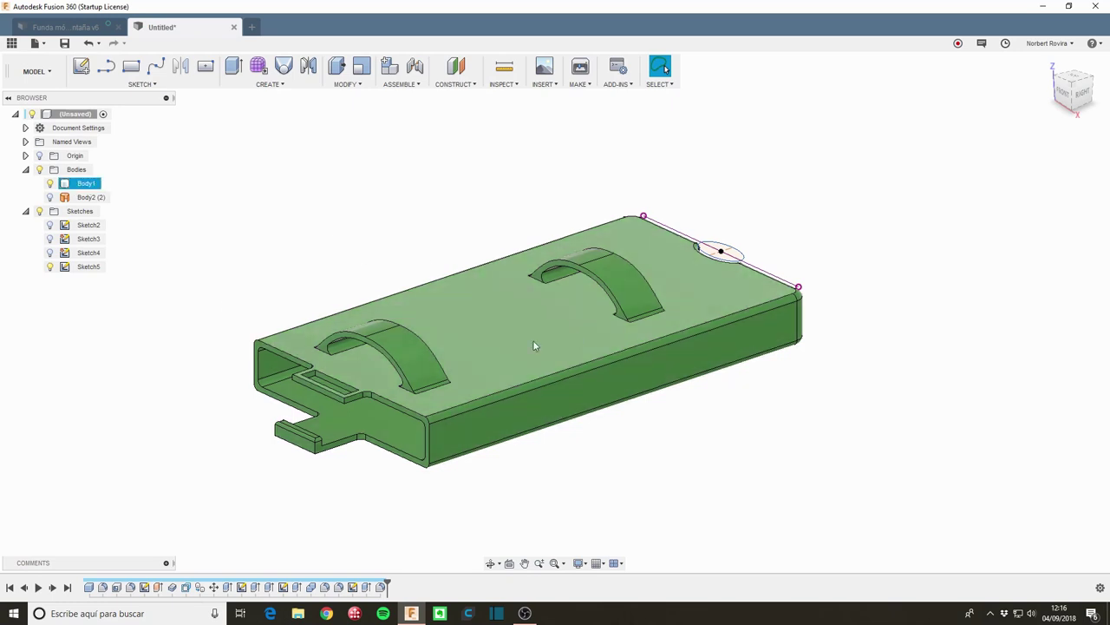
left_click(89, 187)
Step: Start a Binary STL export of Body1 with High mesh refinement
right_click(90, 186)
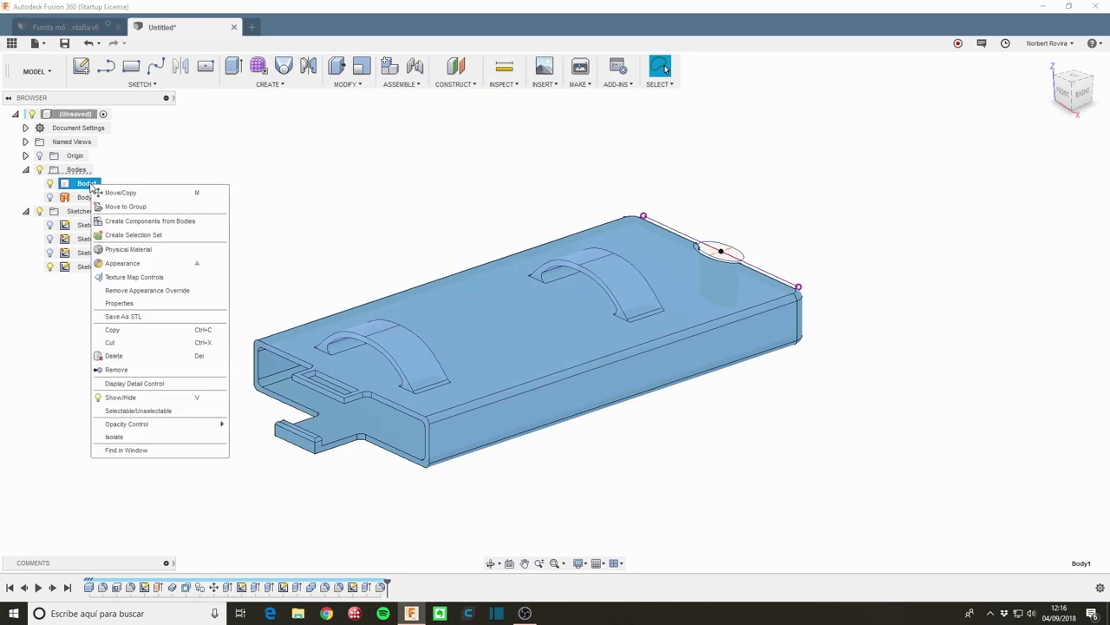
left_click(160, 317)
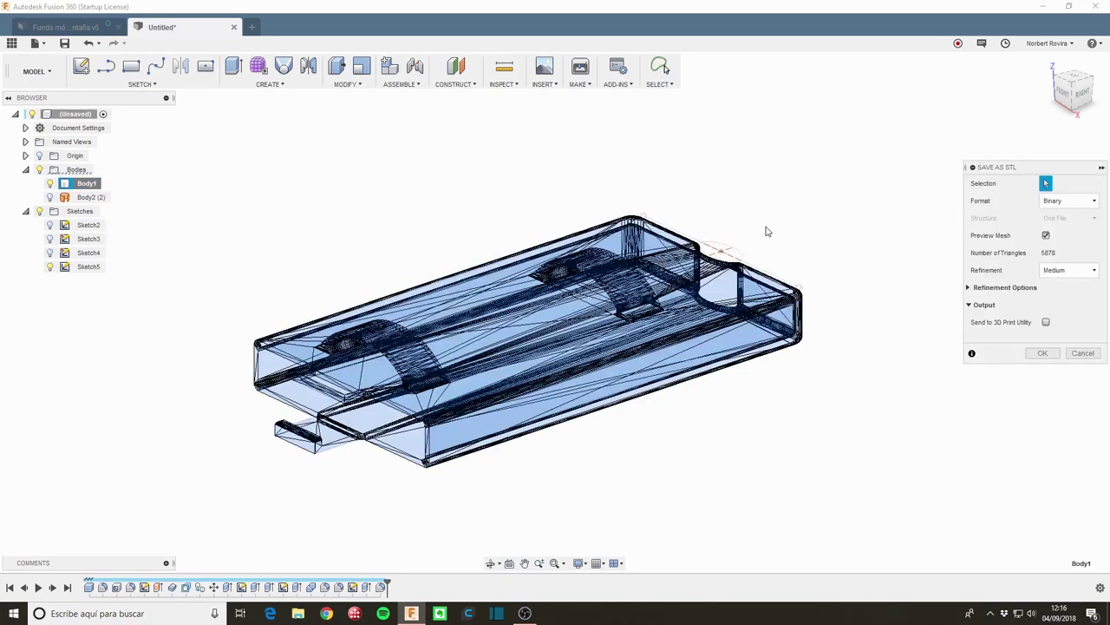
left_click(1093, 202)
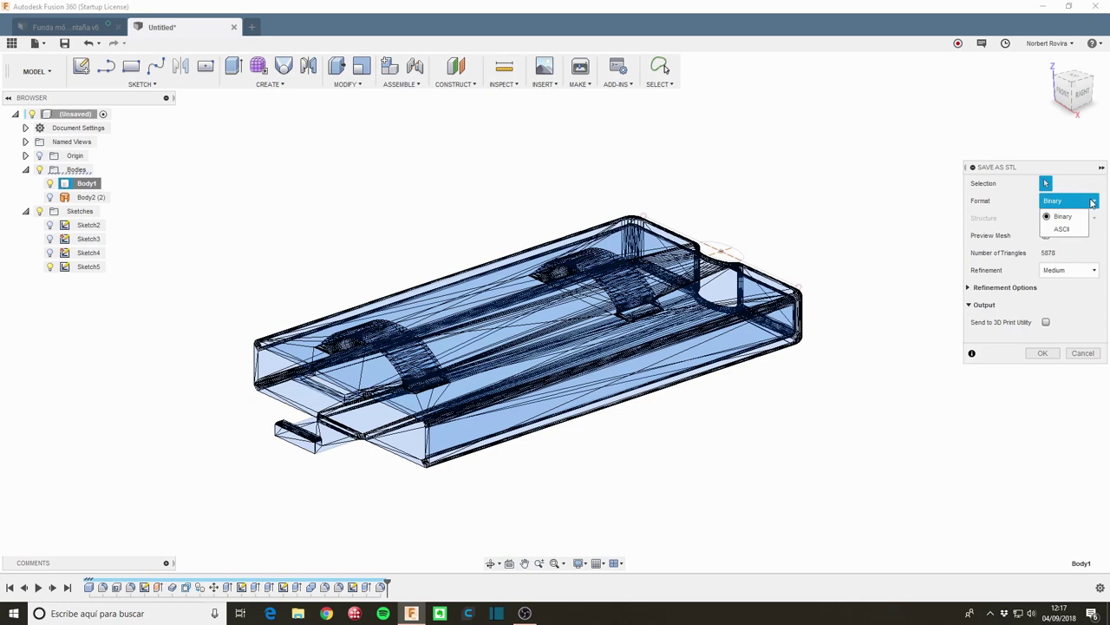
left_click(1093, 202)
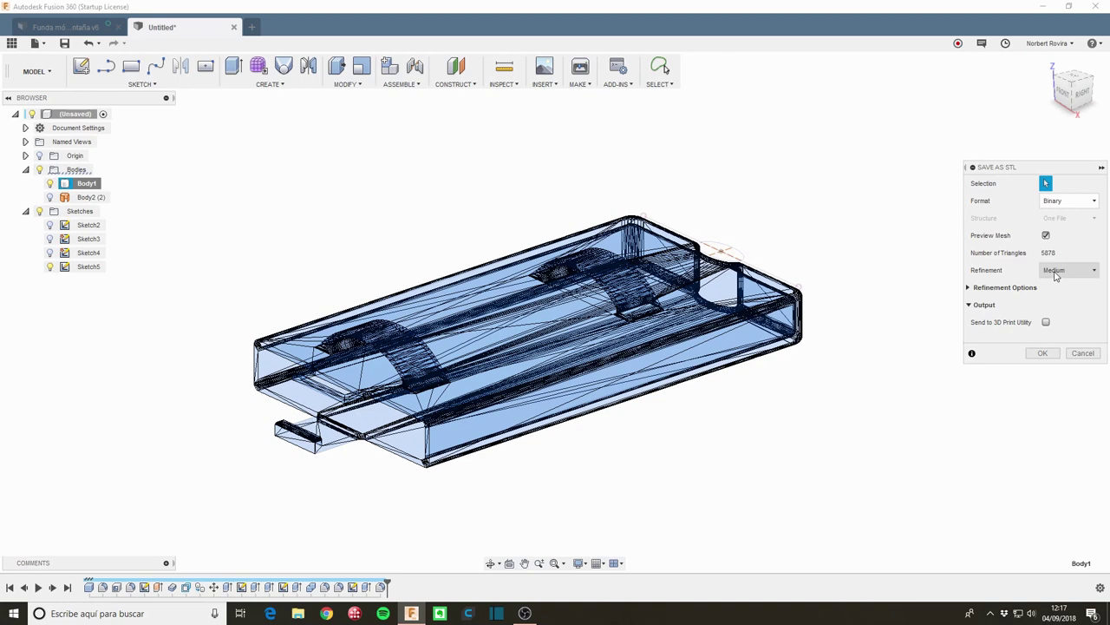
left_click(1080, 274)
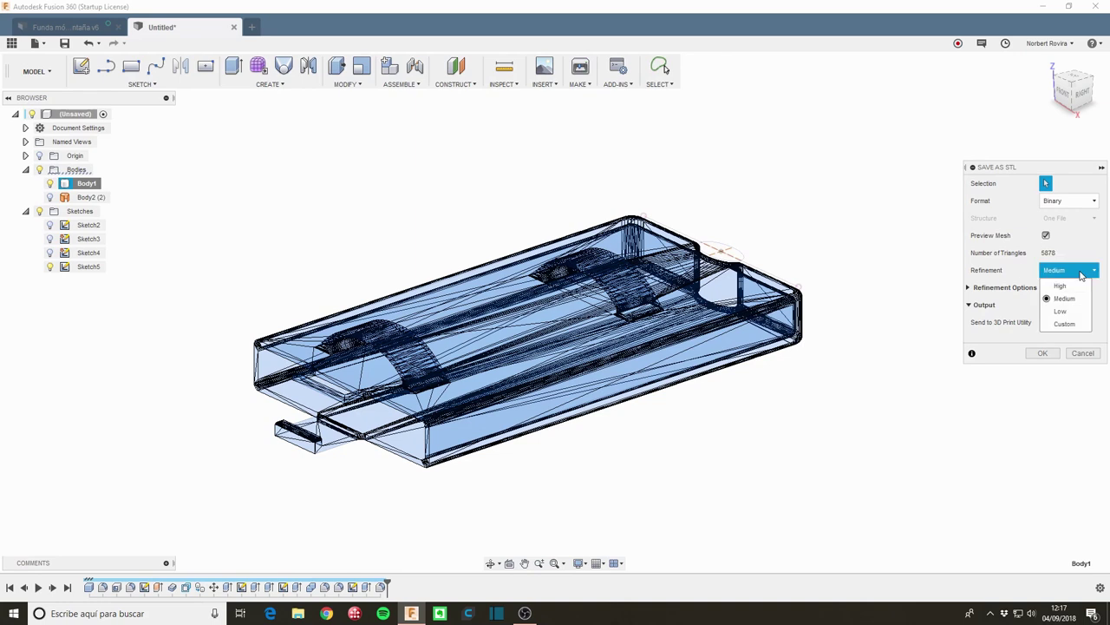
left_click(1081, 275)
left_click(1094, 271)
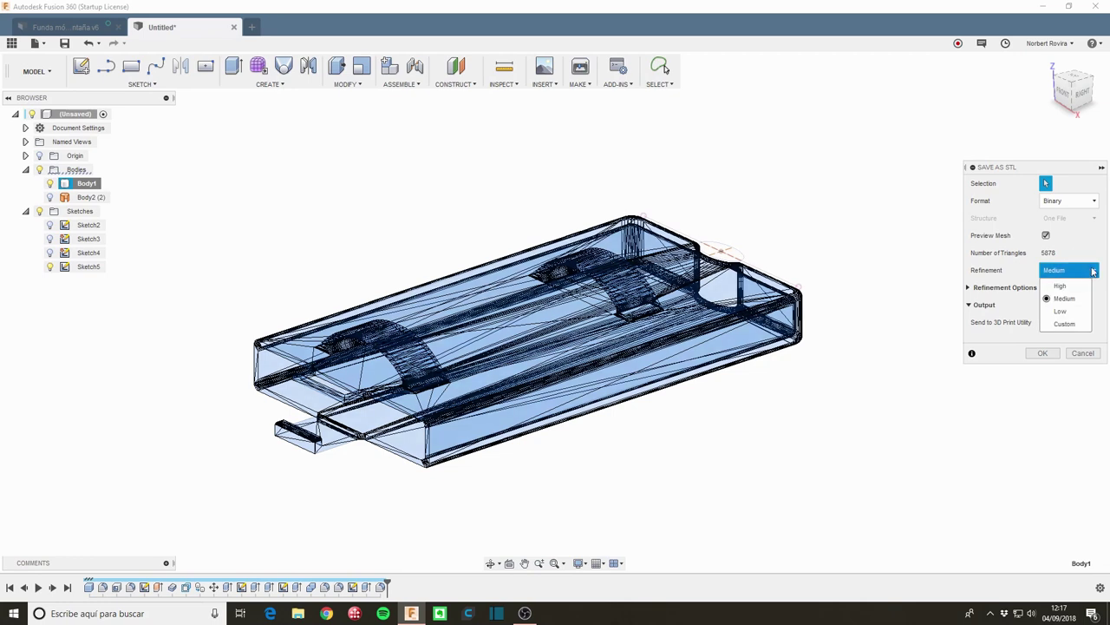
left_click(1067, 295)
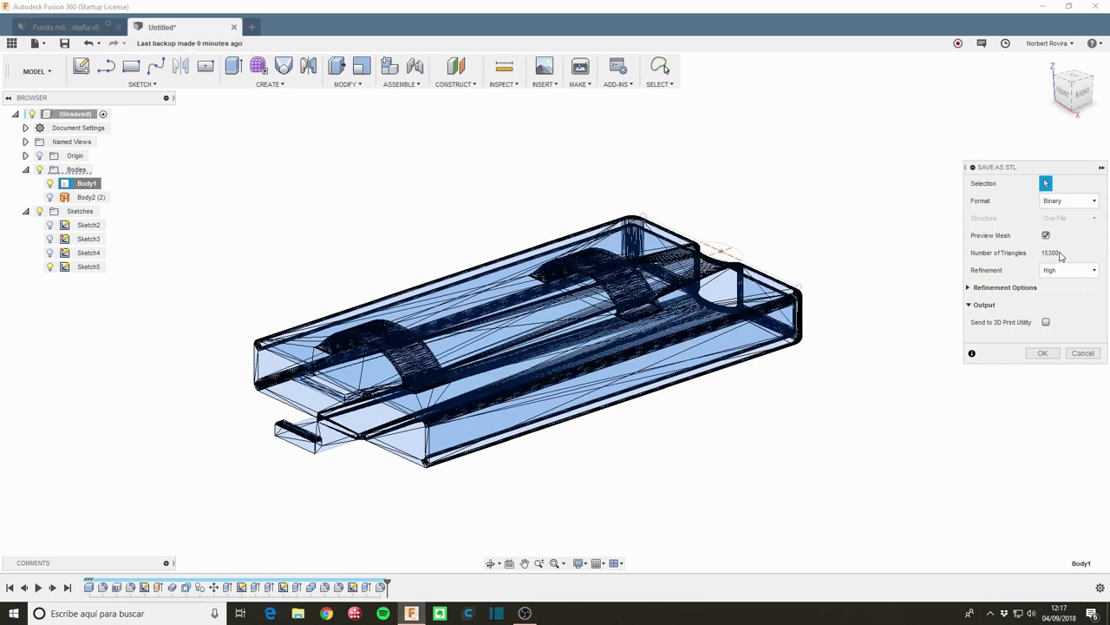
Step: Inspect the mesh preview, switch refinement back to Medium, and confirm to reach the Body1.stl save dialog
scroll(393, 338, "up", 2)
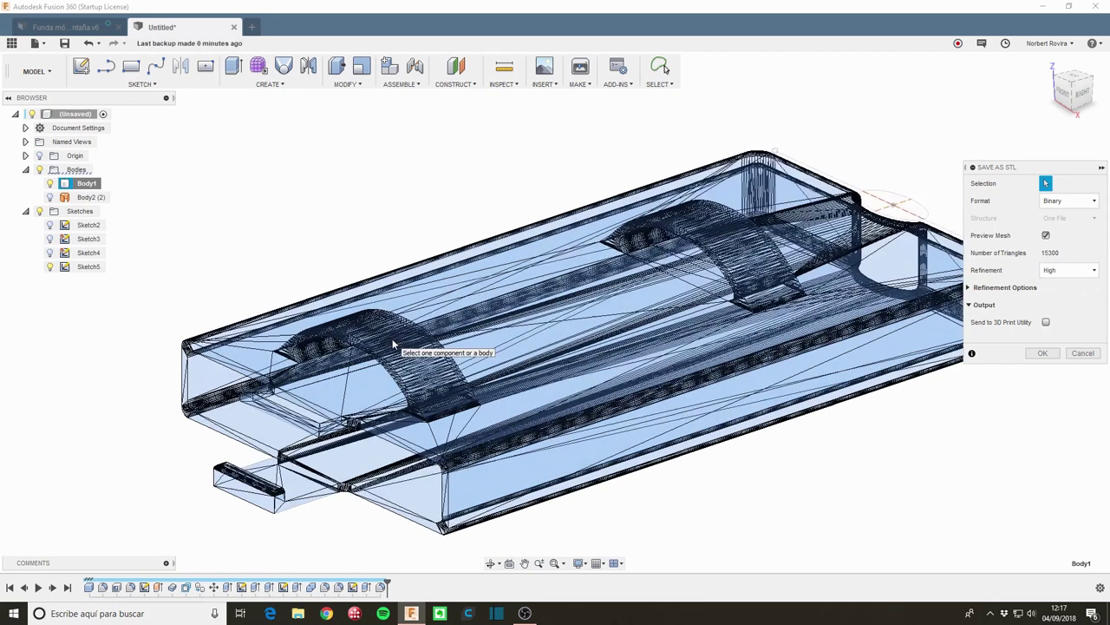
scroll(392, 338, "up", 2)
scroll(392, 338, "up", 2)
scroll(392, 344, "up", 2)
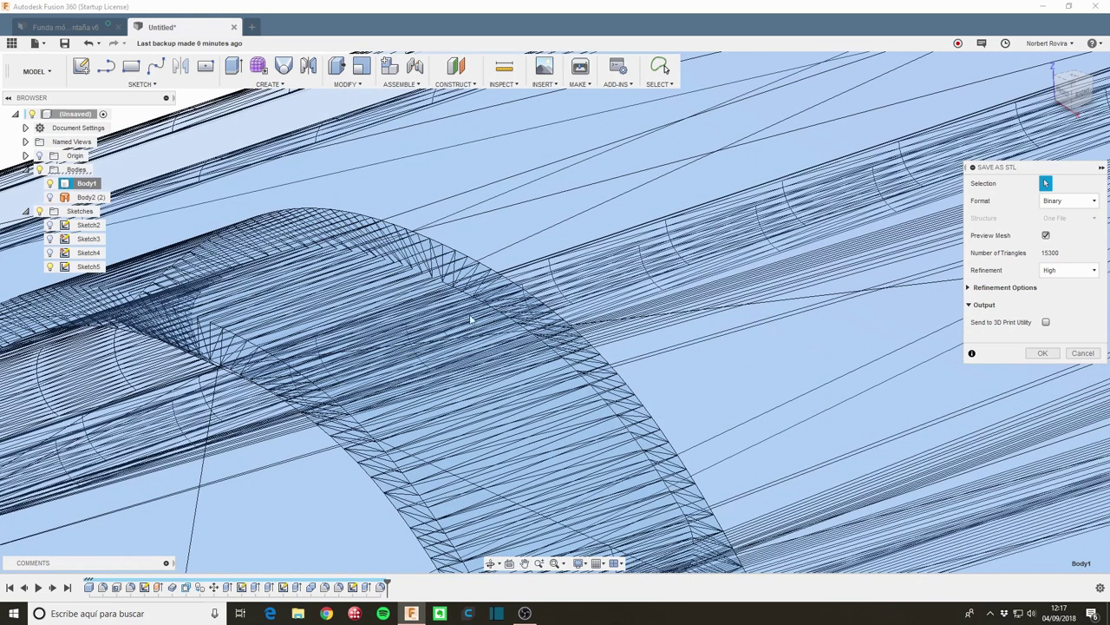
scroll(470, 318, "down", 2)
scroll(470, 321, "down", 2)
scroll(469, 330, "down", 2)
scroll(469, 337, "down", 1)
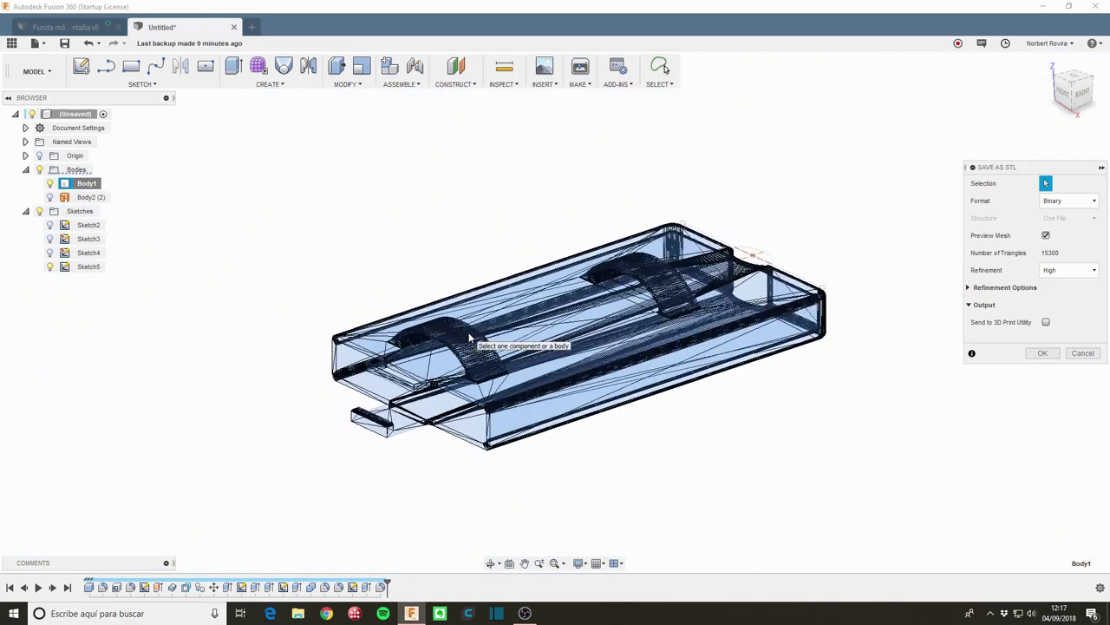
middle_click_drag(659, 266, 716, 295, "shift")
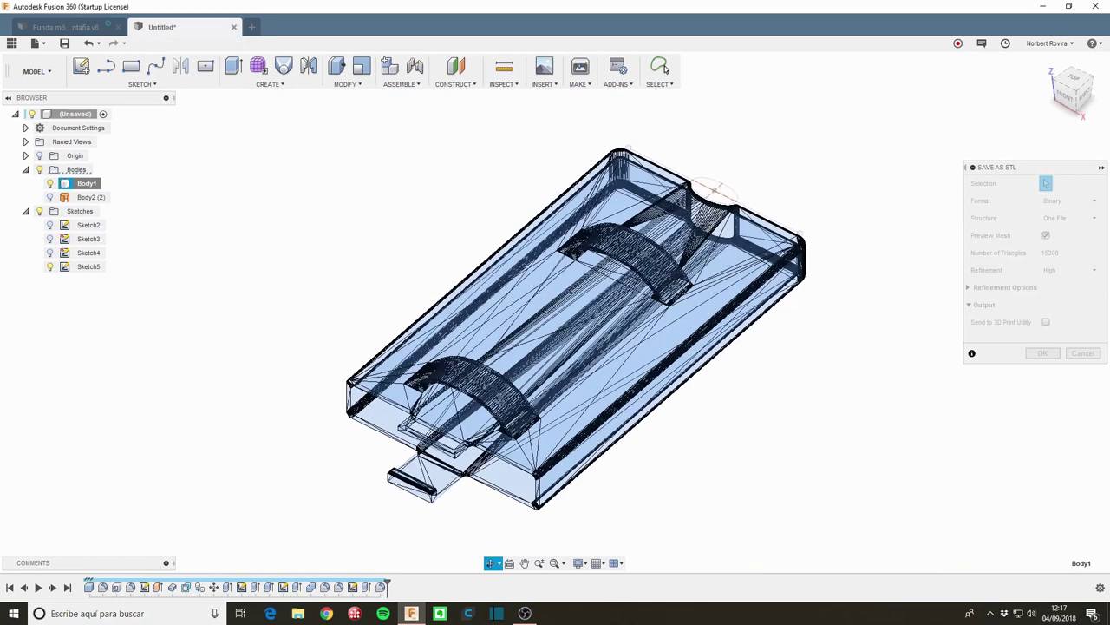
left_click(1070, 270)
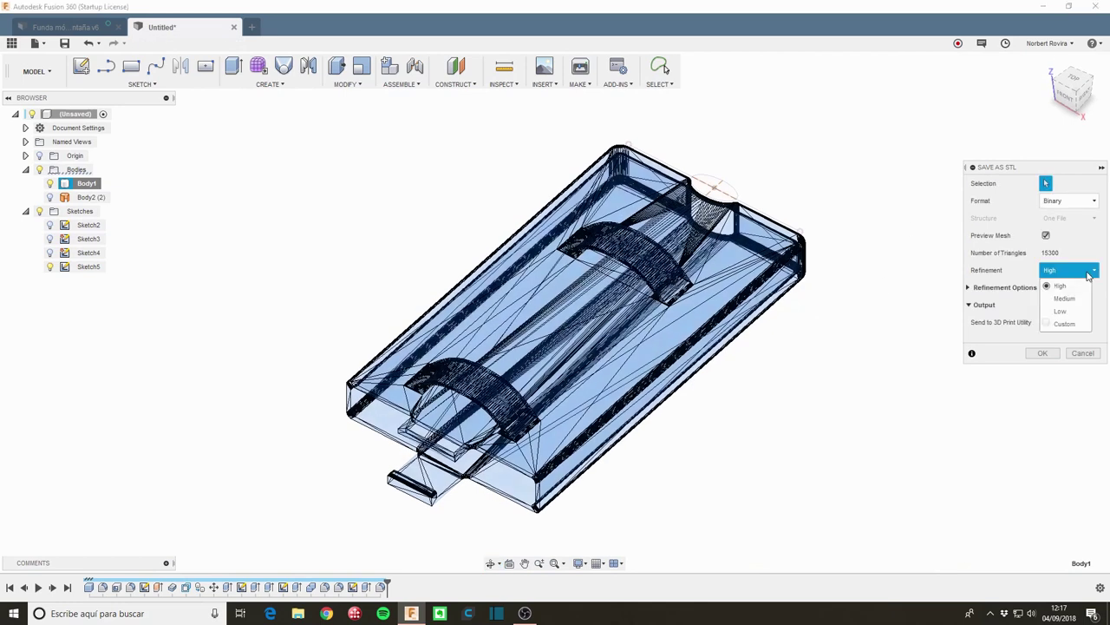
left_click(1075, 300)
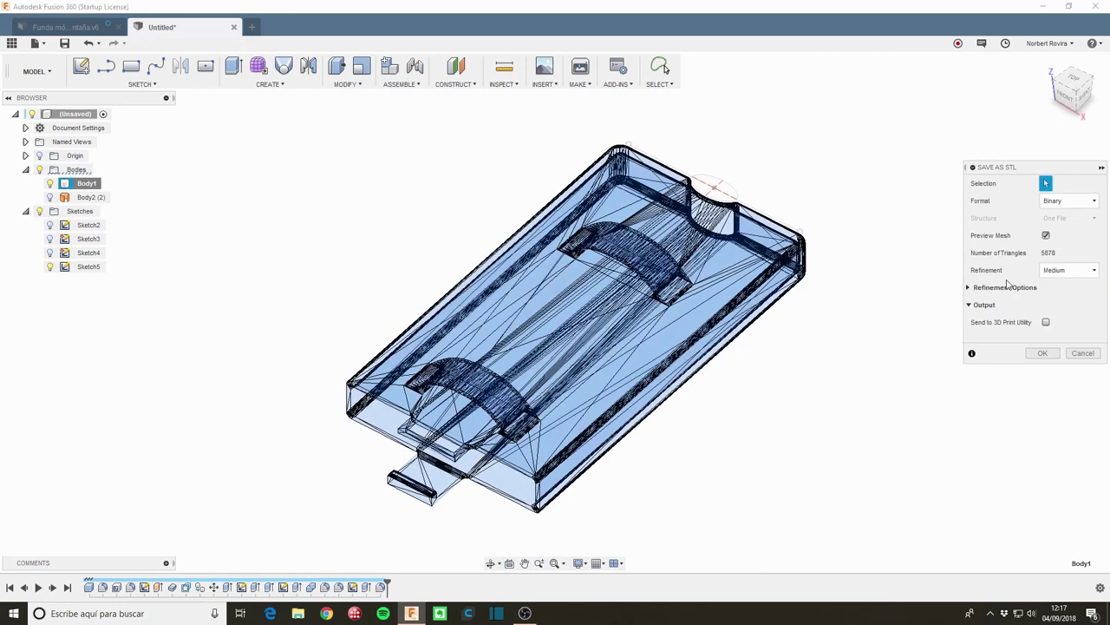
left_click(1043, 354)
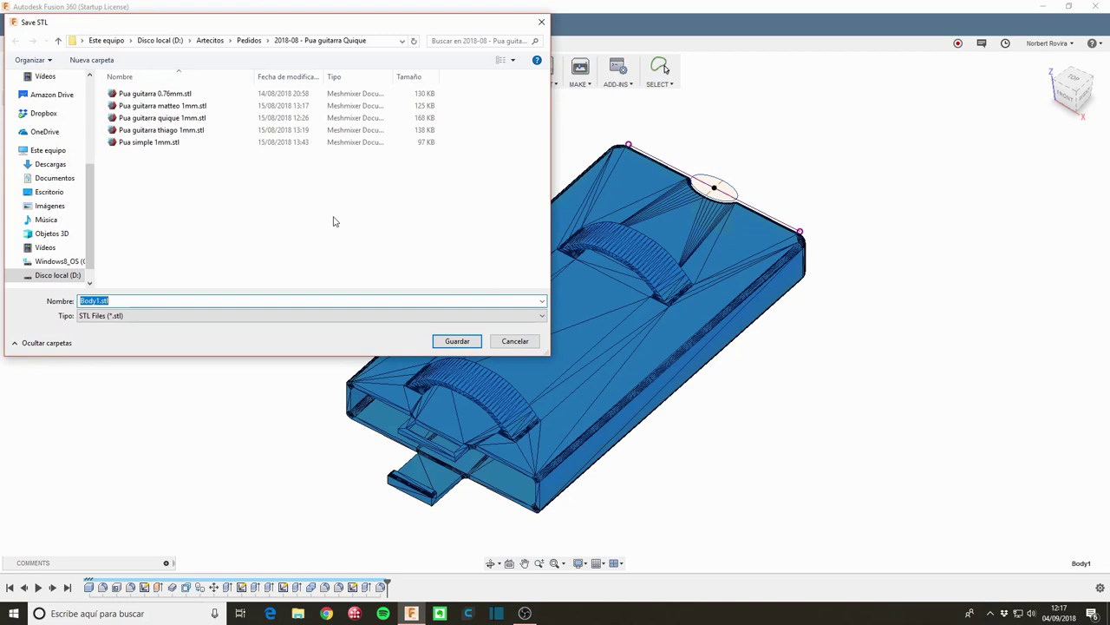
Step: Cancel saving Body1.stl to return to the green sleeve model
left_click(527, 342)
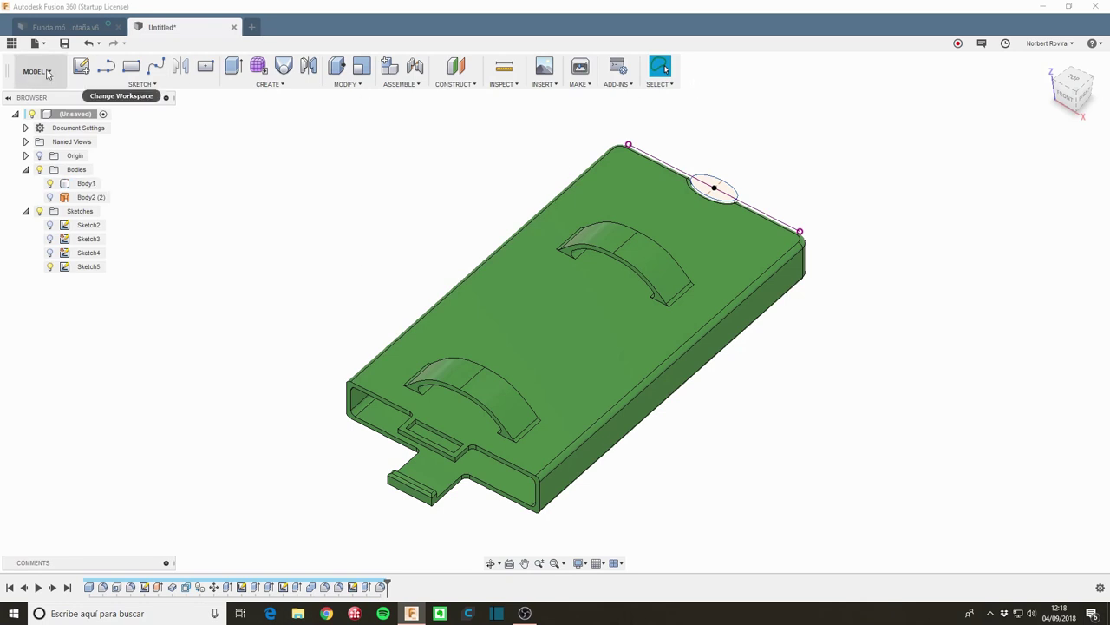
left_click(37, 71)
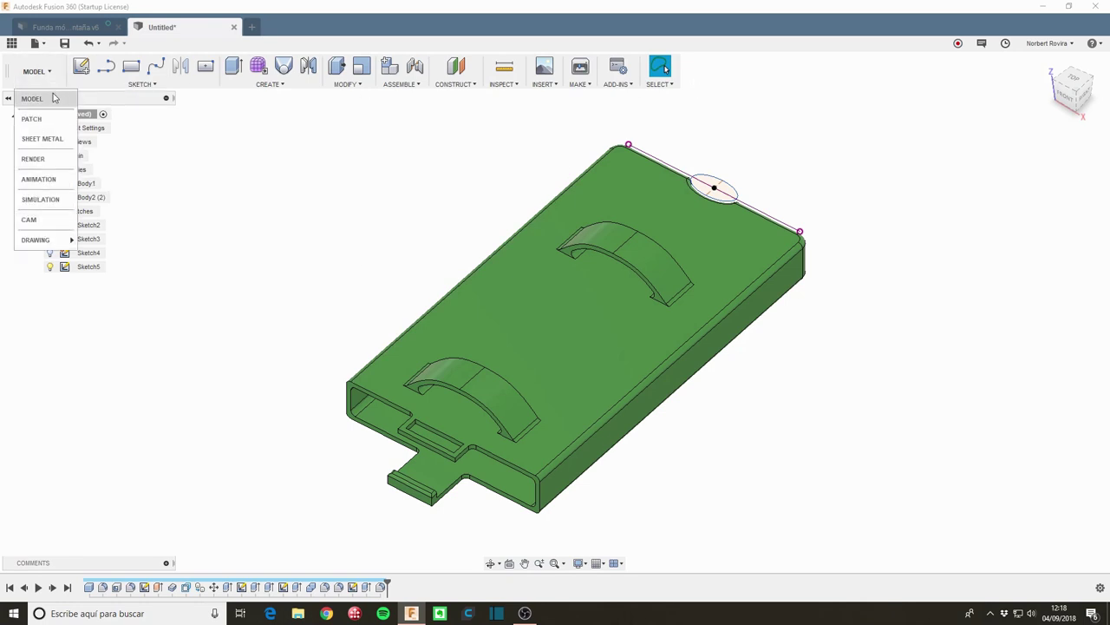
left_click(51, 75)
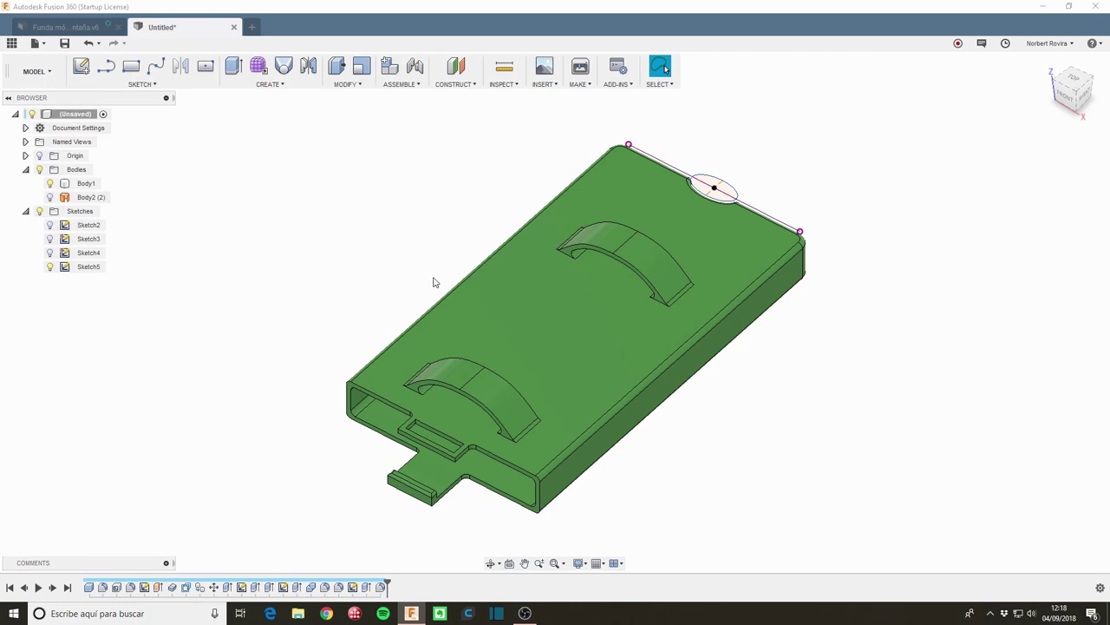
left_click(683, 394)
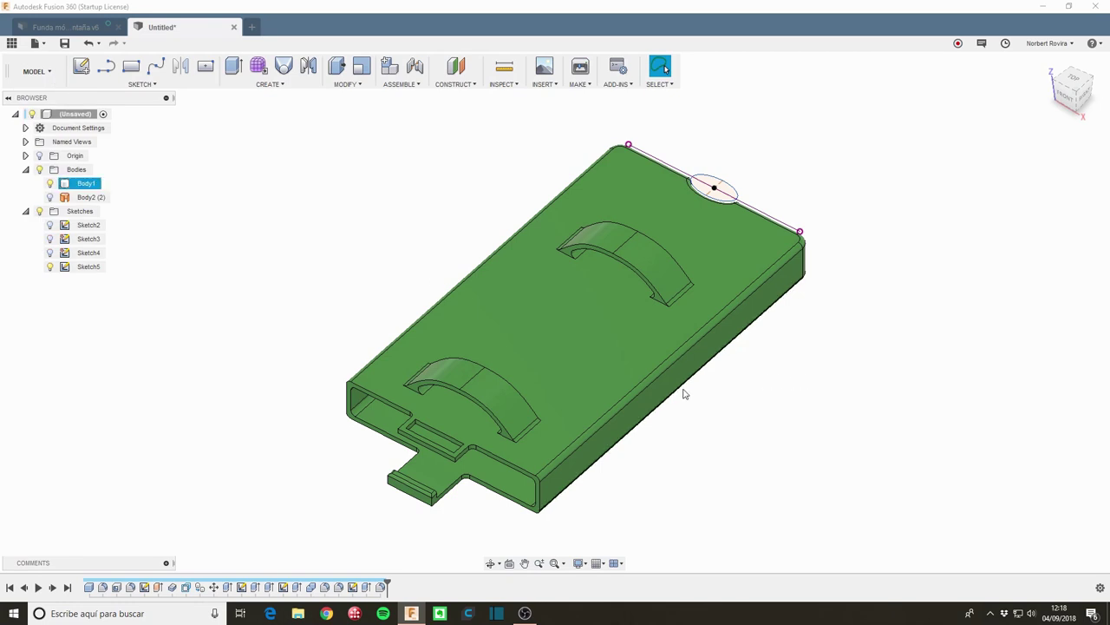